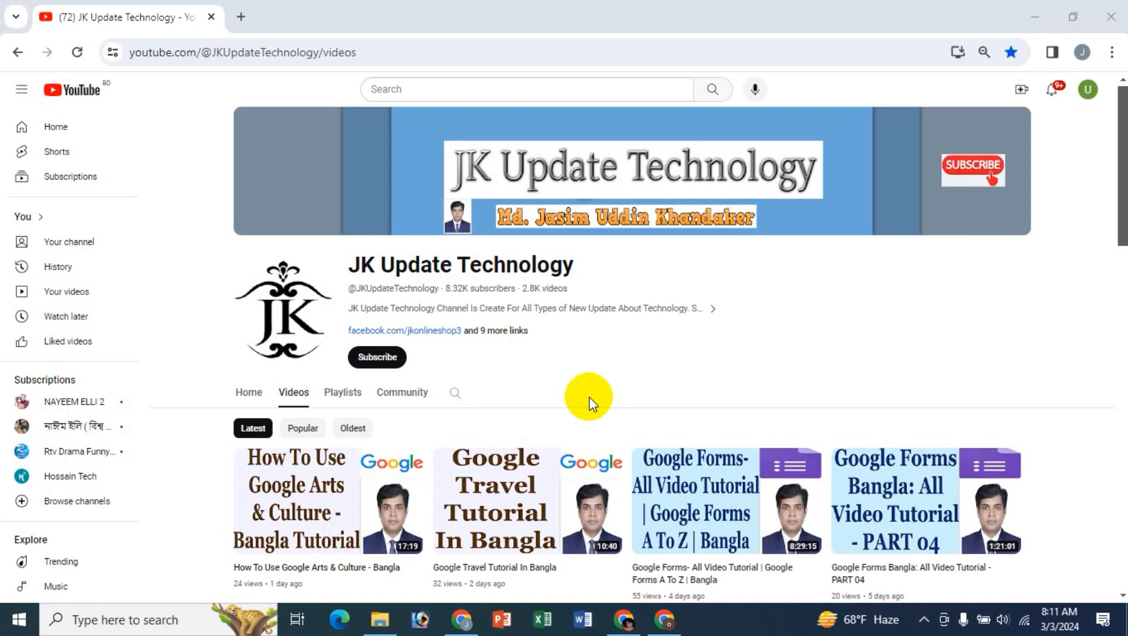
# - Open Google Classroom at classroom.google.com in a new browser tab
pyautogui.click(240, 17)
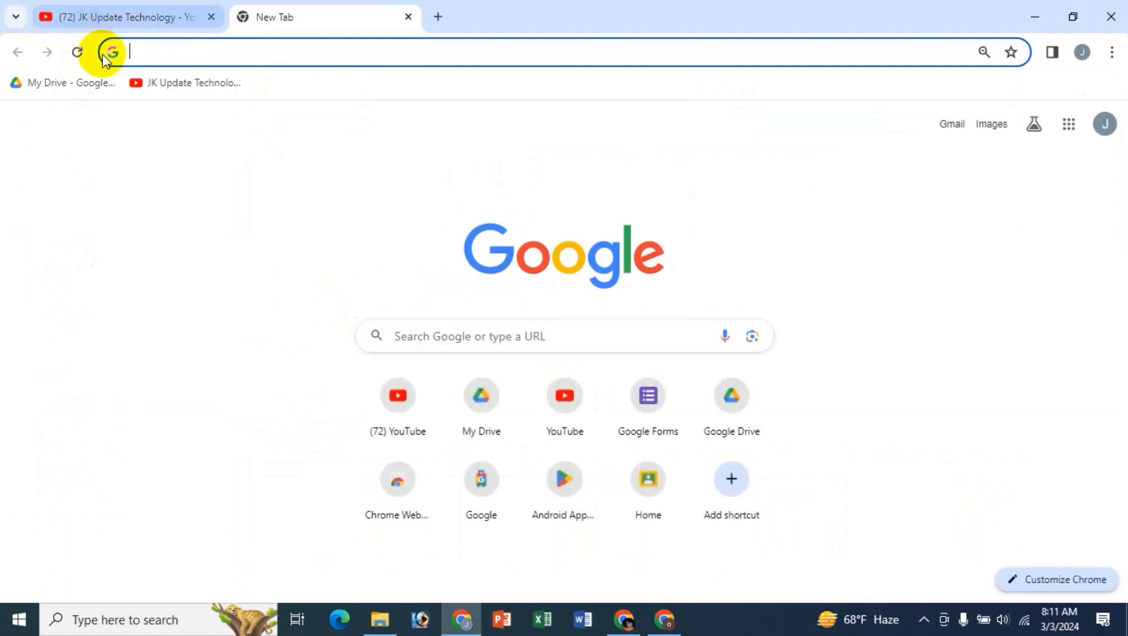
pyautogui.write('classroom.google.com')
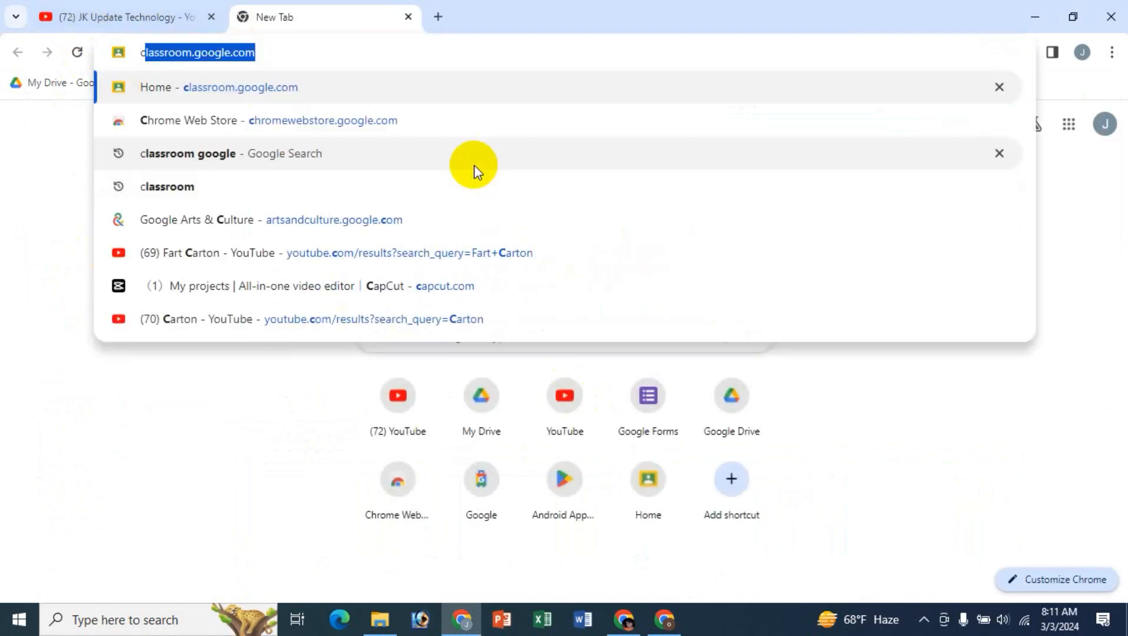
pyautogui.press('Right')
pyautogui.press('Return')
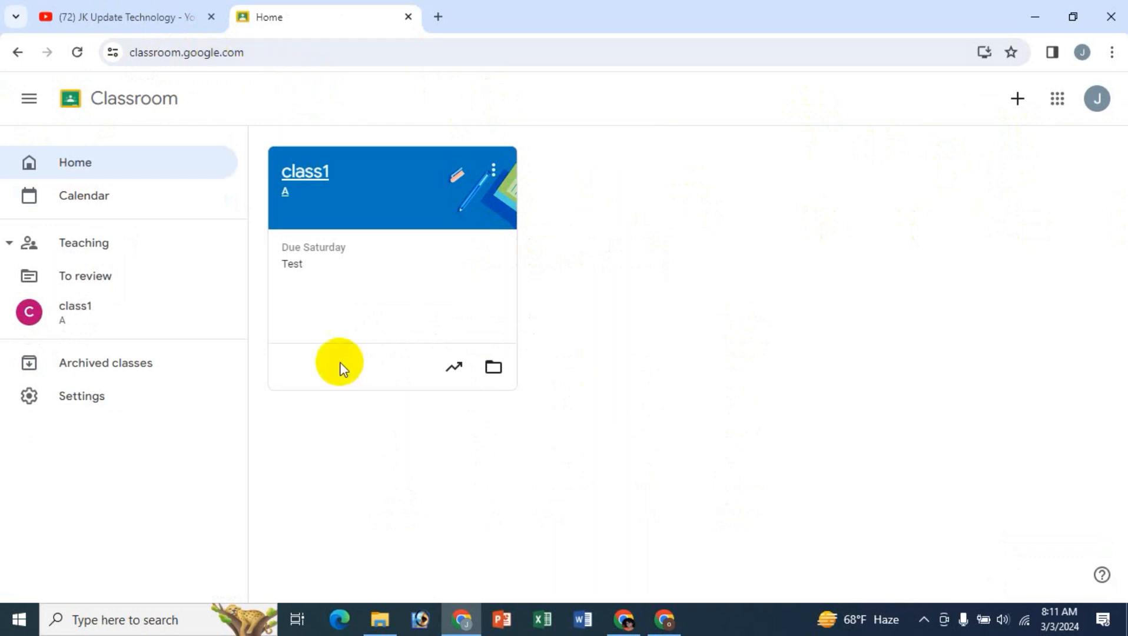
# - Open Google Classroom in another new tab, this time through the Google search box
pyautogui.click(437, 16)
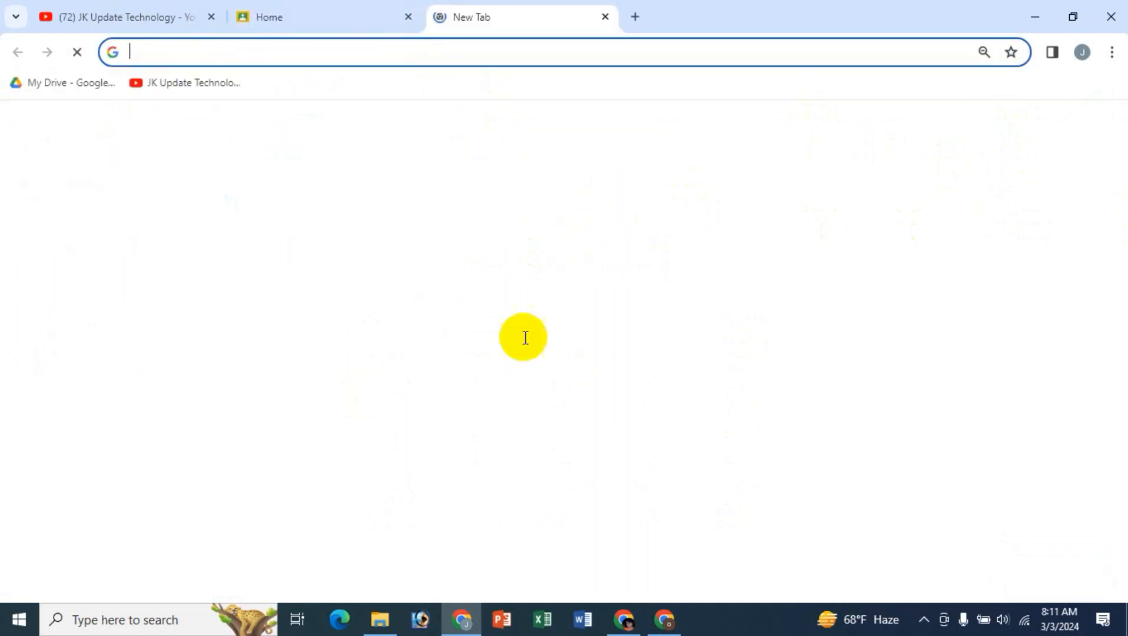
pyautogui.click(440, 337)
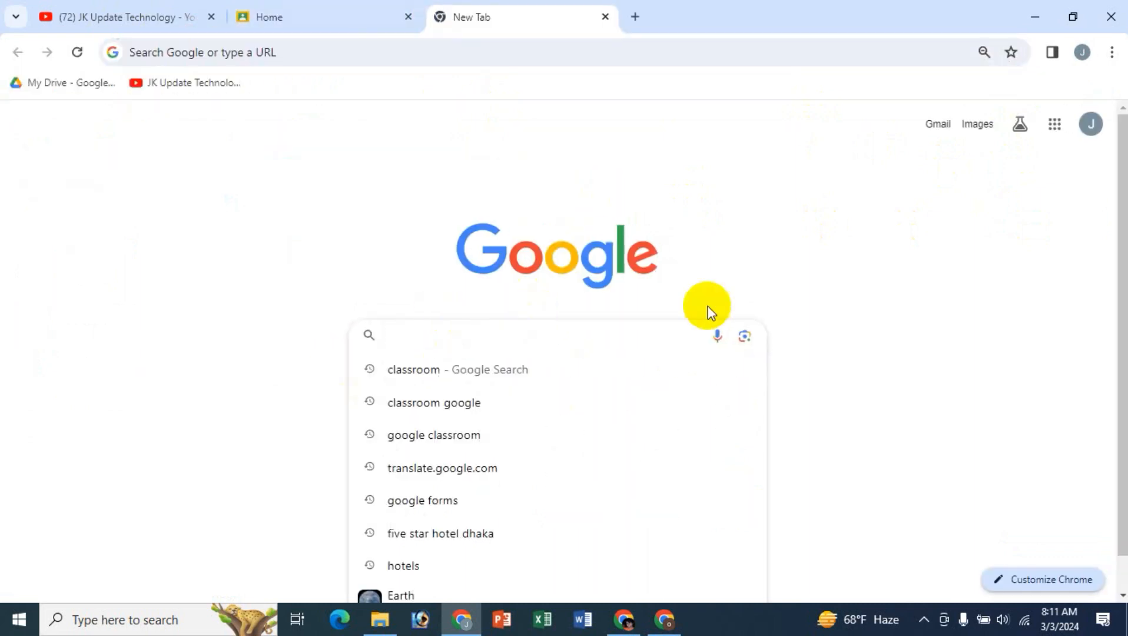
pyautogui.write('cl')
pyautogui.press('Return')
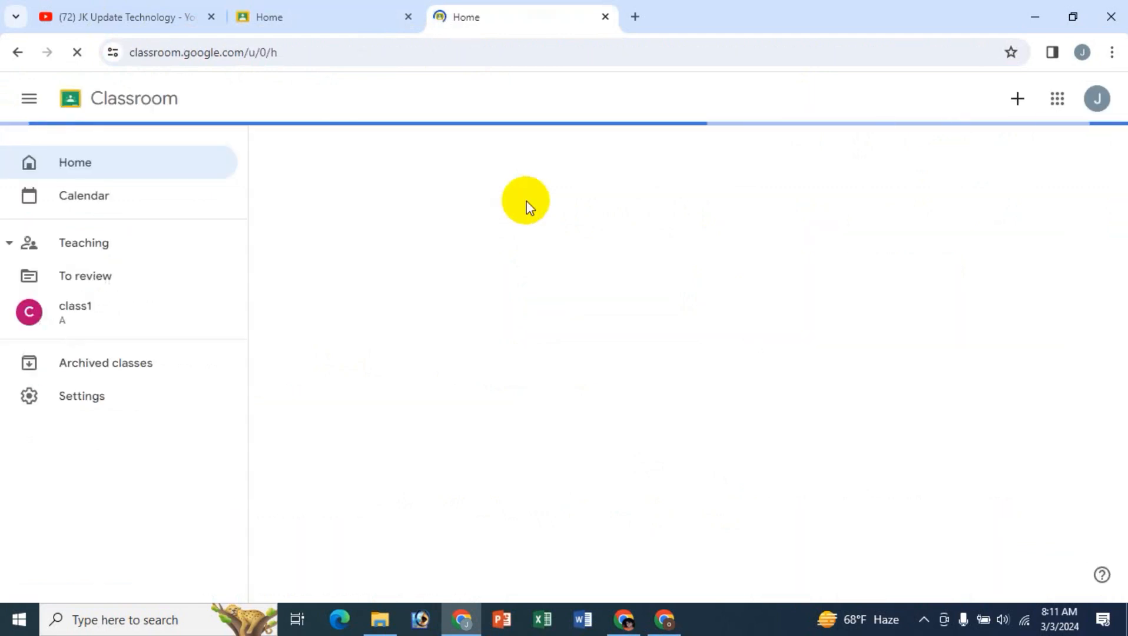
# - Open Classroom from the Google apps list in a new tab and close the two other Classroom tabs
pyautogui.click(635, 17)
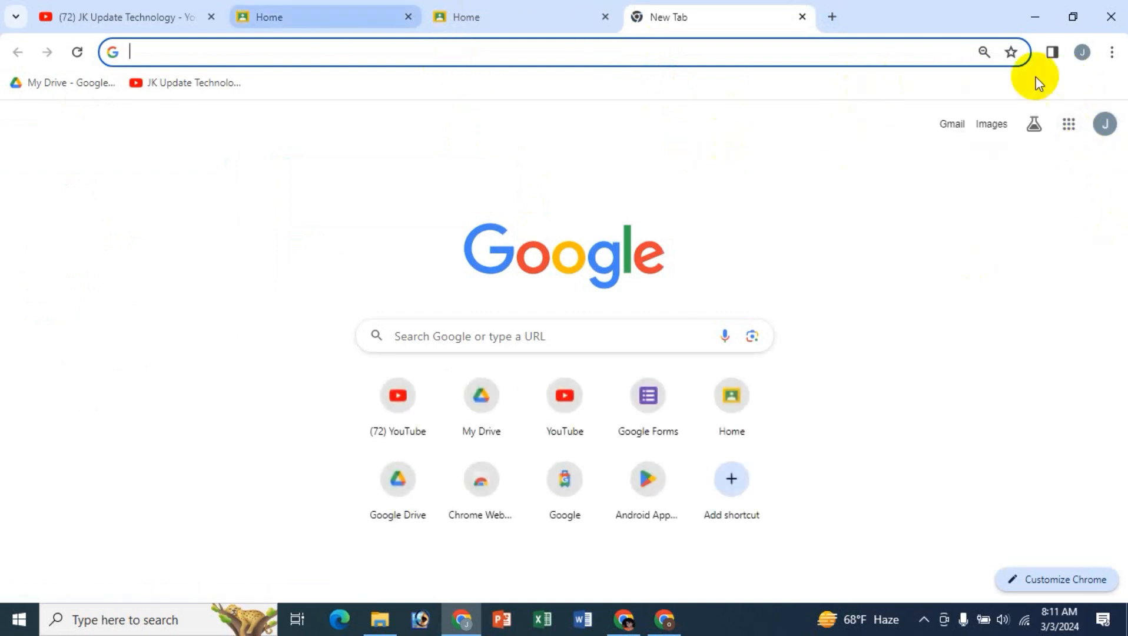
pyautogui.click(1068, 123)
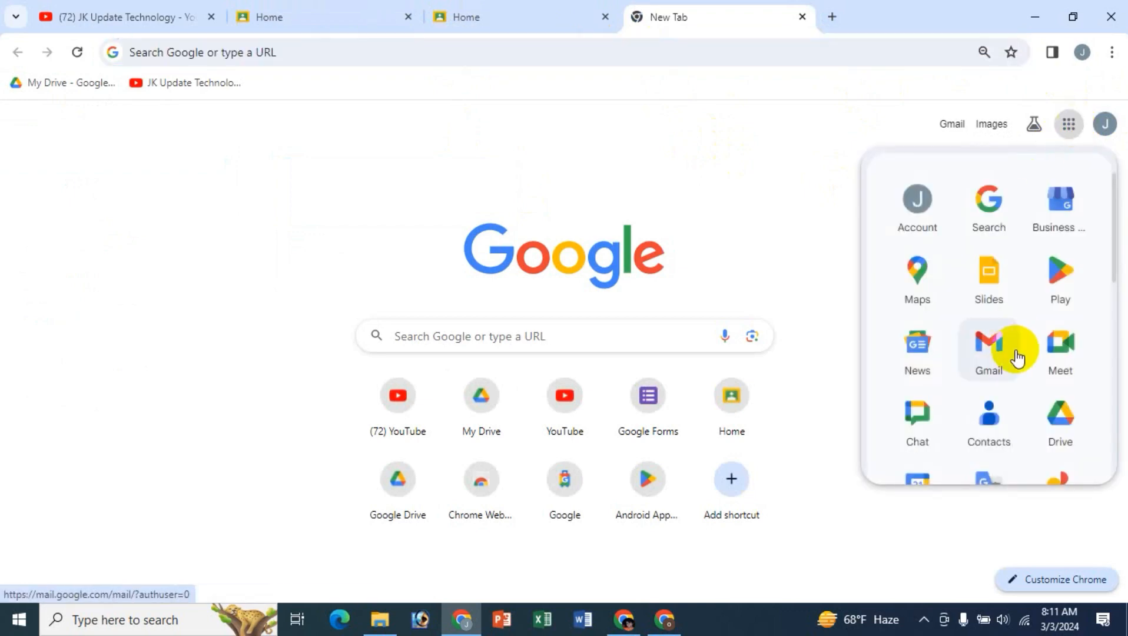
pyautogui.scroll(-7, 1015, 357)
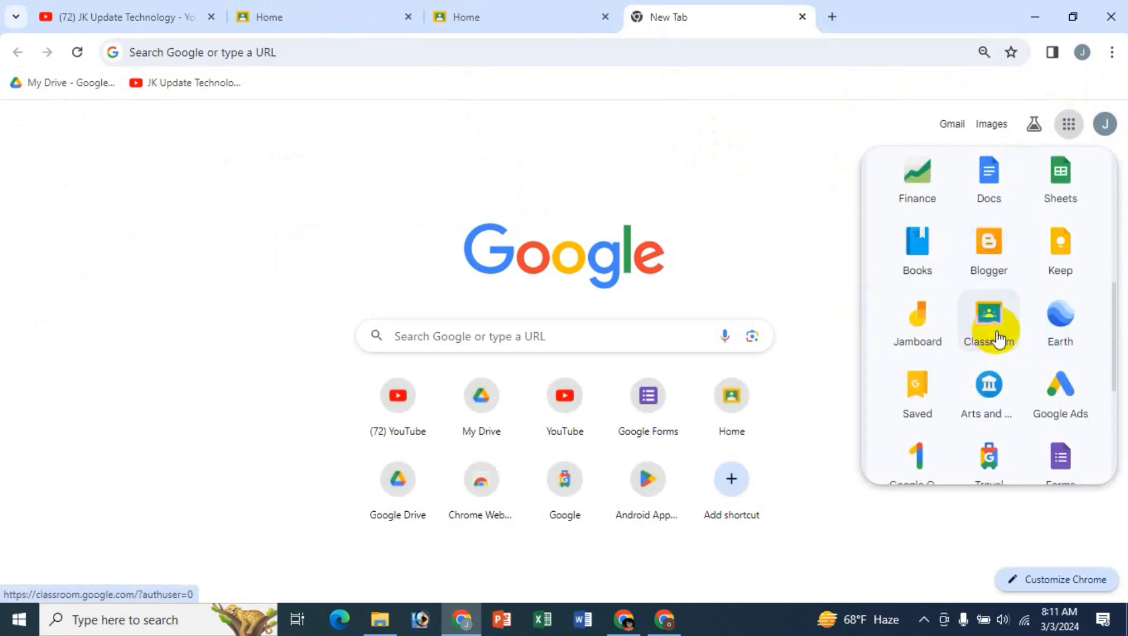
pyautogui.click(997, 338)
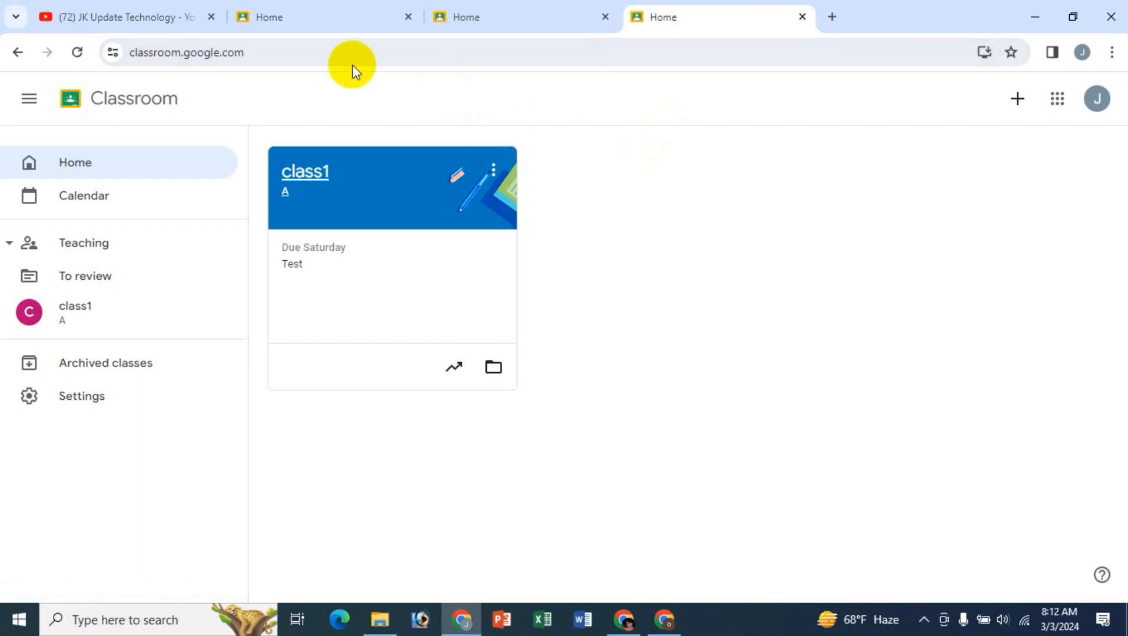
pyautogui.click(605, 17)
pyautogui.click(409, 18)
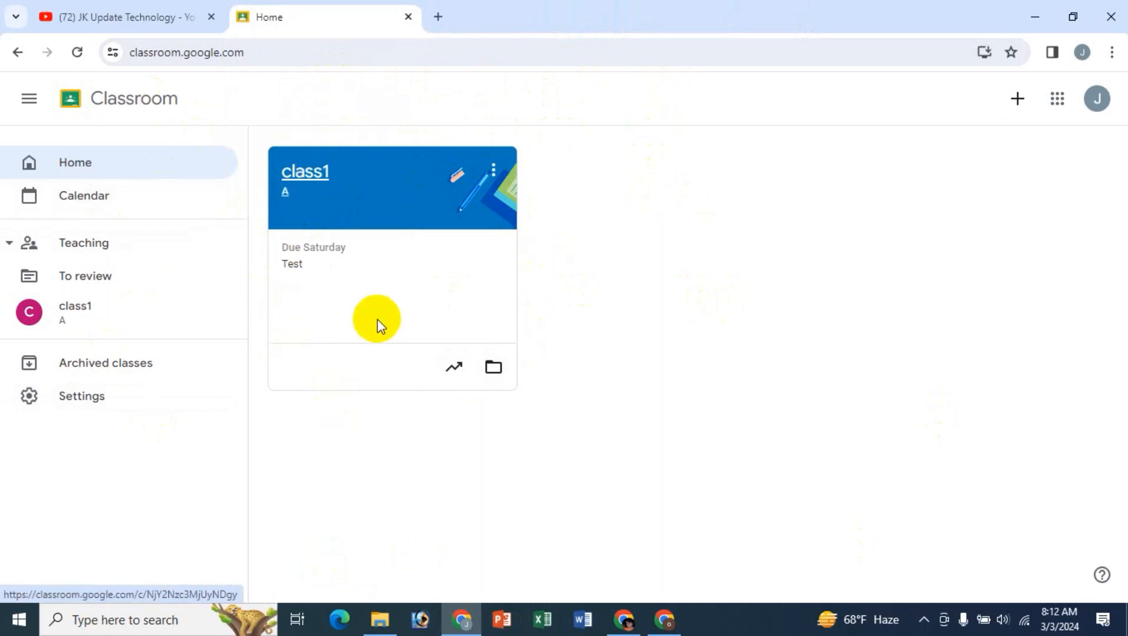
# - Archive class1 from the Classroom home page
pyautogui.click(495, 172)
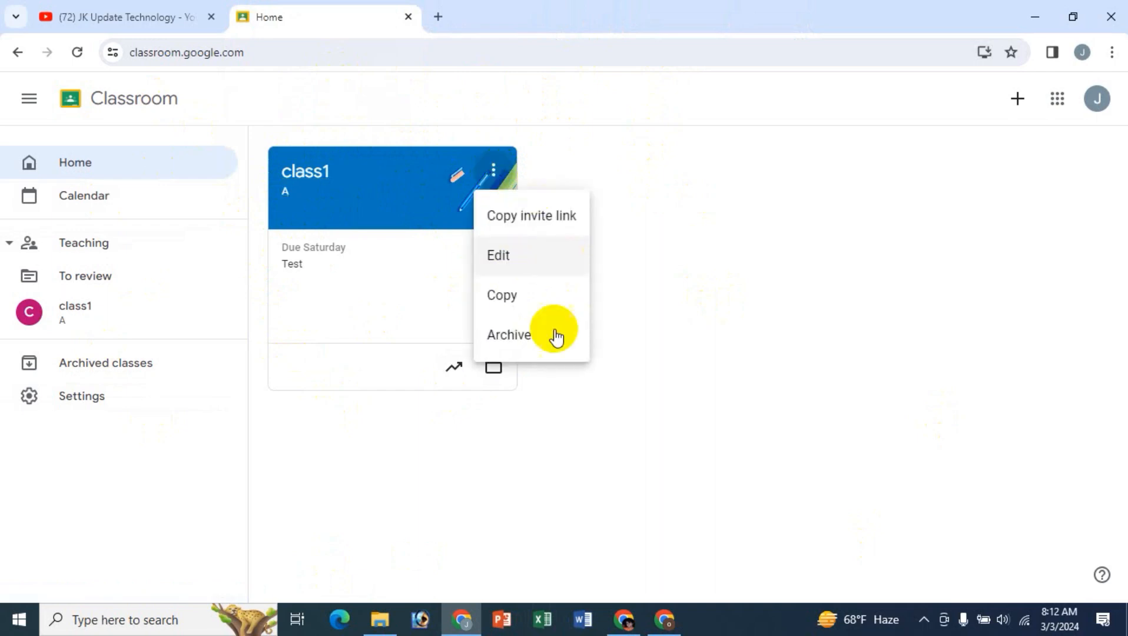
pyautogui.click(513, 344)
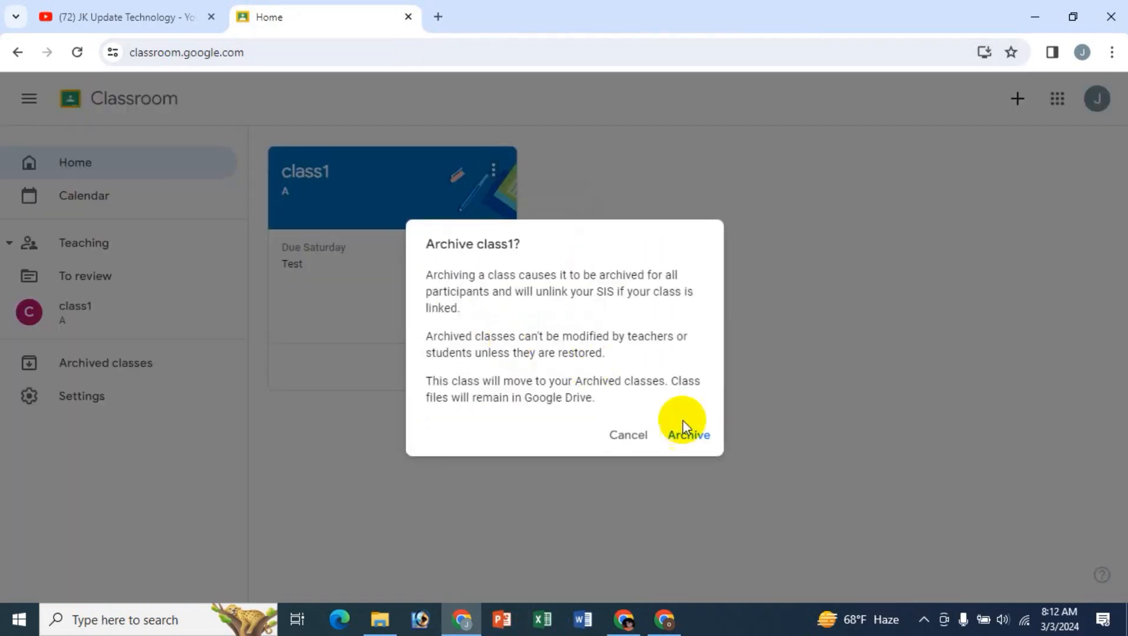
pyautogui.click(687, 437)
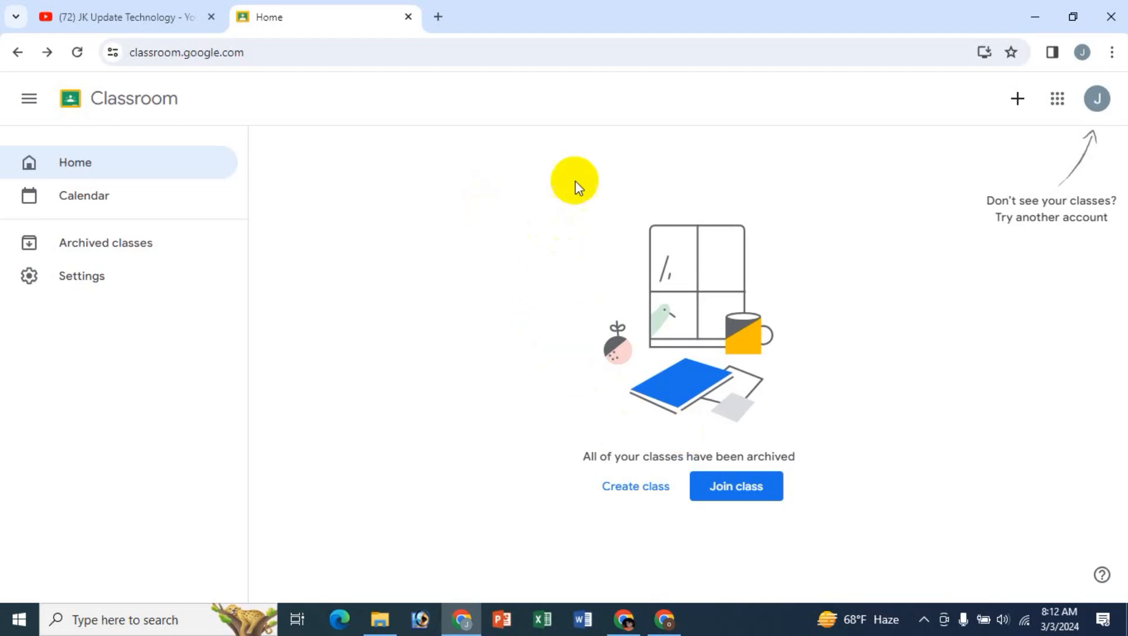
# - Examine the archived classes and the options available for class1, and return to the Classroom home page
pyautogui.click(91, 252)
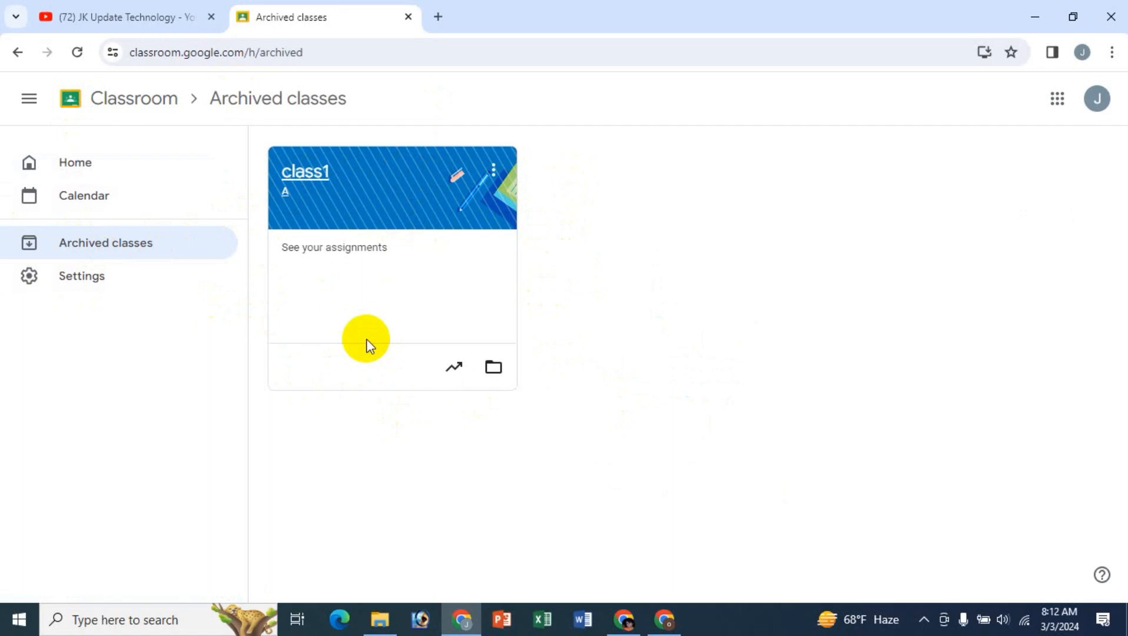
pyautogui.click(493, 171)
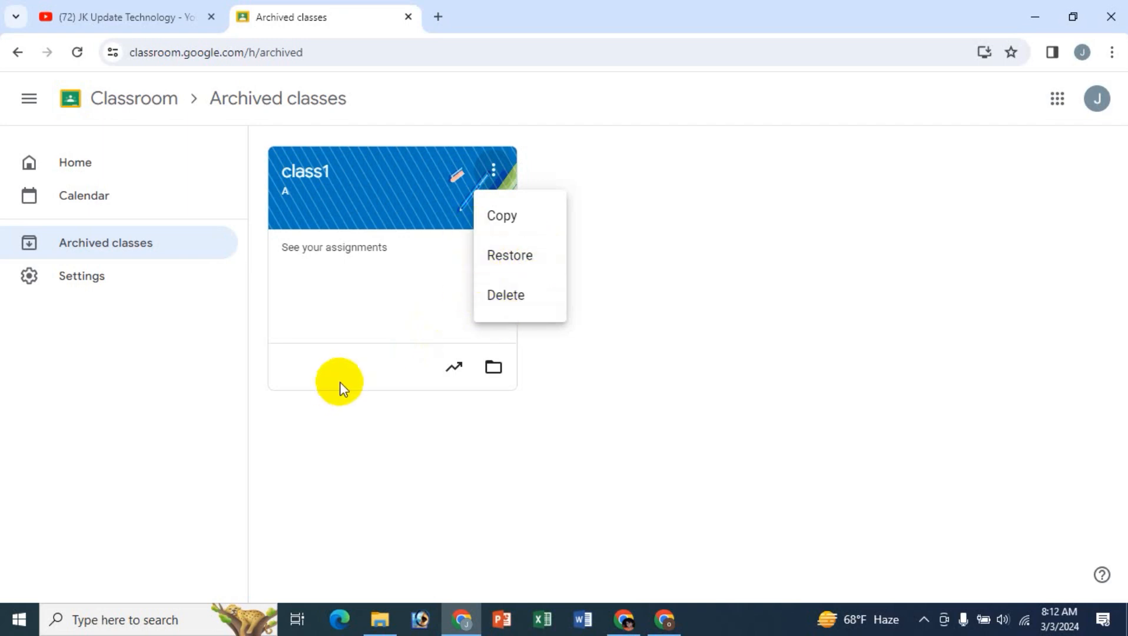
pyautogui.click(347, 409)
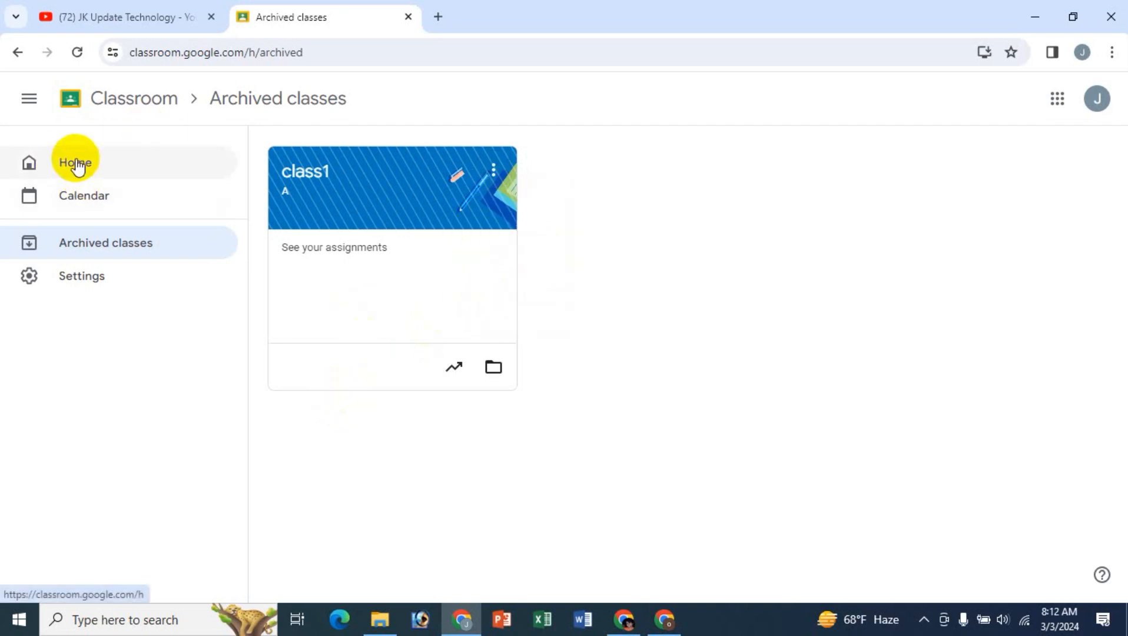
pyautogui.click(75, 165)
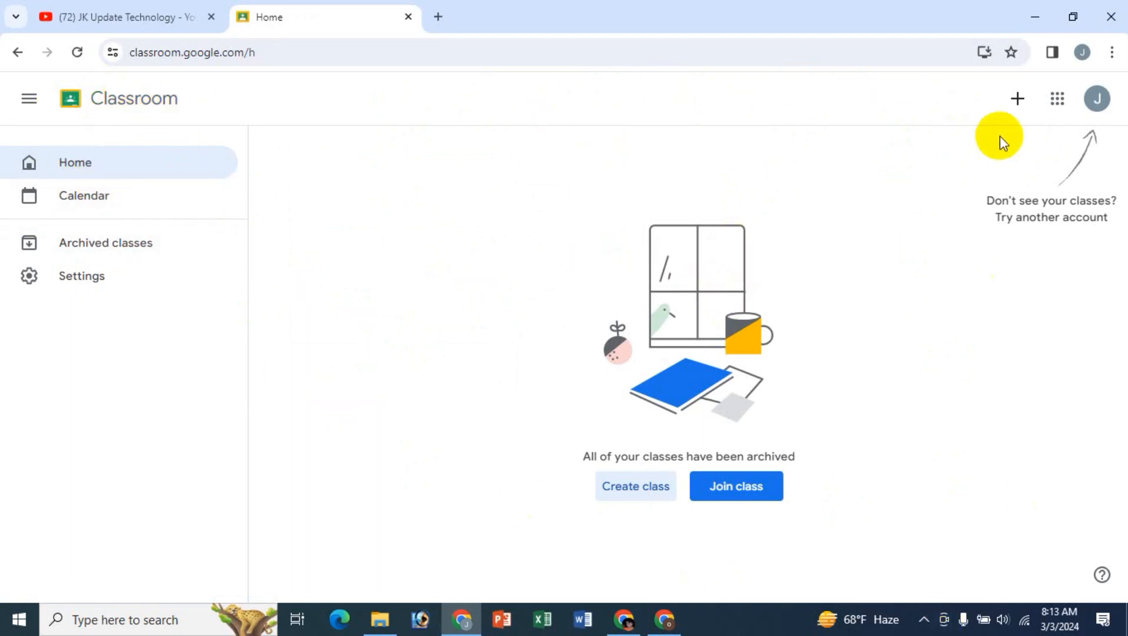
# - Begin creating a class and accept the notice about not using Classroom at a school with students
pyautogui.click(1016, 101)
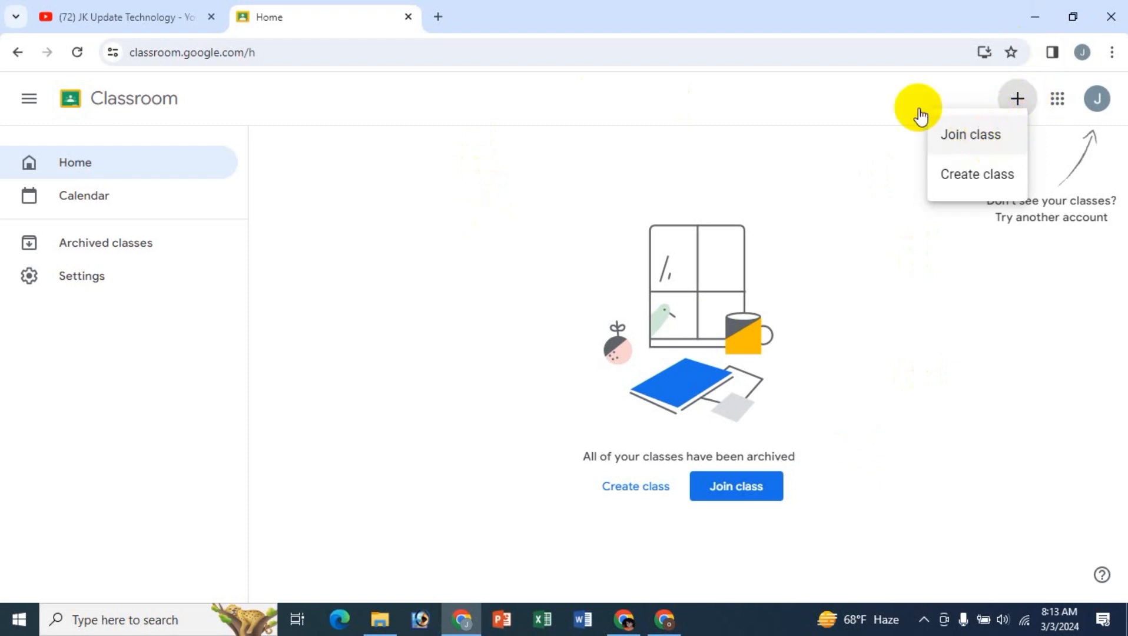
pyautogui.click(821, 121)
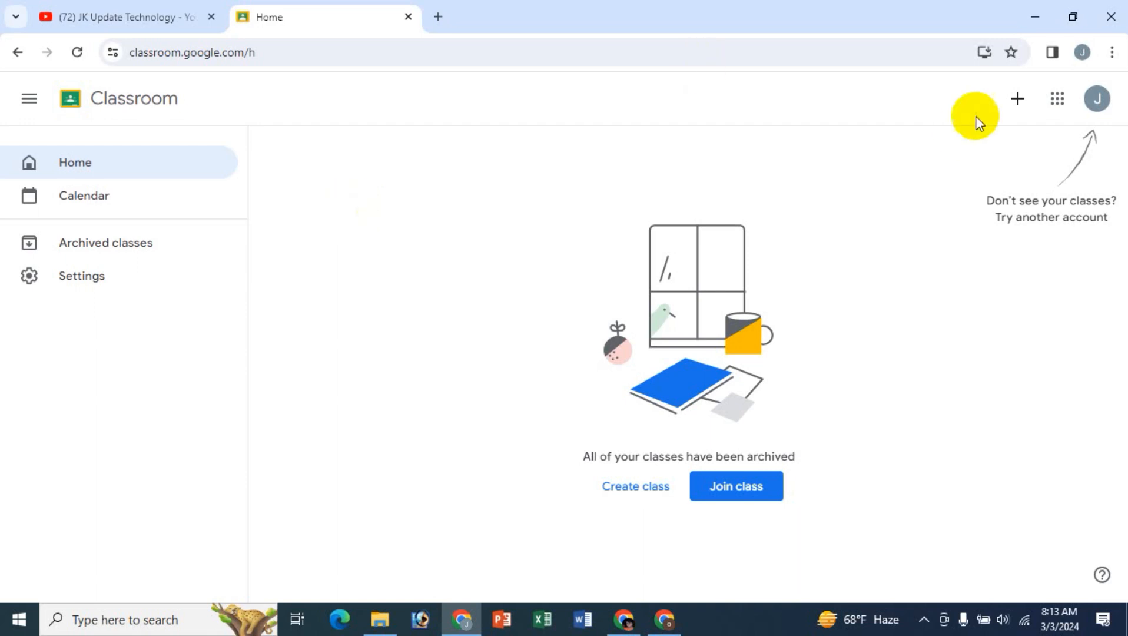
pyautogui.click(1014, 104)
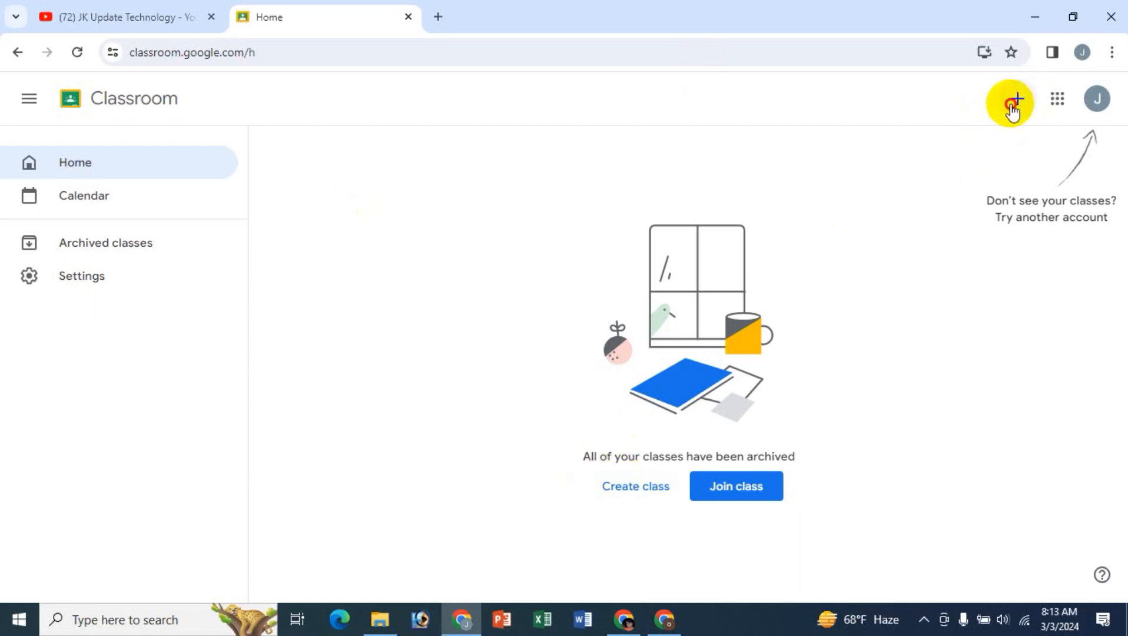
pyautogui.click(960, 177)
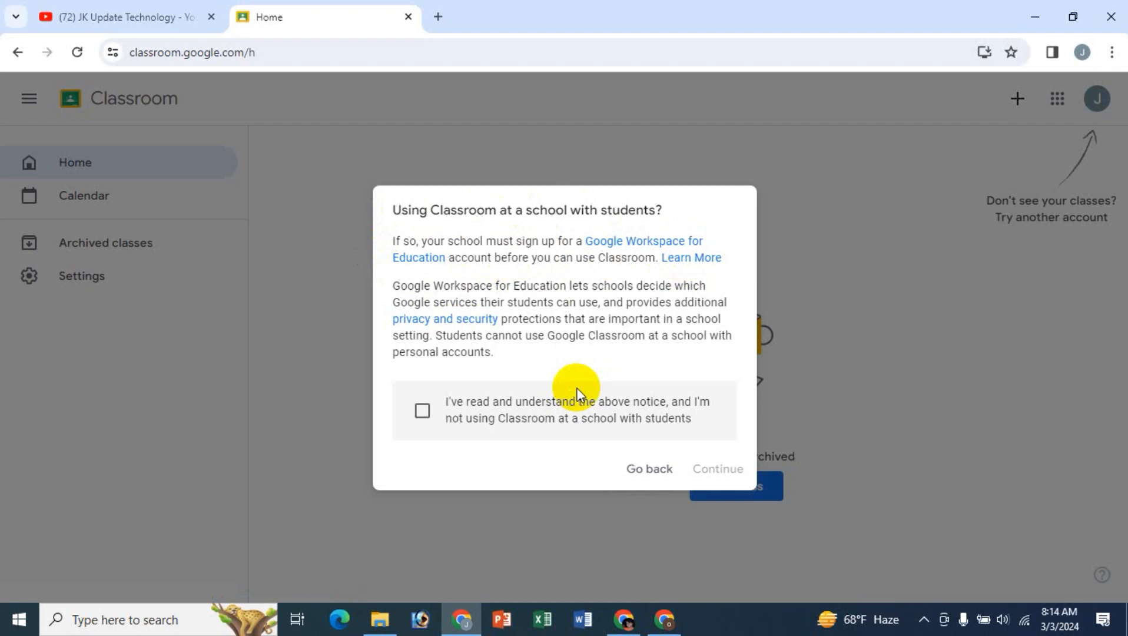
pyautogui.click(421, 412)
pyautogui.click(725, 470)
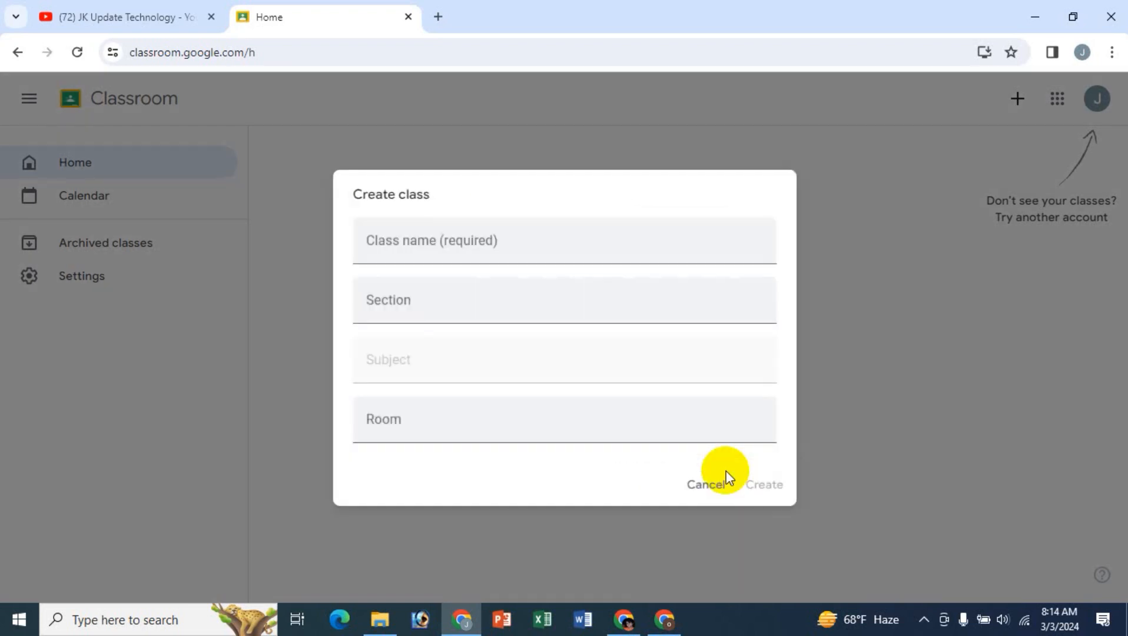
# - Create a class named Class2 with section B, subject English and room 002, and dismiss the tip about personalizing its appearance
pyautogui.click(460, 243)
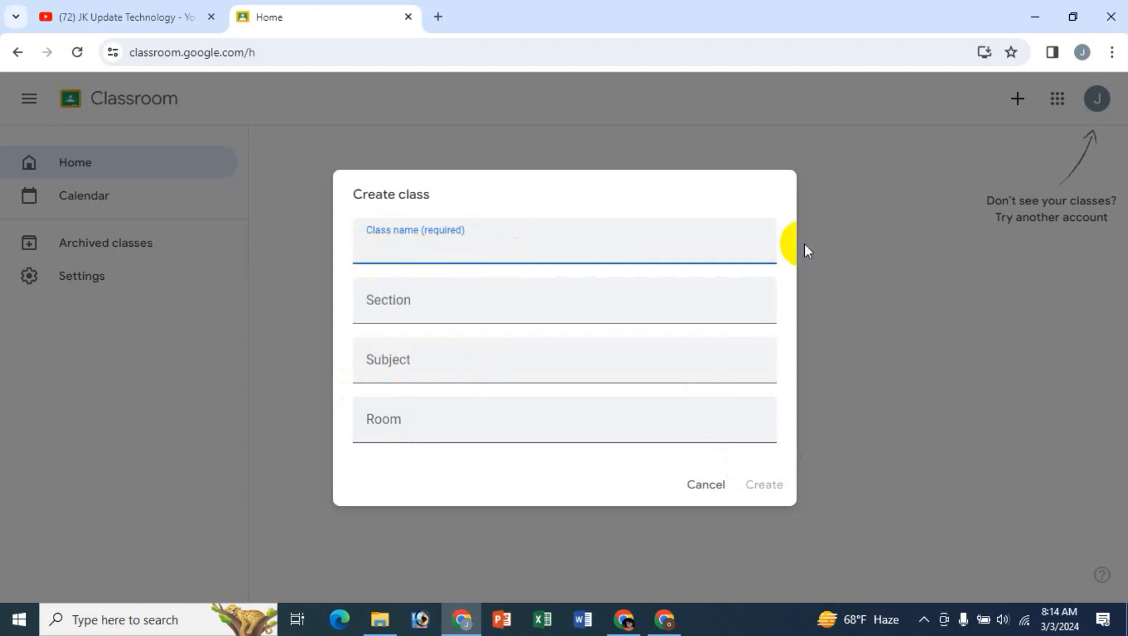
pyautogui.write('Class2')
pyautogui.click(436, 305)
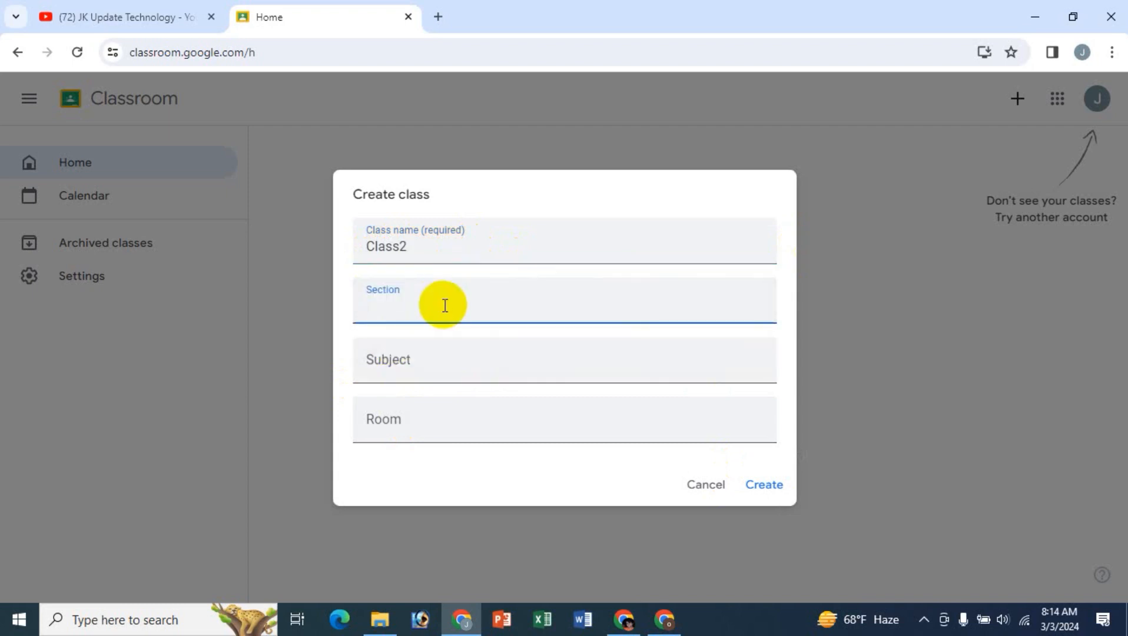
pyautogui.write('B')
pyautogui.click(422, 362)
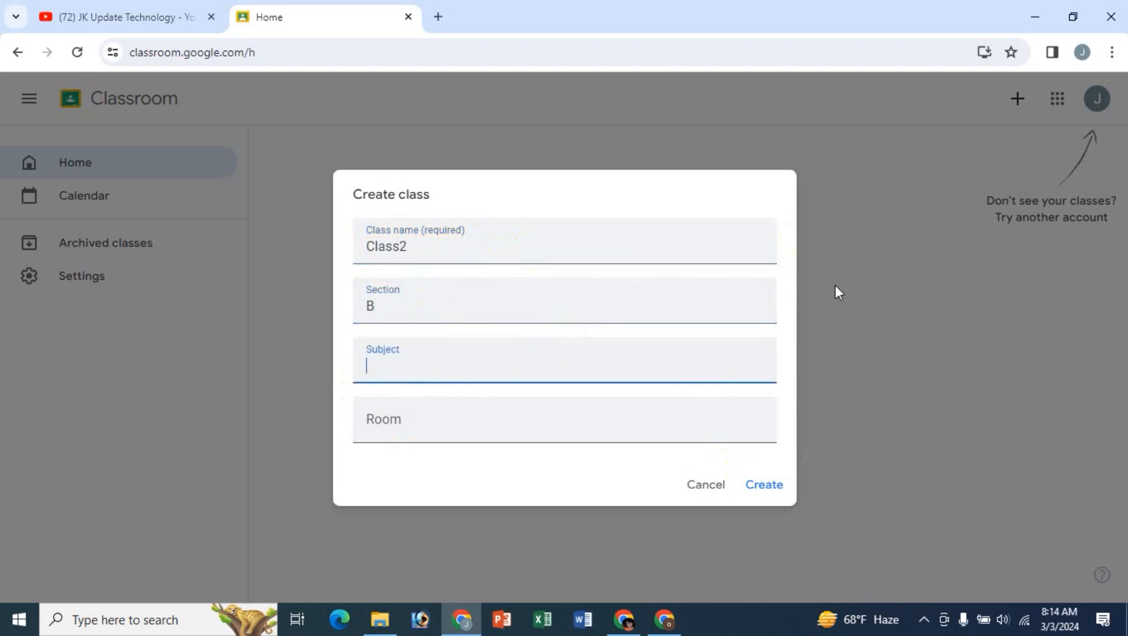
pyautogui.write('Eng')
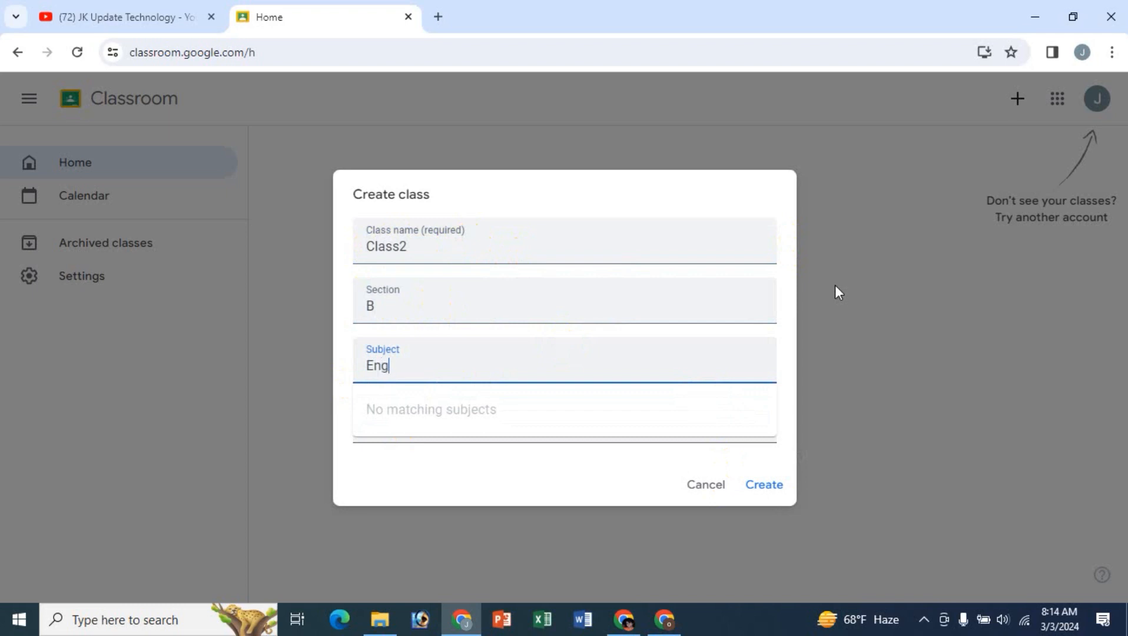
pyautogui.write('lish')
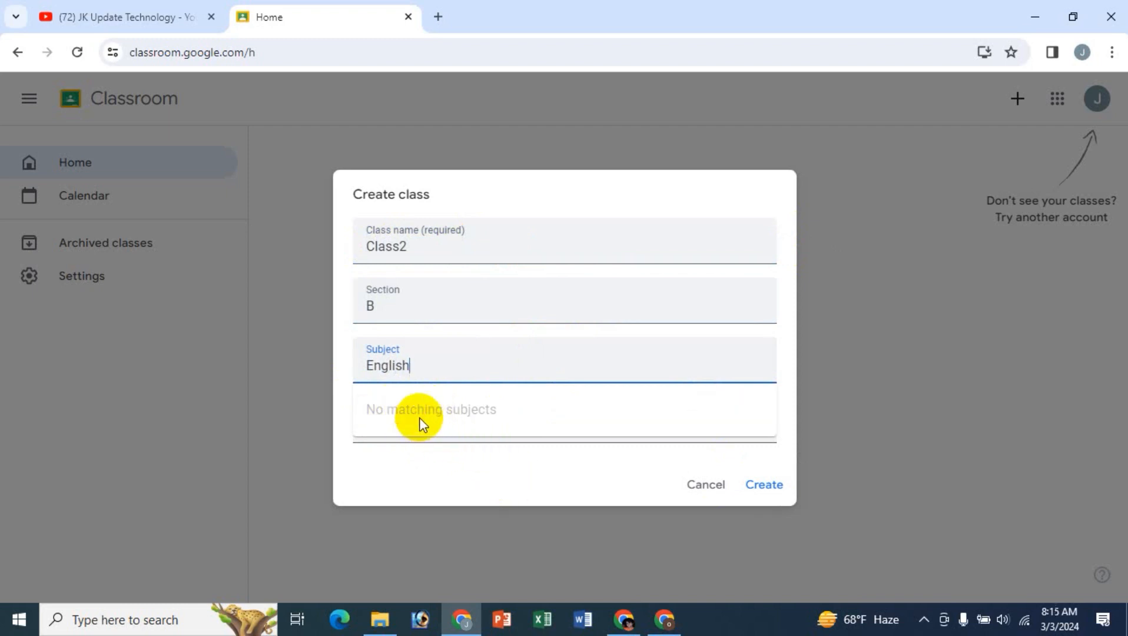
pyautogui.click(472, 414)
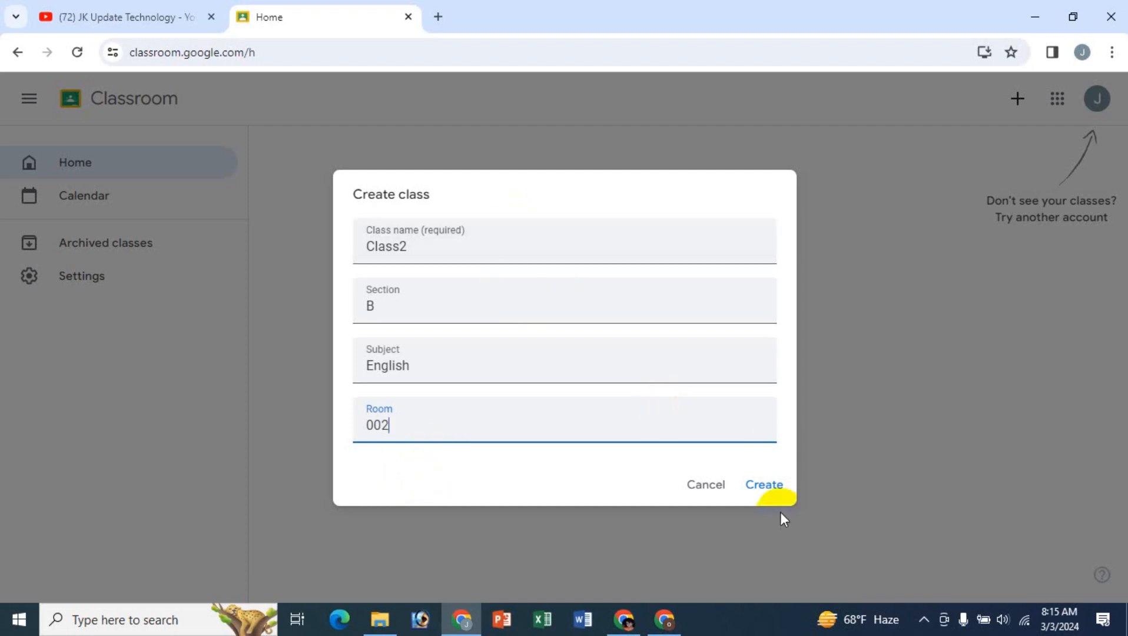
pyautogui.click(764, 485)
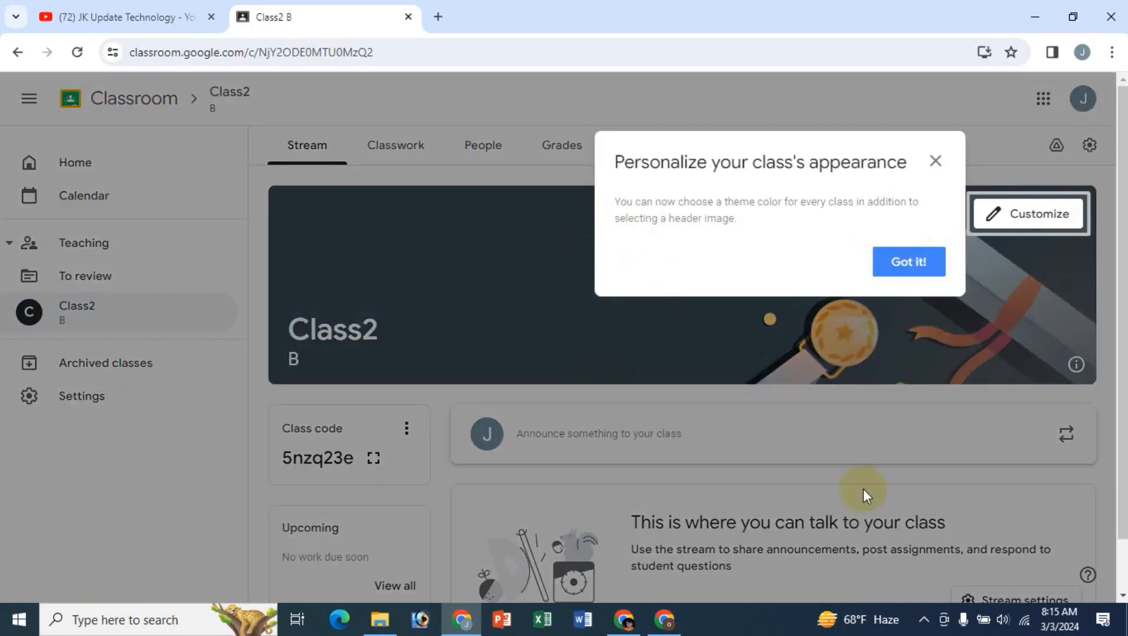
pyautogui.click(935, 161)
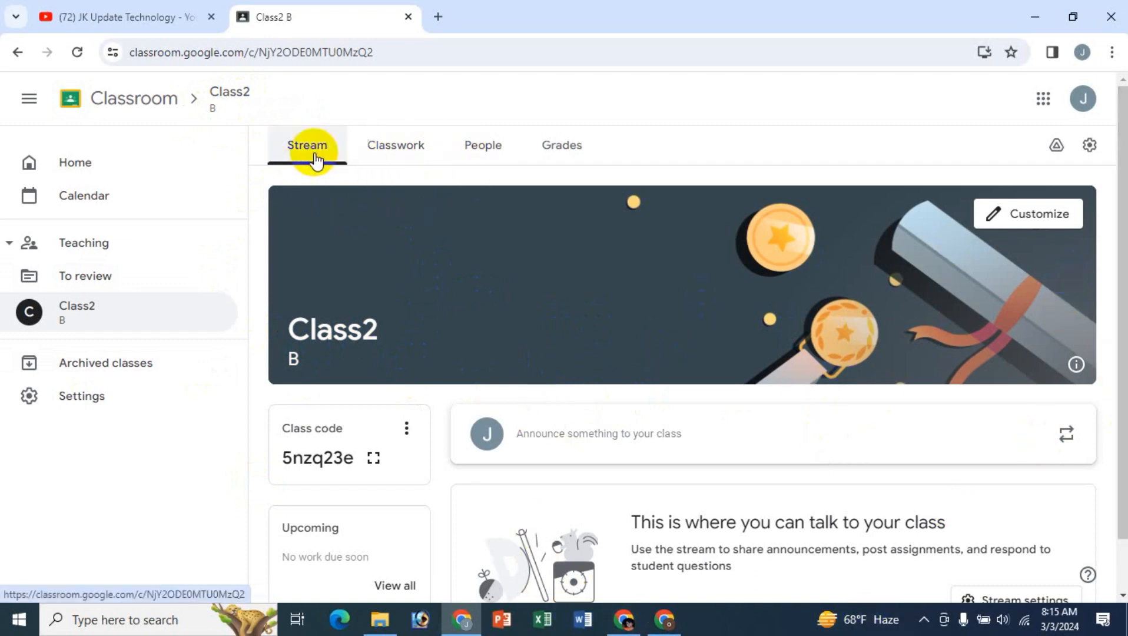
# - Examine Class2's classwork creation options and its People and Grades pages
pyautogui.click(399, 151)
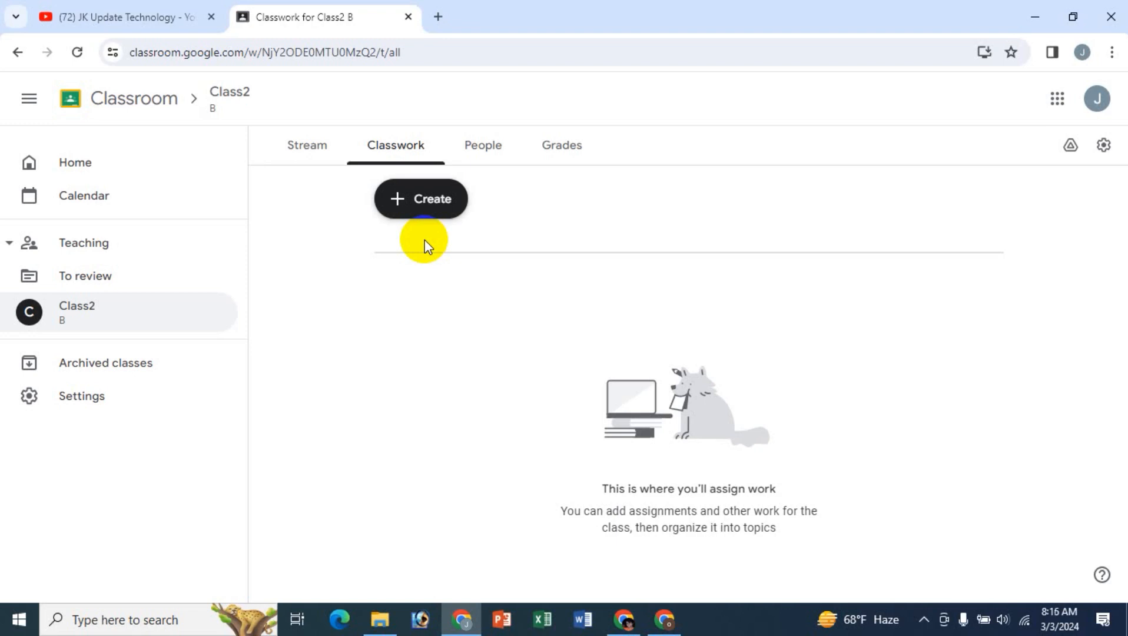
pyautogui.click(427, 207)
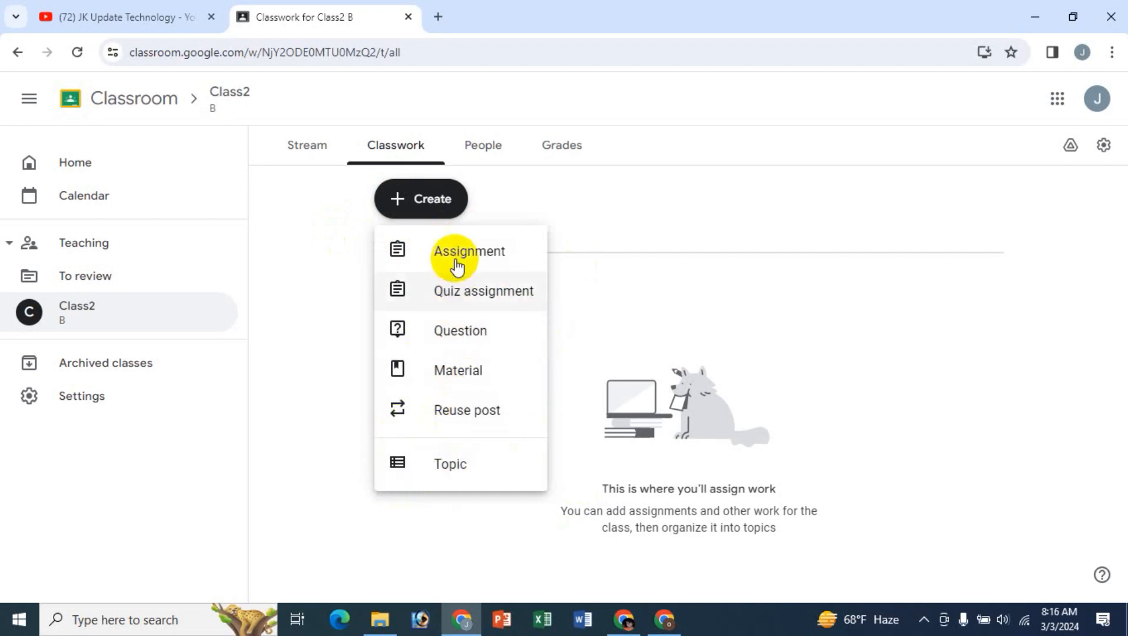
pyautogui.click(315, 206)
pyautogui.click(482, 157)
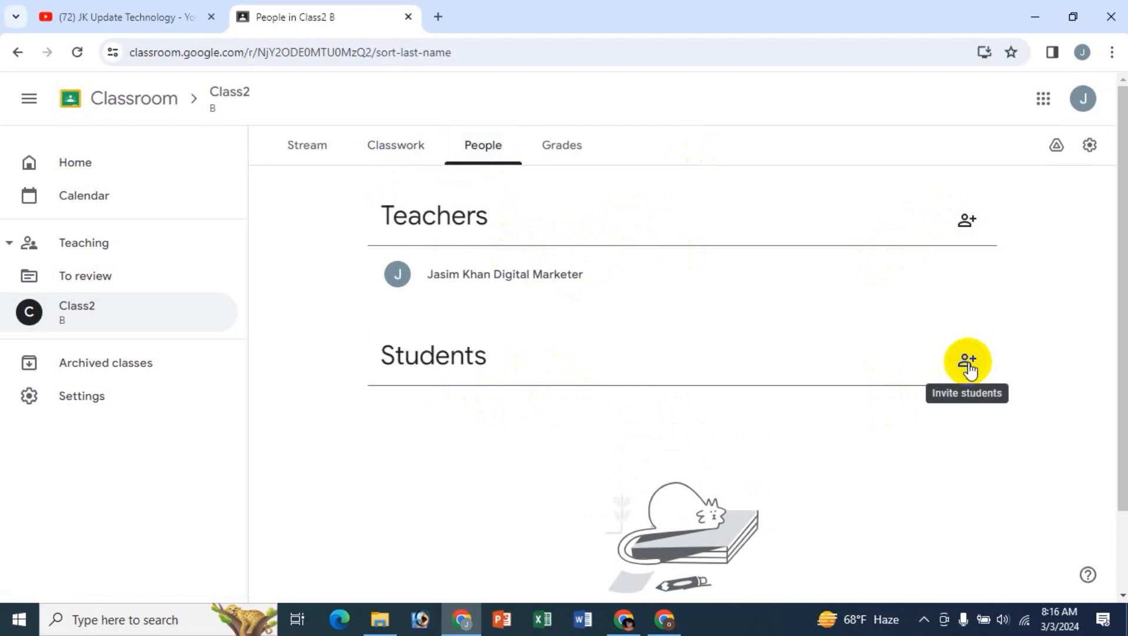
pyautogui.click(563, 145)
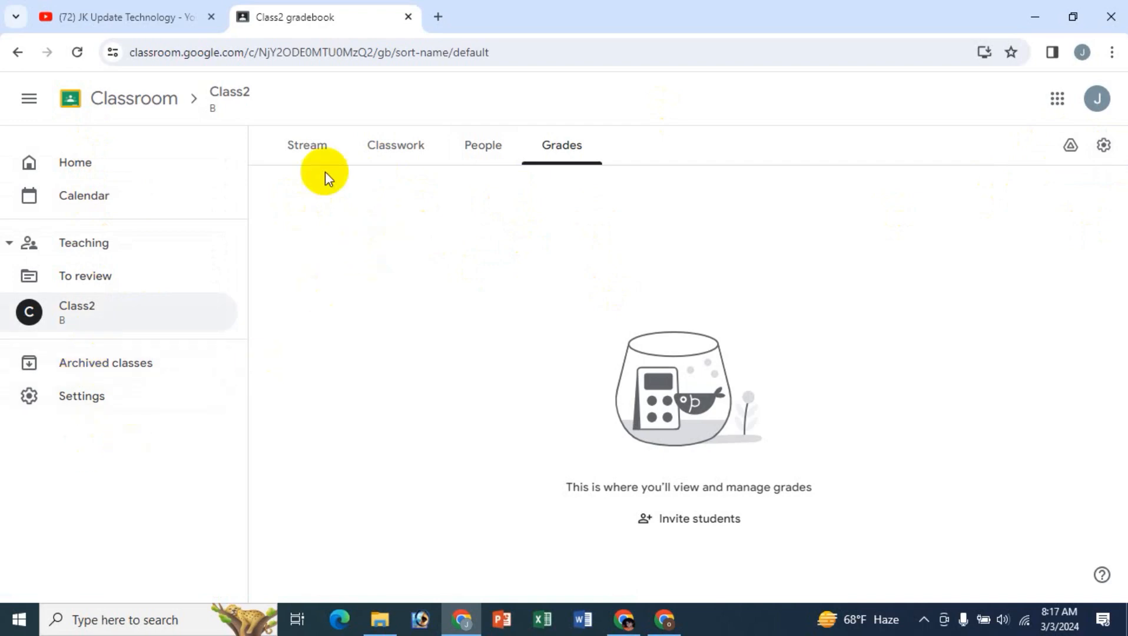
# - Open the appearance customization of Class2's stream and check the option for uploading a header photo from the computer
pyautogui.click(301, 152)
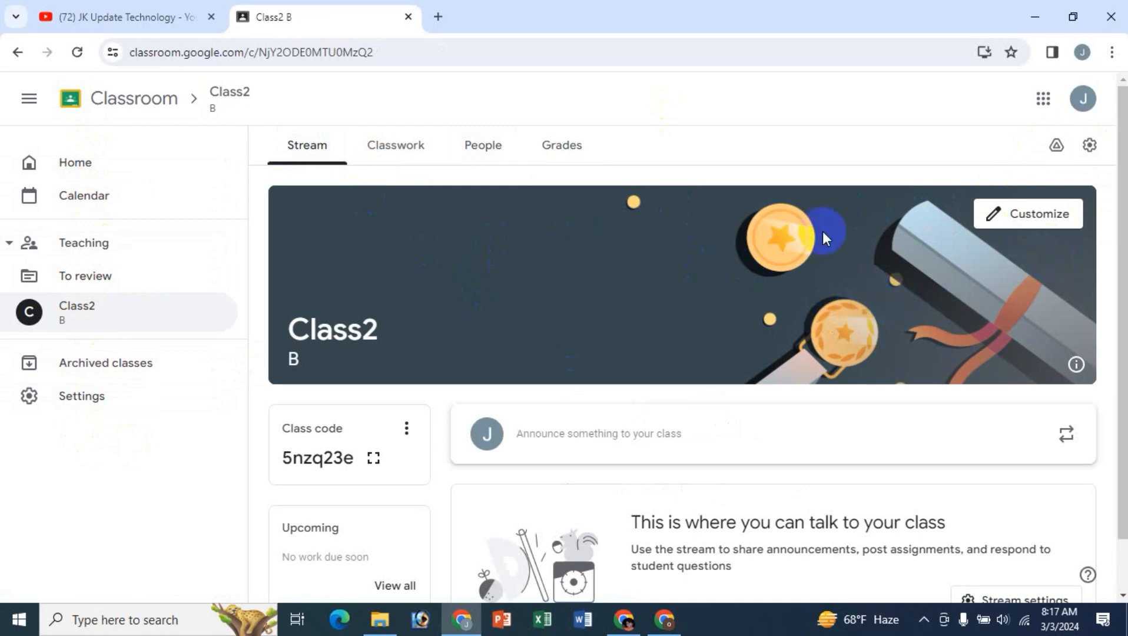
pyautogui.click(999, 216)
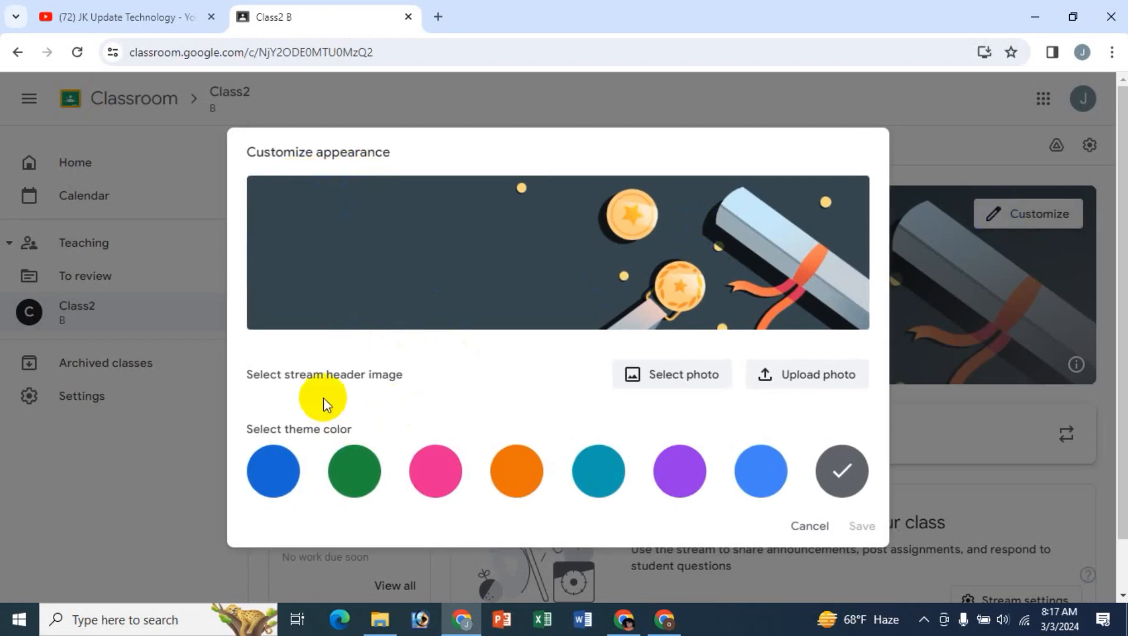
pyautogui.click(835, 372)
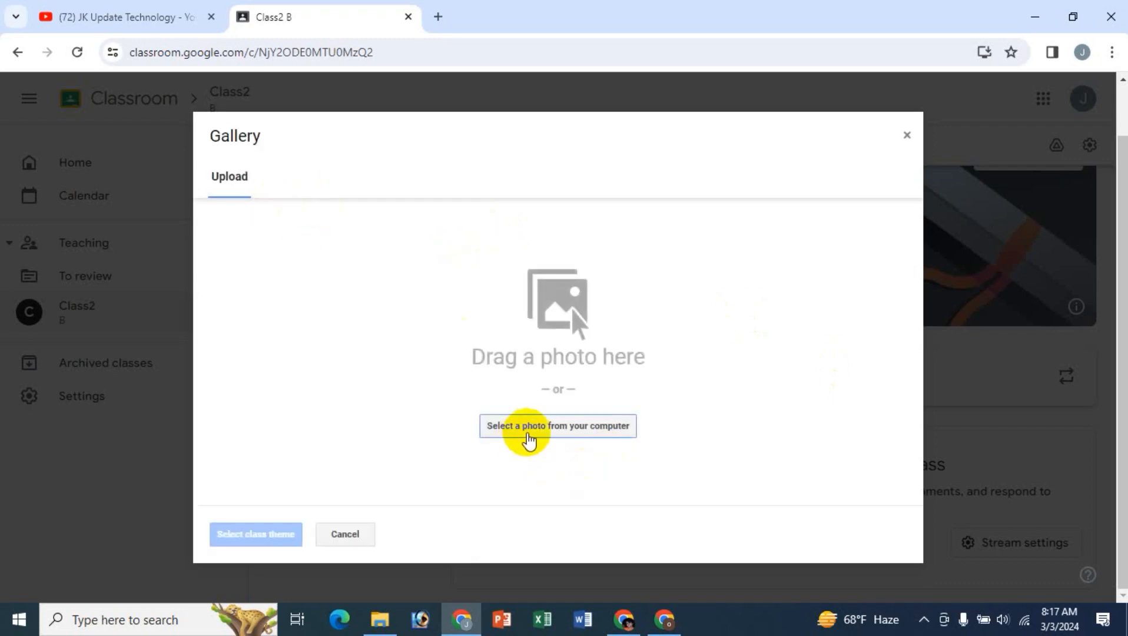
pyautogui.click(537, 430)
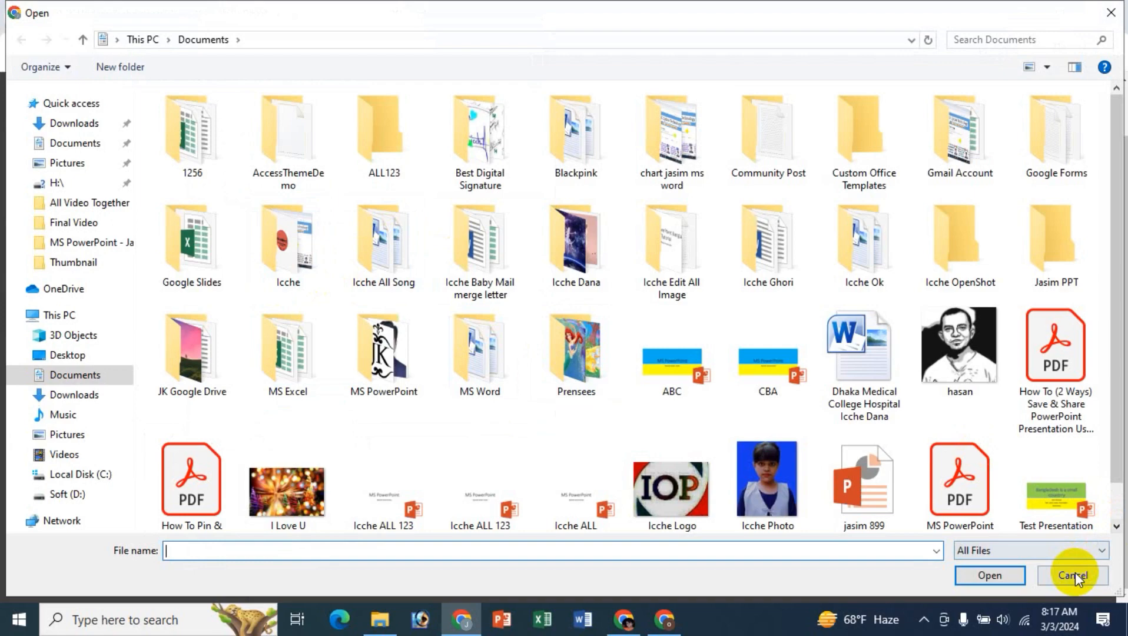
pyautogui.click(1073, 575)
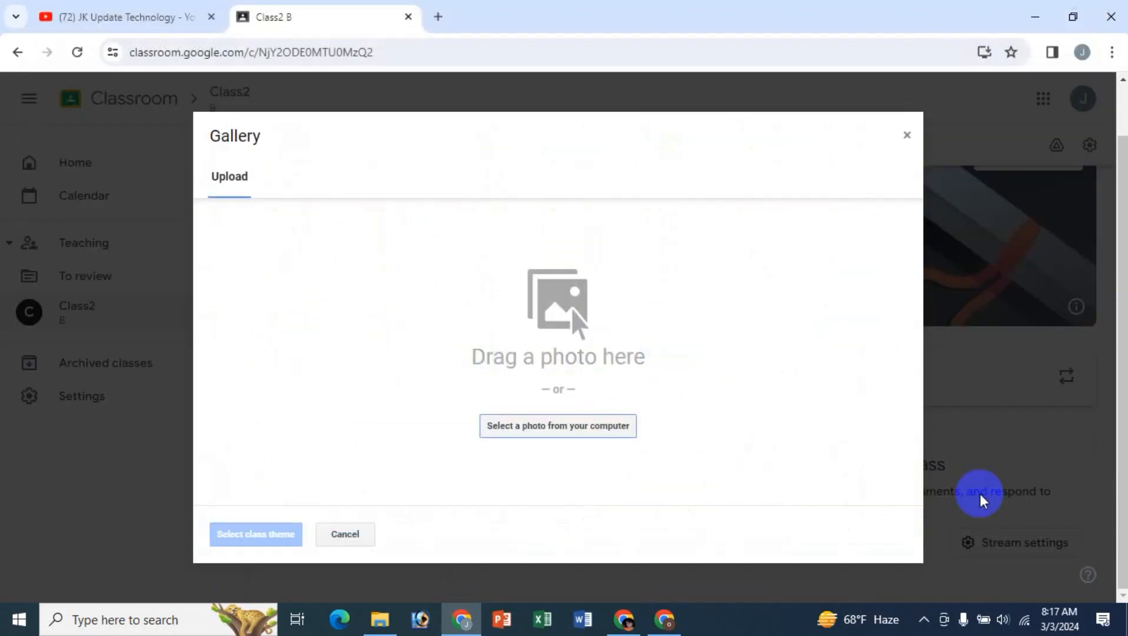
pyautogui.click(355, 536)
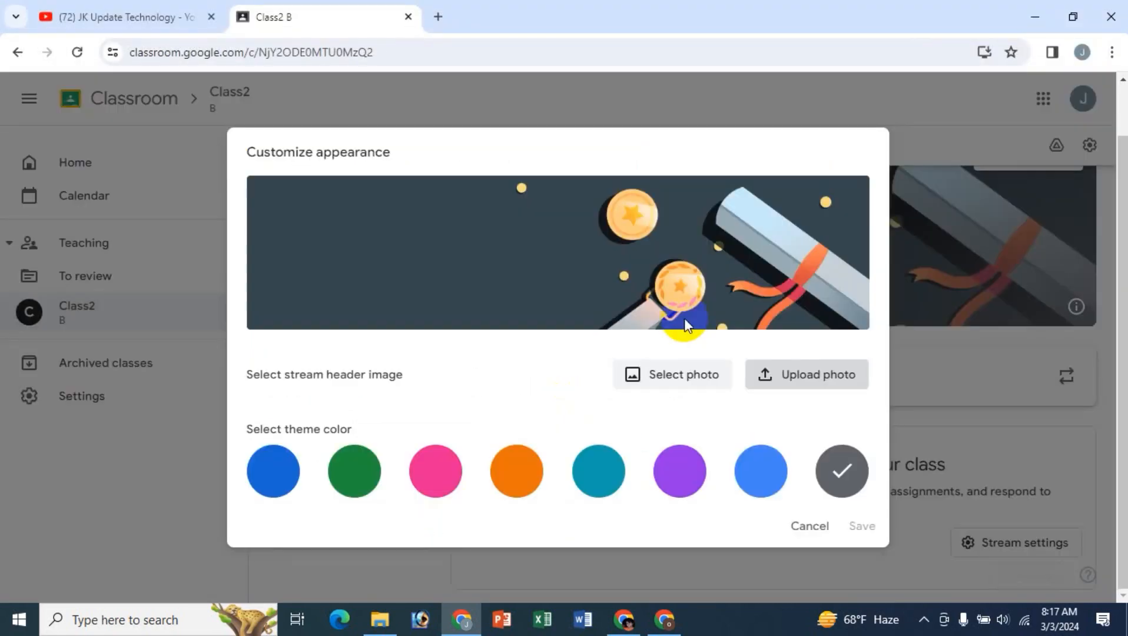
# - Set the stream header to the General theme with earphones and a yellow book, choose the pink theme color and save
pyautogui.click(666, 386)
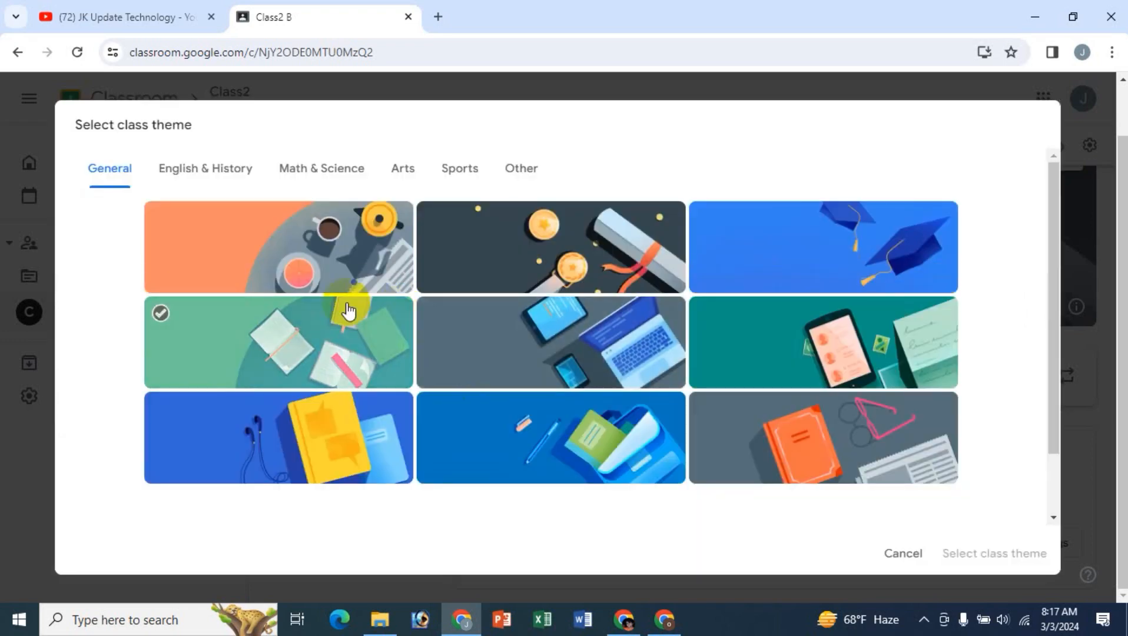
pyautogui.click(207, 174)
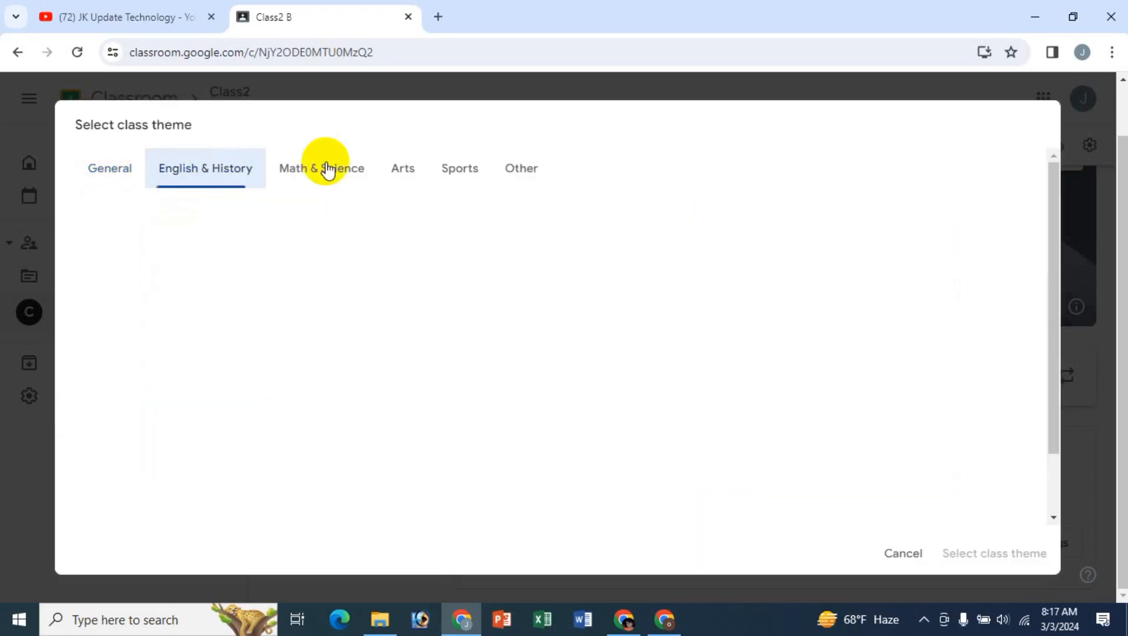
pyautogui.click(333, 170)
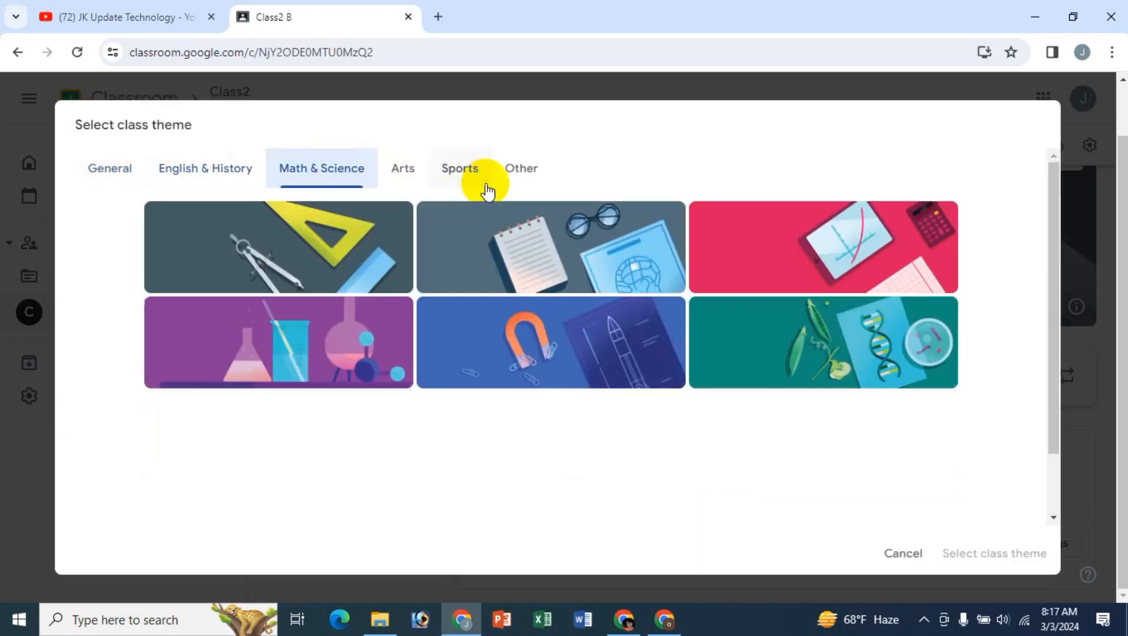
pyautogui.click(521, 172)
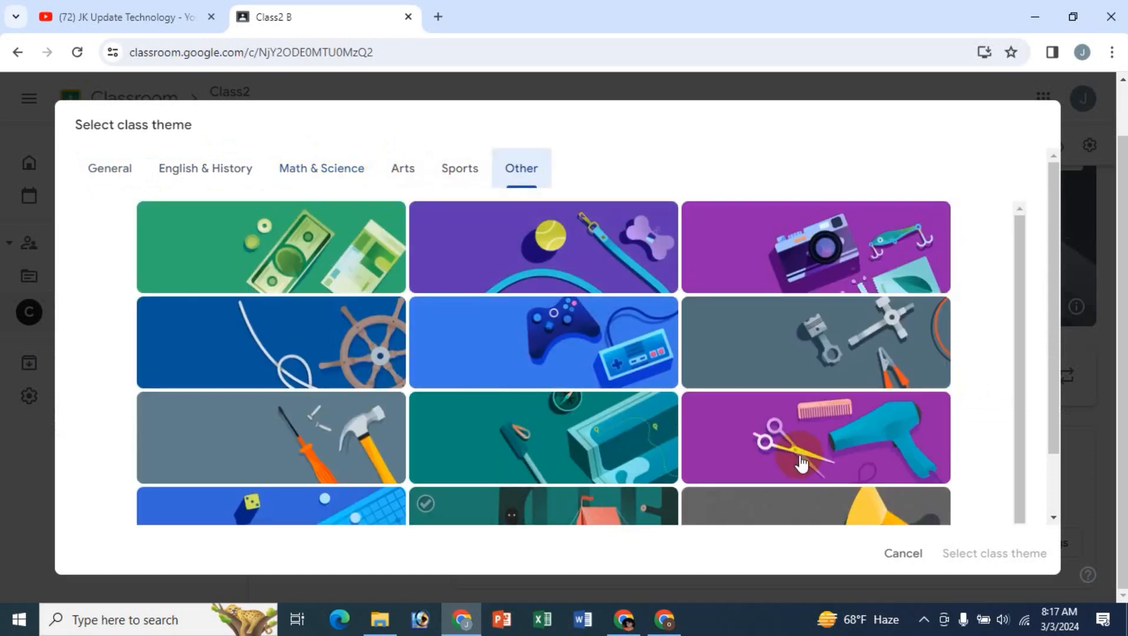
pyautogui.click(111, 175)
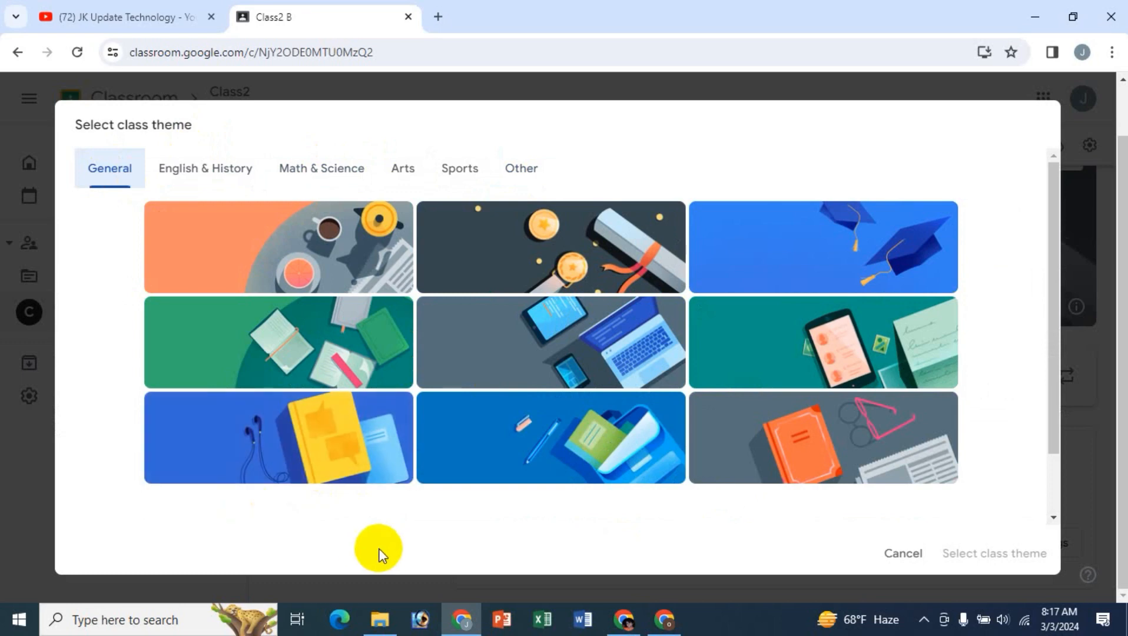
pyautogui.click(300, 447)
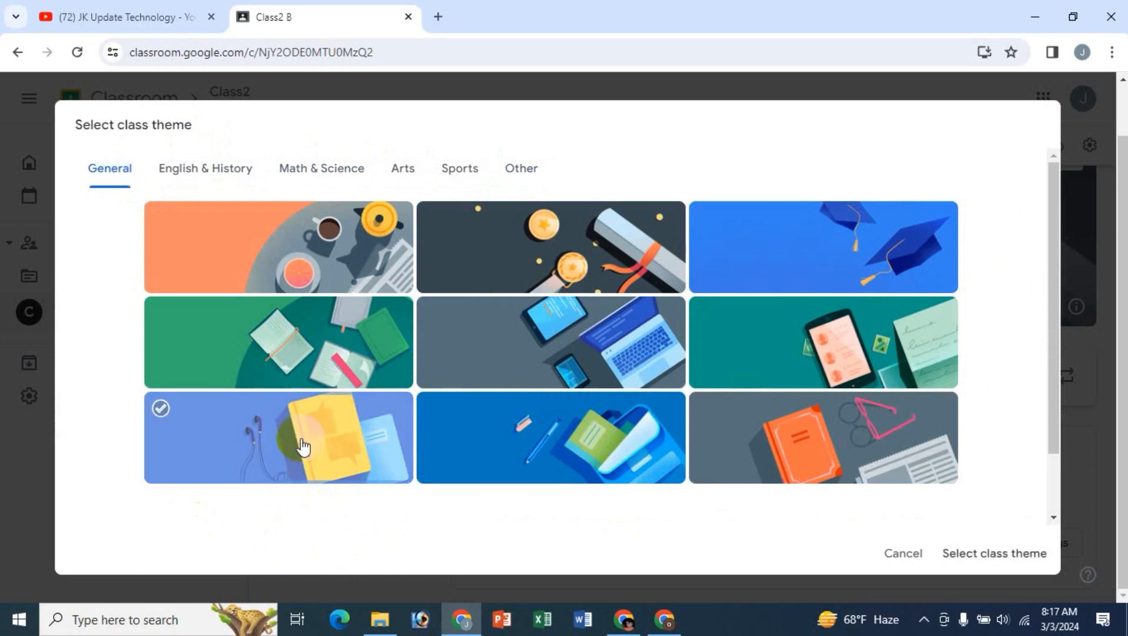
pyautogui.click(1012, 553)
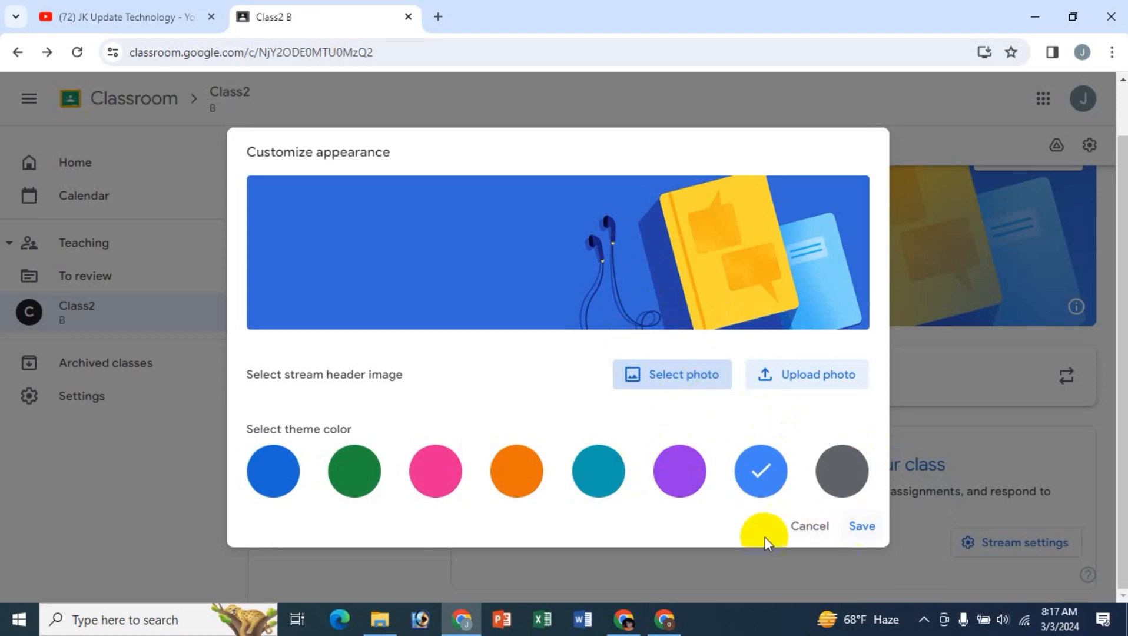
pyautogui.click(444, 479)
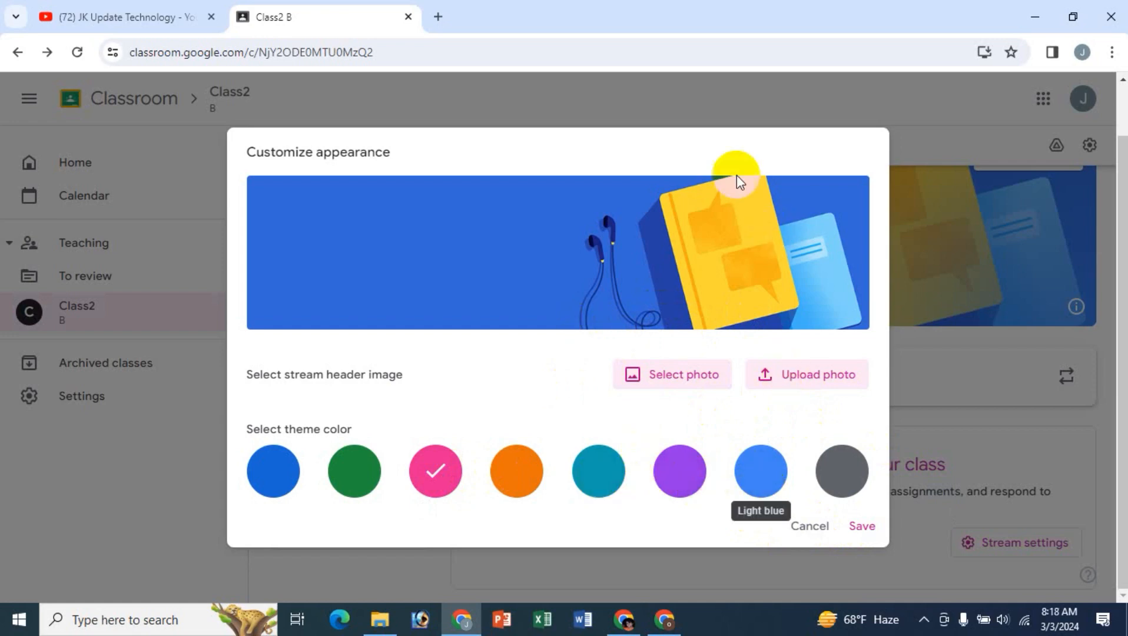
pyautogui.click(861, 525)
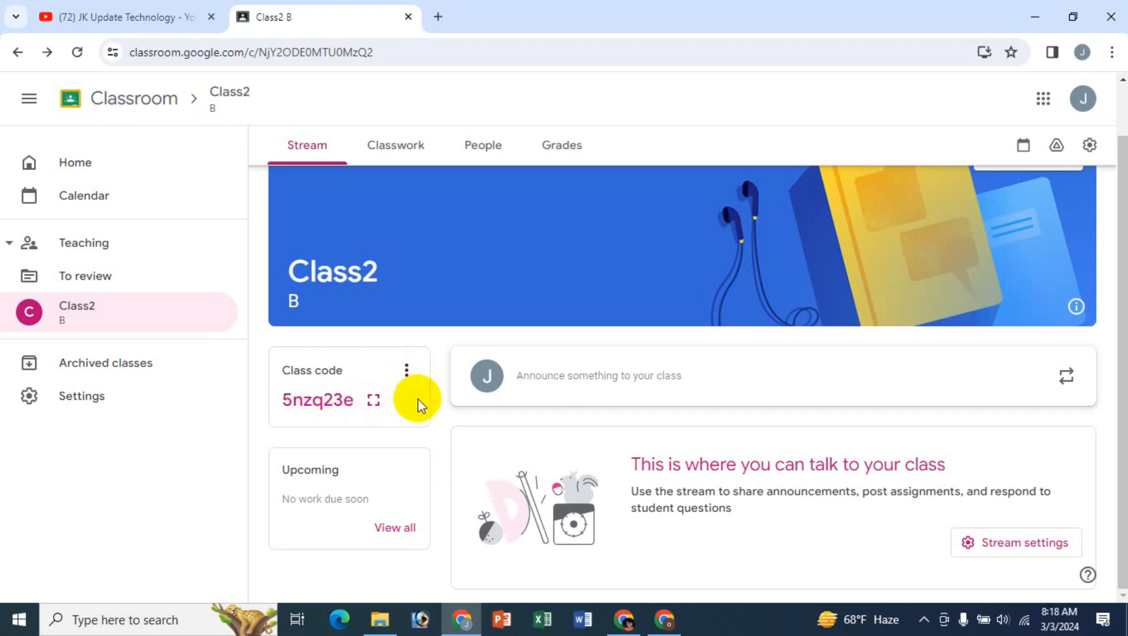
# - Examine the options available for Class2's class code
pyautogui.click(407, 375)
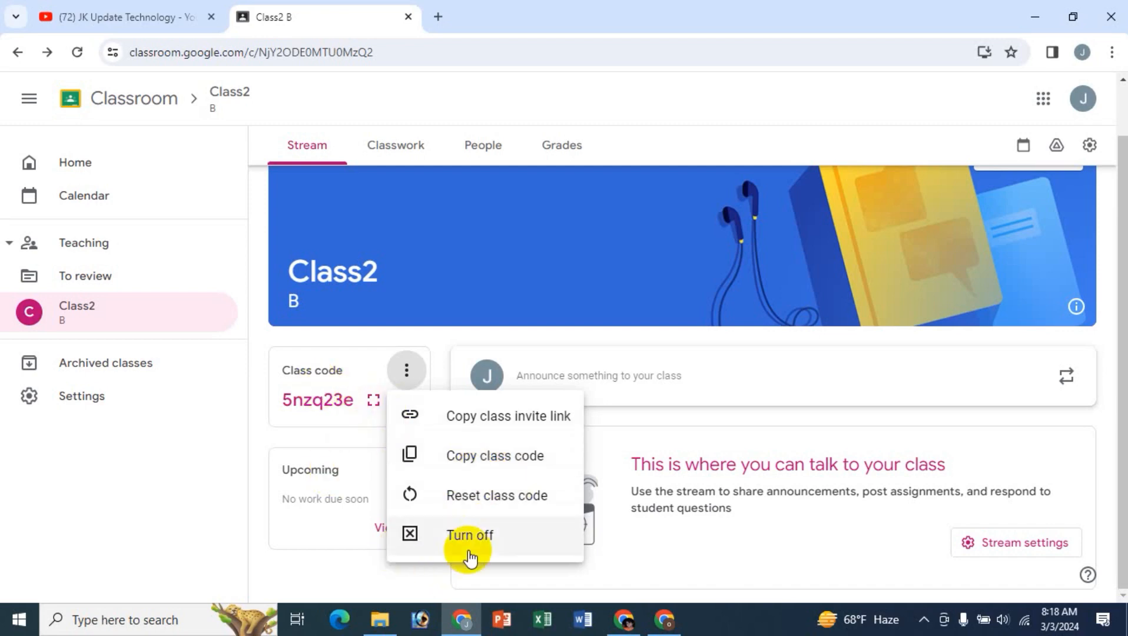
pyautogui.click(252, 336)
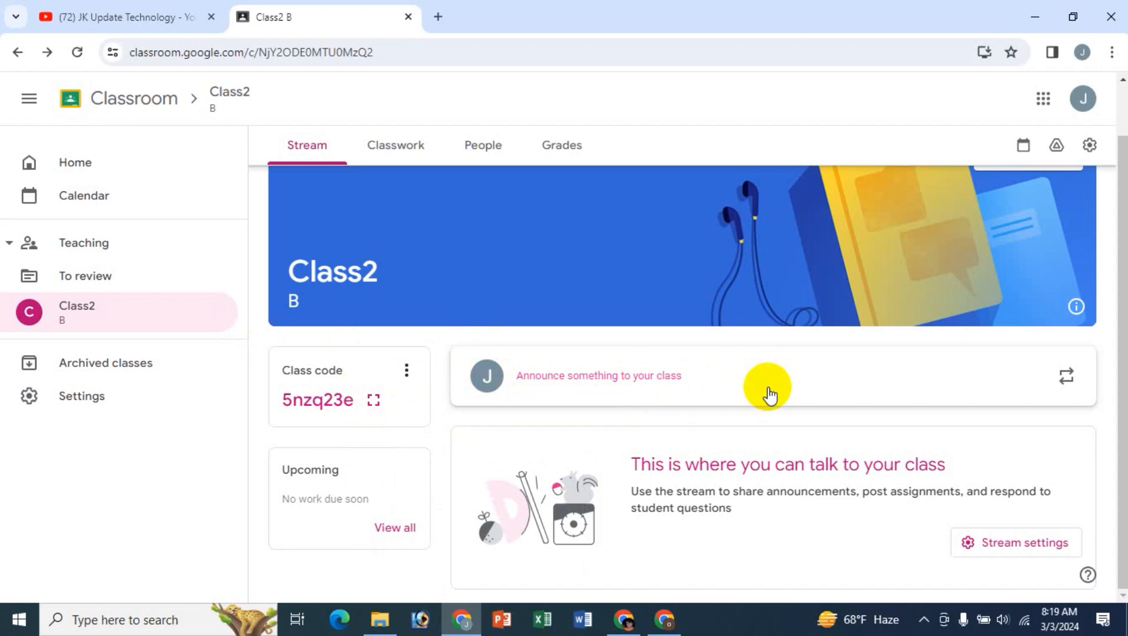
# - Start a stream announcement for all students with the text "kf ksd ds dsfdfs" and "dsfsd" on two lines
pyautogui.click(576, 381)
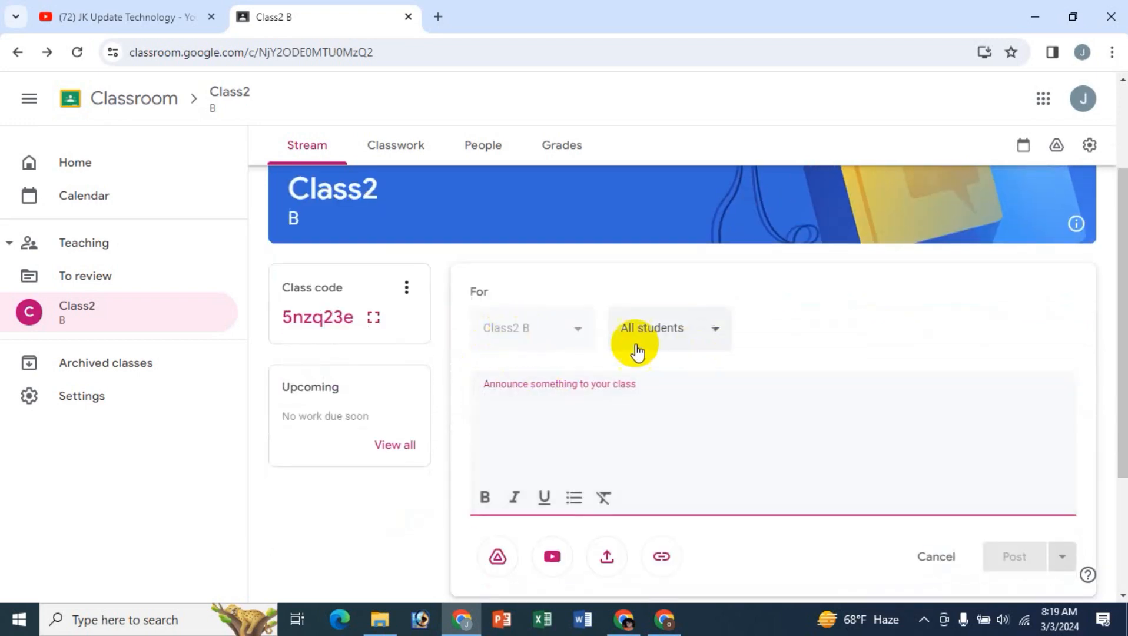
pyautogui.click(715, 333)
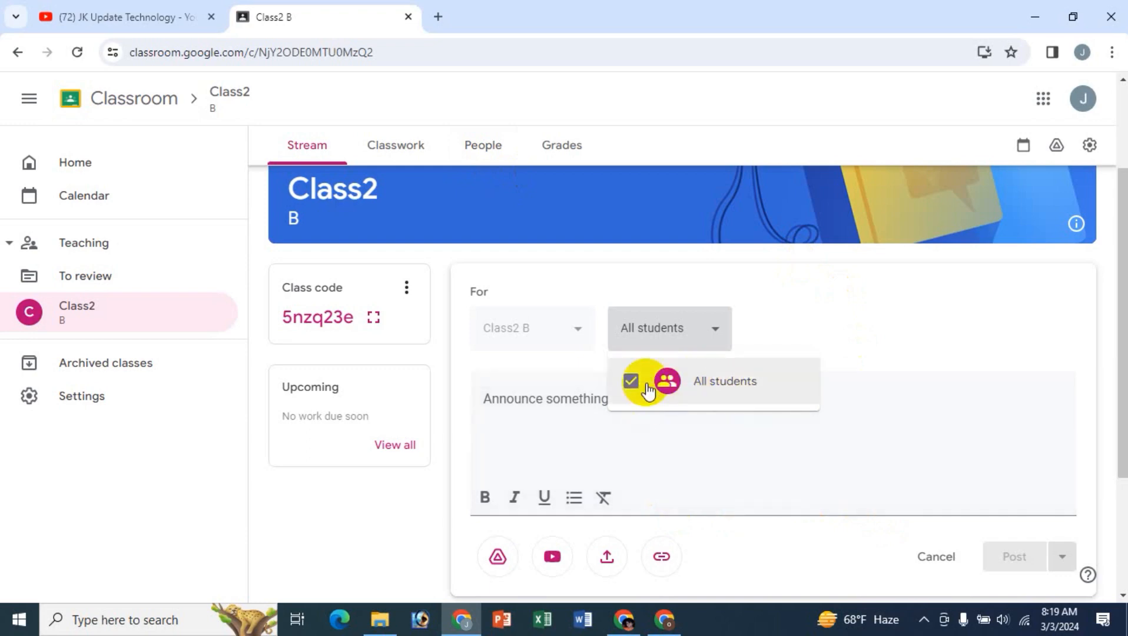
pyautogui.click(845, 293)
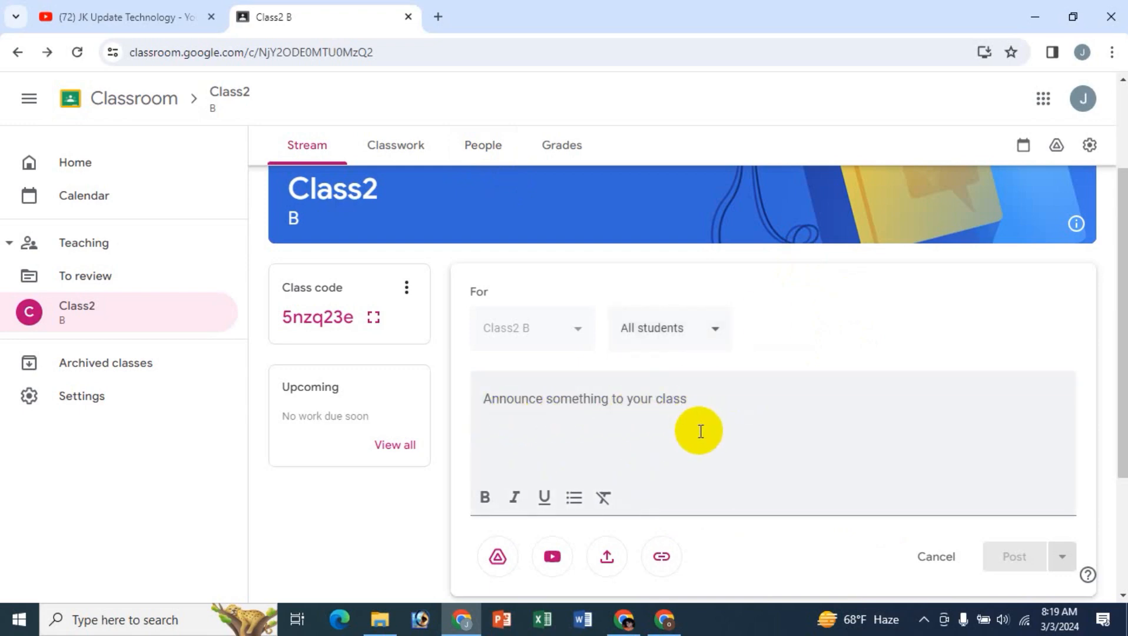
pyautogui.scroll(-1, 717, 427)
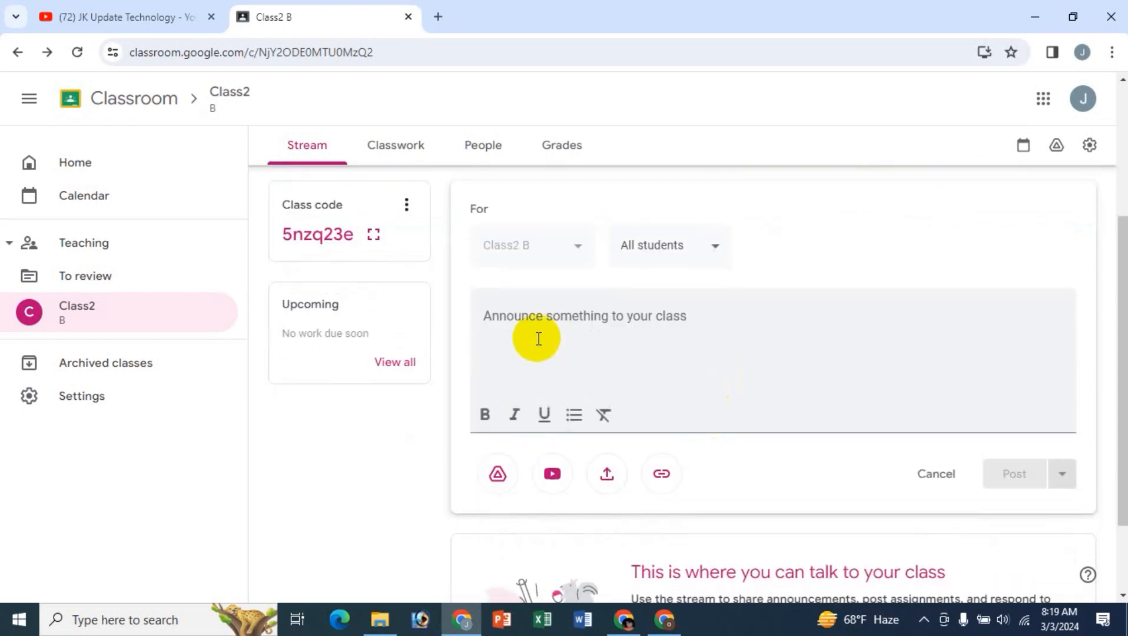
pyautogui.click(526, 330)
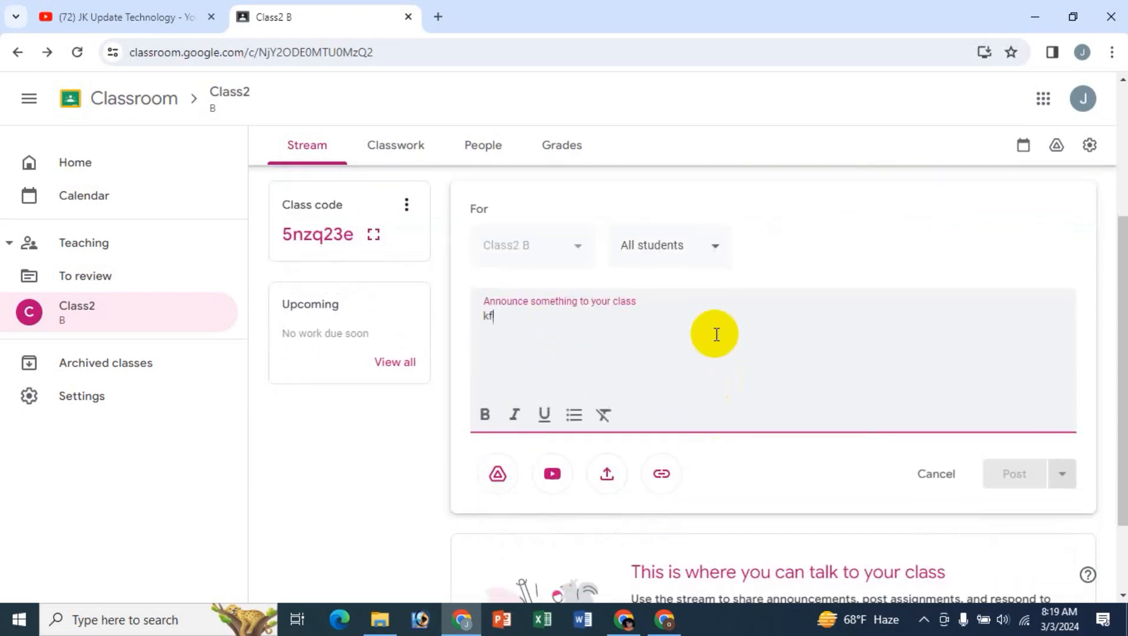
pyautogui.write('kf ksd ds dsfdfs')
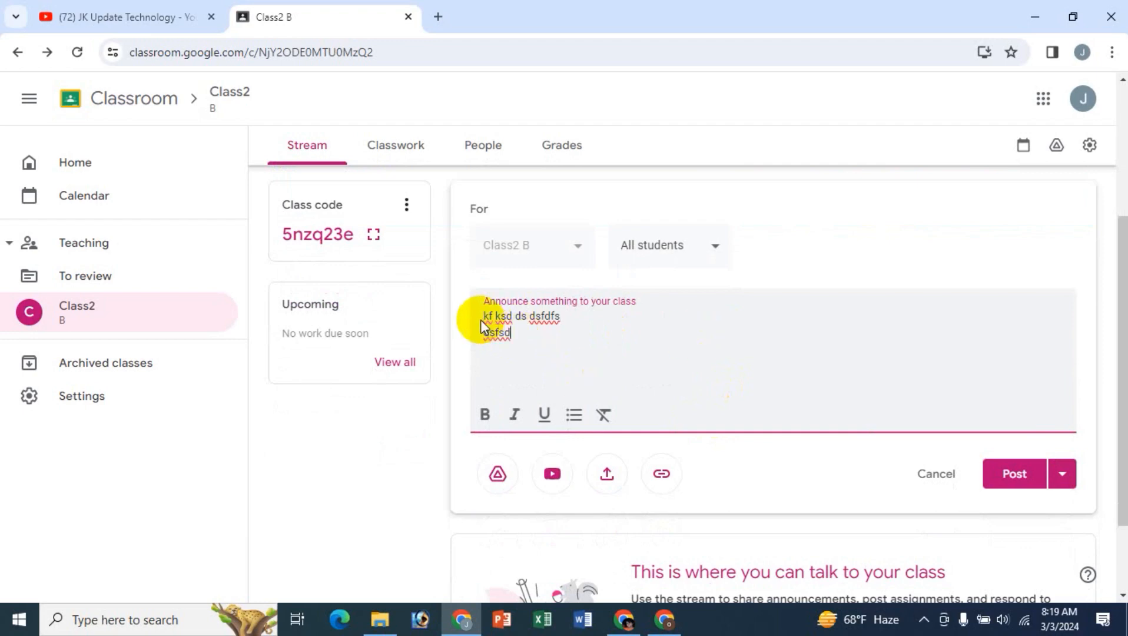
# - Format the announcement text as bold and italic and turn its lines into a bulleted list
pyautogui.moveTo(478, 322); pyautogui.dragTo(526, 344)
pyautogui.click(485, 415)
pyautogui.click(515, 415)
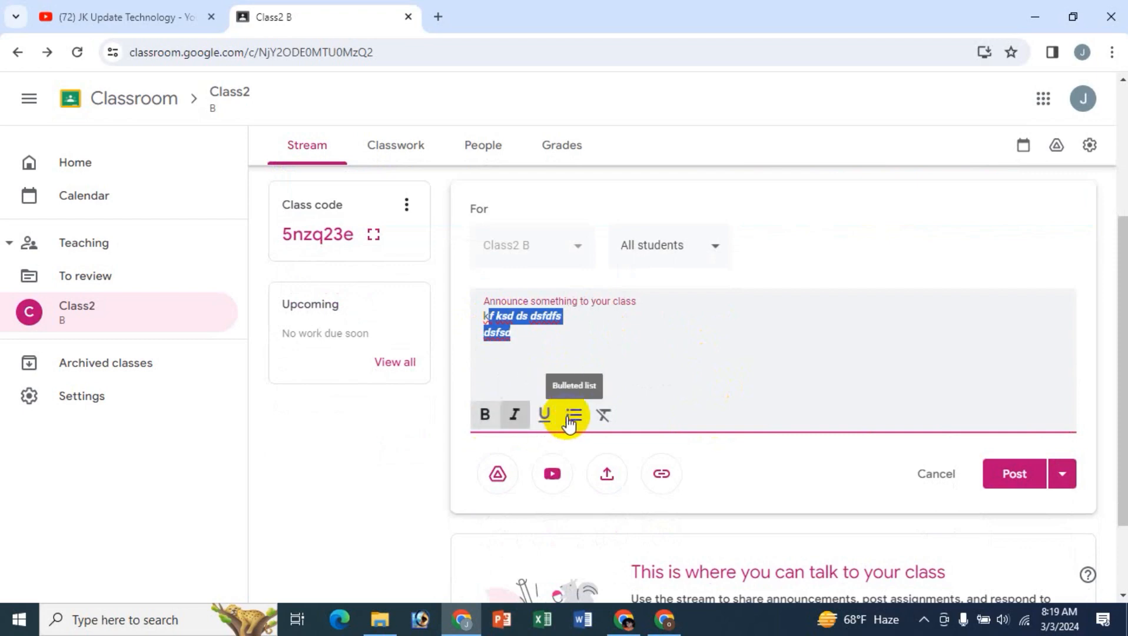
pyautogui.click(572, 415)
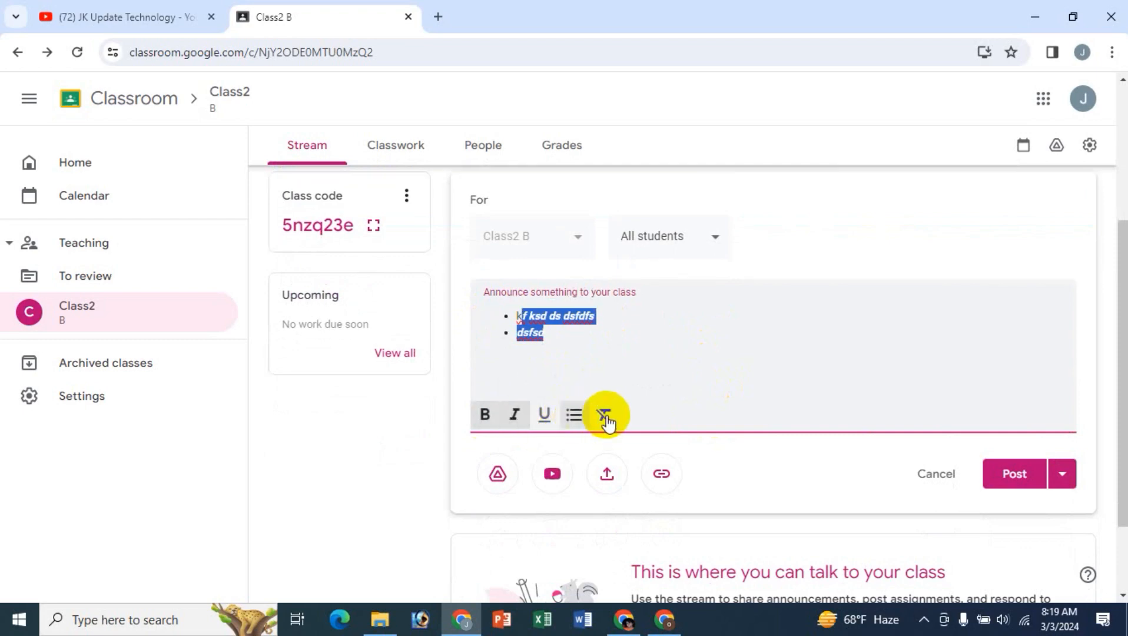
# - Clear the bold and italic formatting and remove the bullets from both announcement lines
pyautogui.click(606, 418)
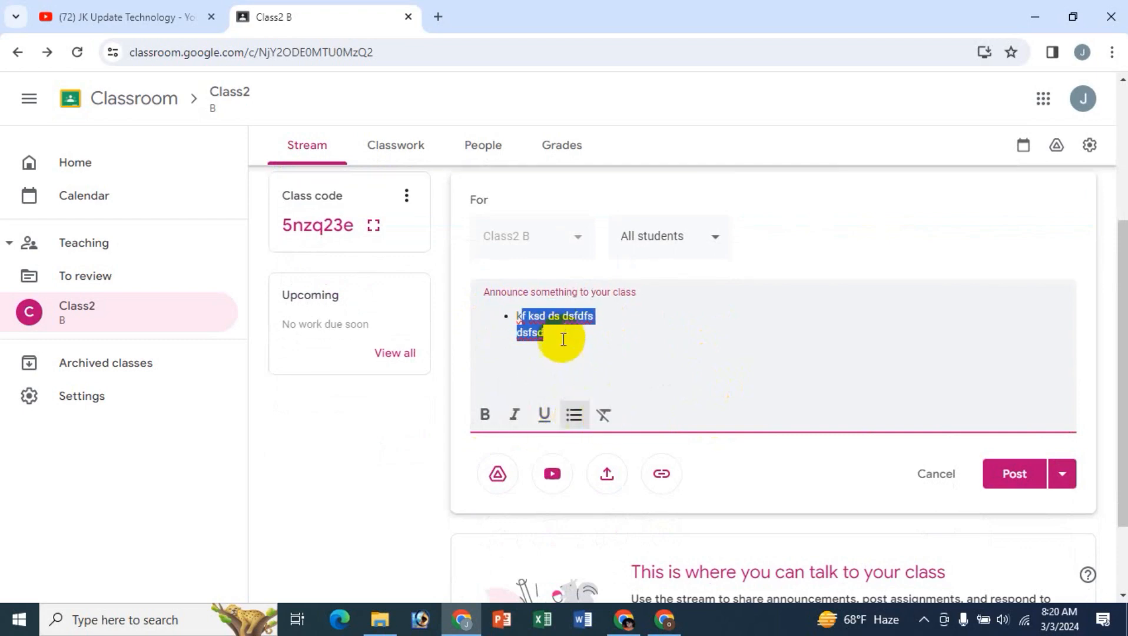
pyautogui.click(574, 414)
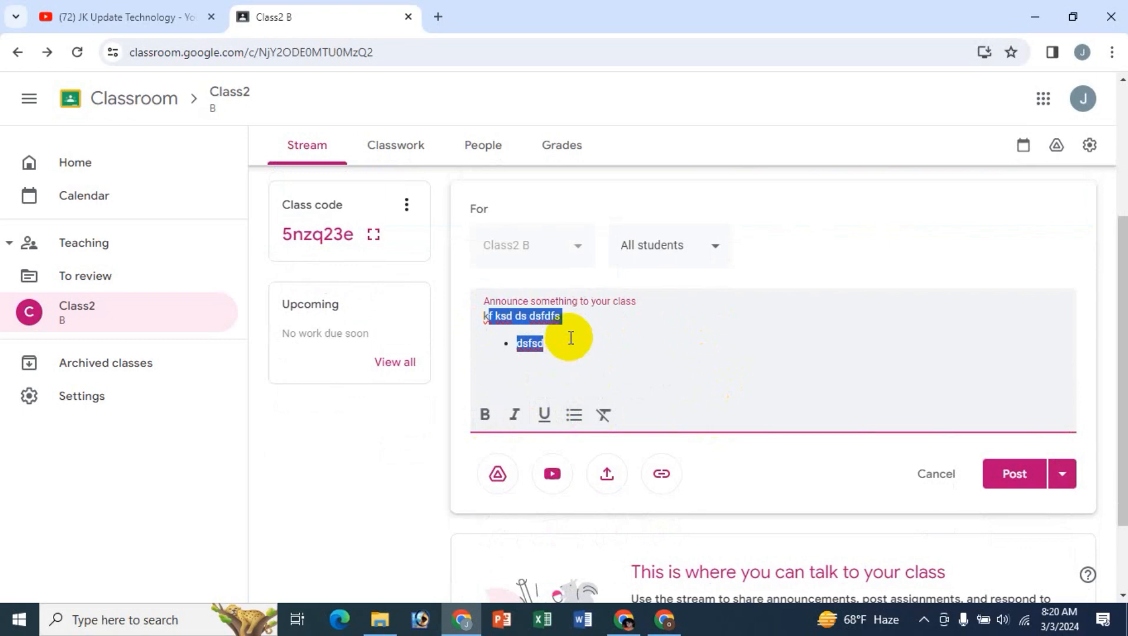
pyautogui.click(544, 348)
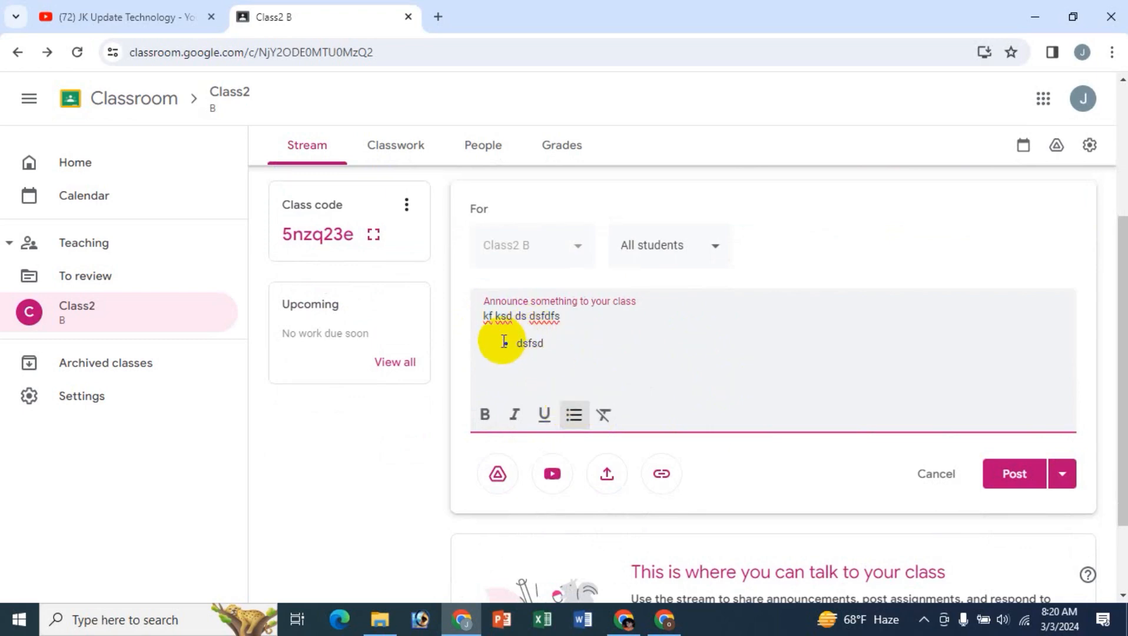
pyautogui.moveTo(510, 343); pyautogui.dragTo(546, 343)
pyautogui.click(574, 415)
pyautogui.click(569, 331)
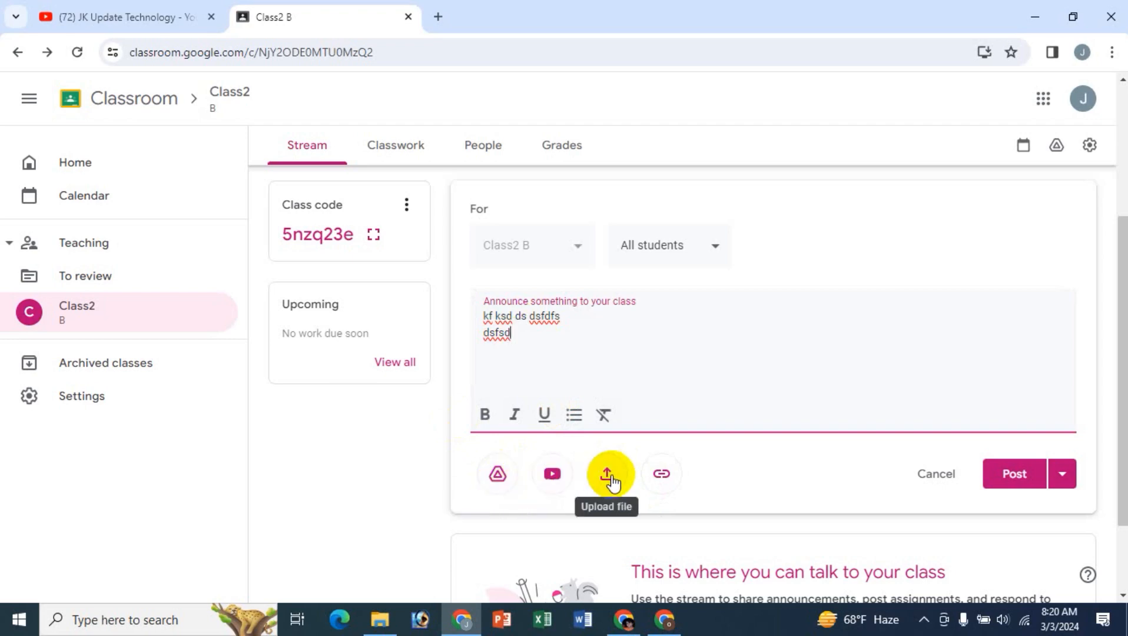
# - Check the link attachment prompt without adding a link, and attach the Contact Information form from My Drive to the announcement
pyautogui.click(661, 475)
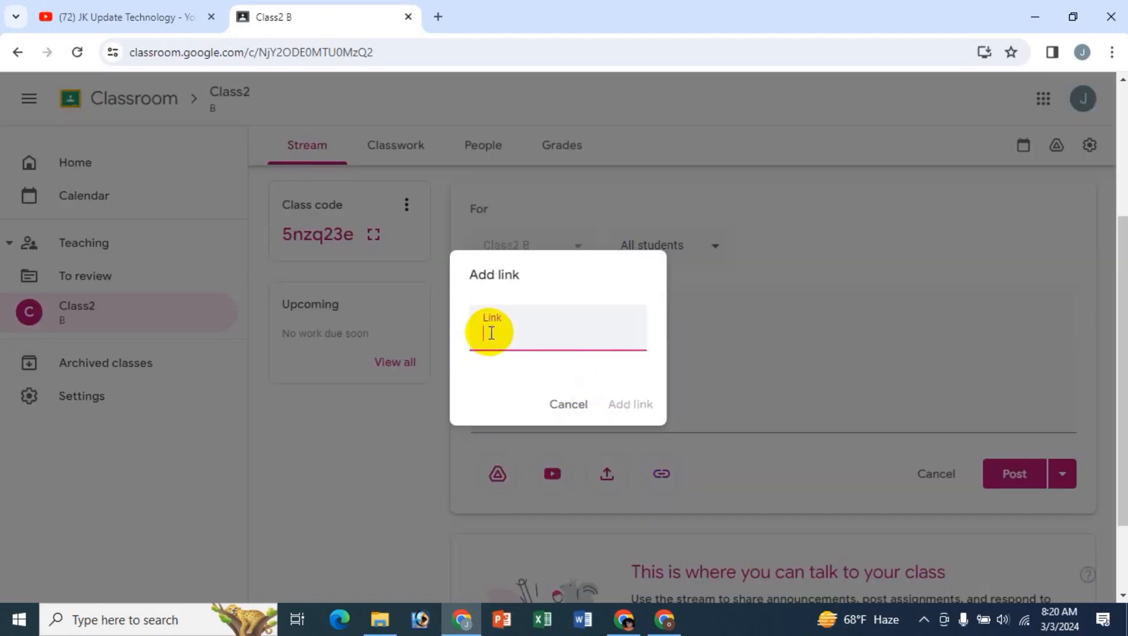
pyautogui.click(576, 407)
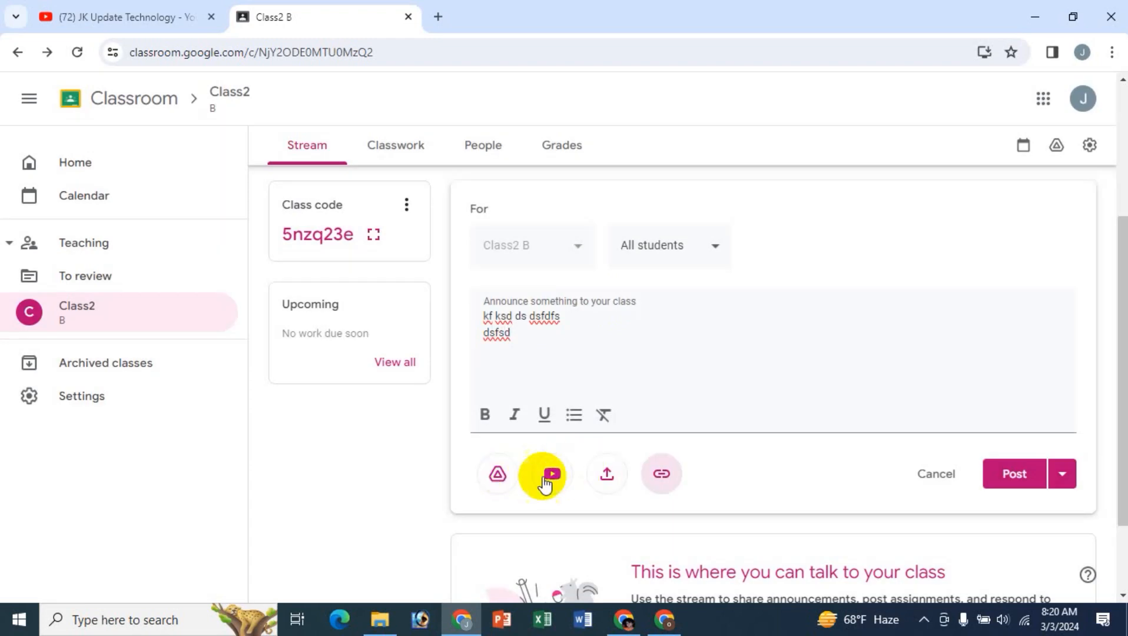
pyautogui.click(498, 476)
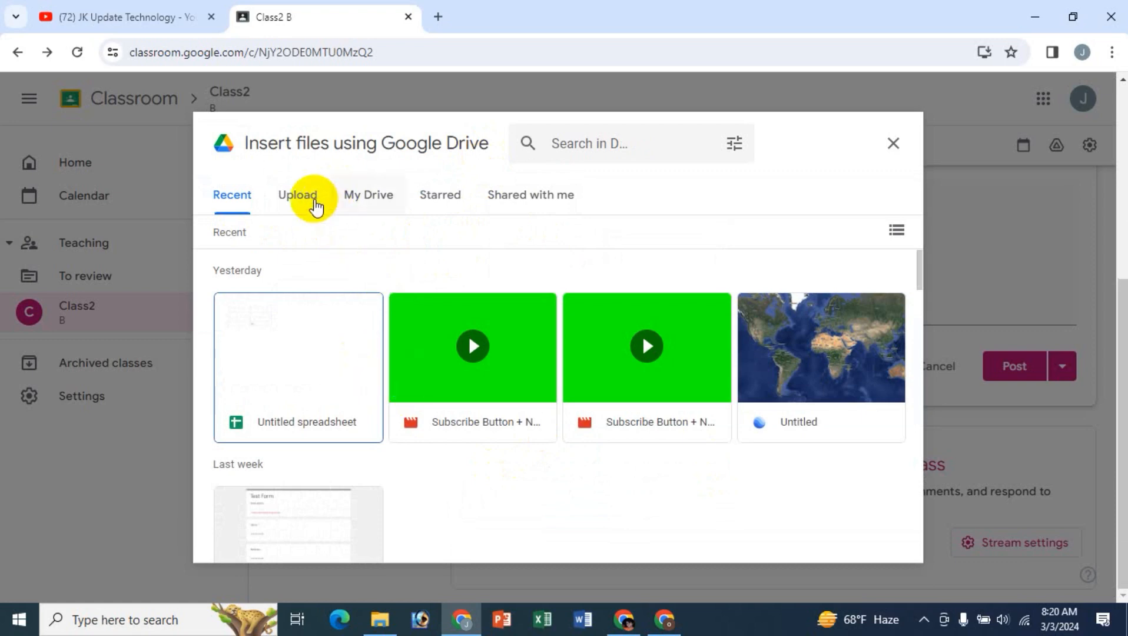
pyautogui.click(357, 210)
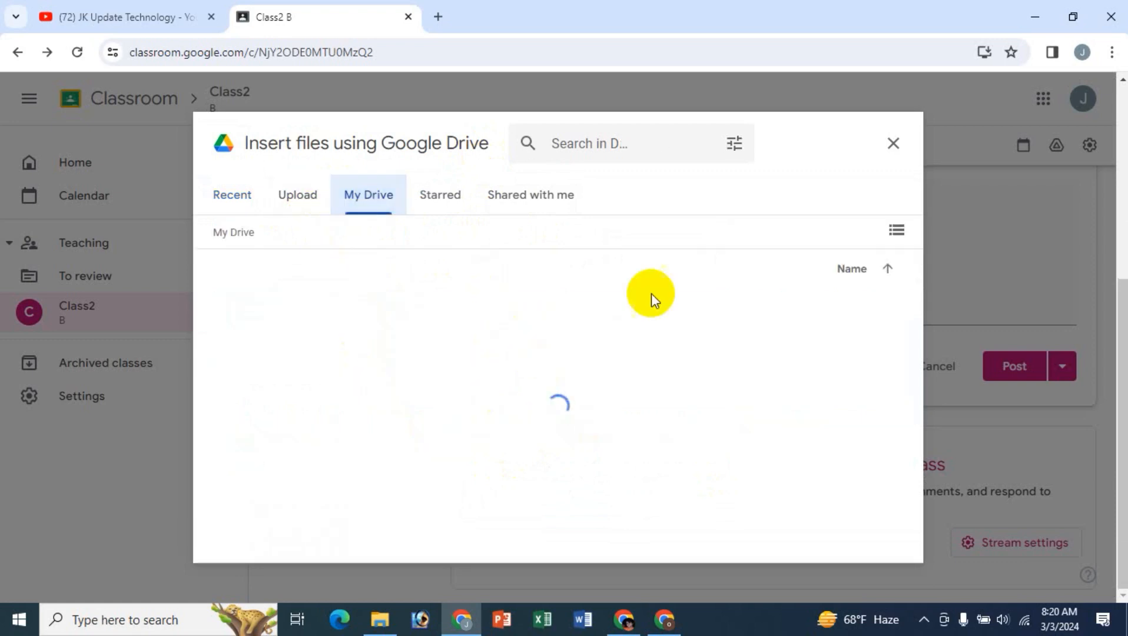
pyautogui.scroll(-3, 727, 427)
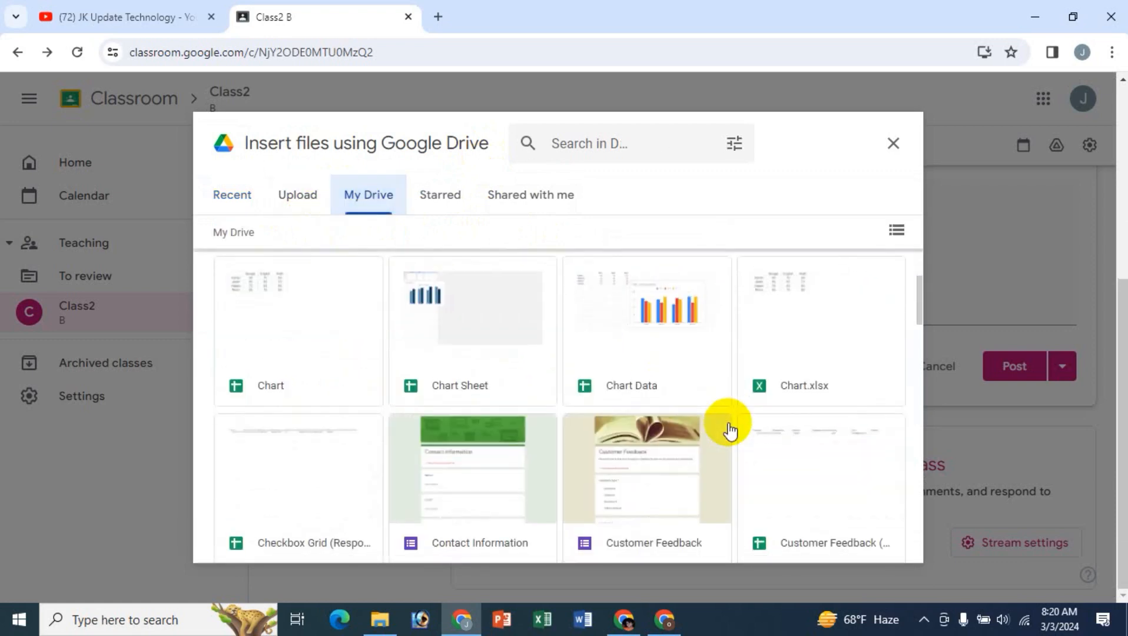
pyautogui.scroll(2, 729, 429)
pyautogui.scroll(-2, 730, 430)
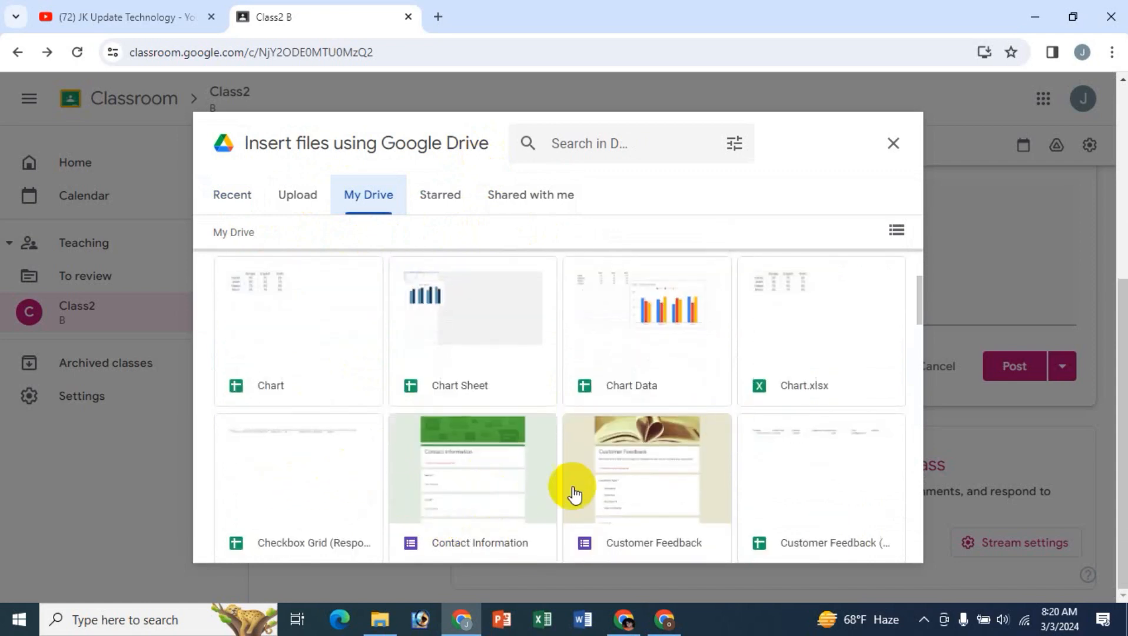
pyautogui.click(483, 489)
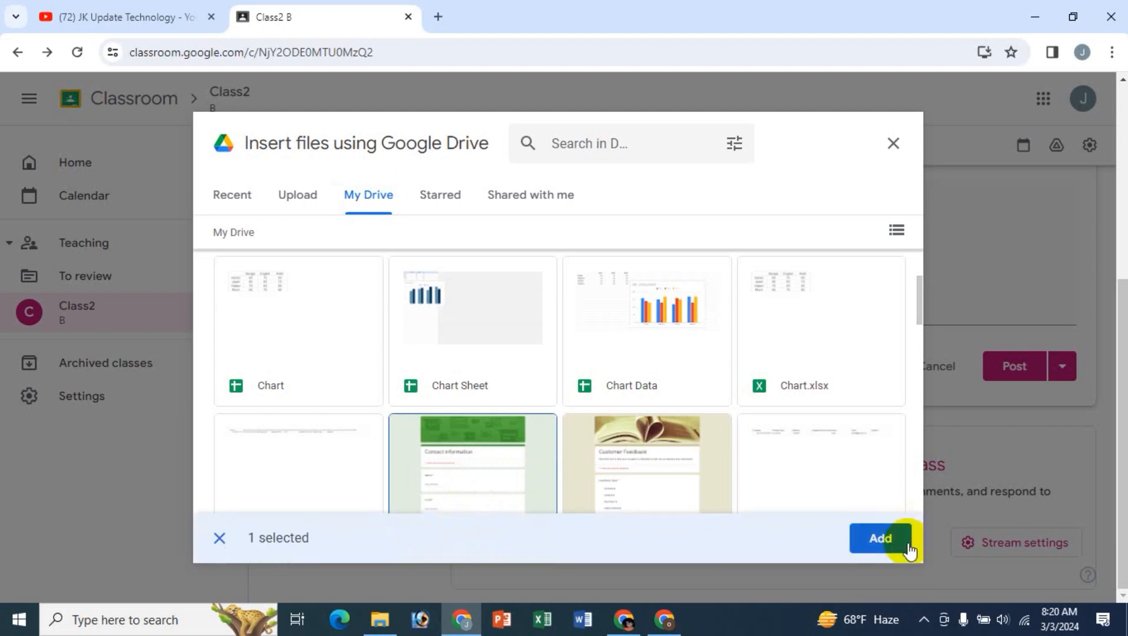
pyautogui.click(910, 550)
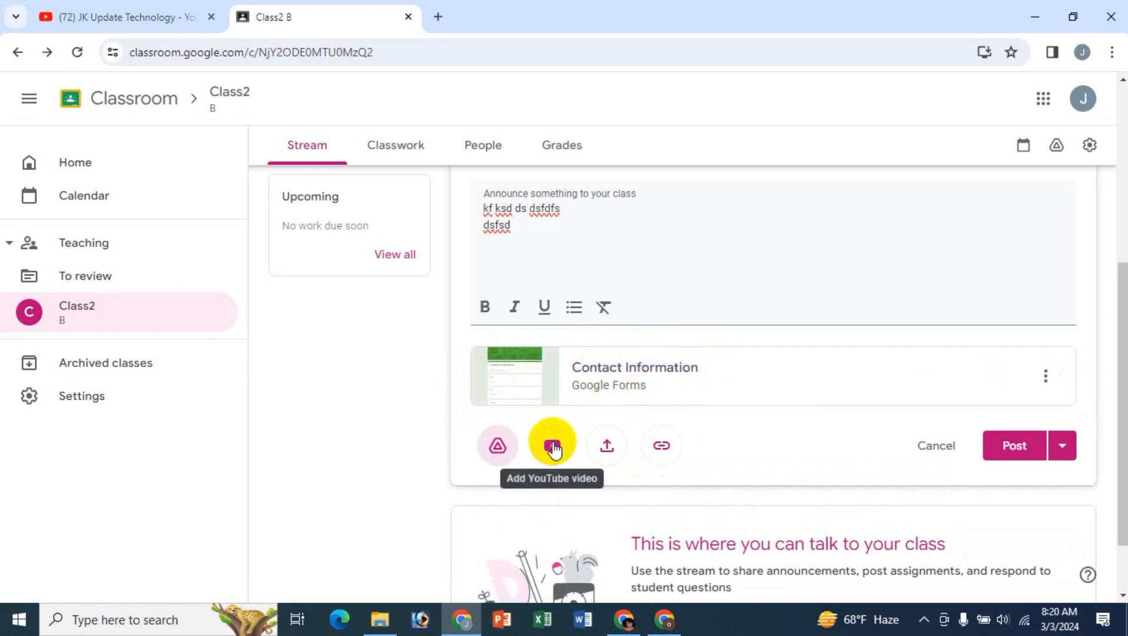
# - Search YouTube for "english class" and attach the 19-minute Spoken English Class-1 video to the announcement
pyautogui.click(554, 447)
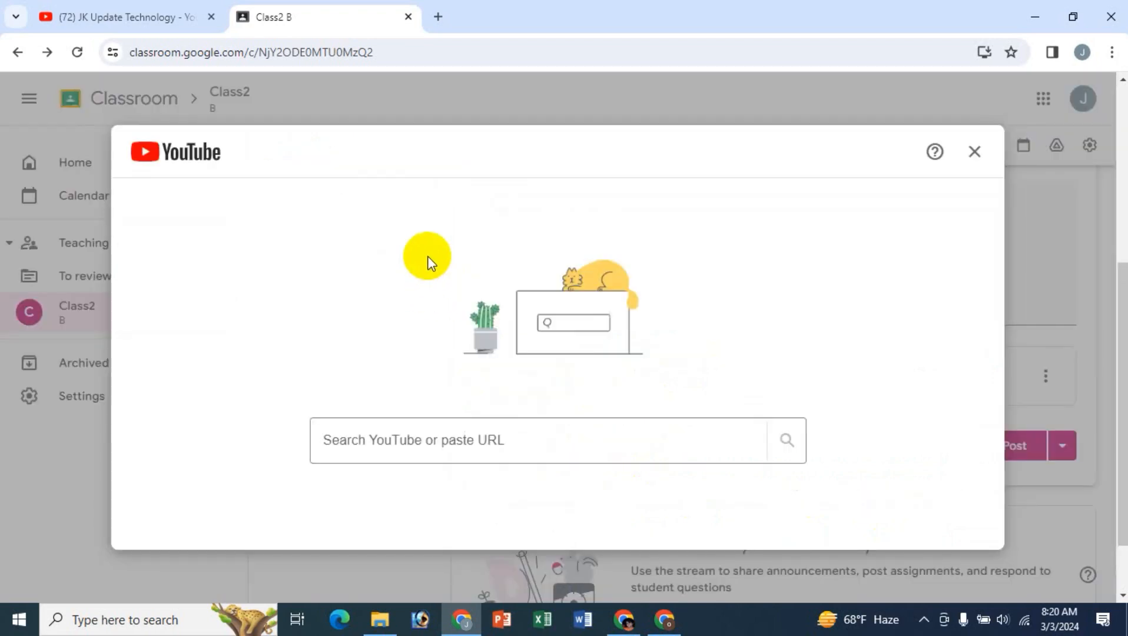
pyautogui.click(404, 428)
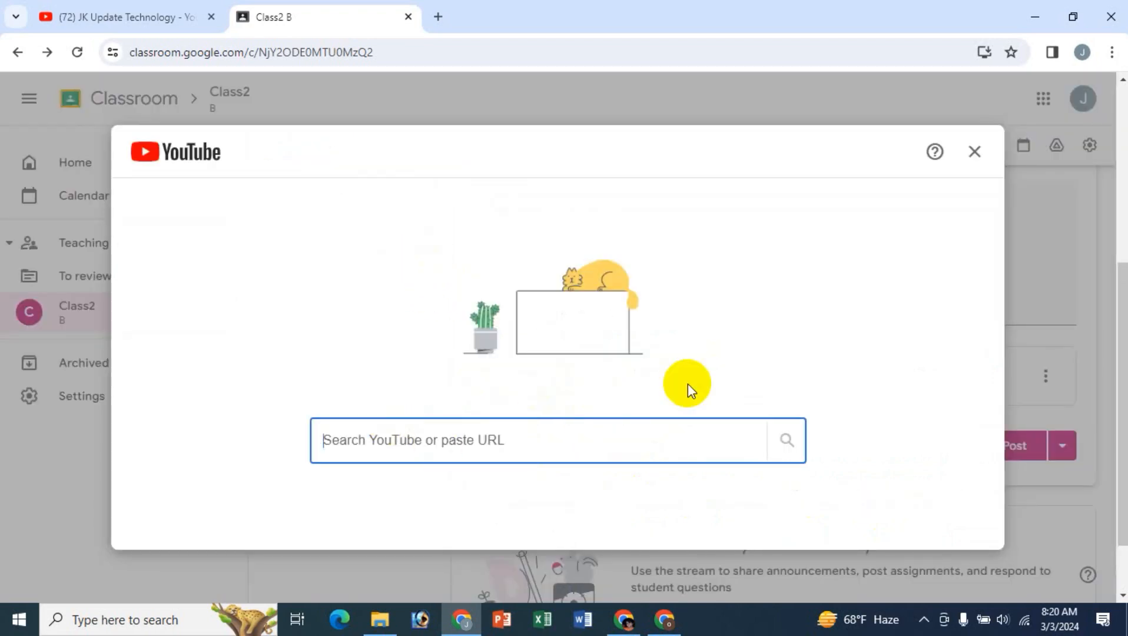
pyautogui.write('clas')
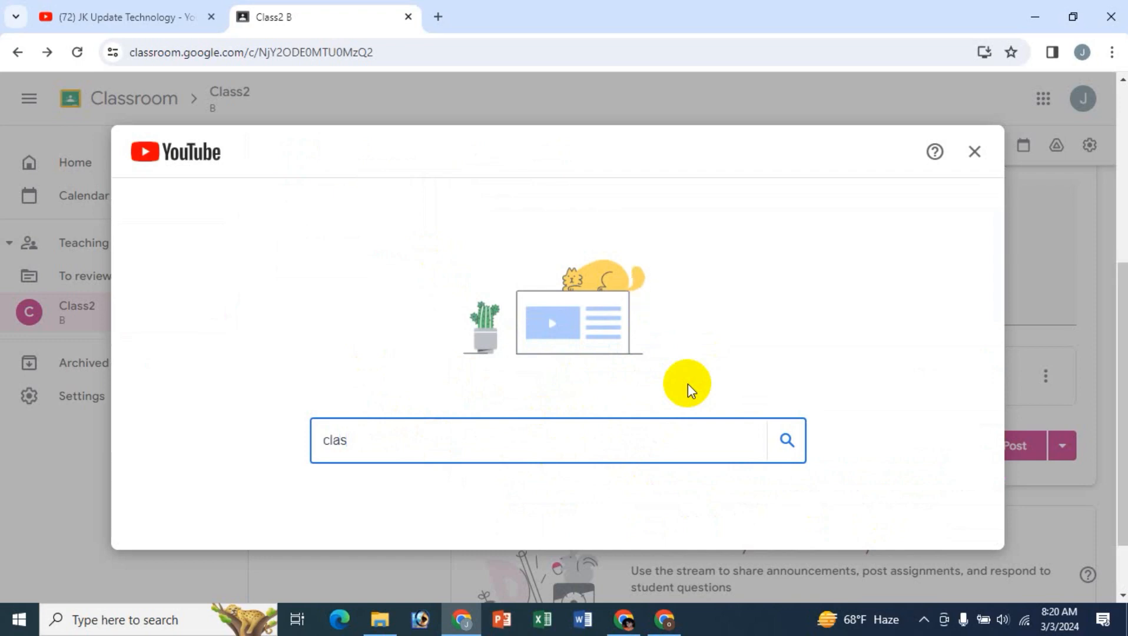
pyautogui.press('BackSpace')
pyautogui.press('BackSpace')
pyautogui.press('BackSpace')
pyautogui.press('BackSpace')
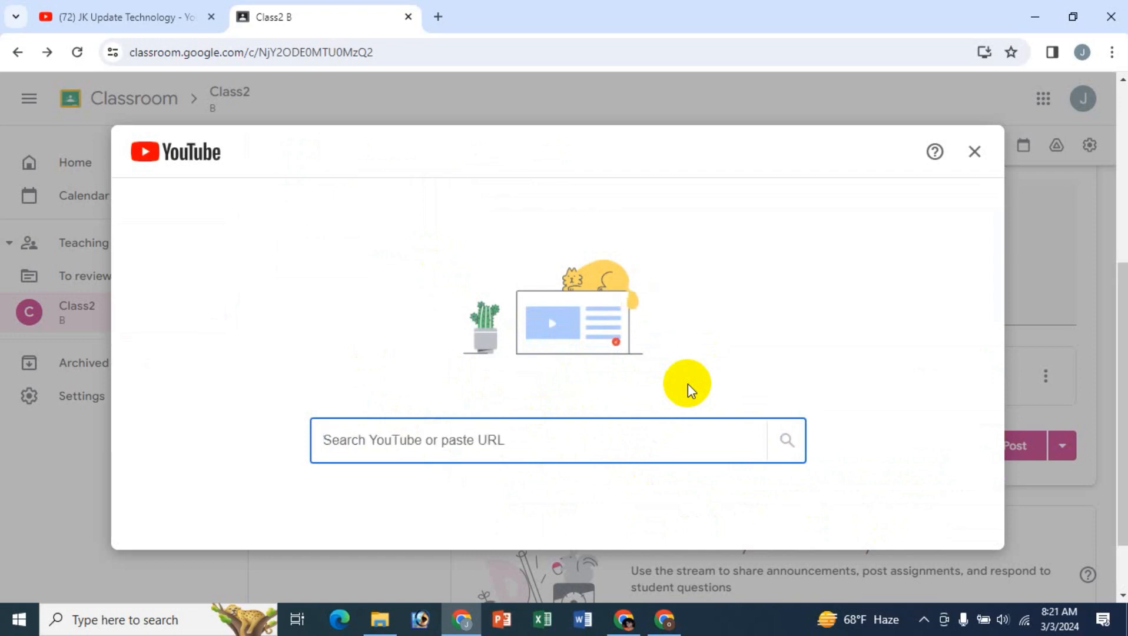
pyautogui.write('english class')
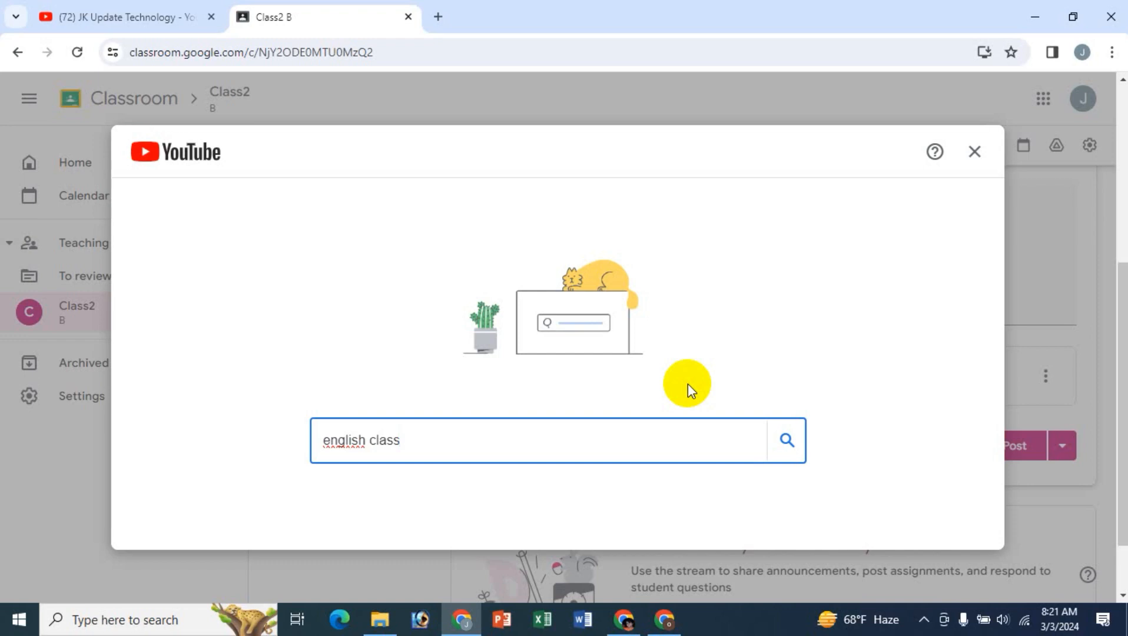
pyautogui.press('Return')
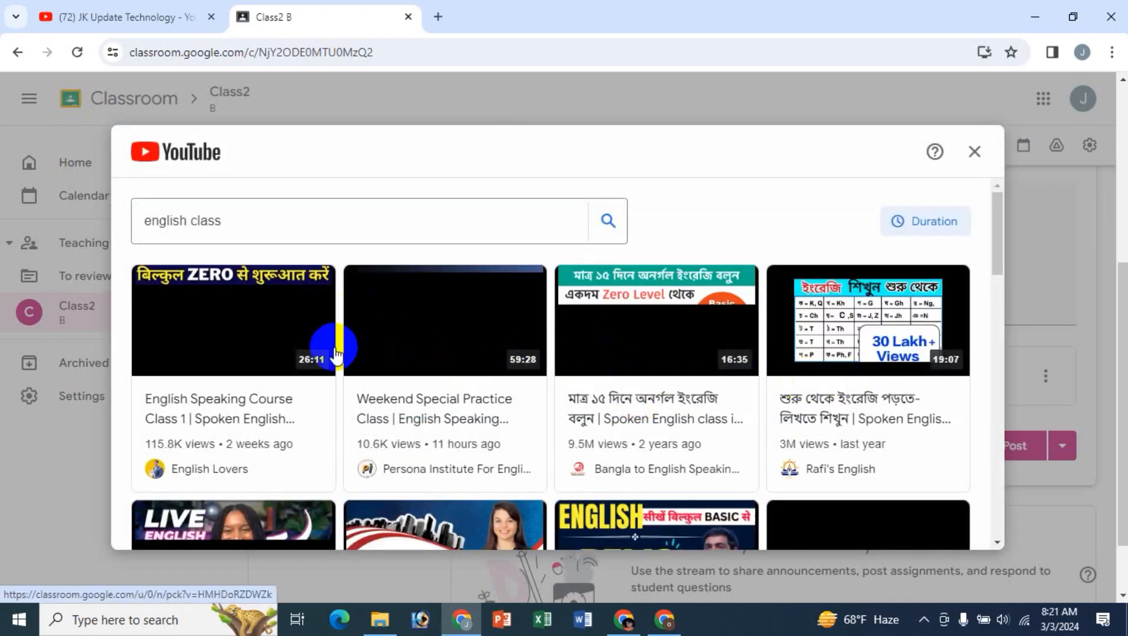
pyautogui.click(894, 334)
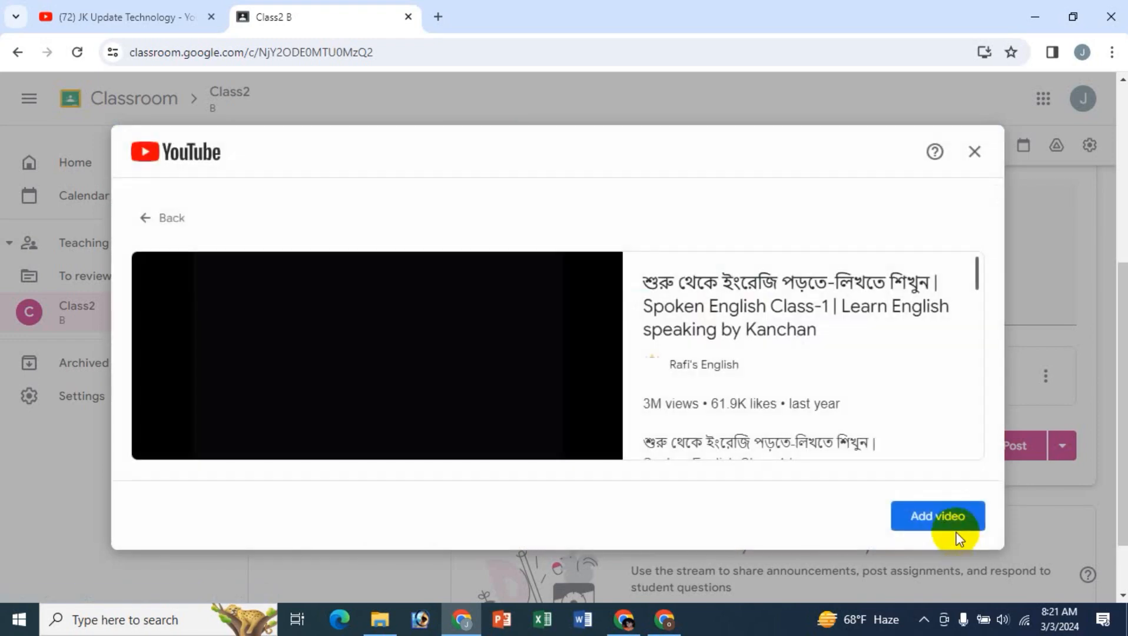
pyautogui.click(939, 518)
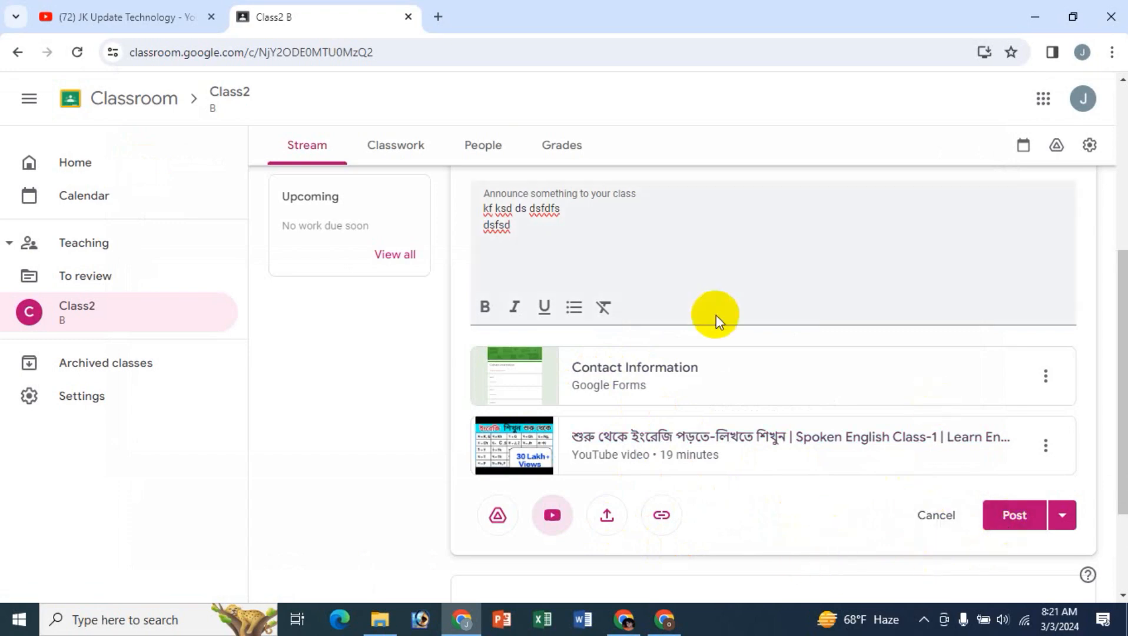
# - Review the announcement draft and examine its alternative posting options without choosing one
pyautogui.scroll(2, 715, 314)
pyautogui.scroll(-2, 721, 341)
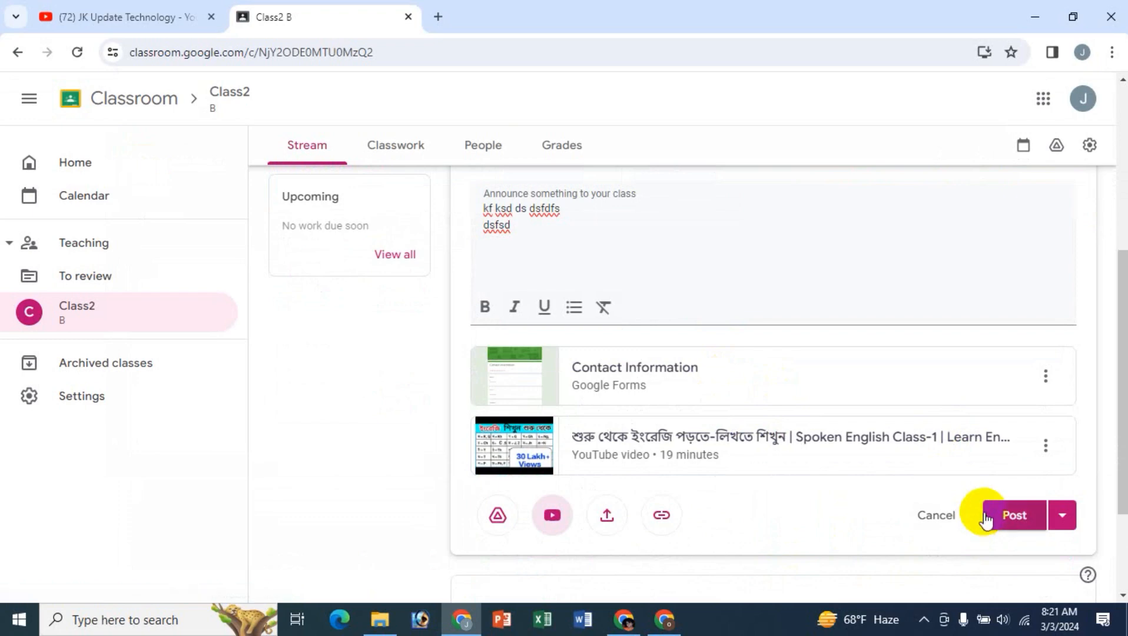
pyautogui.click(1062, 517)
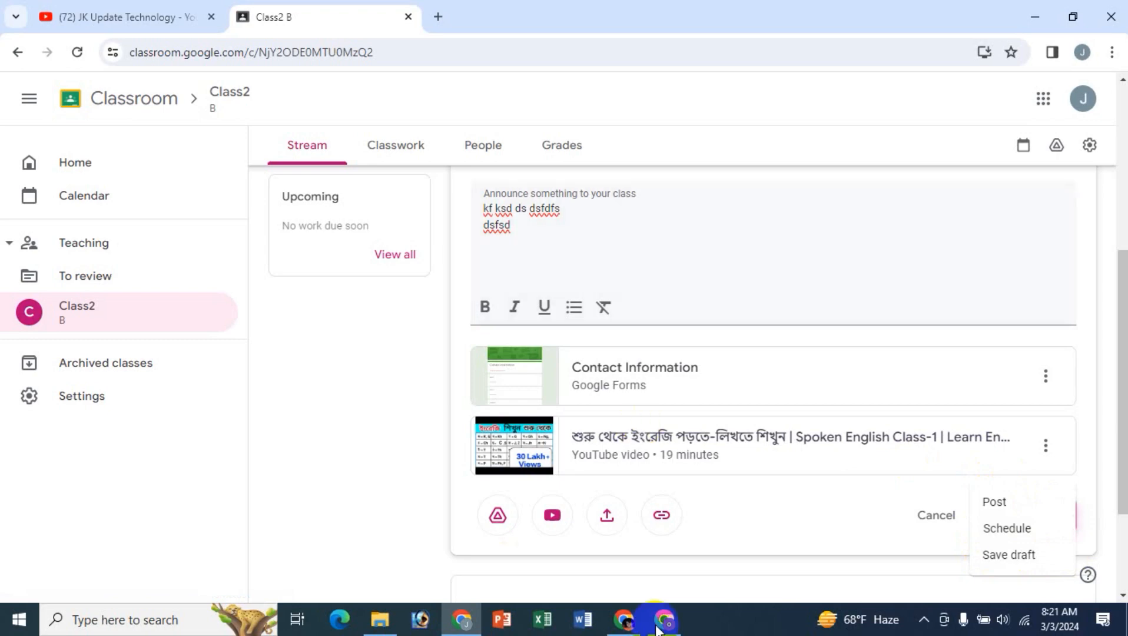
pyautogui.click(711, 582)
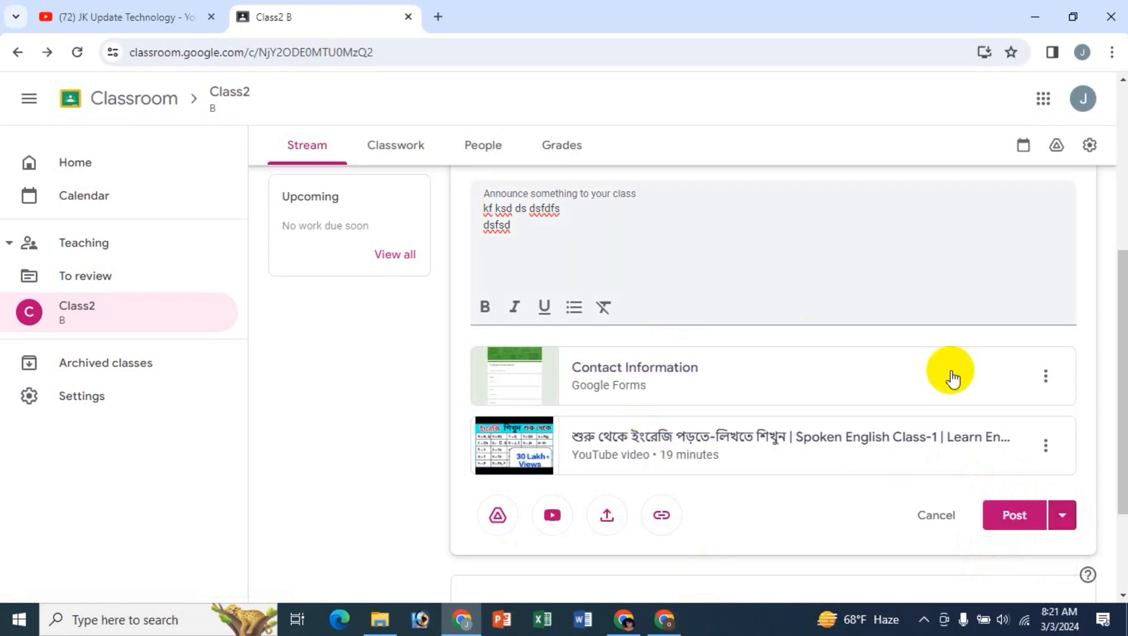
# - Examine the options available for the attached Contact Information form, leaving the attachment in place
pyautogui.scroll(4, 794, 496)
pyautogui.scroll(-6, 793, 498)
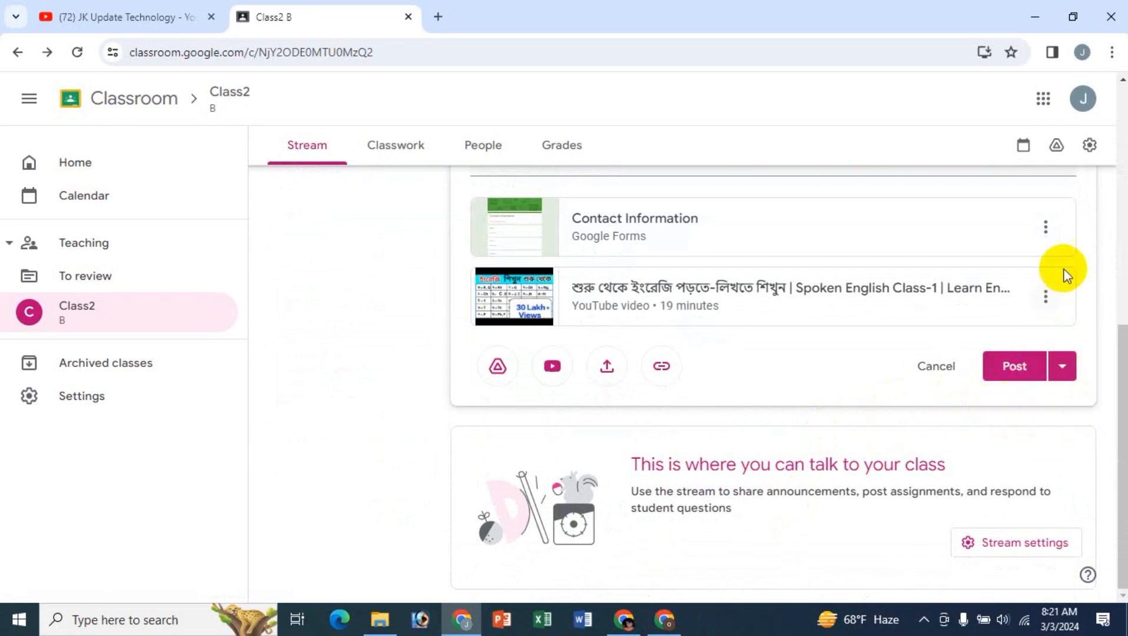
pyautogui.click(1045, 227)
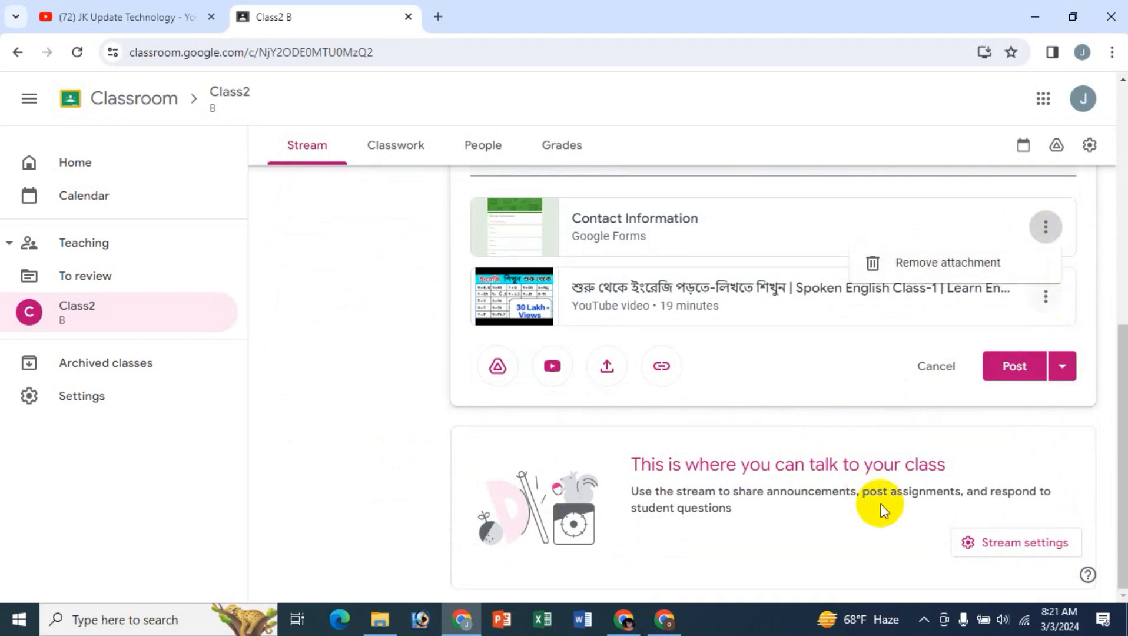
pyautogui.click(542, 439)
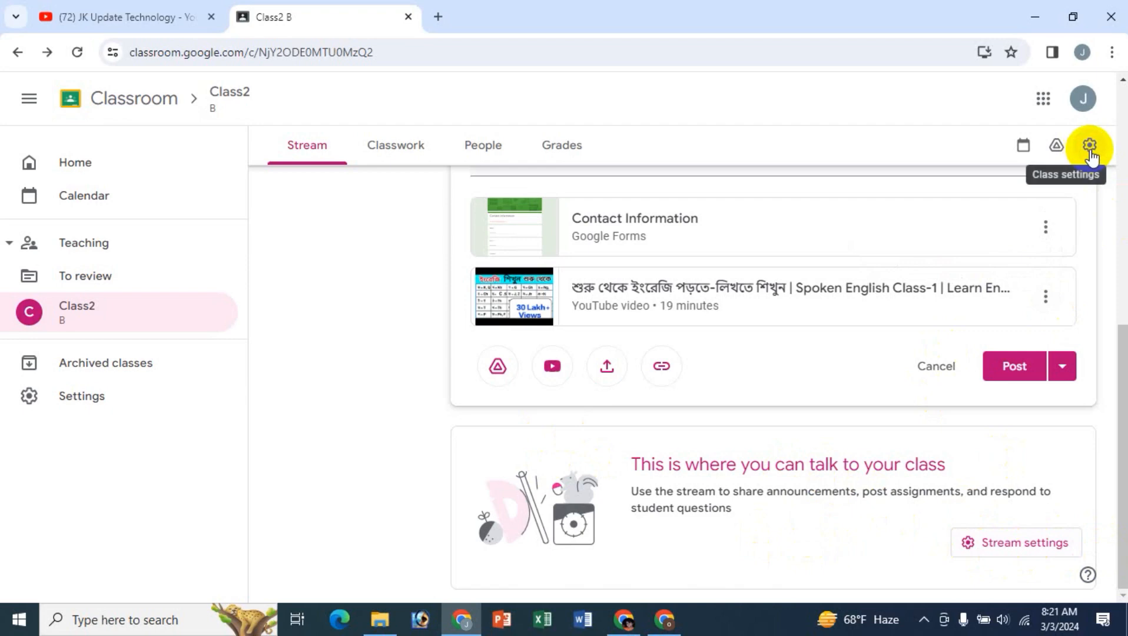
# - Open Class2's settings from the stream and review the class details and general sections
pyautogui.click(1025, 545)
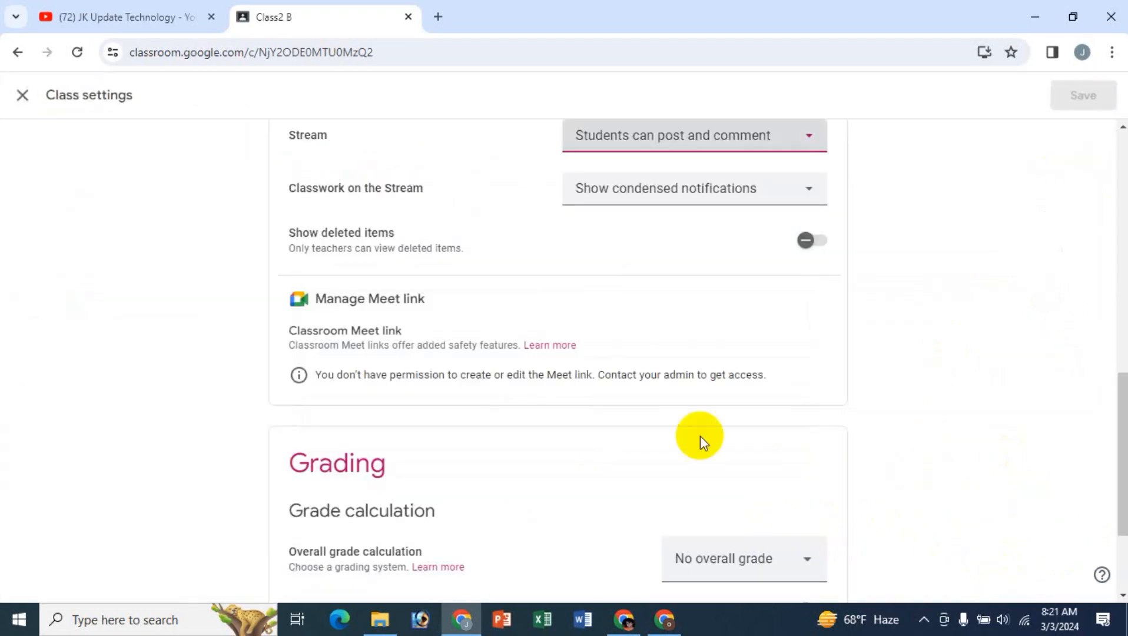
pyautogui.scroll(10, 1079, 304)
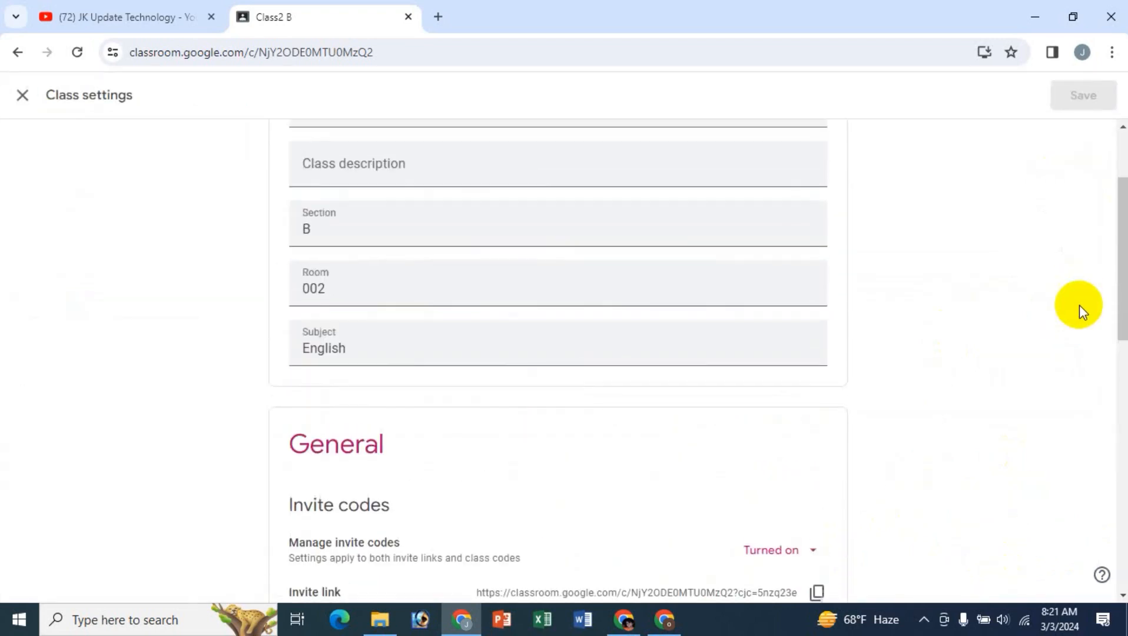
pyautogui.scroll(2, 1079, 304)
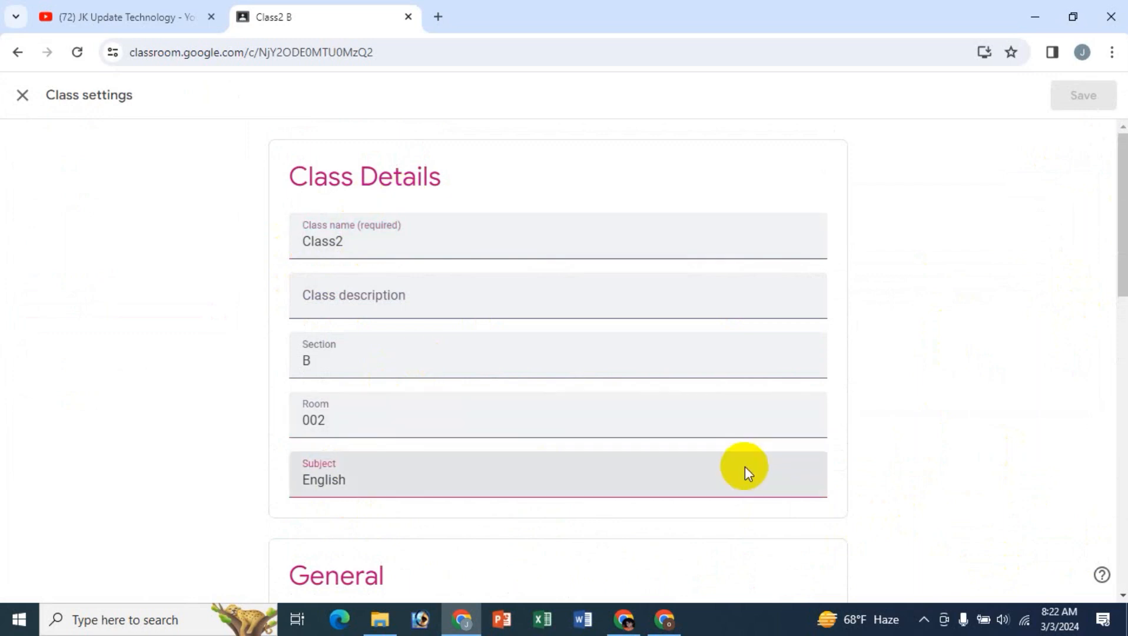
pyautogui.scroll(-5, 744, 466)
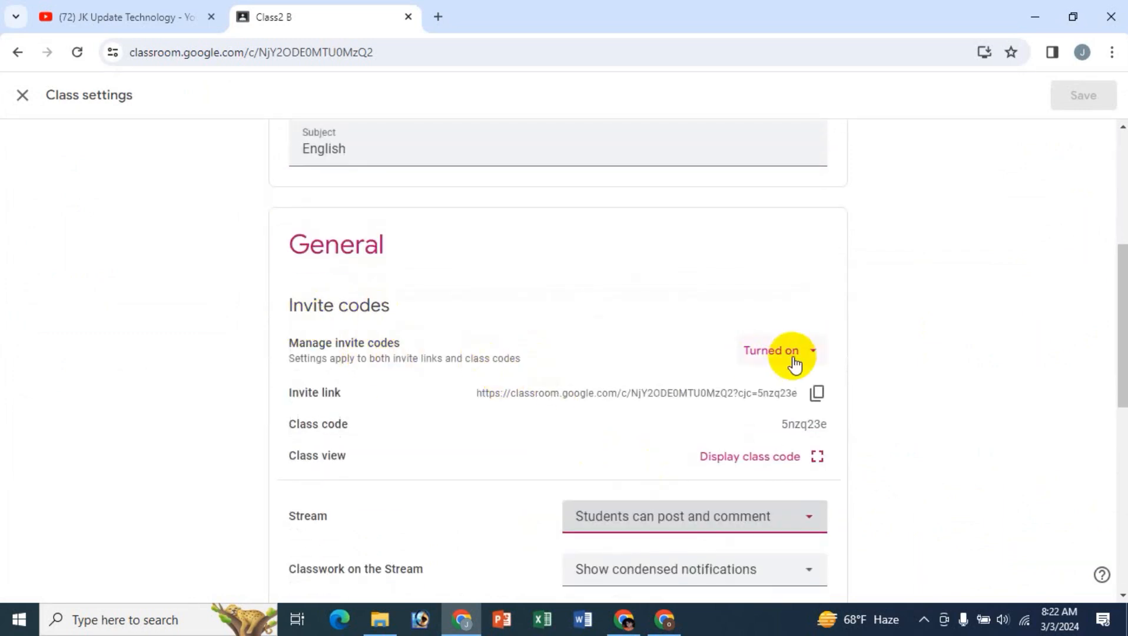
# - Examine the invite code management options and view the class code in its enlarged display
pyautogui.click(818, 360)
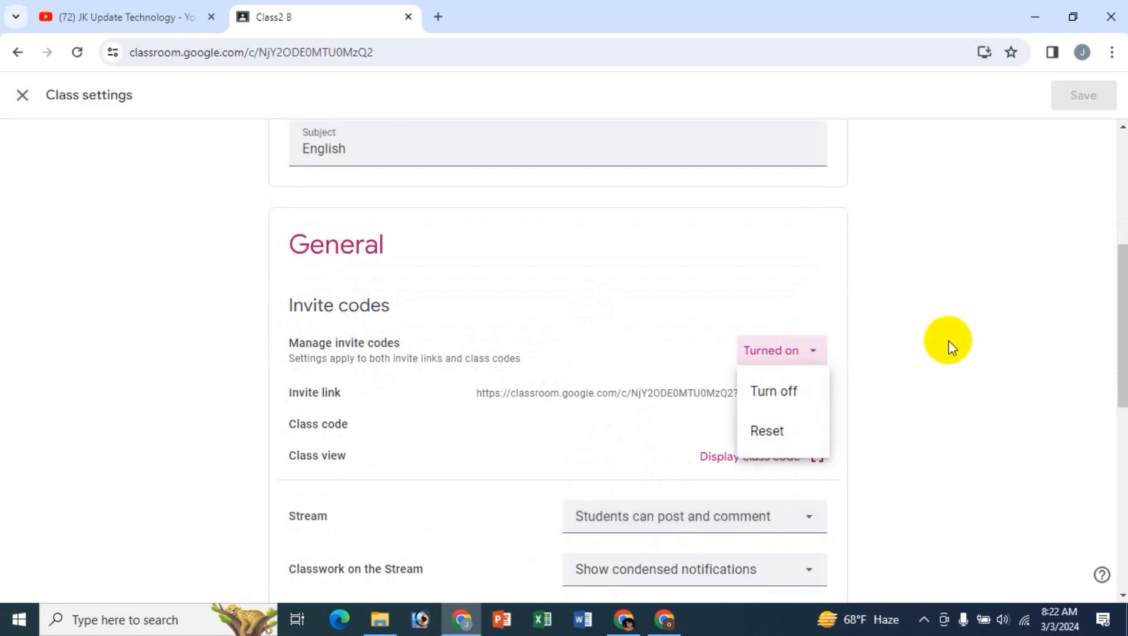
pyautogui.click(948, 340)
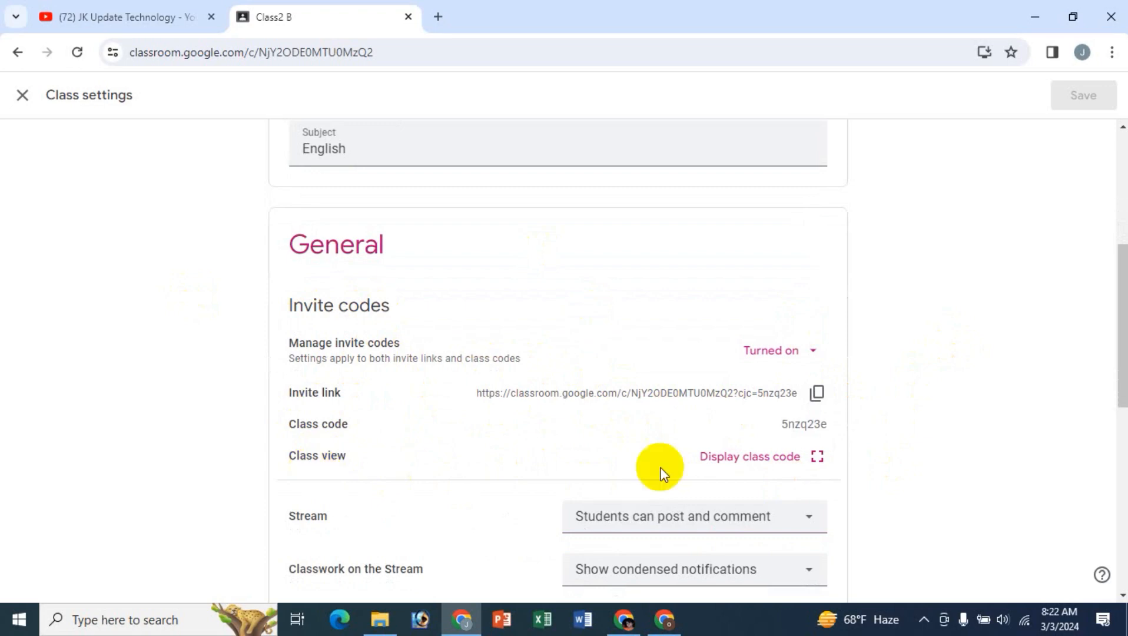
pyautogui.click(772, 469)
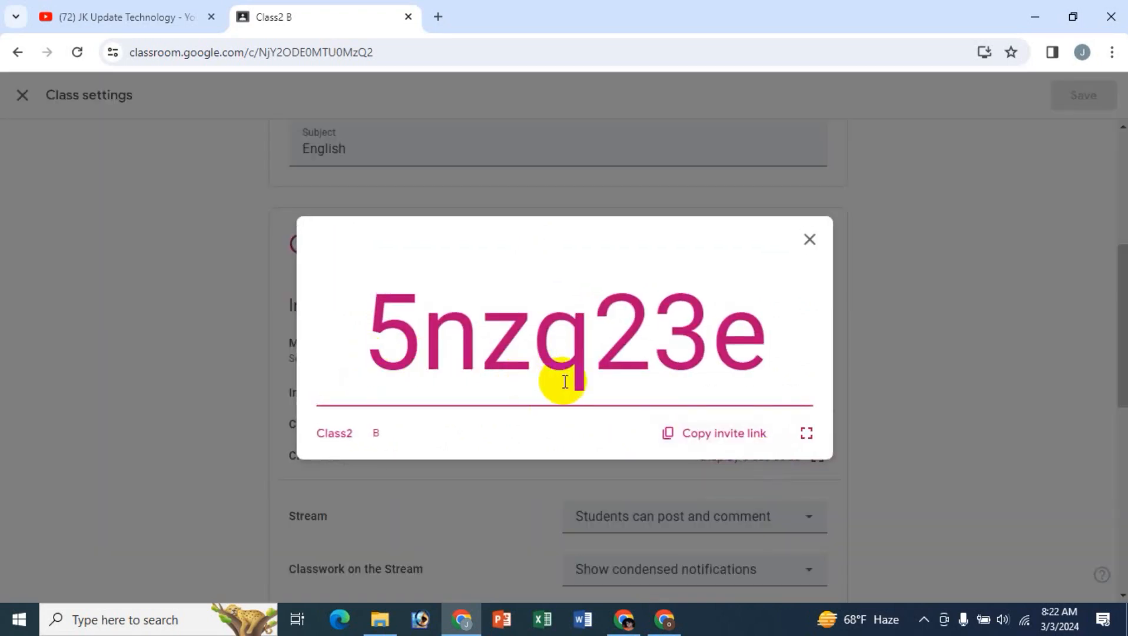
pyautogui.click(808, 240)
# - Examine the choices for student posting on the Stream and for Classwork on the Stream notifications
pyautogui.scroll(-3, 942, 456)
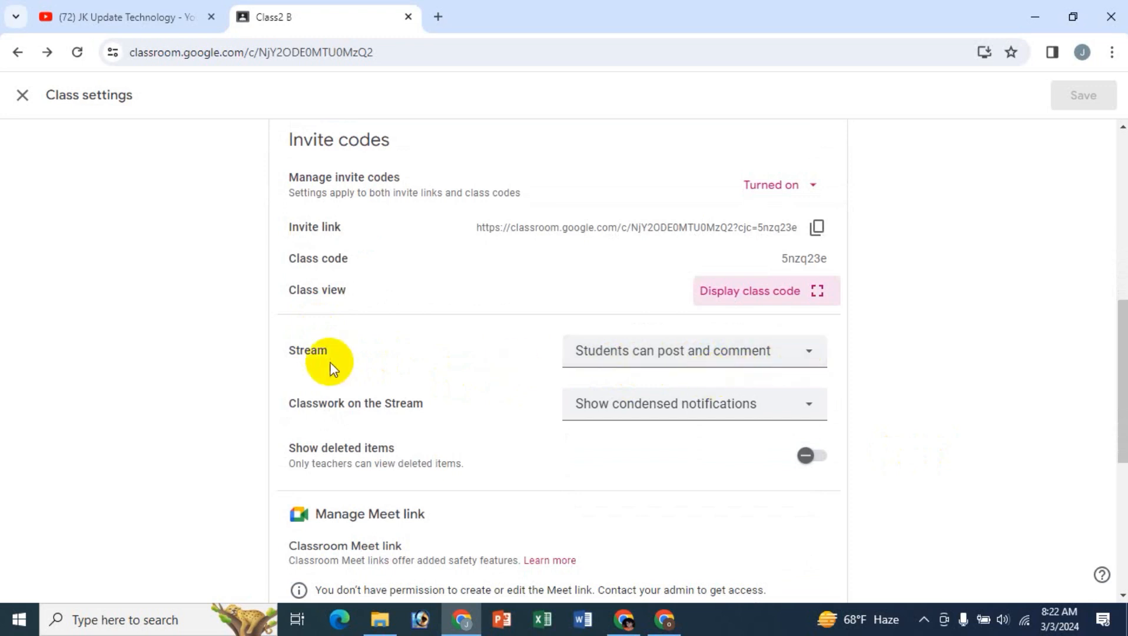
pyautogui.click(803, 362)
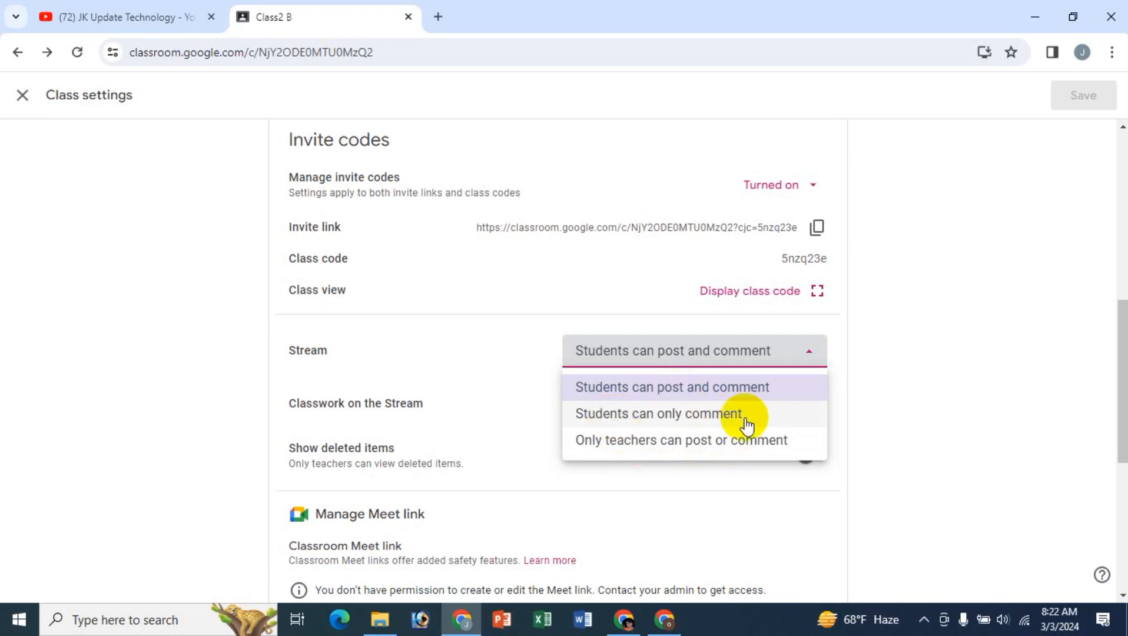
pyautogui.click(901, 362)
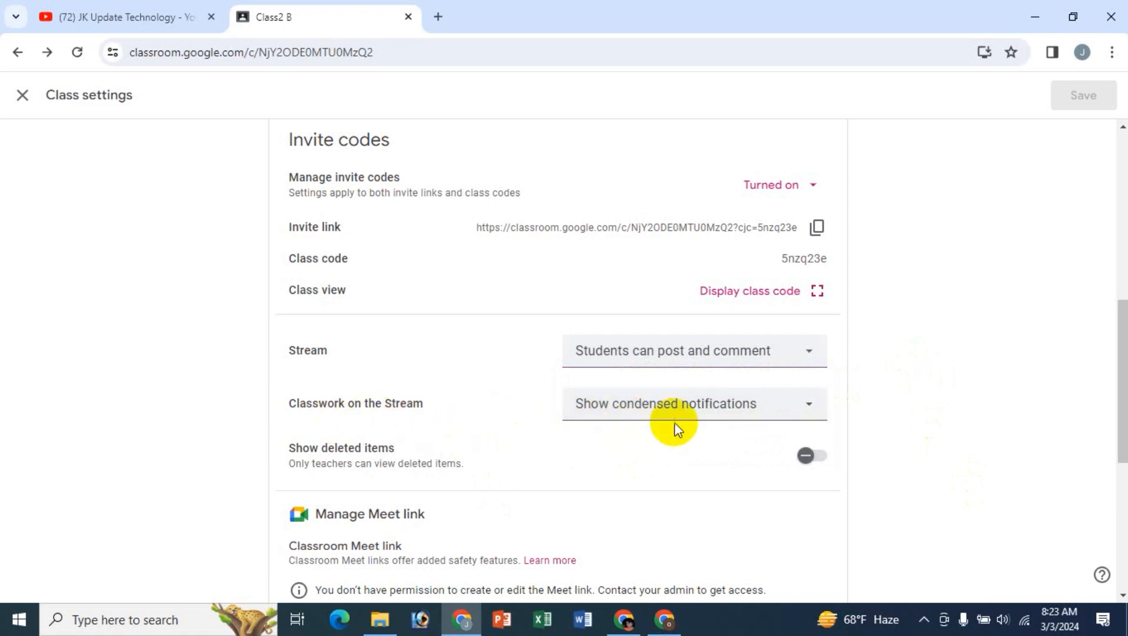
pyautogui.click(720, 415)
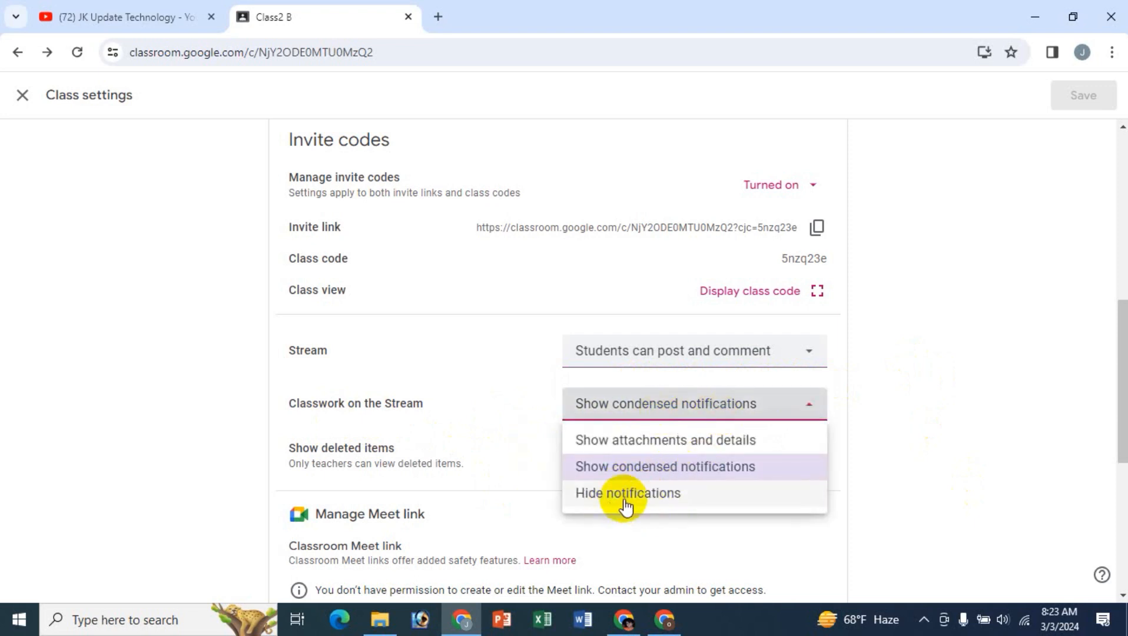
pyautogui.click(973, 416)
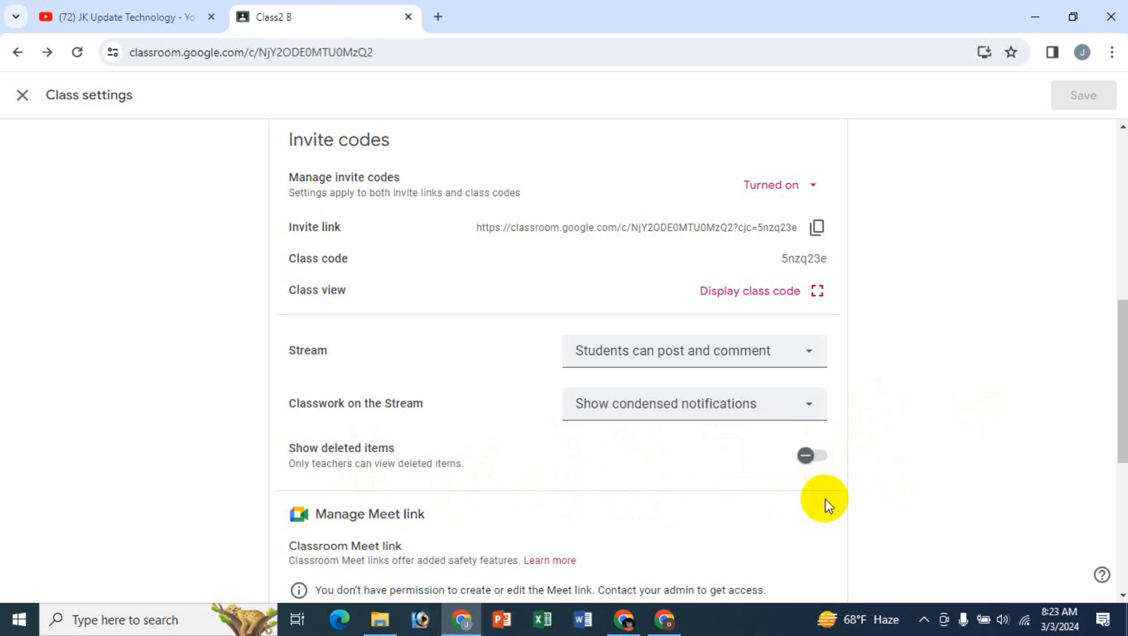
# - Turn on Show deleted items in Class2's general settings
pyautogui.click(811, 465)
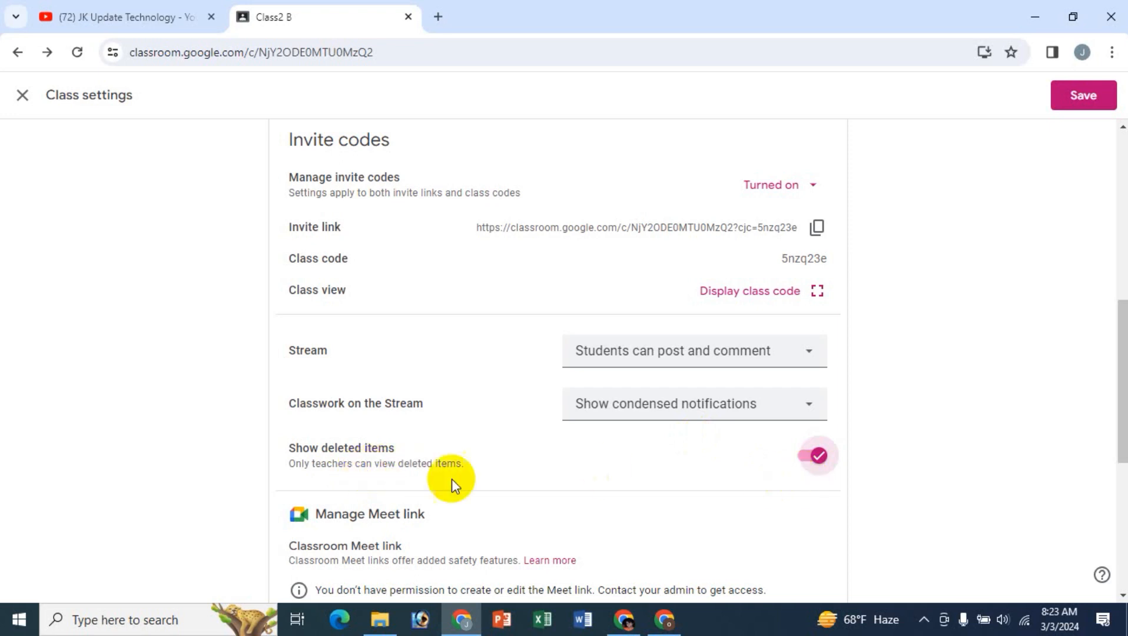
# - Turn off Show deleted items and examine the choices for overall grade calculation in the Grading section
pyautogui.click(811, 464)
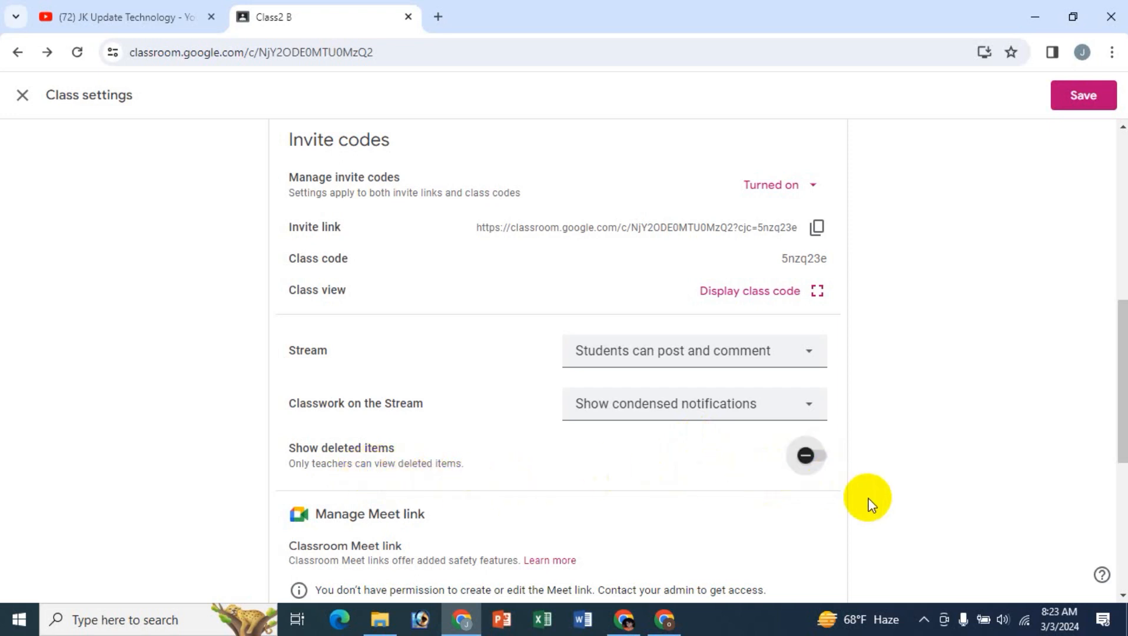
pyautogui.scroll(-3, 869, 503)
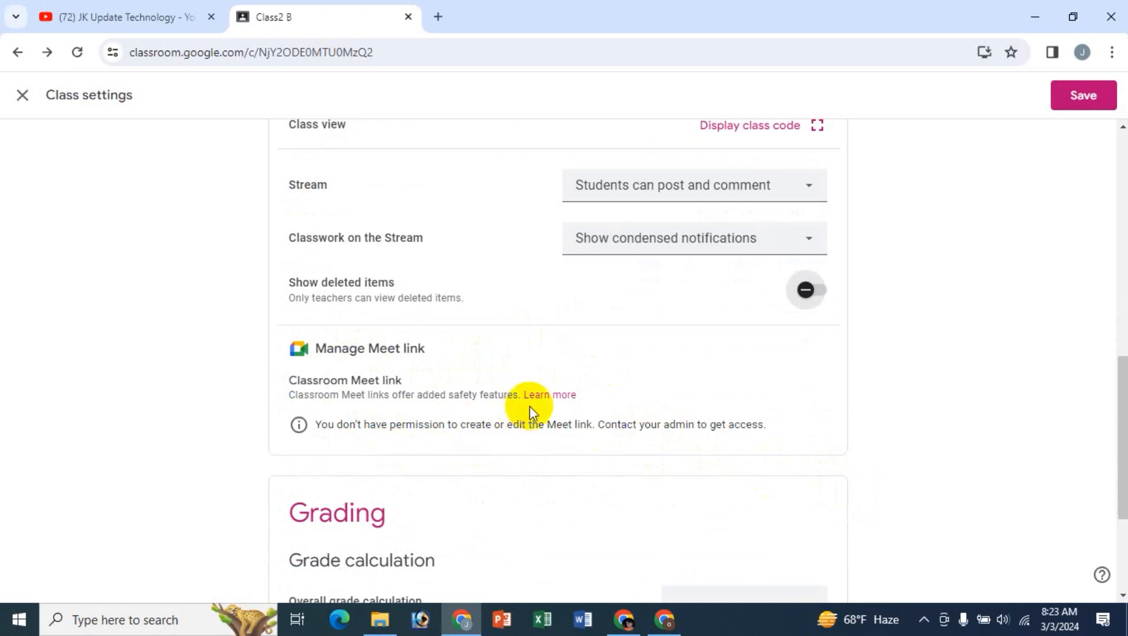
pyautogui.scroll(-4, 677, 465)
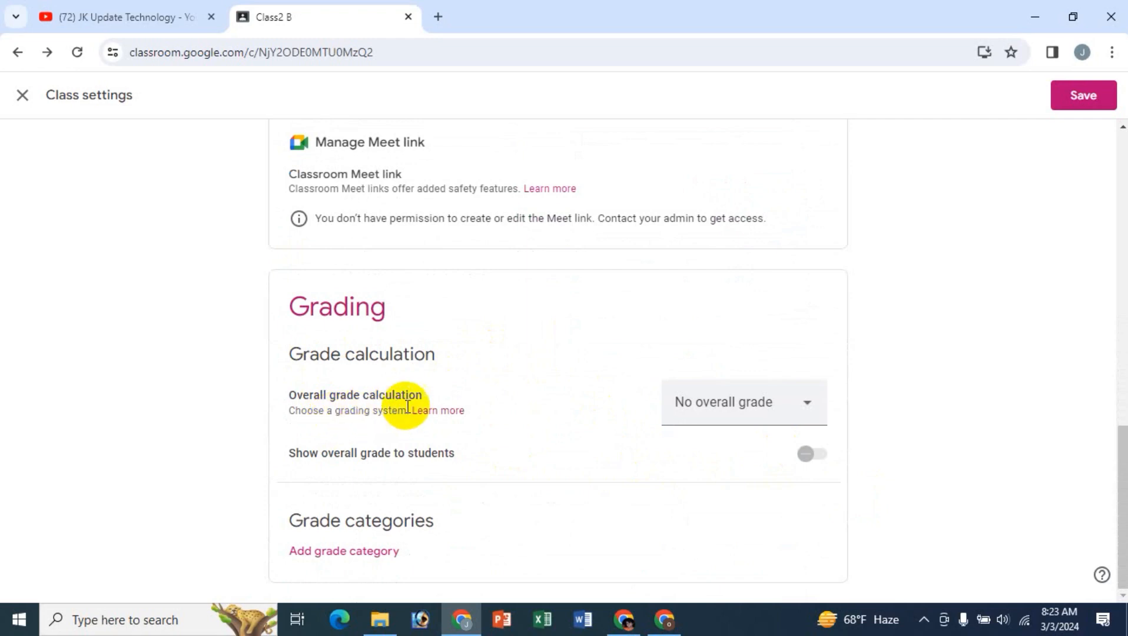
pyautogui.click(807, 406)
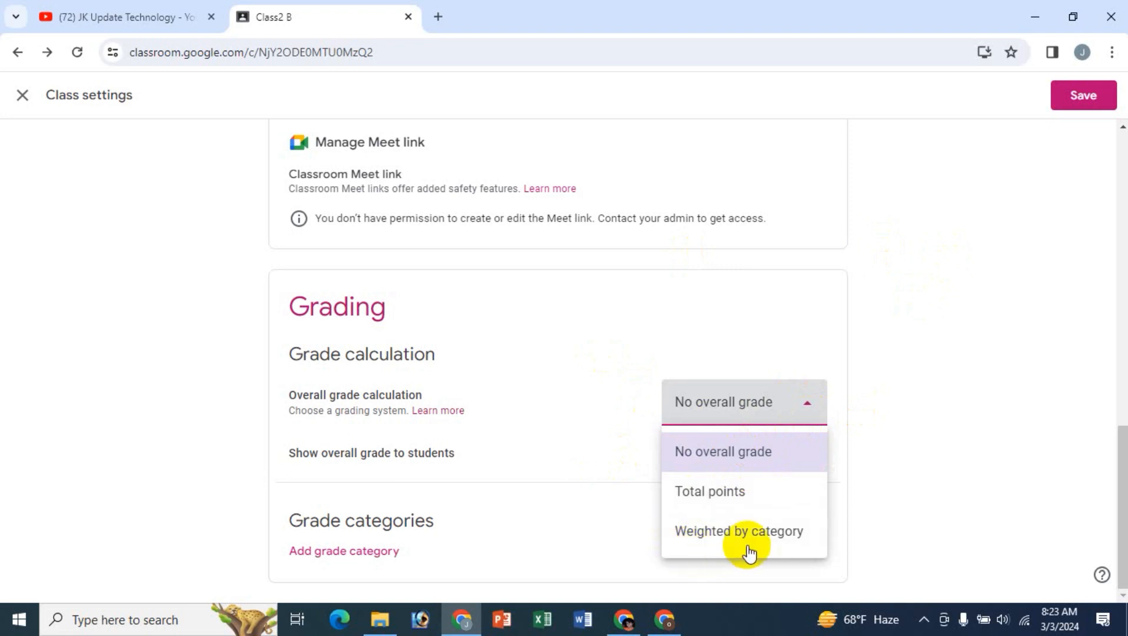
pyautogui.click(950, 347)
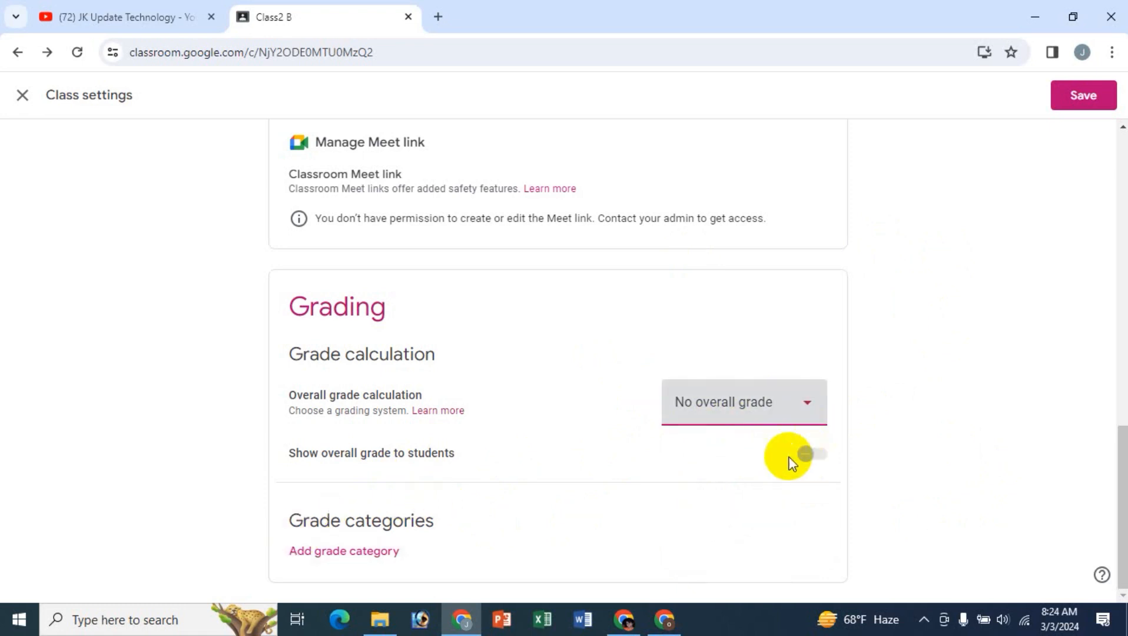
# - Set the overall grade calculation to Total points and turn on Show overall grade to students
pyautogui.click(790, 420)
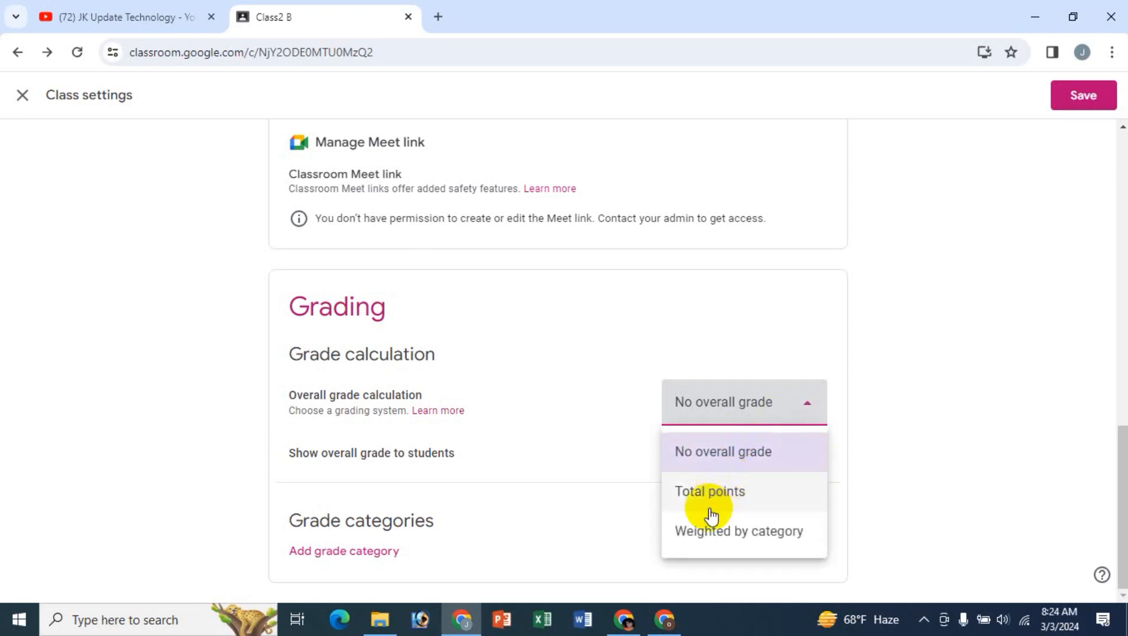
pyautogui.click(714, 493)
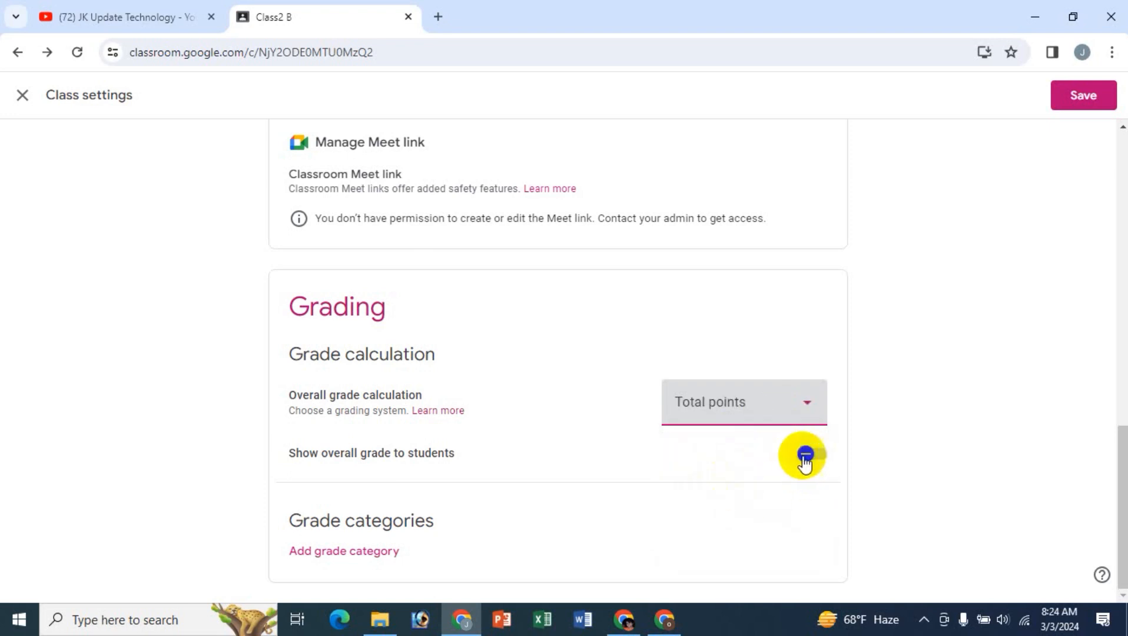
pyautogui.click(820, 460)
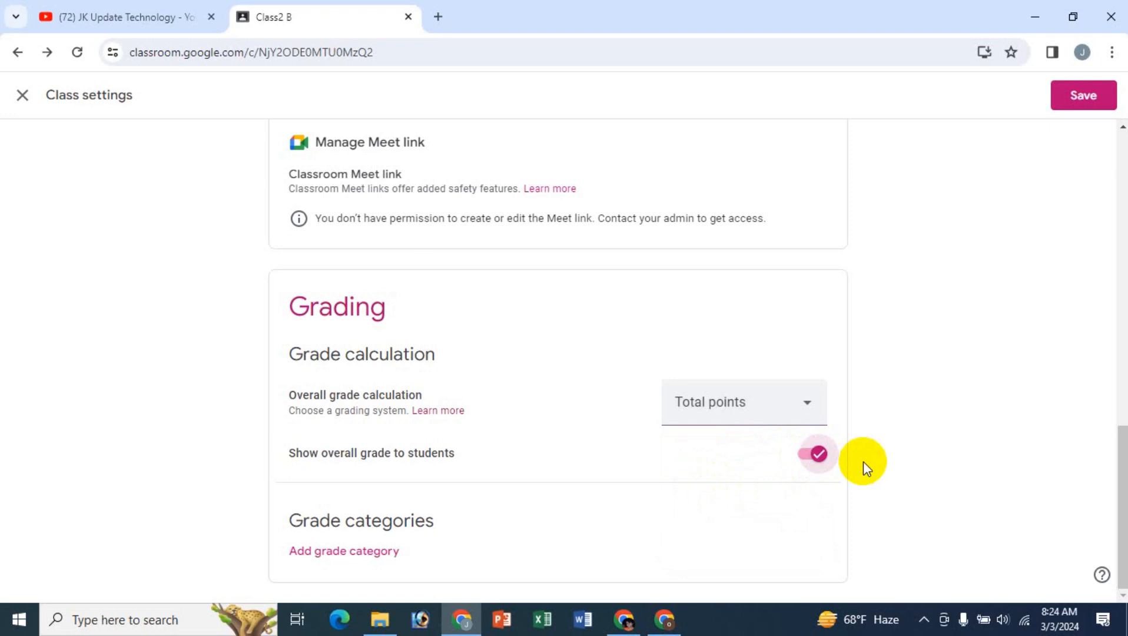
# - Set the overall grade calculation back to No overall grade
pyautogui.click(729, 419)
pyautogui.click(722, 459)
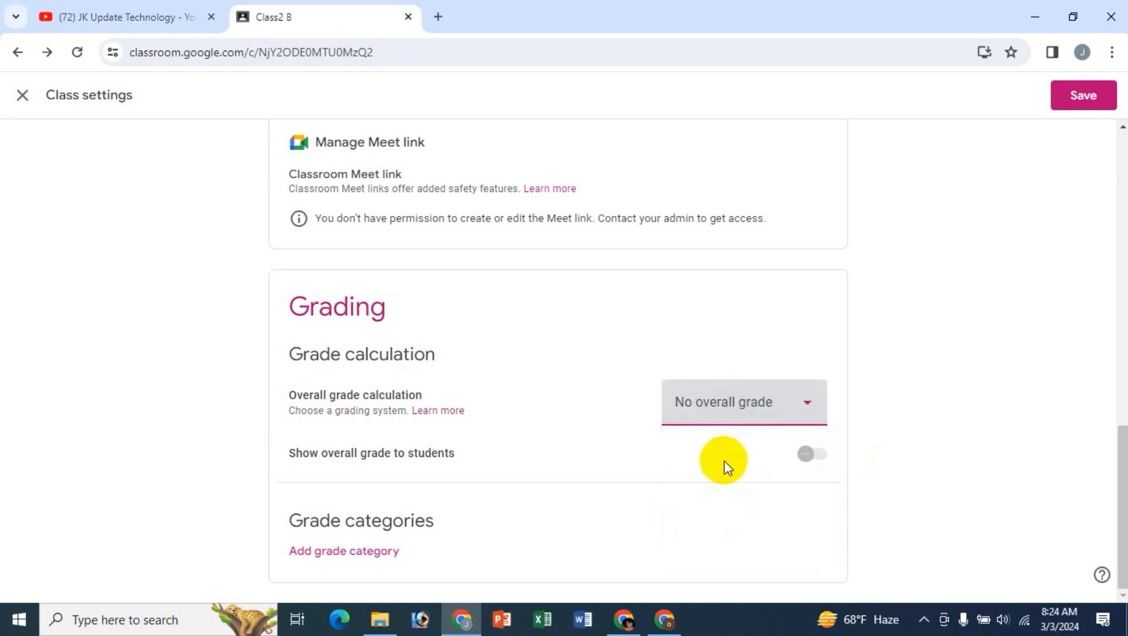
pyautogui.click(804, 456)
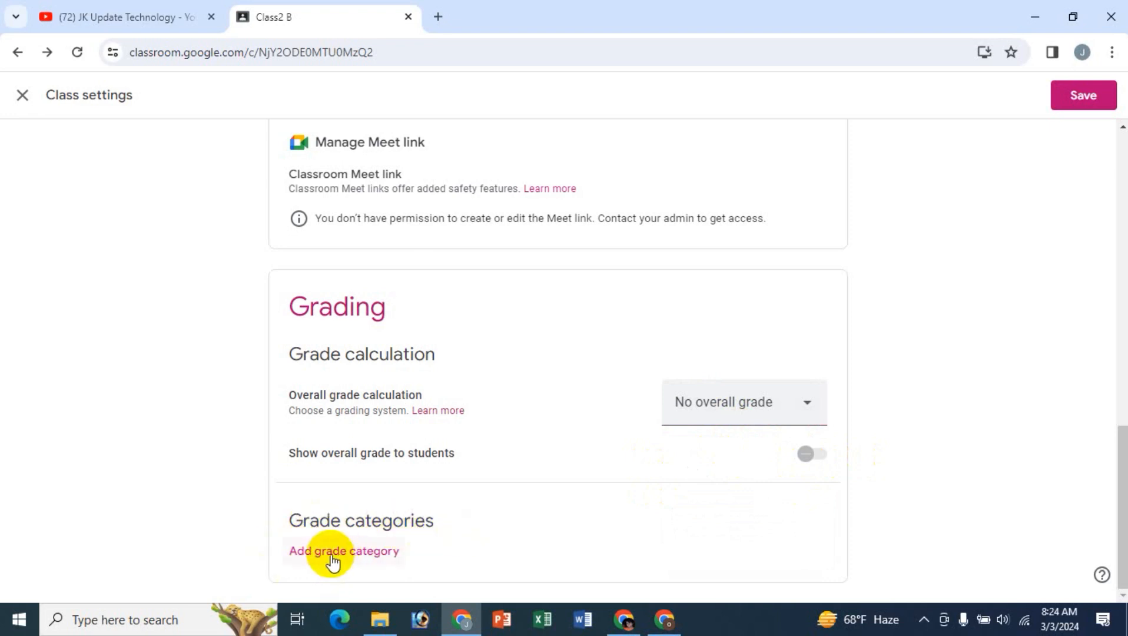
# - Add an empty grade category under Grade categories and remove it again
pyautogui.click(353, 553)
pyautogui.scroll(-1, 929, 523)
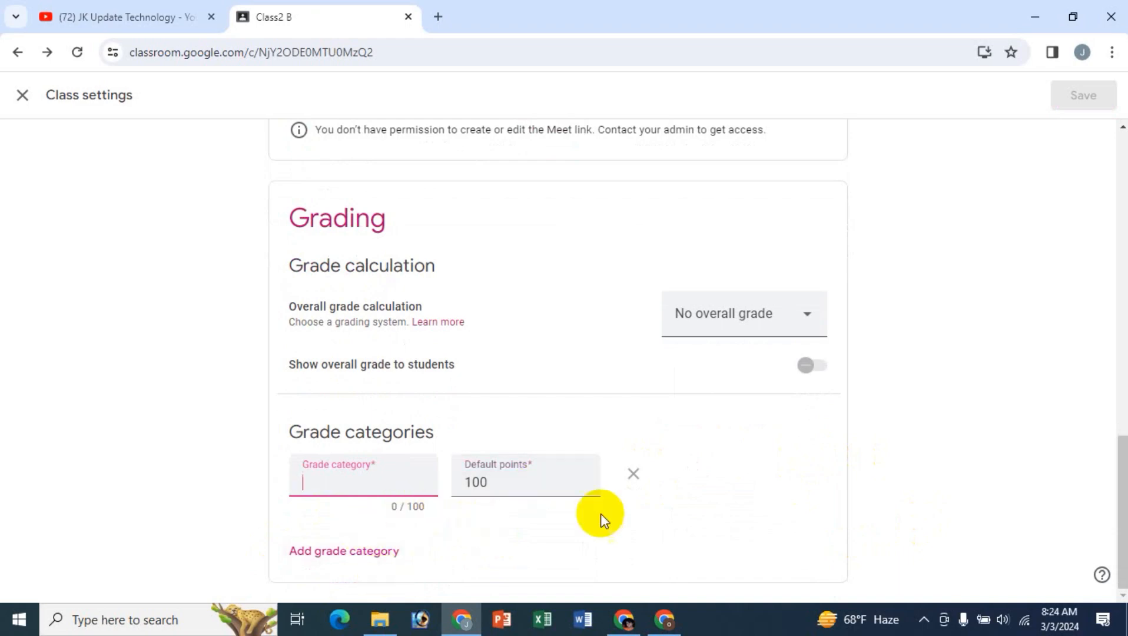
pyautogui.click(634, 475)
# - Close Class2's settings without saving and discard the changes
pyautogui.scroll(12, 959, 401)
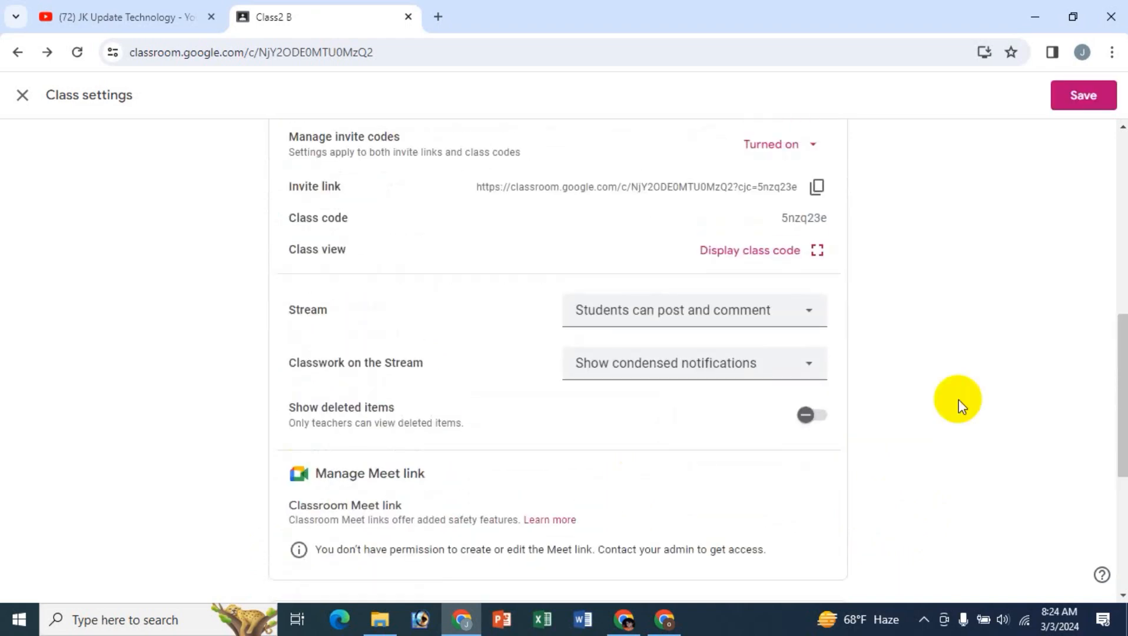
pyautogui.scroll(2, 959, 399)
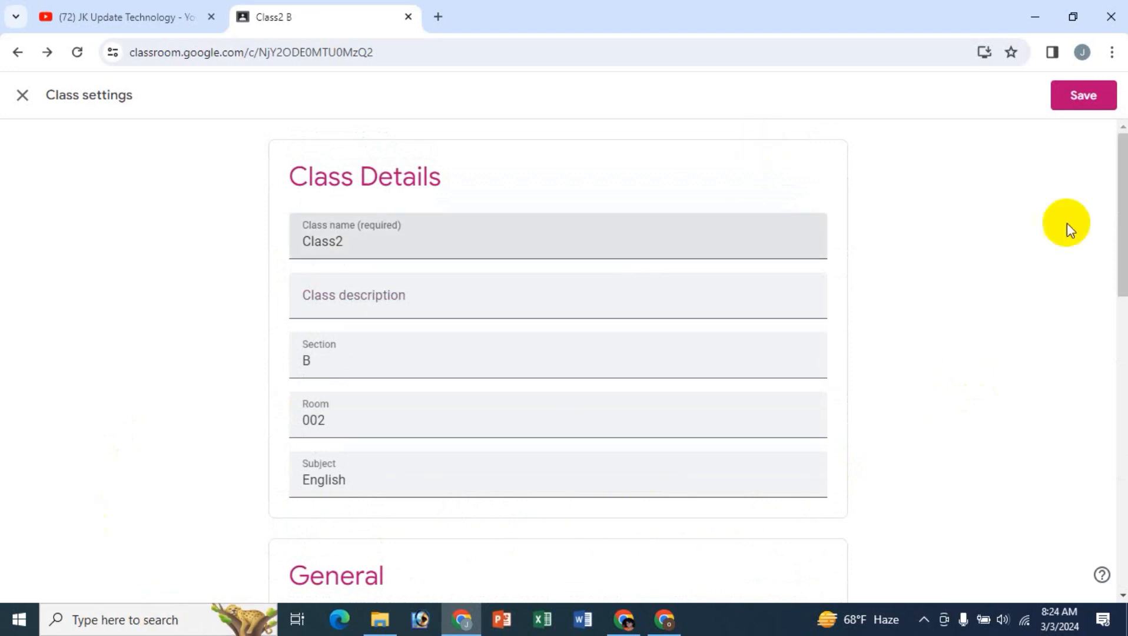
pyautogui.click(468, 304)
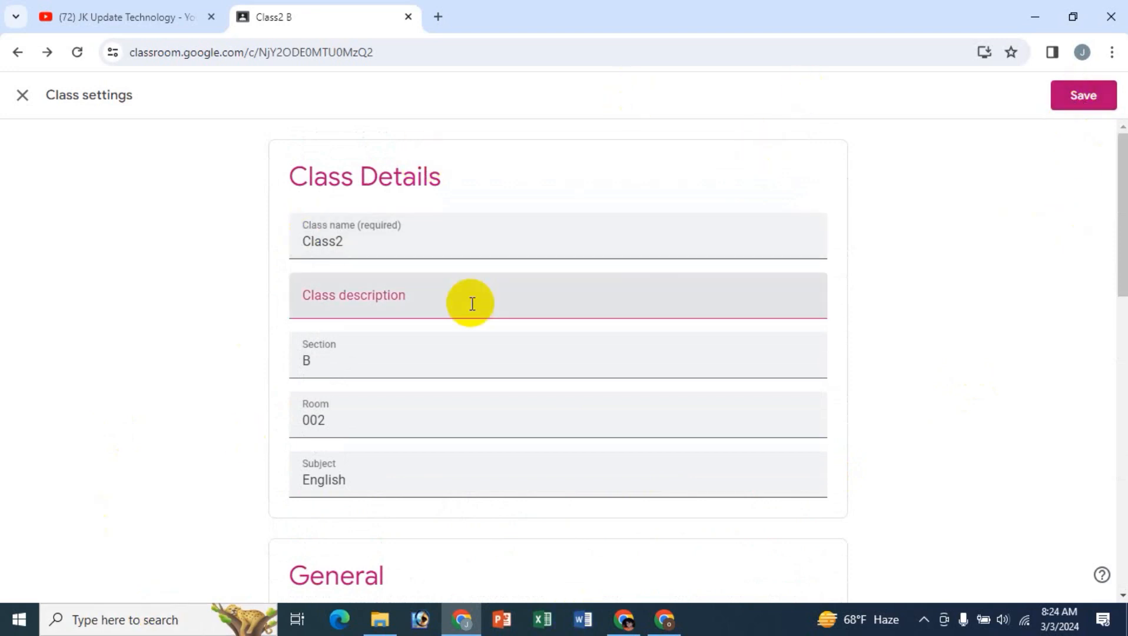
pyautogui.click(23, 96)
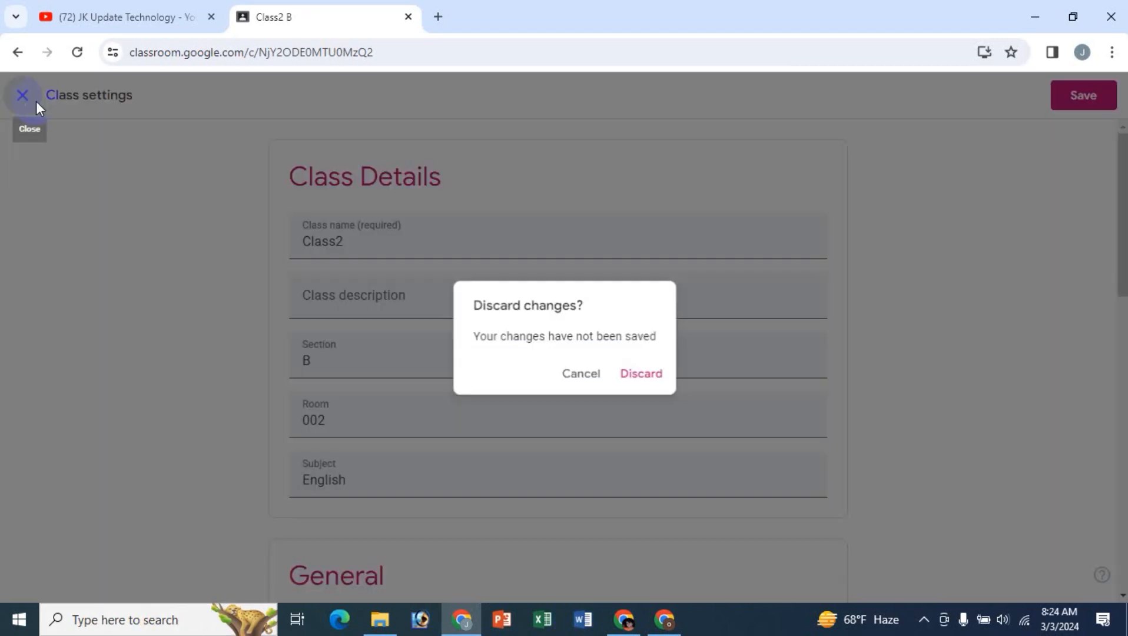
pyautogui.click(639, 373)
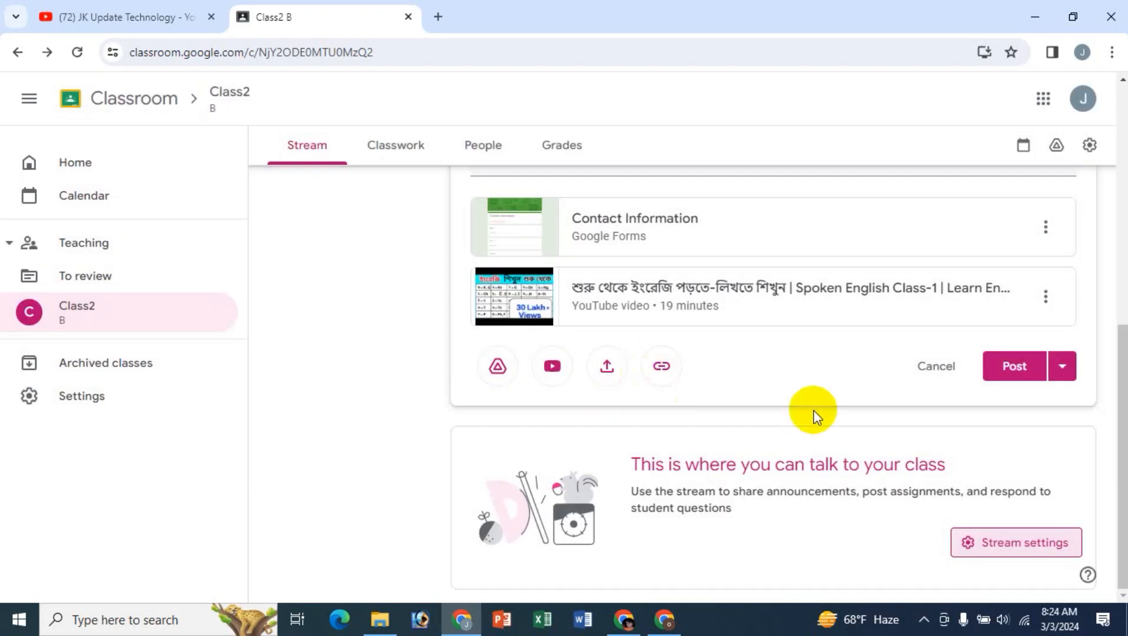
# - View the class information under the Class2 banner on the stream and hide it again
pyautogui.scroll(8, 1107, 471)
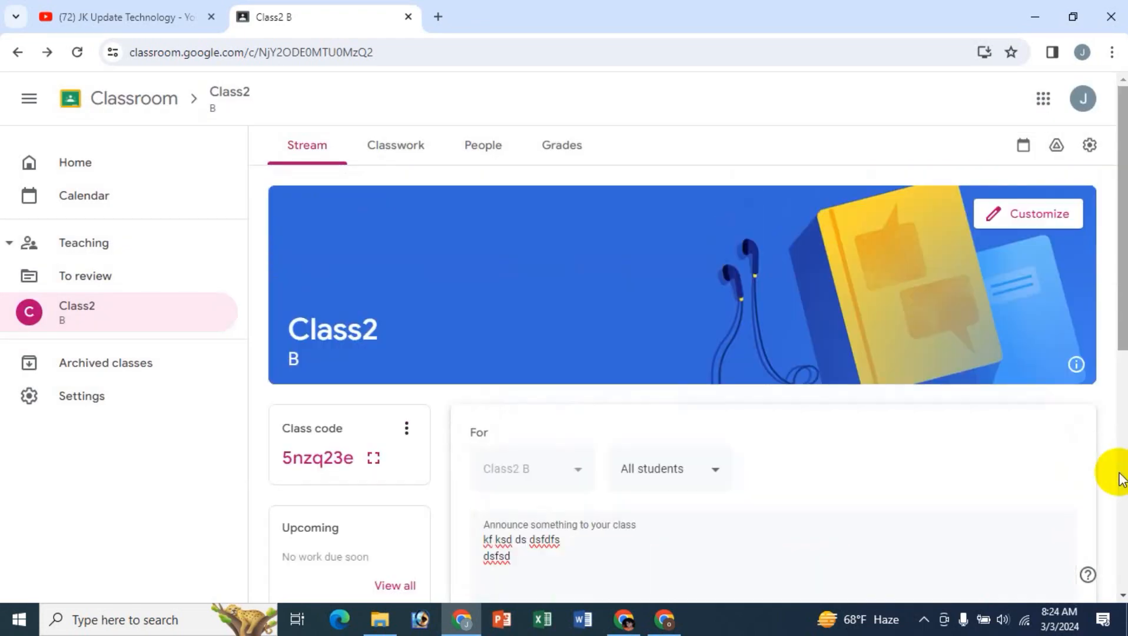
pyautogui.click(1076, 365)
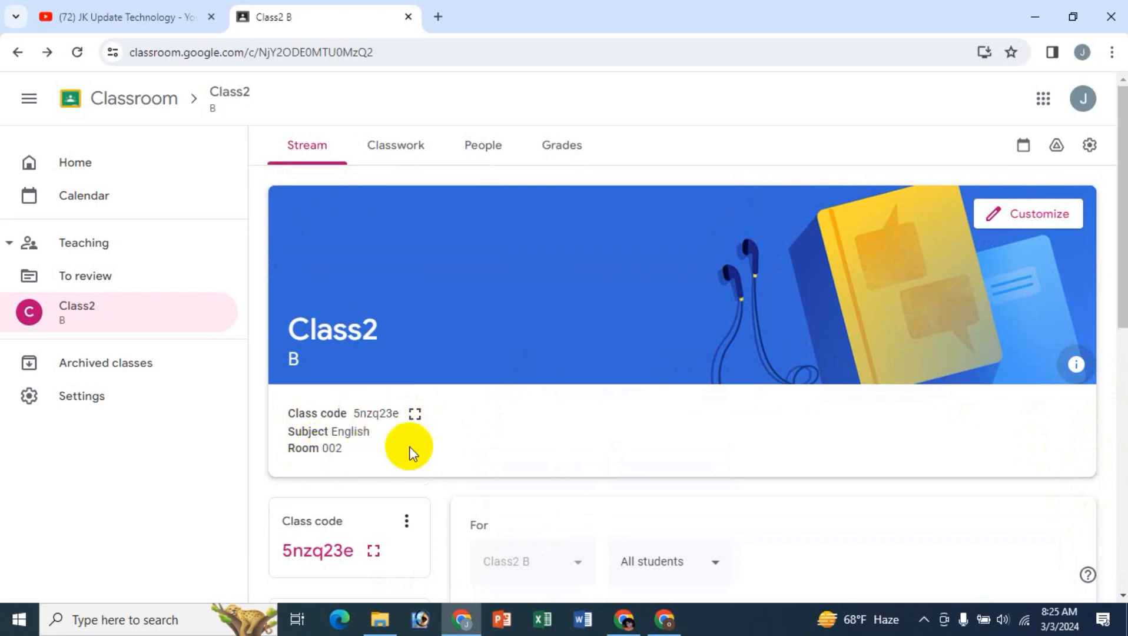
pyautogui.click(1075, 365)
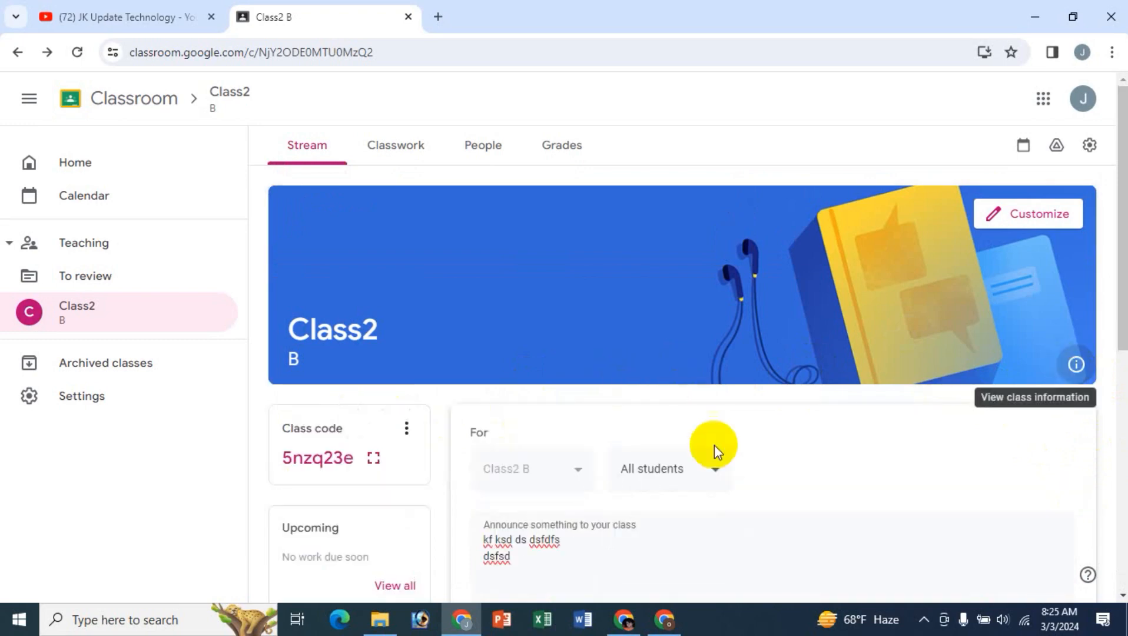
# - Review the draft announcement and its attachments on the stream, and try to switch to Classwork while keeping the draft
pyautogui.scroll(-6, 845, 396)
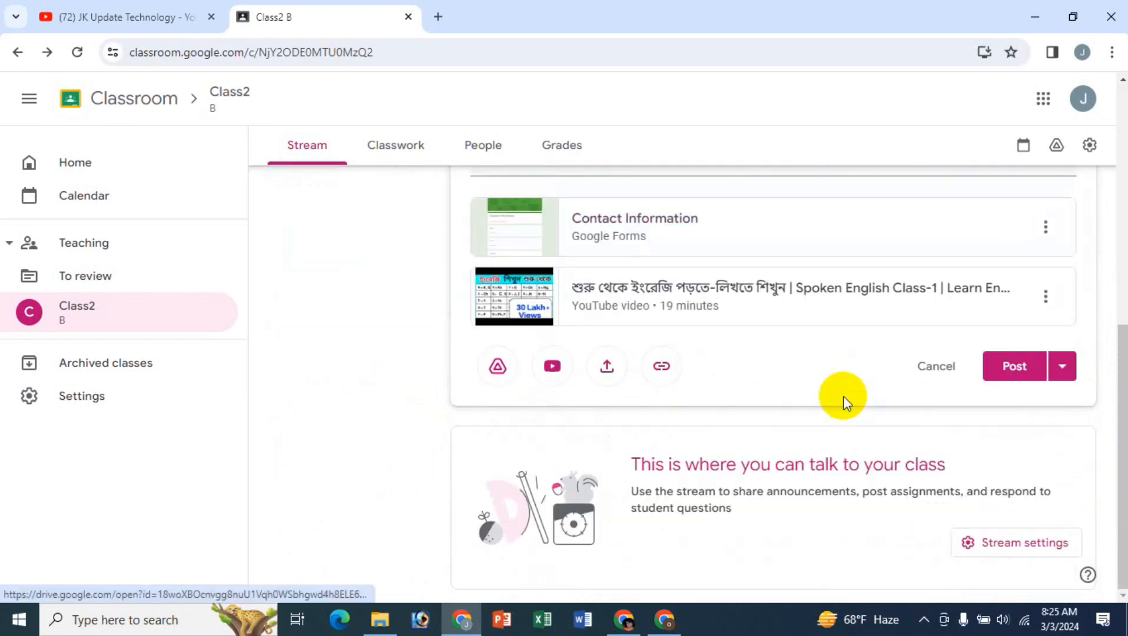
pyautogui.scroll(6, 843, 396)
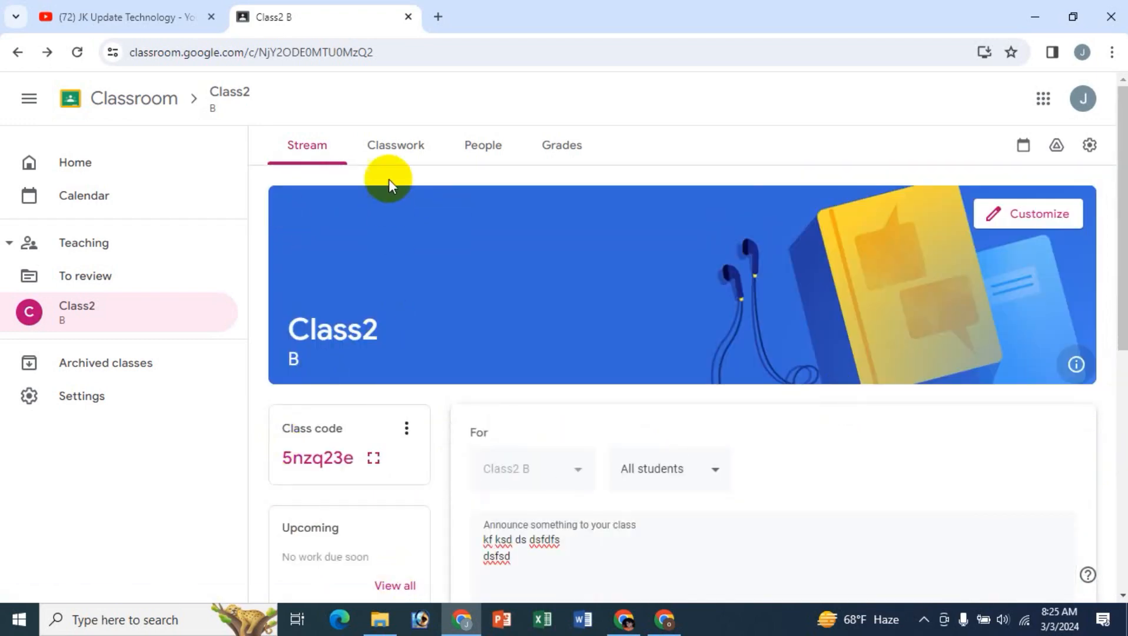
pyautogui.click(393, 151)
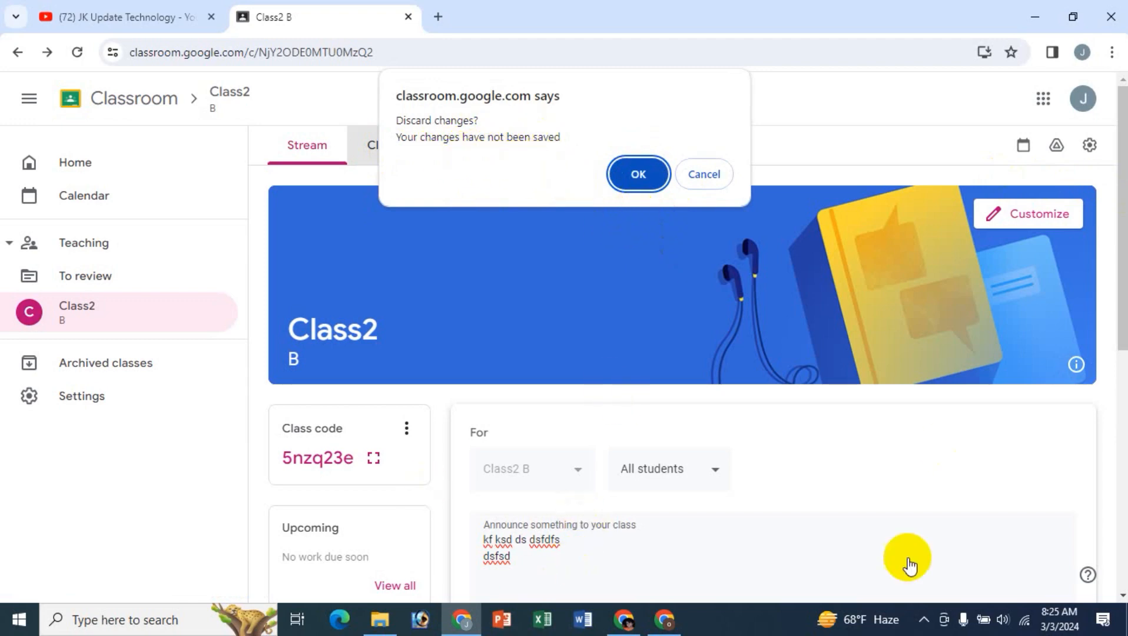
pyautogui.click(717, 188)
pyautogui.scroll(-4, 796, 471)
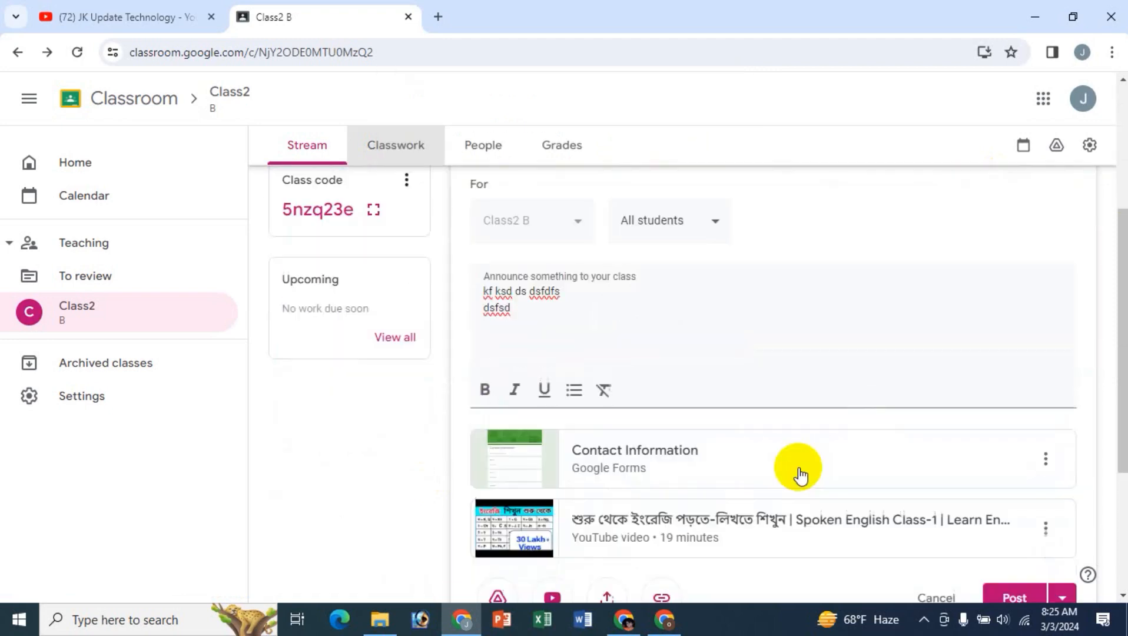
pyautogui.scroll(-3, 841, 512)
pyautogui.scroll(4, 836, 485)
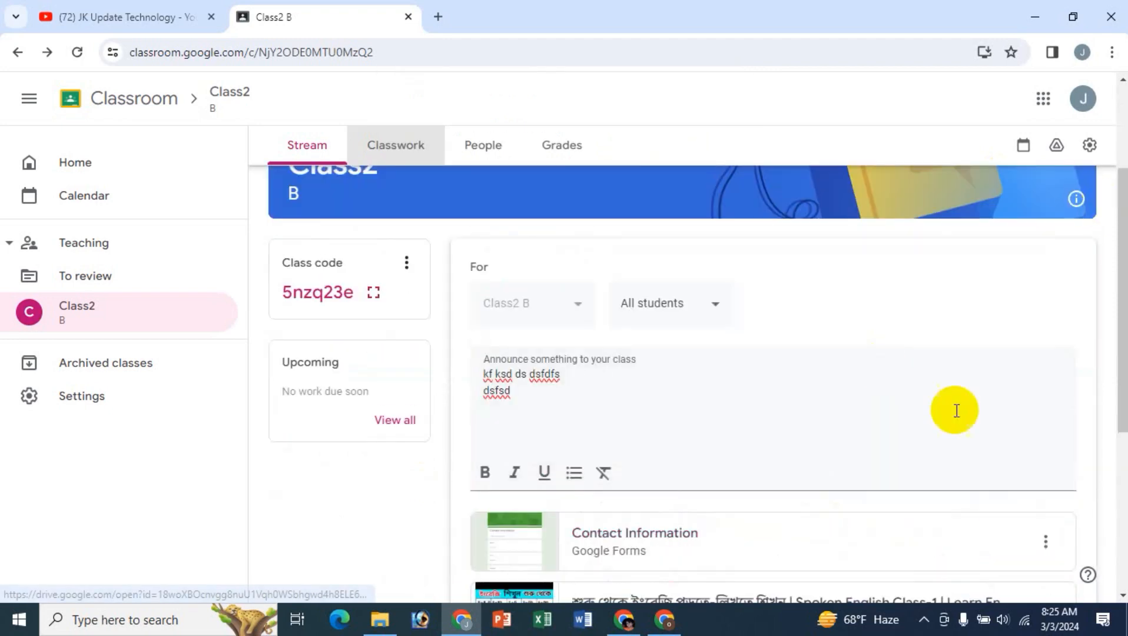
pyautogui.scroll(-4, 942, 429)
pyautogui.scroll(1, 756, 447)
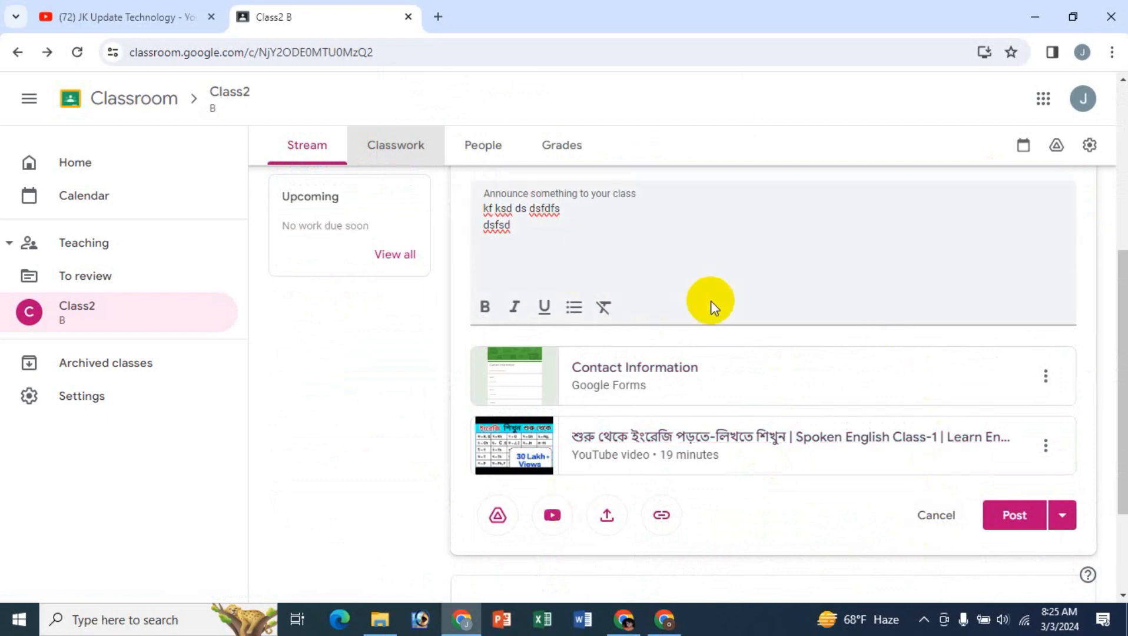
# - Open Class2's Classwork page, discarding the unposted announcement
pyautogui.click(412, 159)
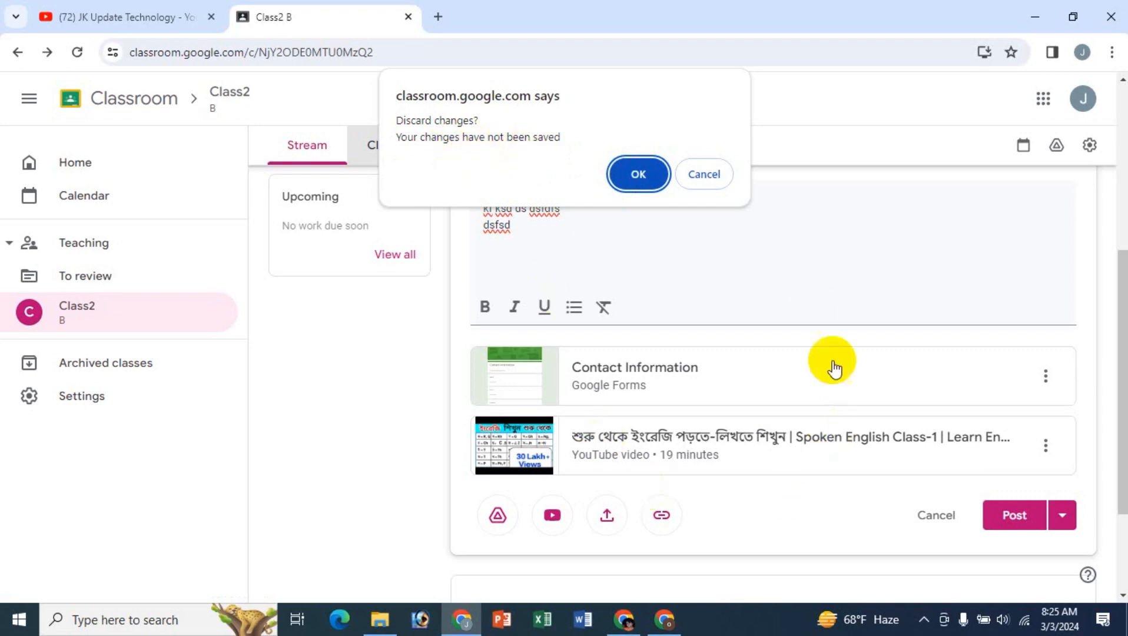
pyautogui.click(637, 173)
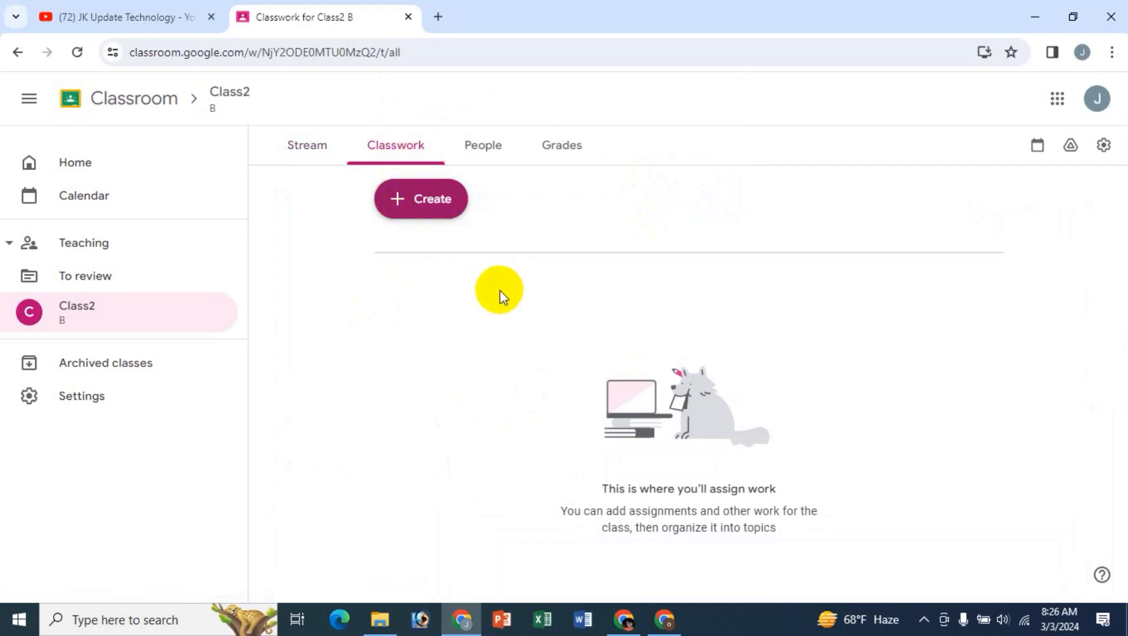
# - Create an assignment titled "Test 123" with the instructions "skldlds d dlkds ds dslksdsdsd"
pyautogui.click(419, 214)
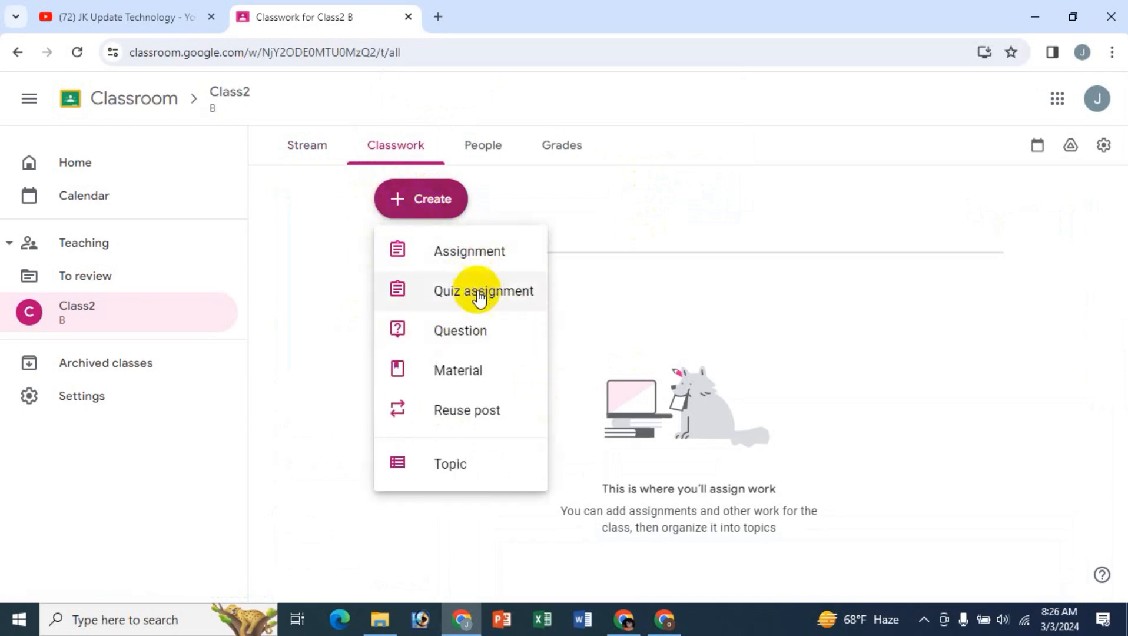
pyautogui.click(471, 252)
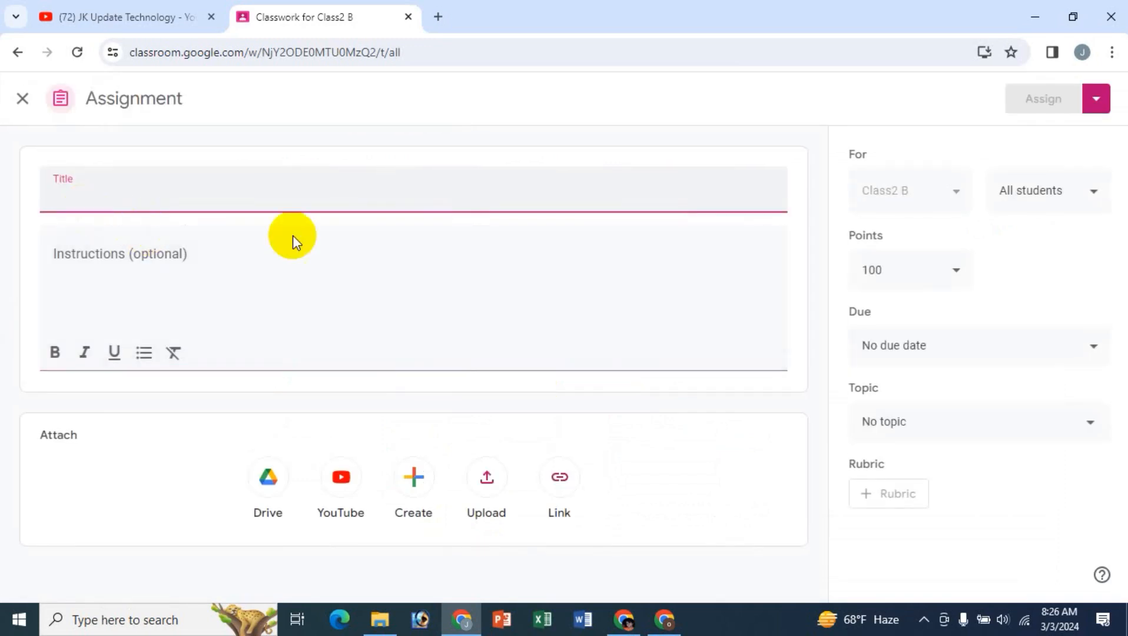
pyautogui.write('Test 123')
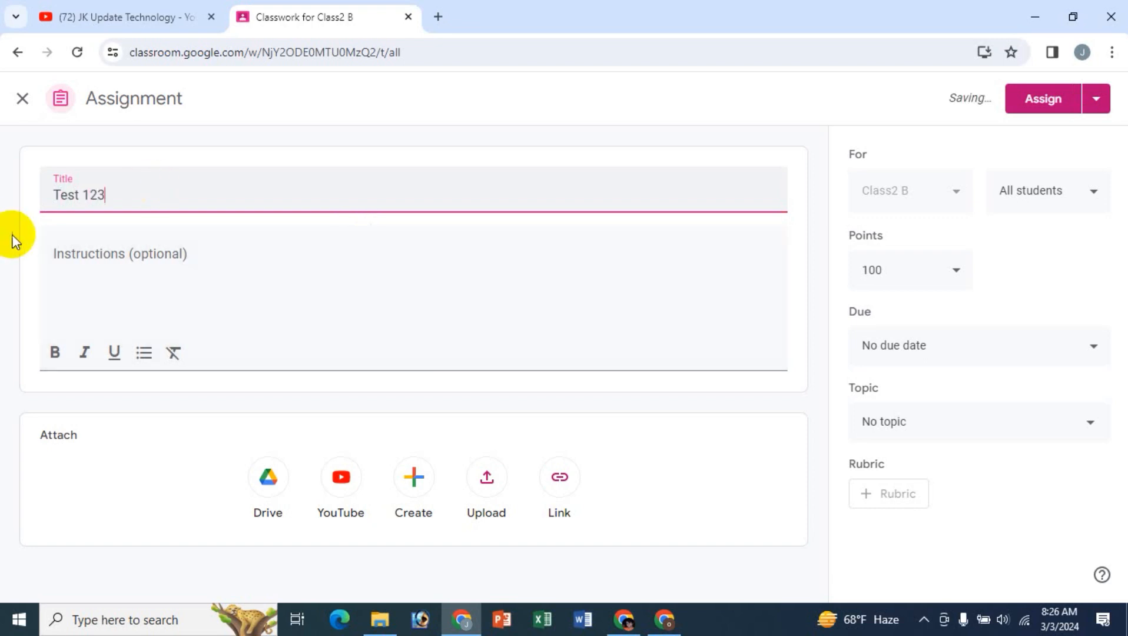
pyautogui.click(73, 260)
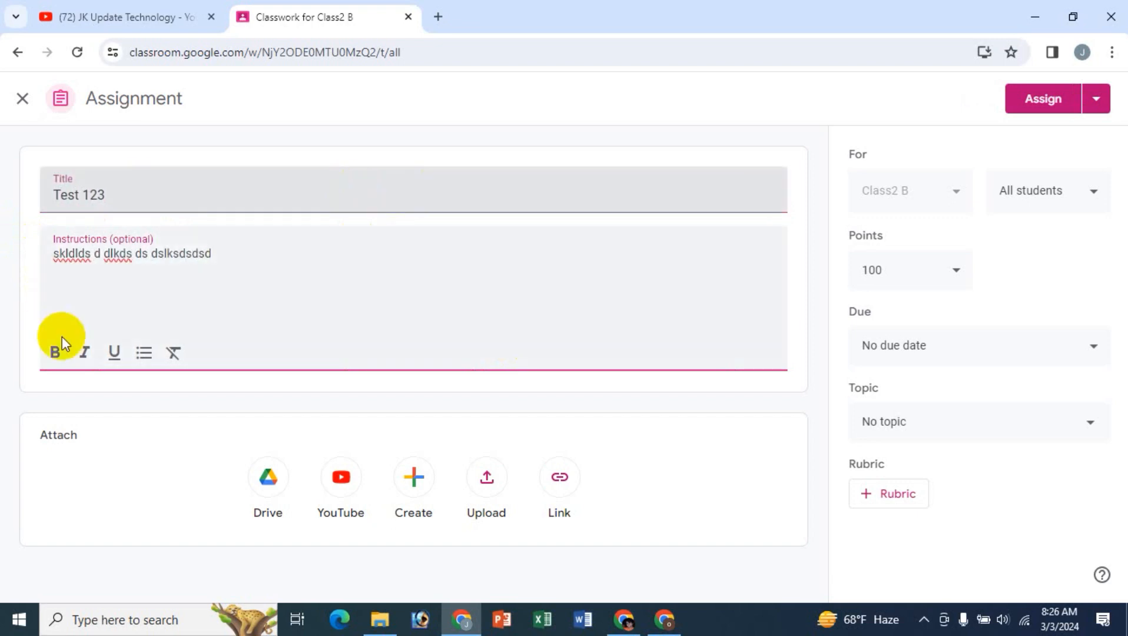
# - Examine the text formatting options for the assignment's instructions and the Google Drive file picker for attachments, leaving both unused
pyautogui.moveTo(225, 257); pyautogui.dragTo(57, 259)
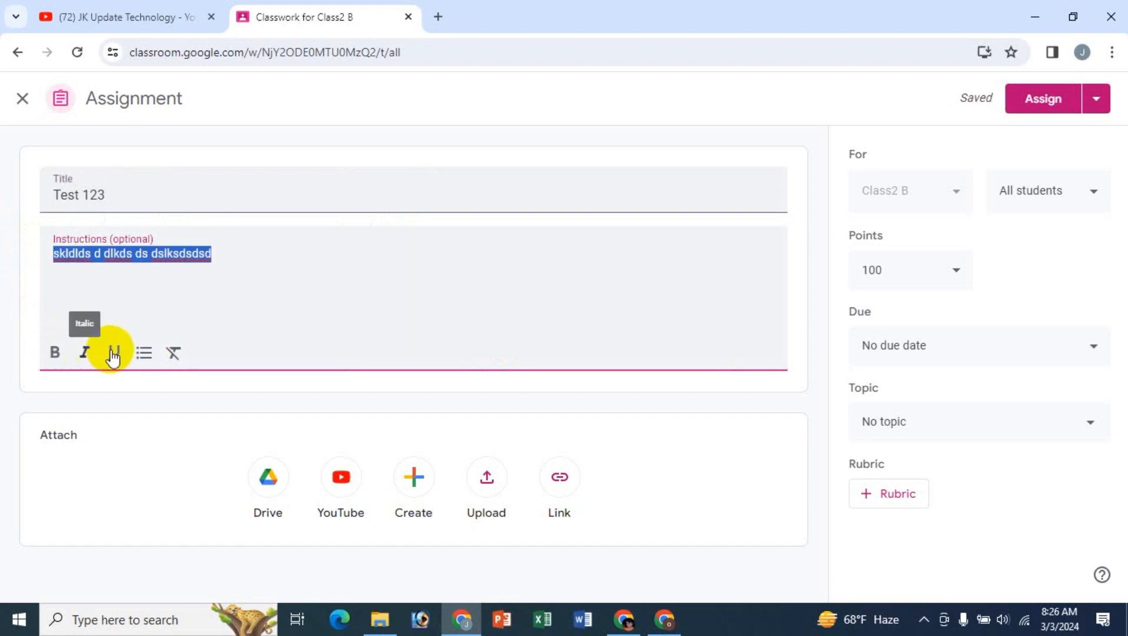
pyautogui.click(239, 255)
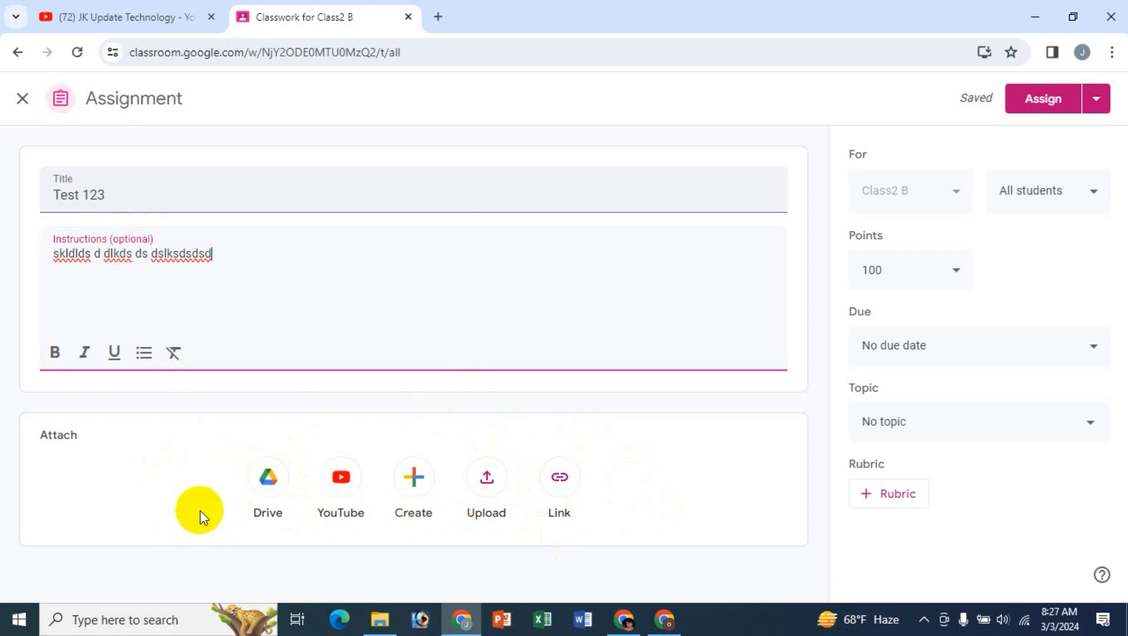
pyautogui.click(269, 482)
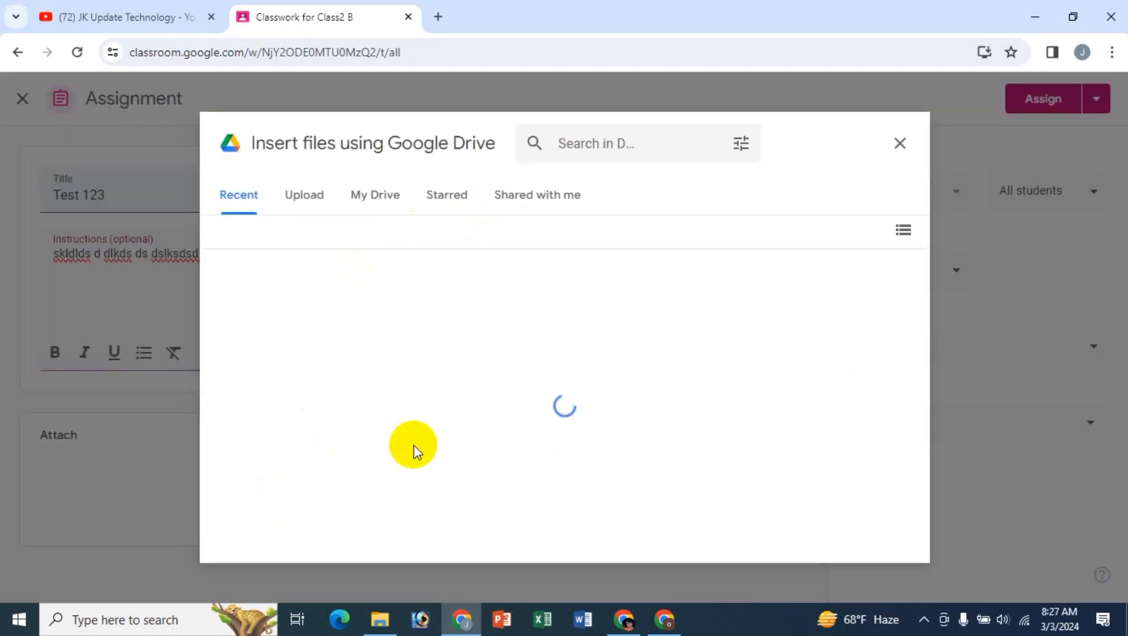
pyautogui.click(898, 143)
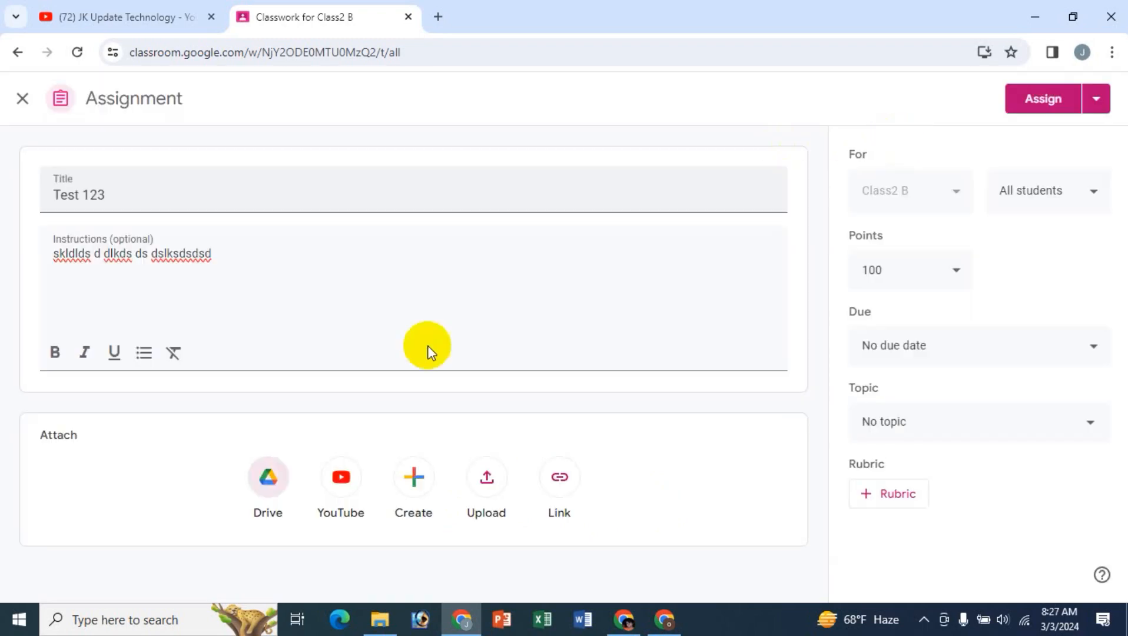
# - Upload the PowerPoint file ending in 899 from Documents as an assignment attachment, keeping its access at "Students can view file"
pyautogui.click(416, 484)
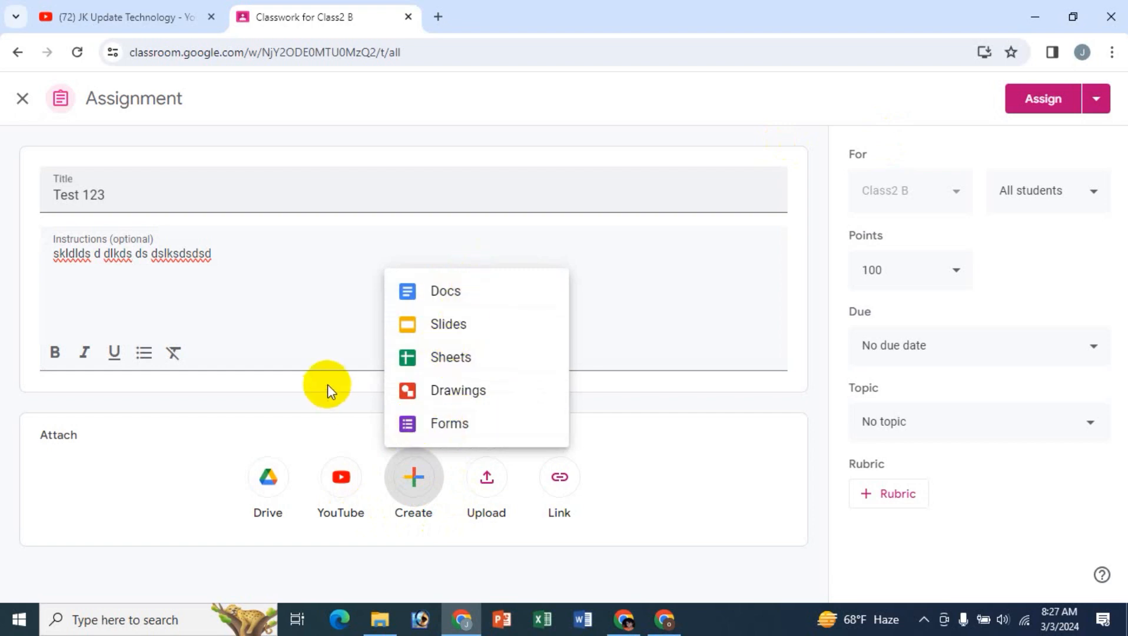
pyautogui.click(695, 388)
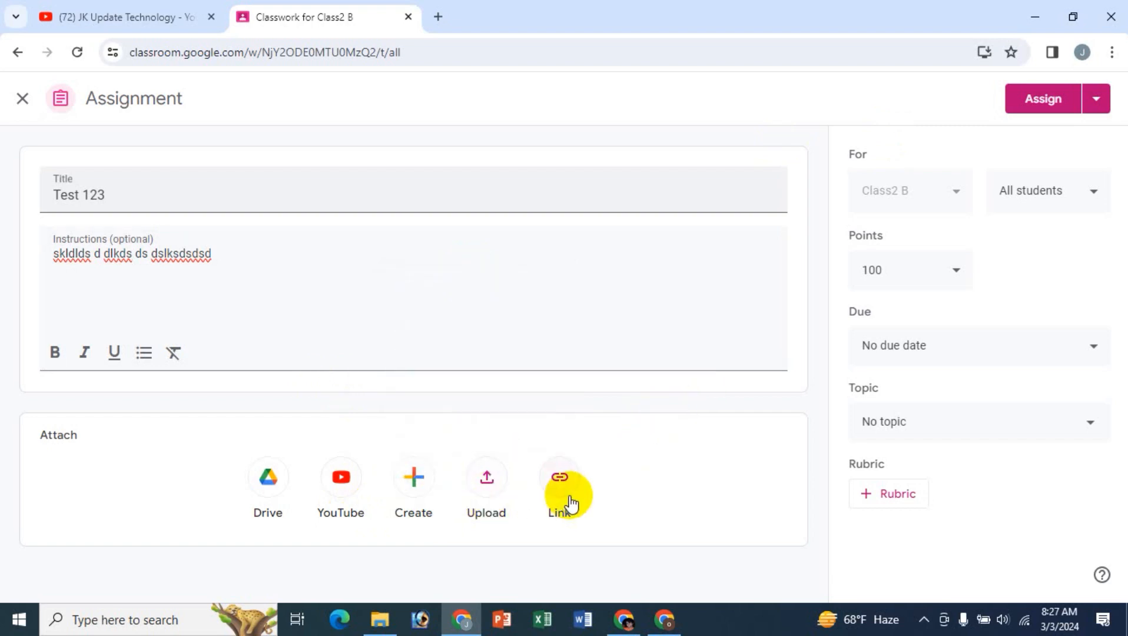
pyautogui.click(486, 480)
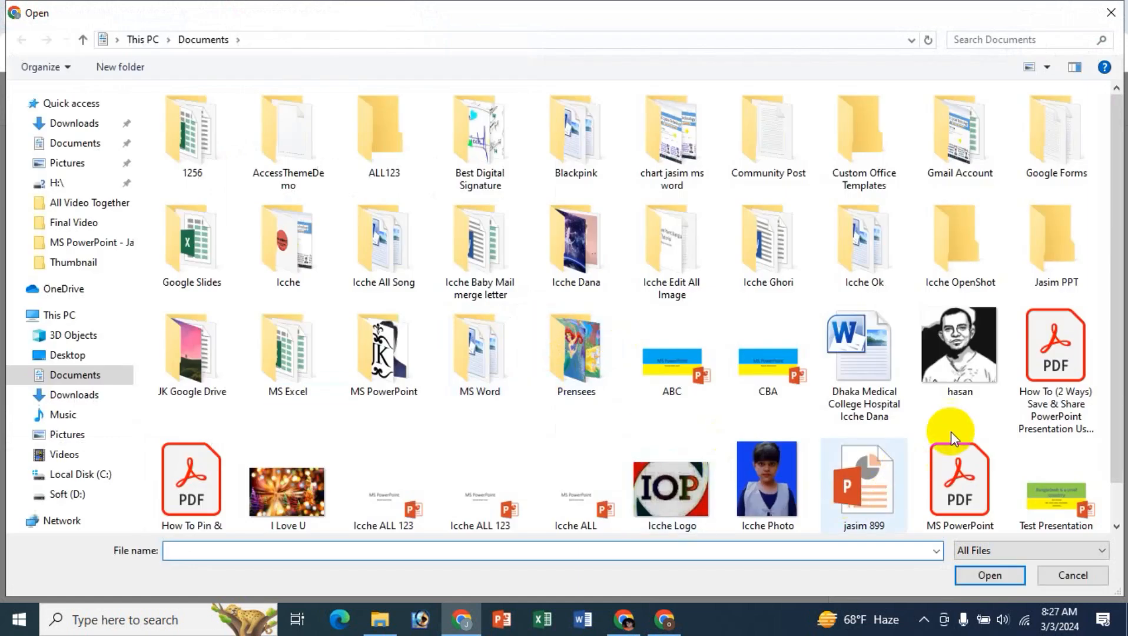
pyautogui.scroll(-1, 954, 427)
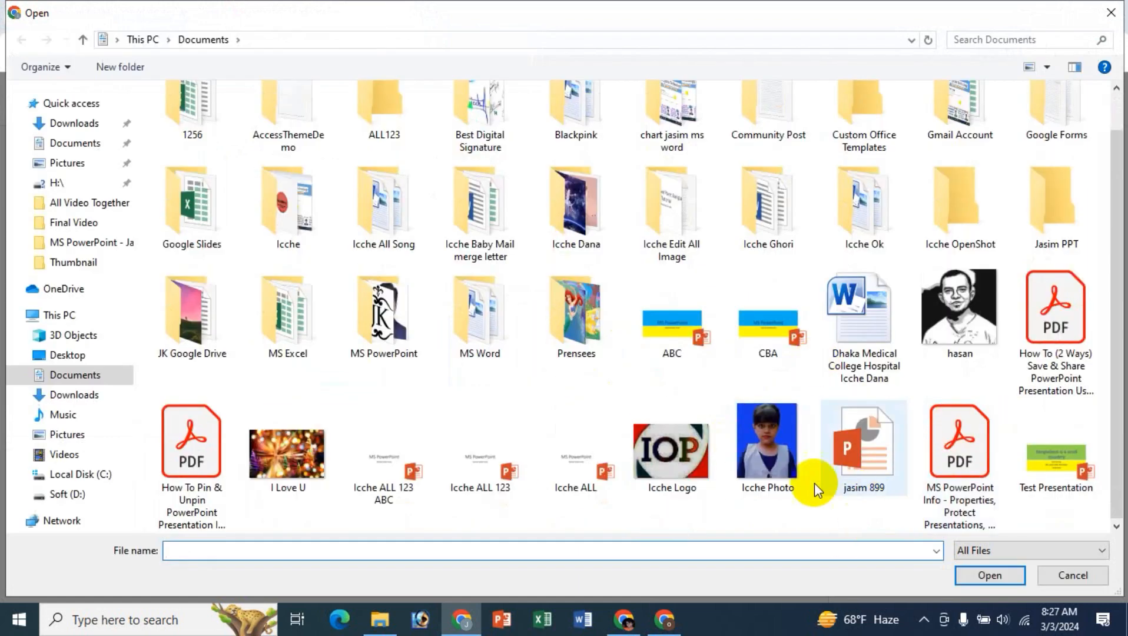
pyautogui.click(849, 462)
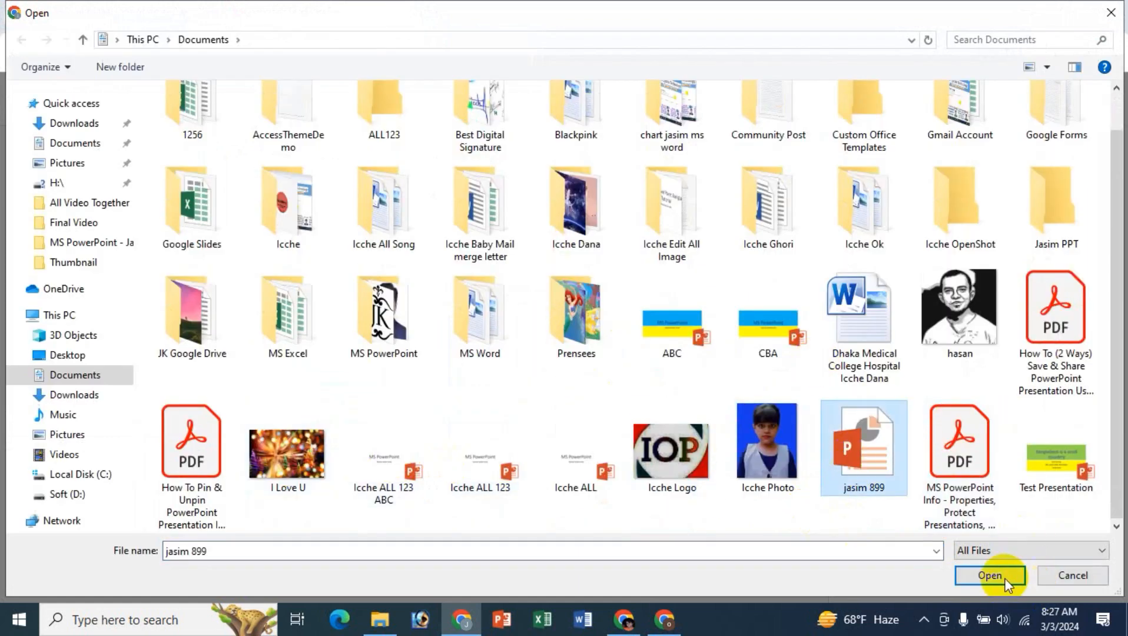
pyautogui.click(1005, 581)
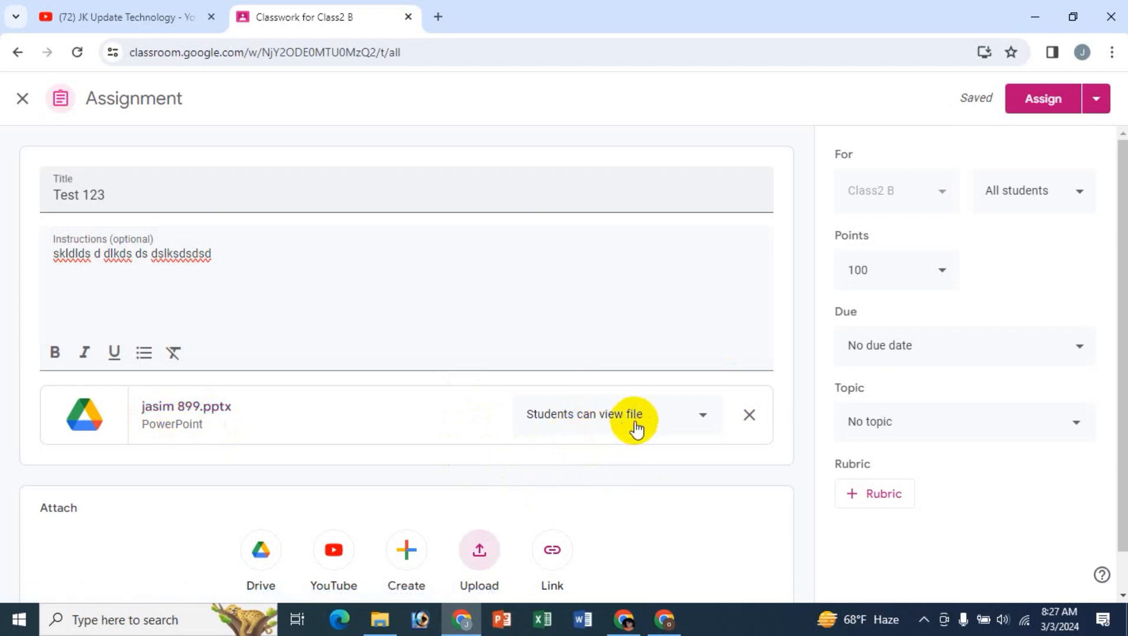
pyautogui.click(704, 416)
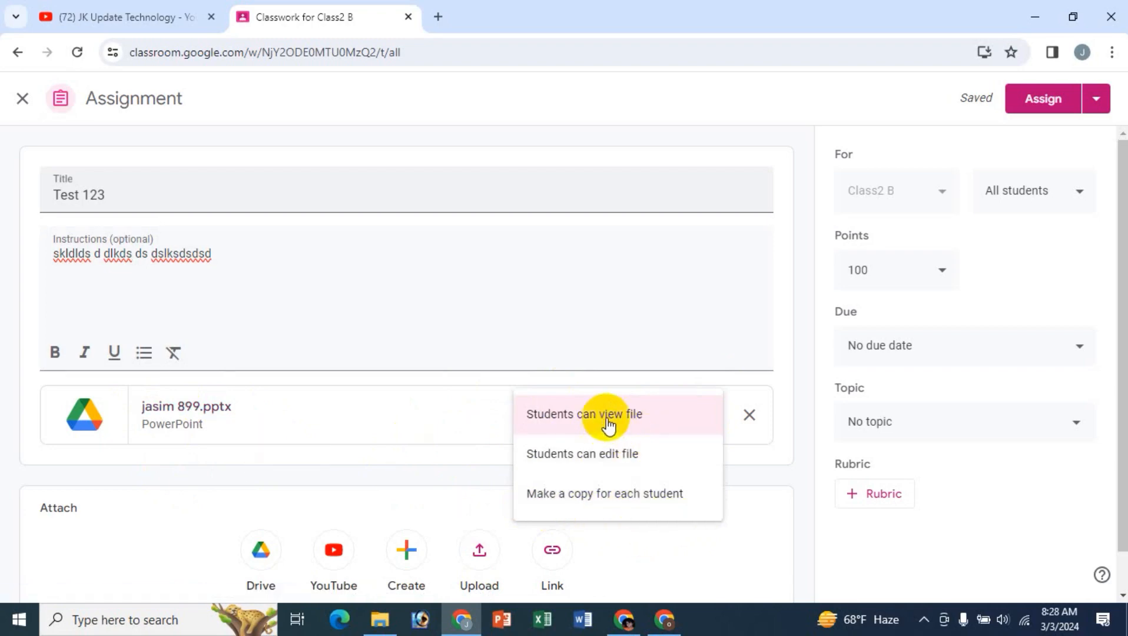
pyautogui.click(585, 412)
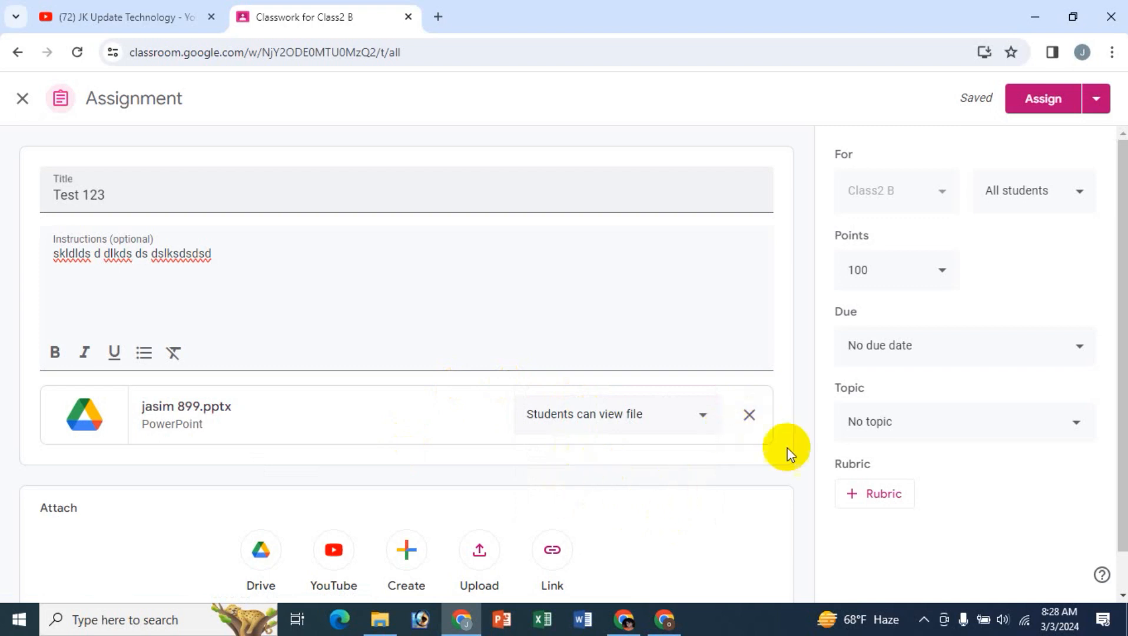
# - Search YouTube for "assignment student" and attach the video "How to submit Assignment in moodle (Student)" to the assignment
pyautogui.scroll(-1, 753, 493)
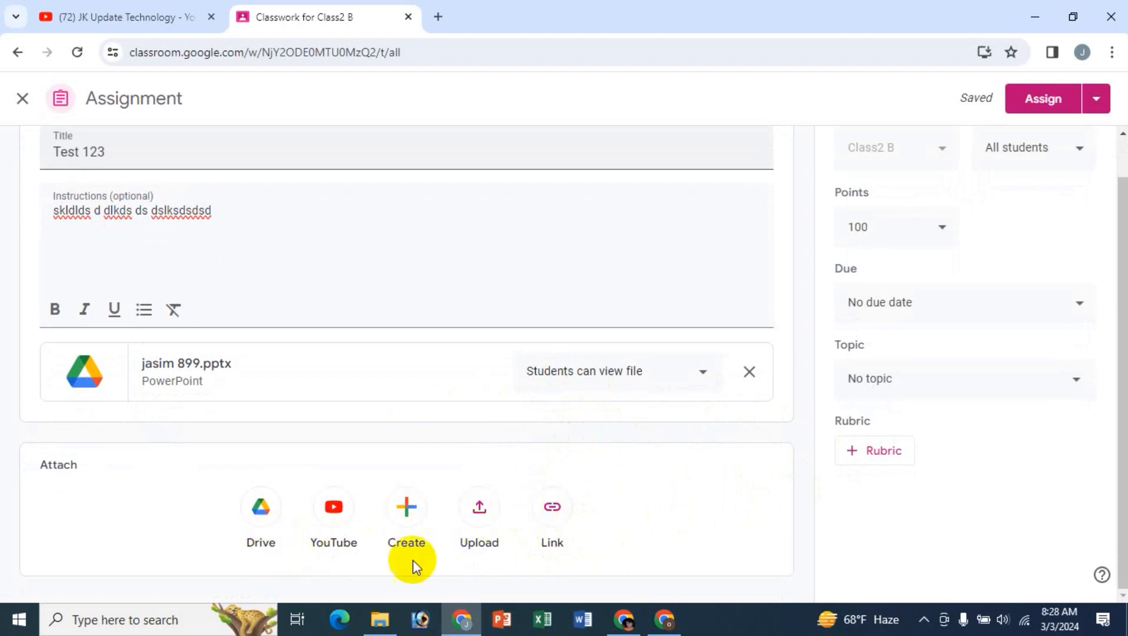
pyautogui.click(333, 529)
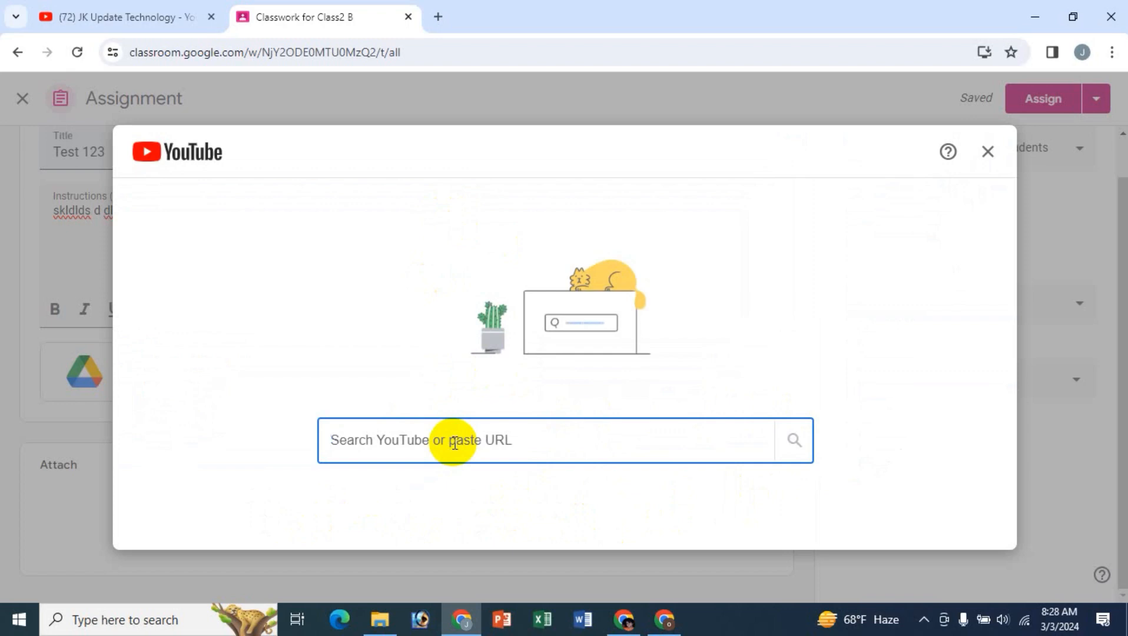
pyautogui.write('assignment student')
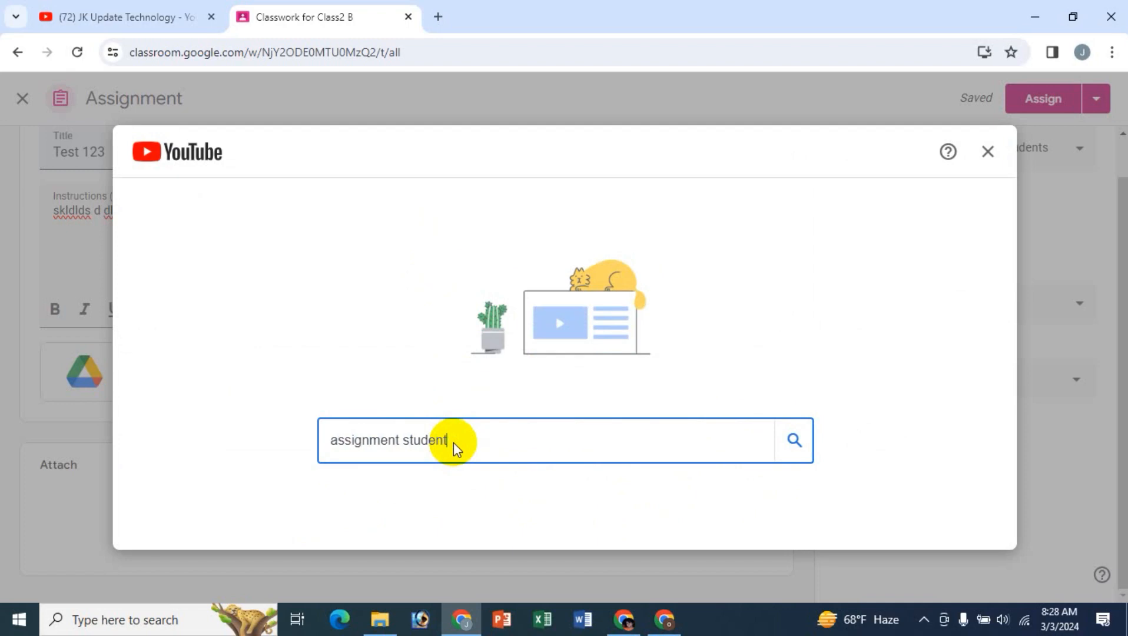
pyautogui.press('Return')
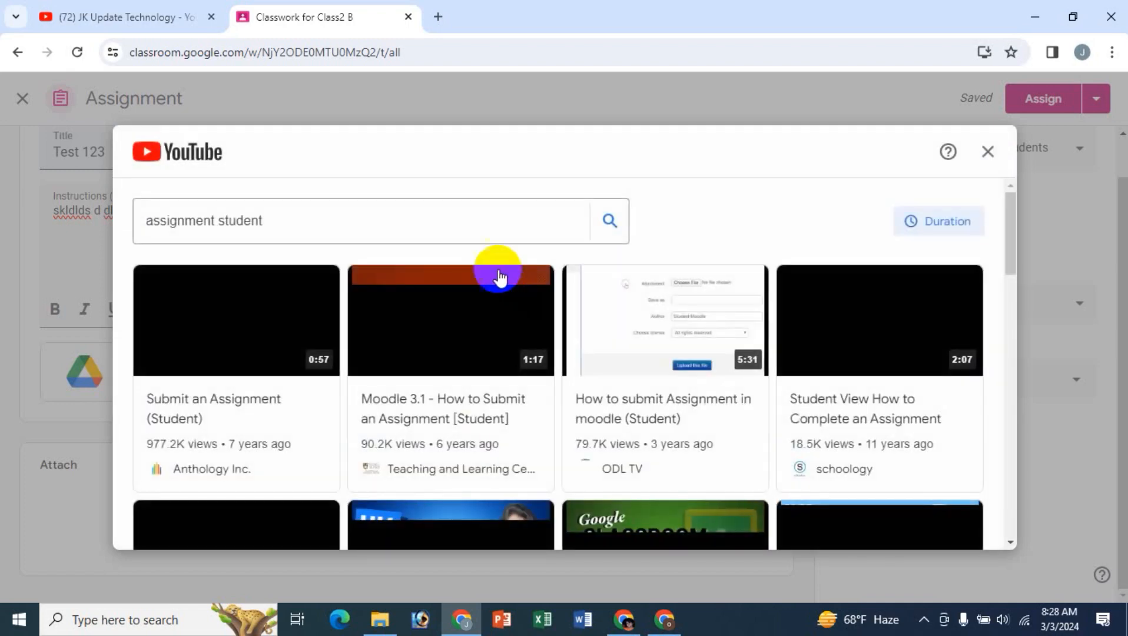
pyautogui.click(652, 336)
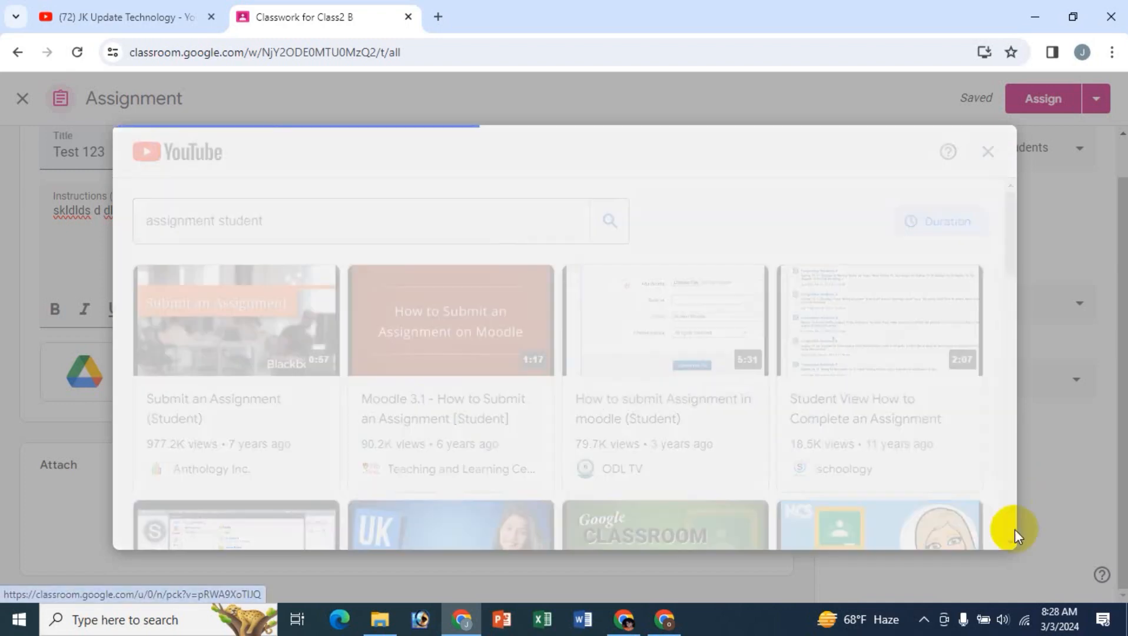
pyautogui.click(975, 521)
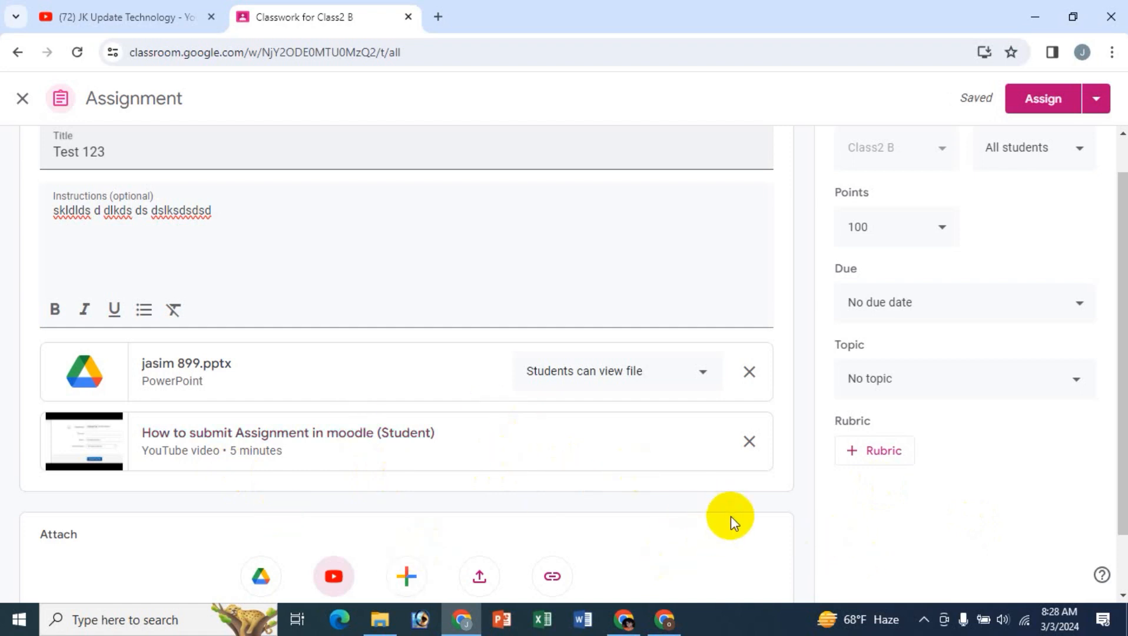
# - Keep the assignment addressed to all students and set its points to 25
pyautogui.scroll(1, 881, 497)
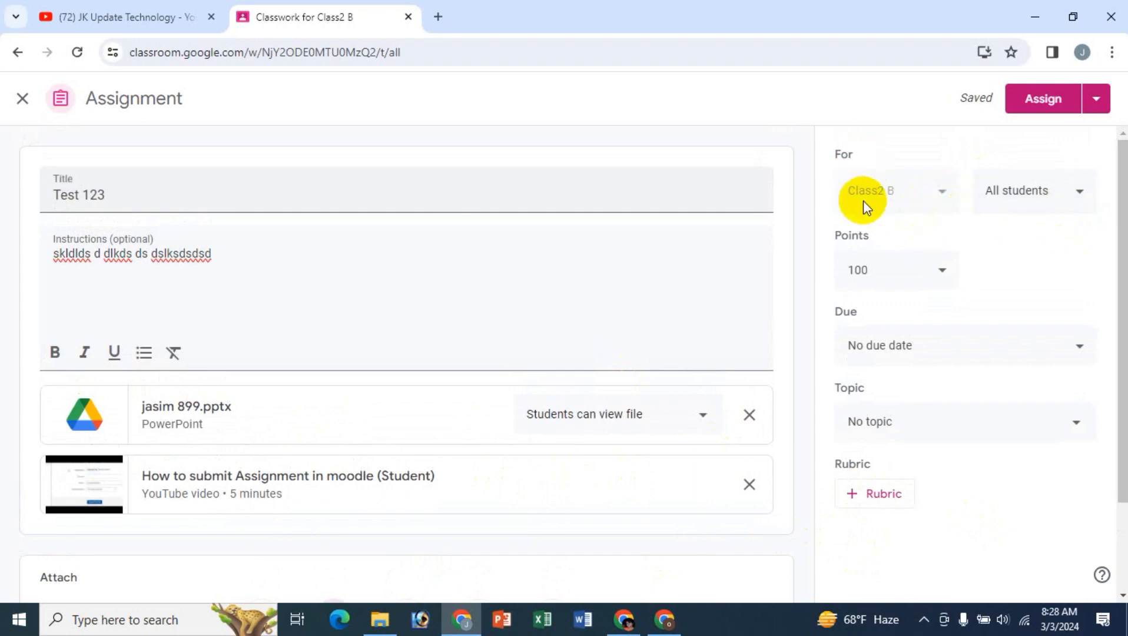
pyautogui.click(1057, 198)
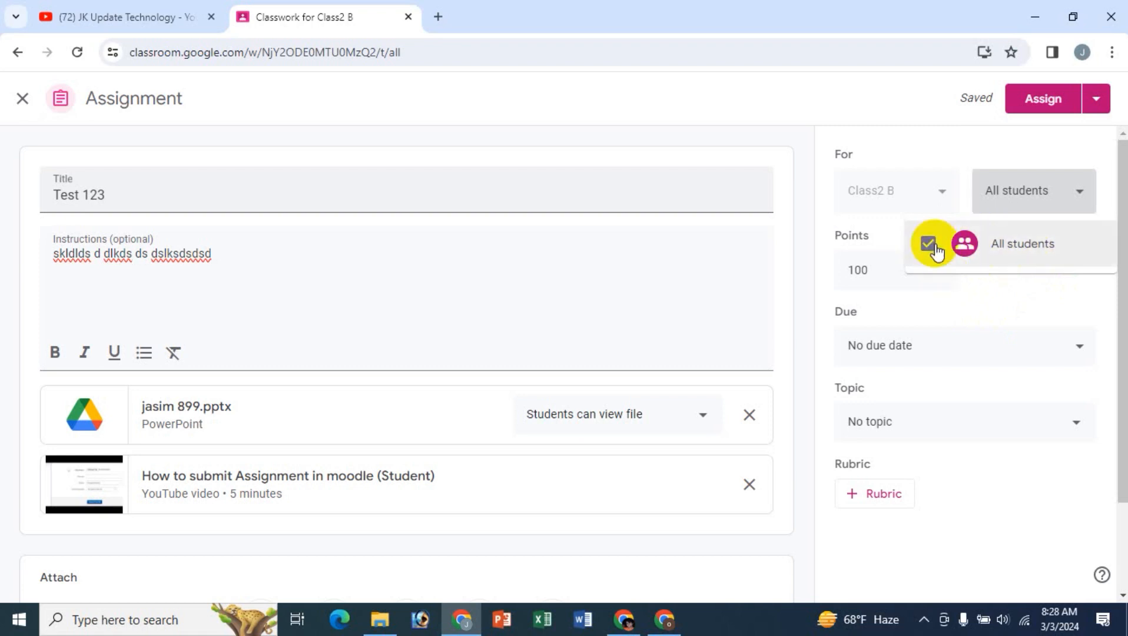
pyautogui.click(844, 101)
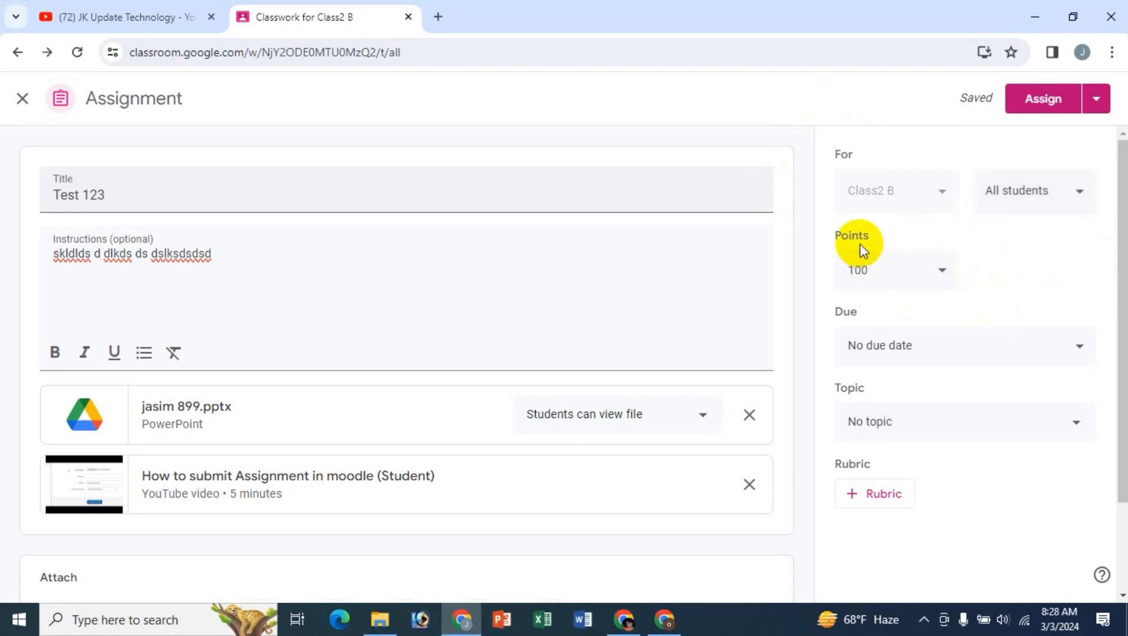
pyautogui.click(869, 272)
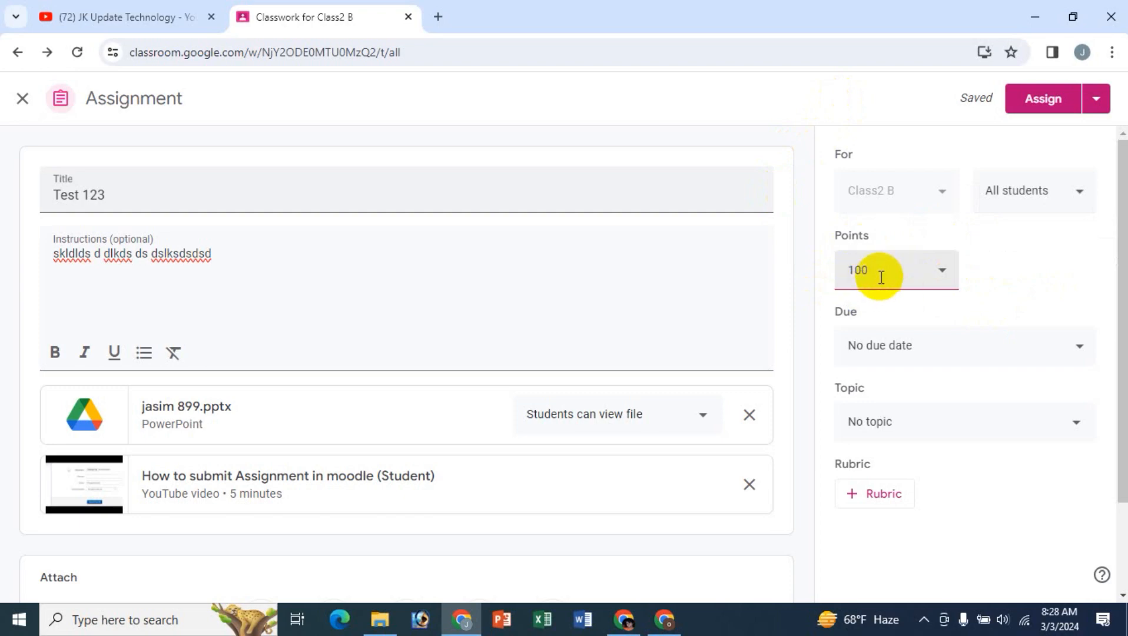
pyautogui.moveTo(878, 270); pyautogui.dragTo(846, 270)
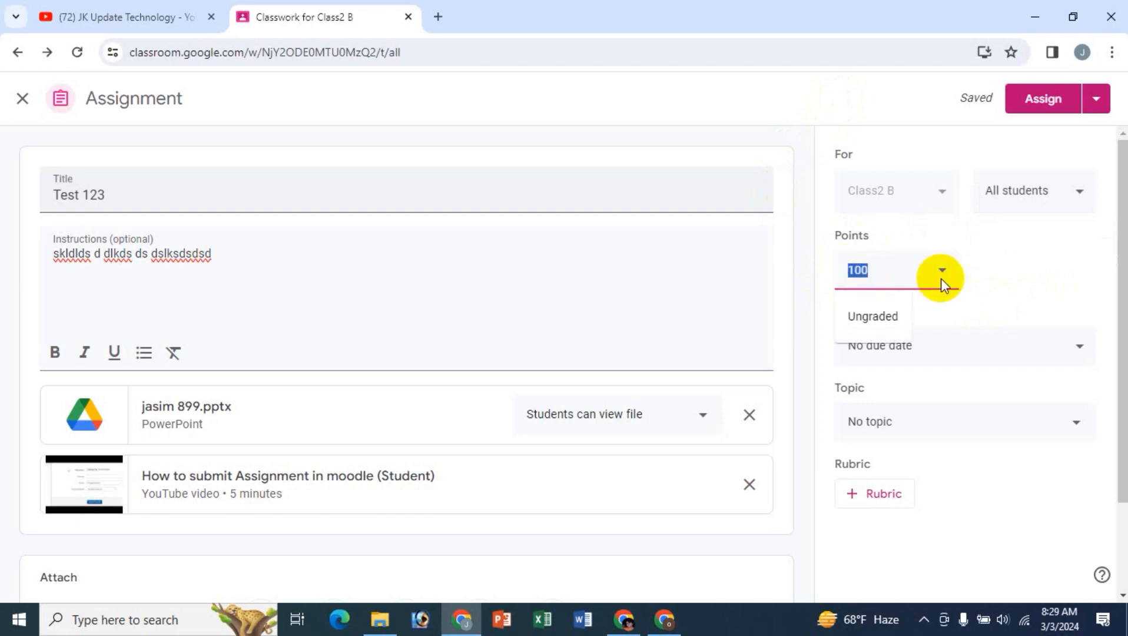
pyautogui.write('25')
pyautogui.click(796, 99)
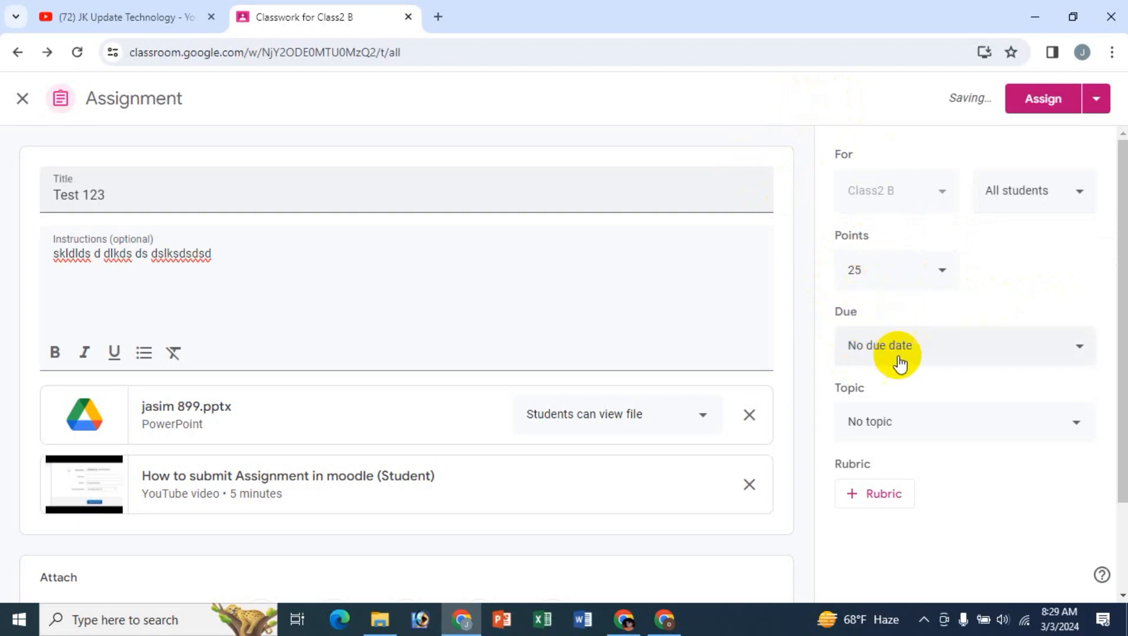
# - Set the assignment's due date to Mar 10, 2024, without a time, and close submissions after the due date
pyautogui.click(1075, 347)
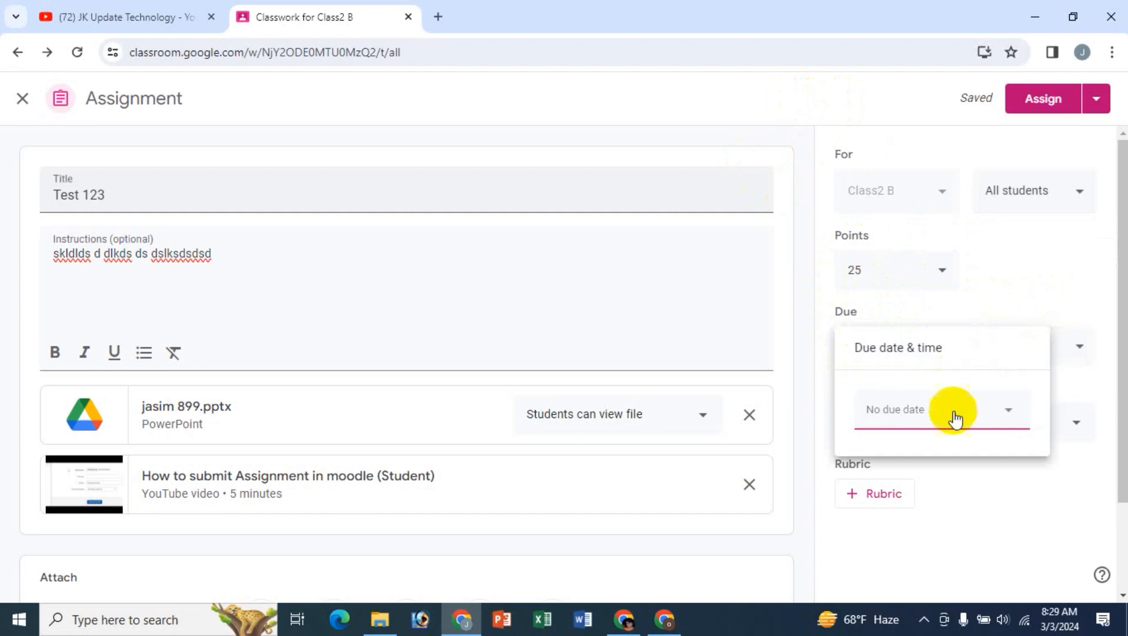
pyautogui.click(1001, 423)
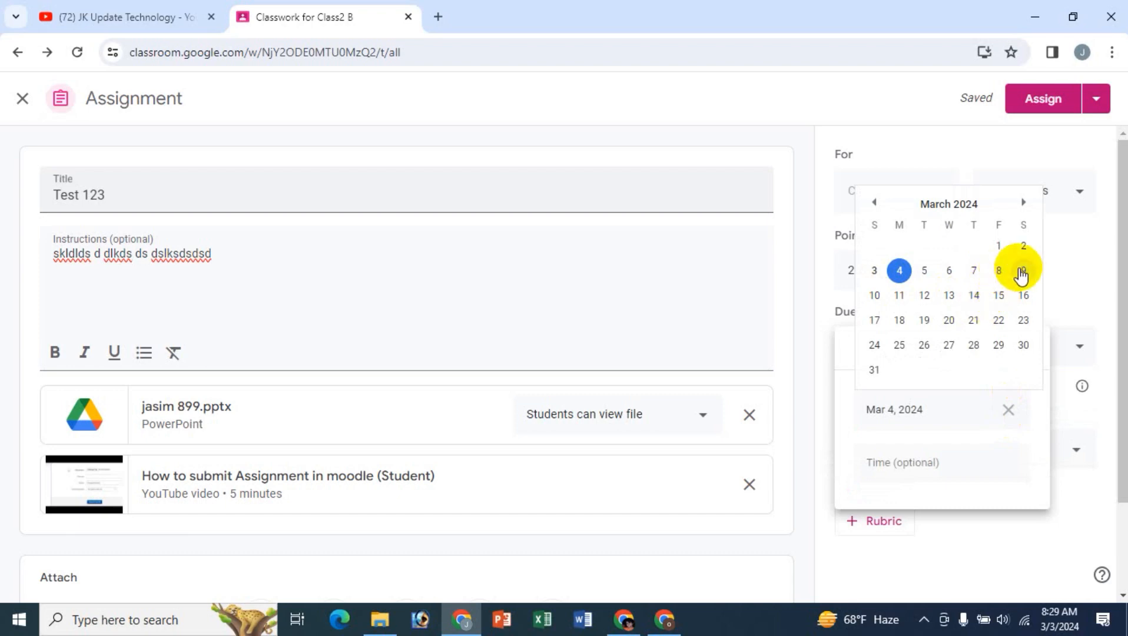
pyautogui.click(874, 295)
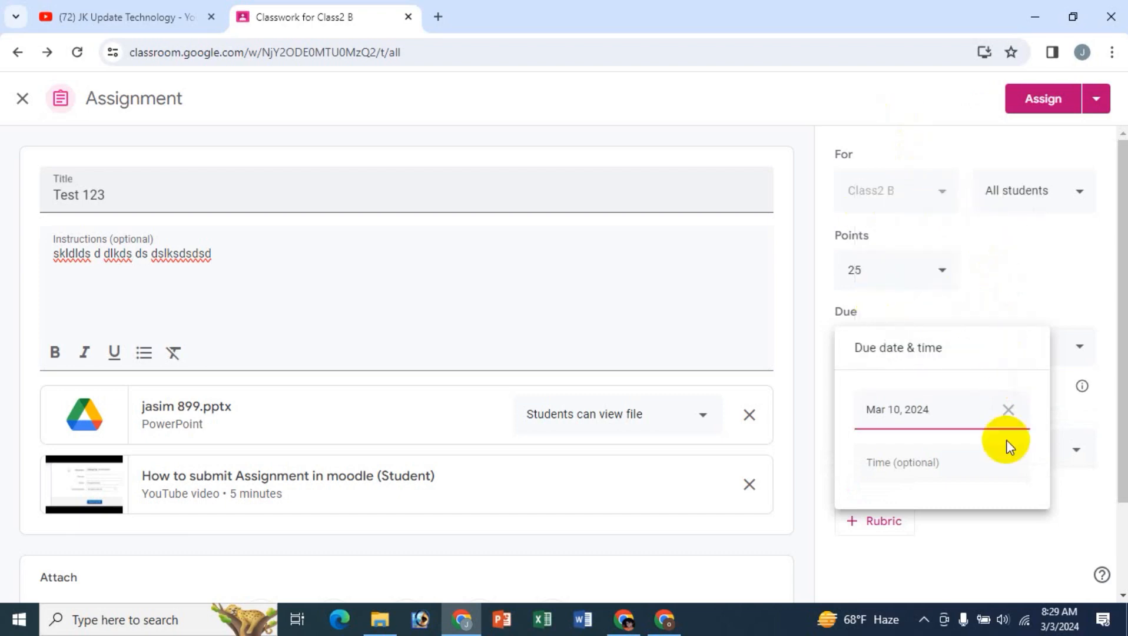
pyautogui.click(908, 150)
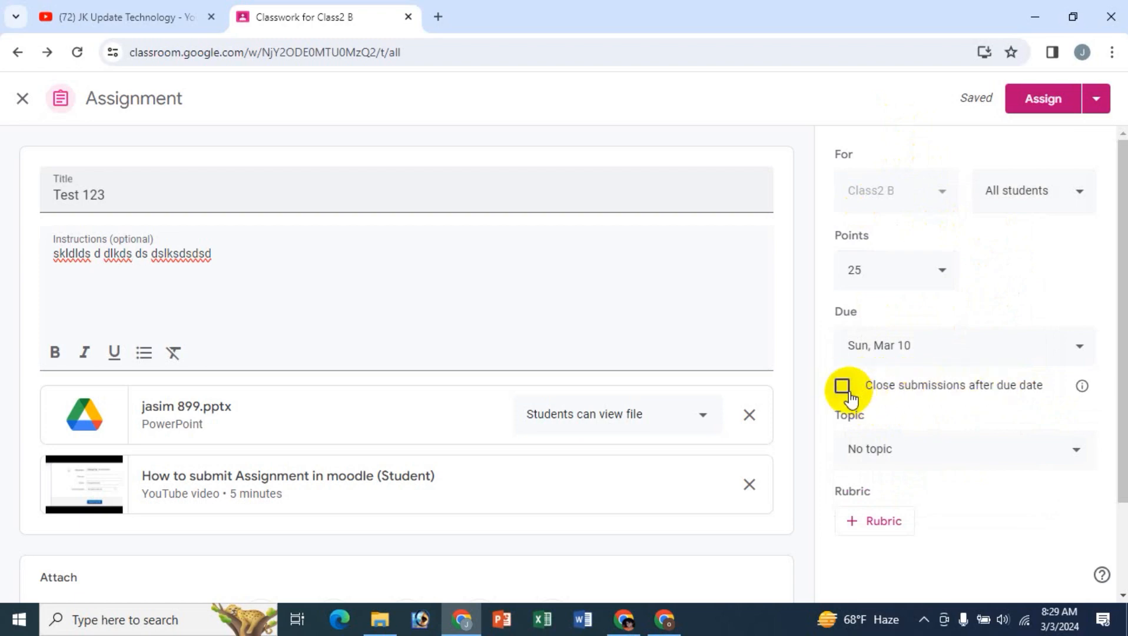
pyautogui.click(909, 412)
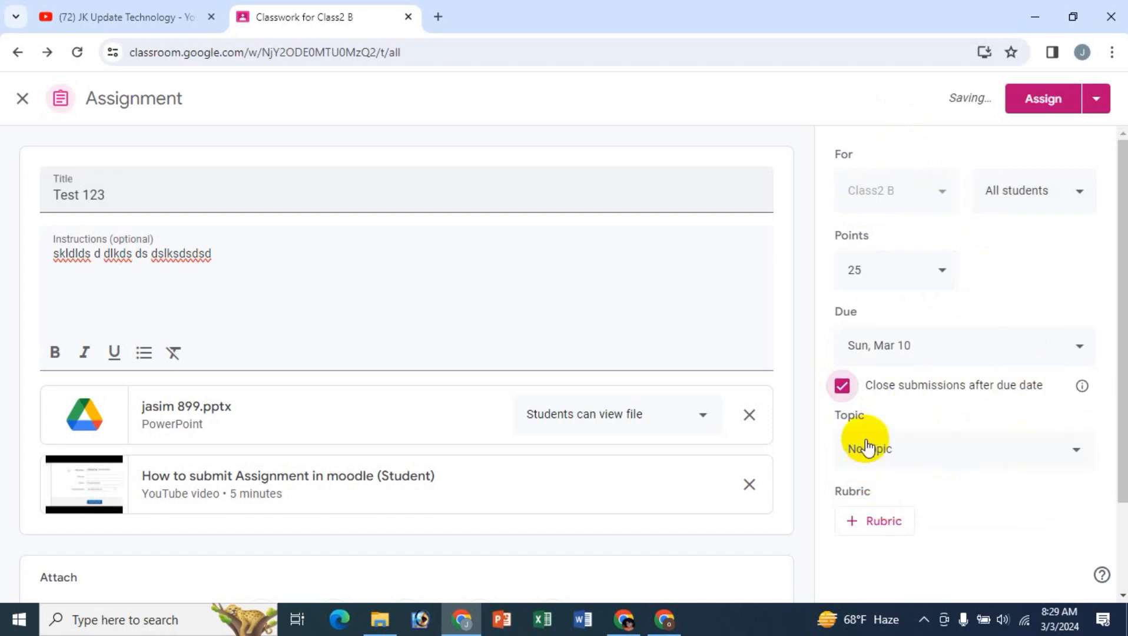
# - Create the topic "Topic 2" for the assignment and view the rubric options without adding one
pyautogui.click(952, 462)
pyautogui.click(883, 535)
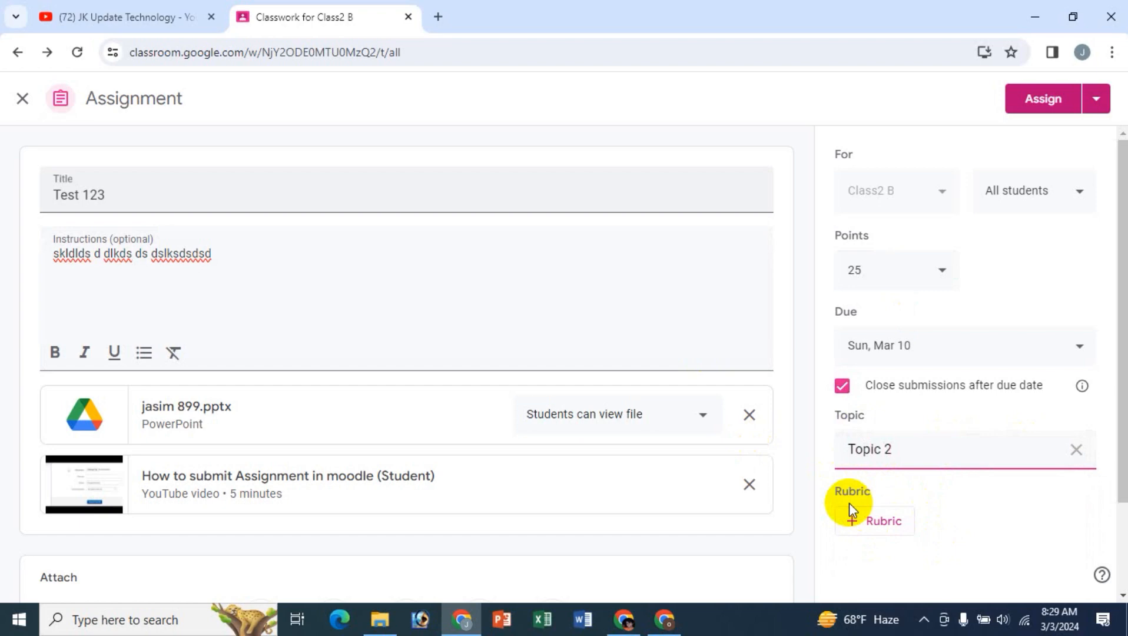
pyautogui.click(883, 522)
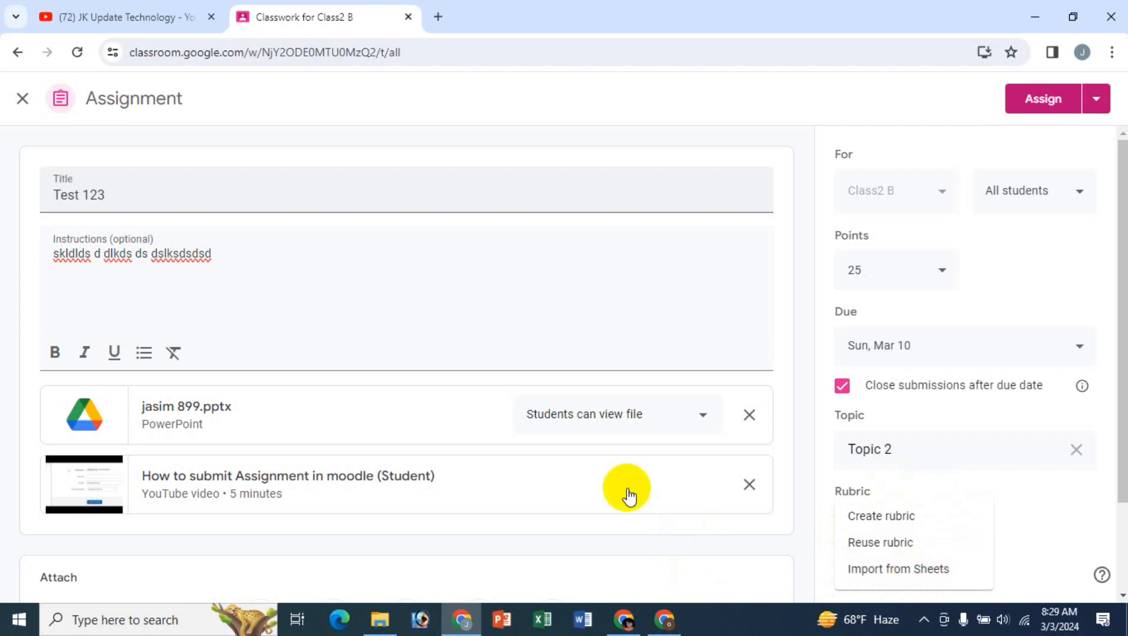
pyautogui.click(870, 96)
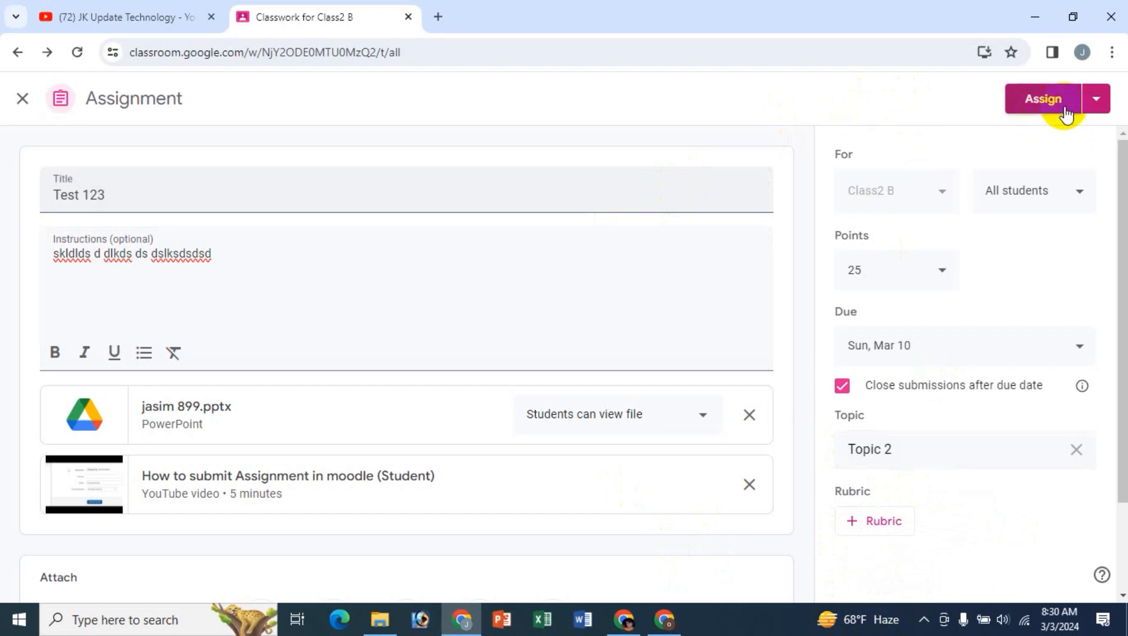
# - Check the alternative posting options and assign Test 123 to the class
pyautogui.click(1096, 100)
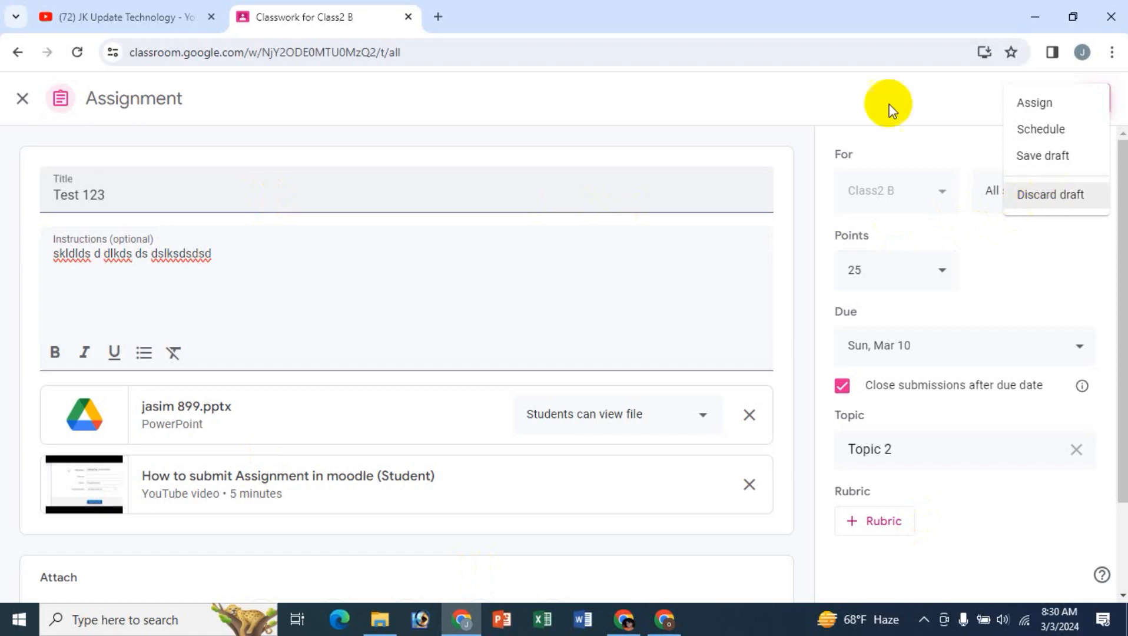
pyautogui.click(801, 96)
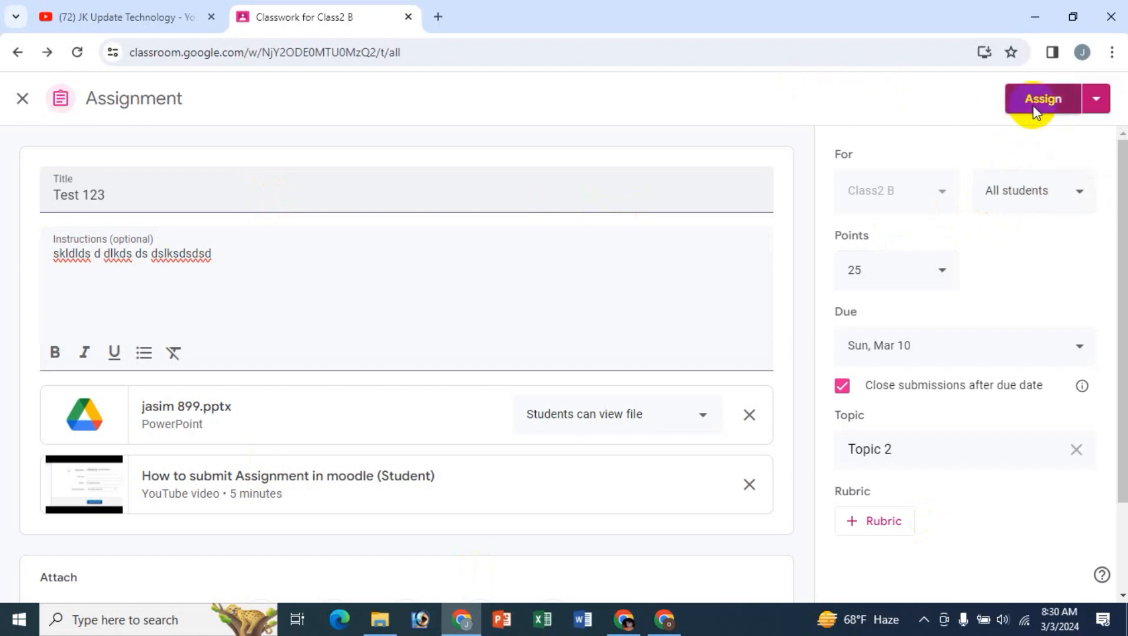
pyautogui.click(1035, 111)
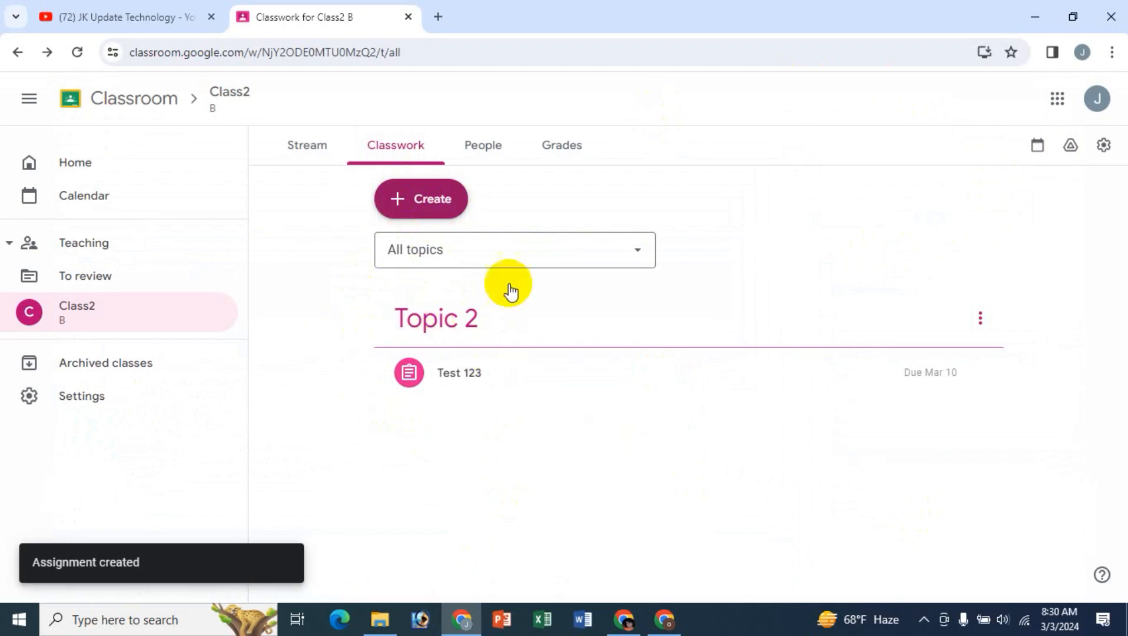
# - Review the types of classwork that can be created and the topic filter choices on Class2's Classwork page
pyautogui.click(413, 200)
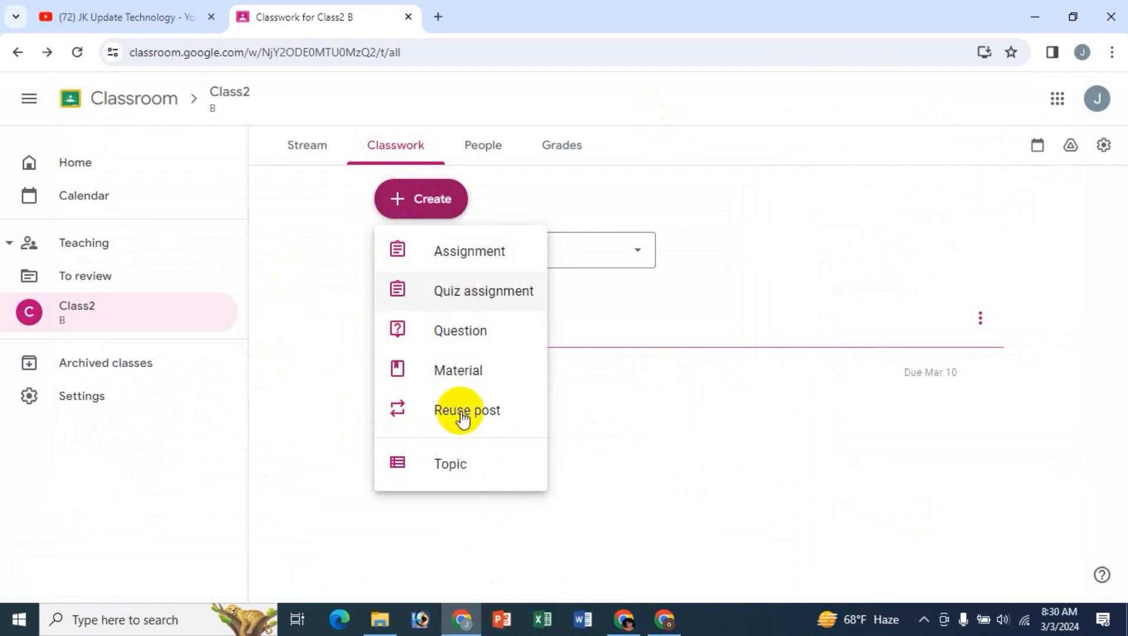
pyautogui.click(304, 197)
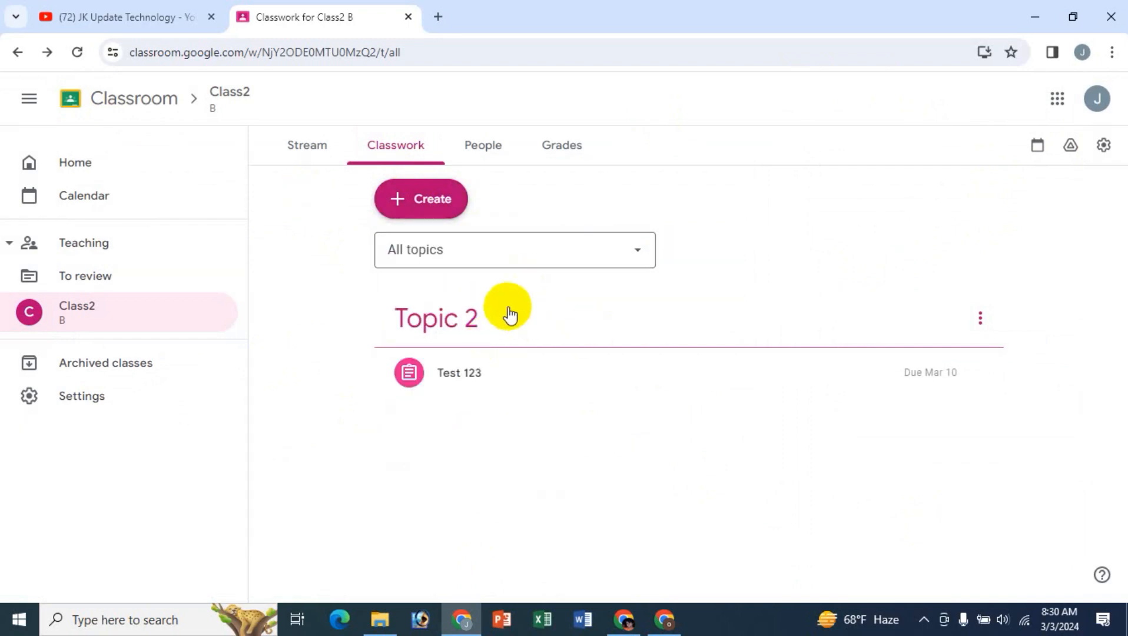
pyautogui.click(611, 255)
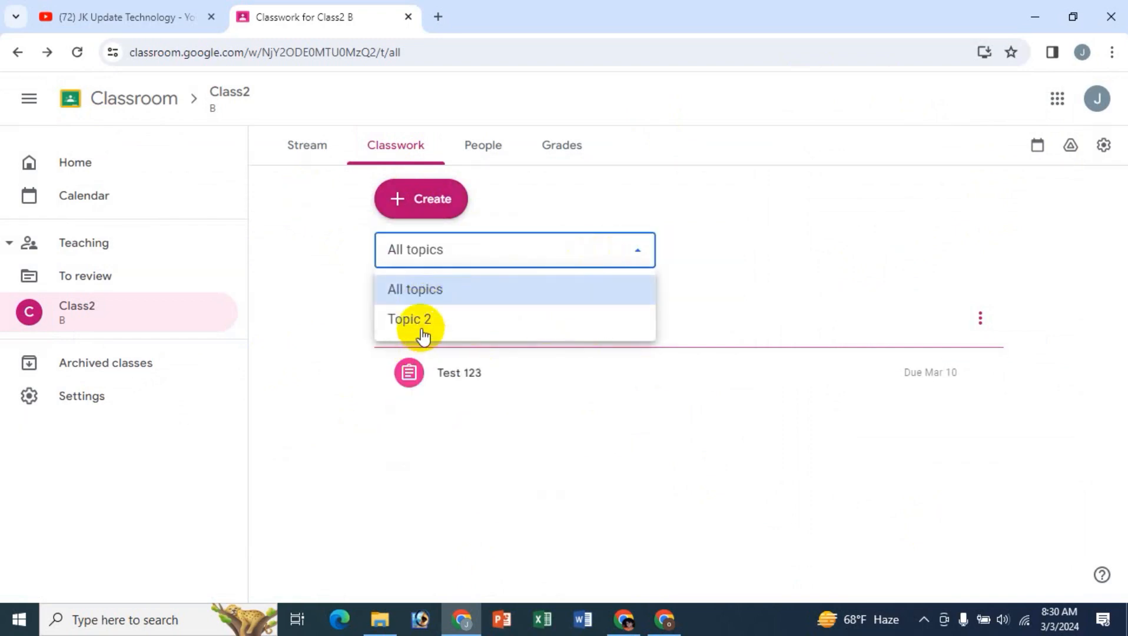
pyautogui.click(302, 197)
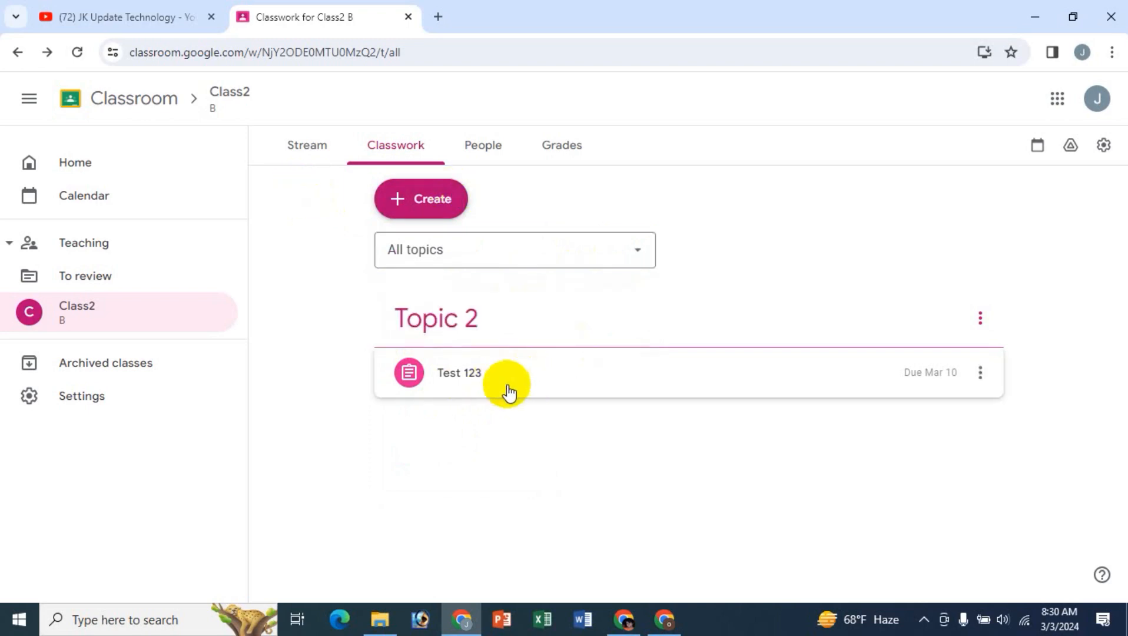
# - Check the options available for the Test 123 assignment
pyautogui.click(980, 374)
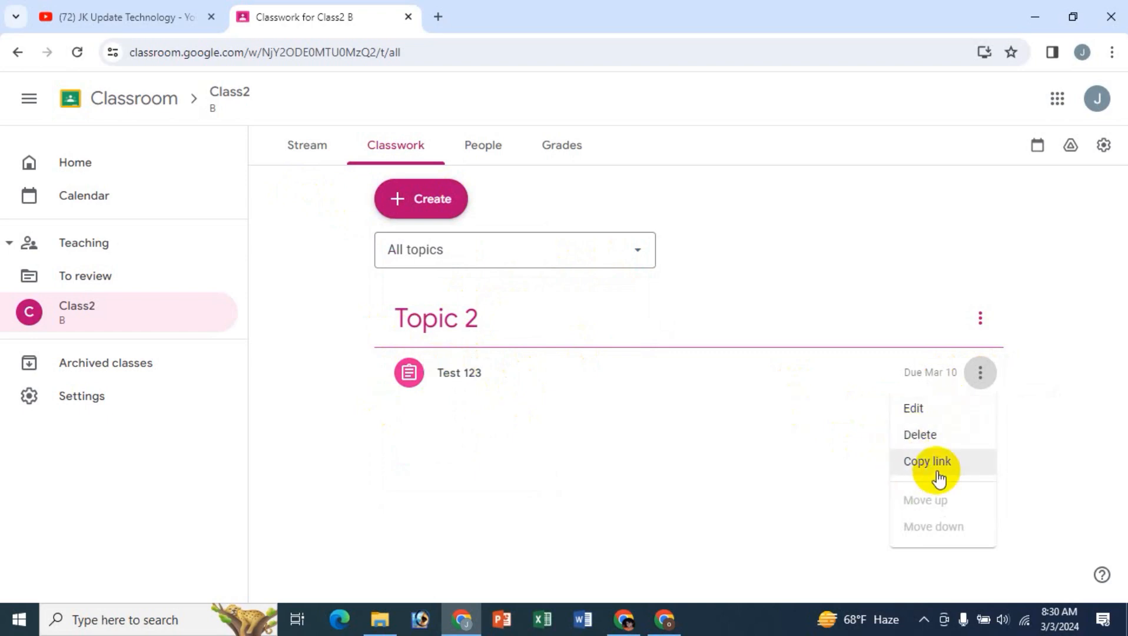
pyautogui.click(318, 268)
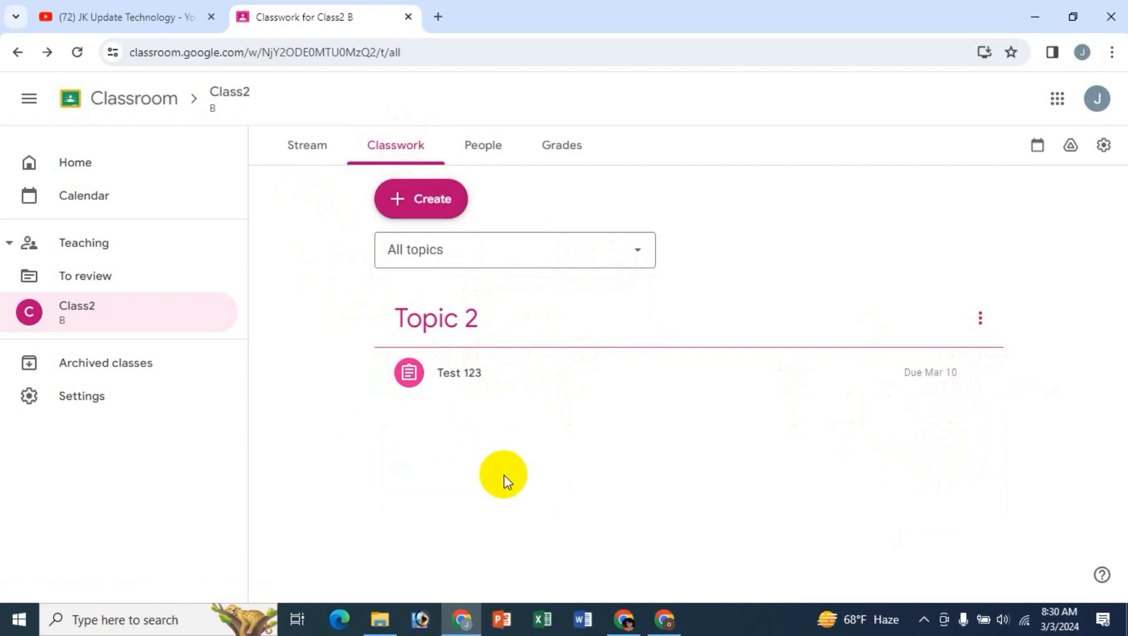
# - View Class2's members and check how to invite a suggested contact as a teacher, without sending the invitation
pyautogui.click(482, 154)
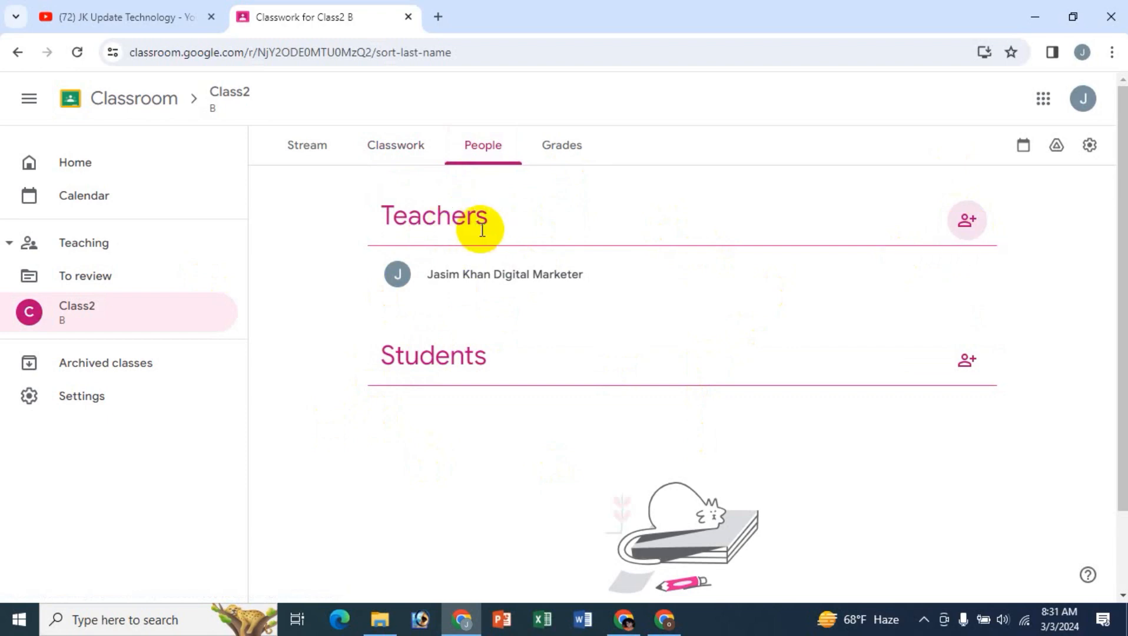
pyautogui.click(968, 221)
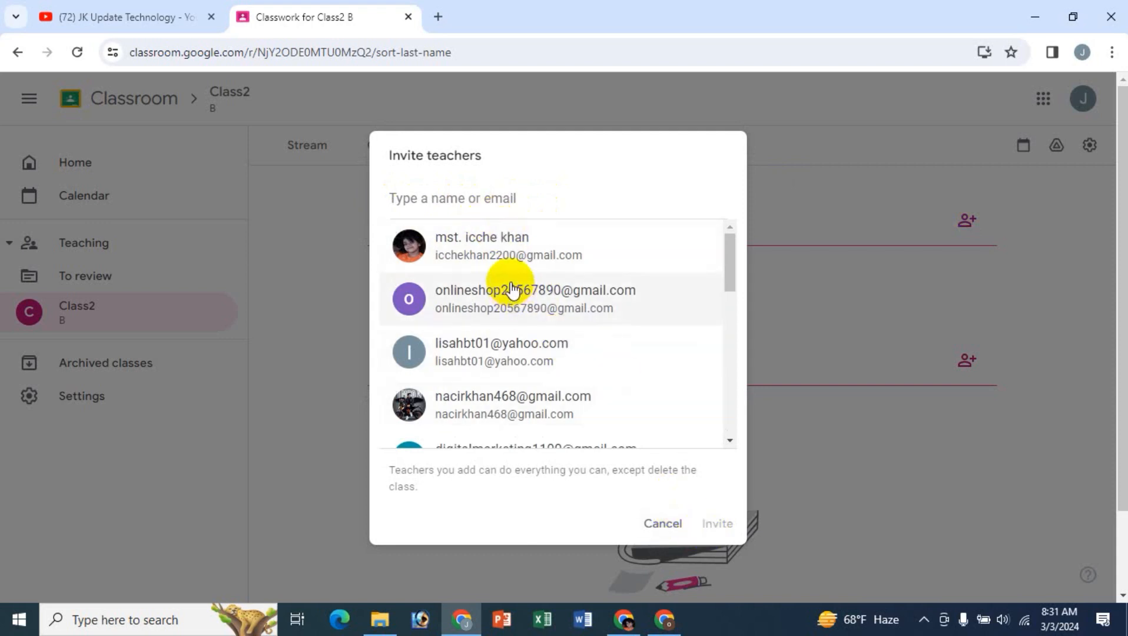
pyautogui.click(502, 248)
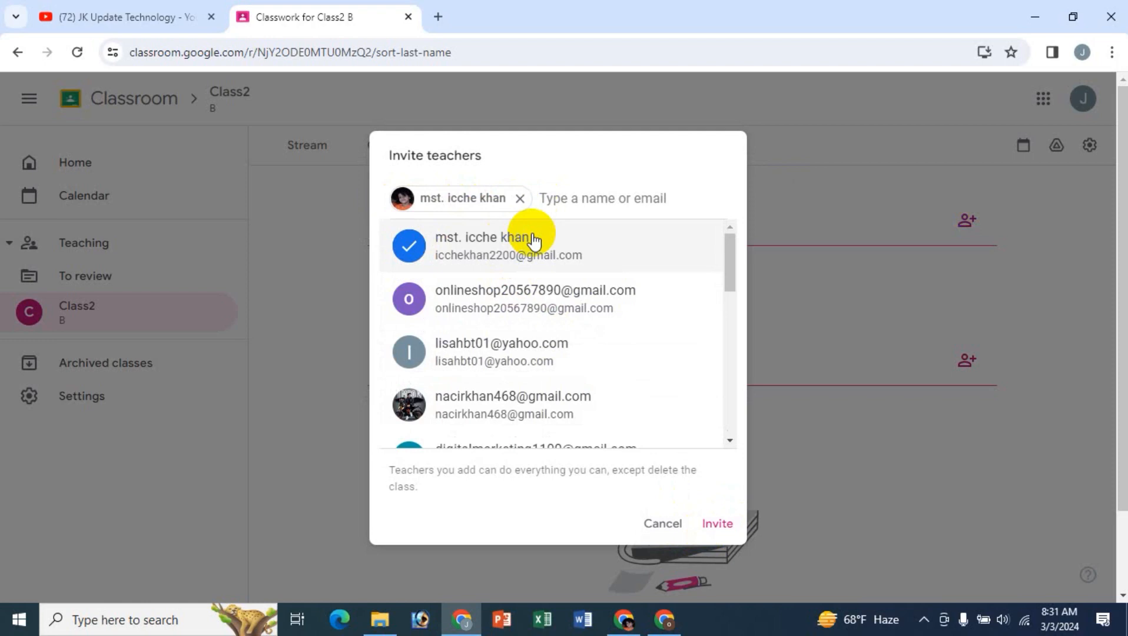
pyautogui.click(663, 524)
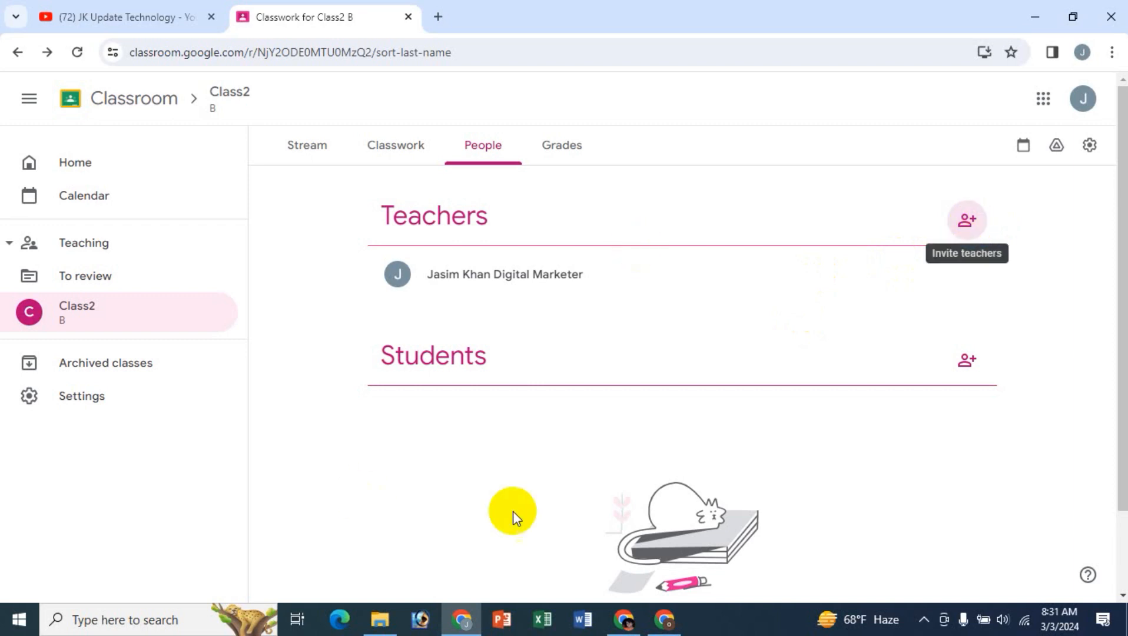
# - Invite the first two suggested contacts to Class2 as students, checking the second contact's account in the other browser profile
pyautogui.click(965, 366)
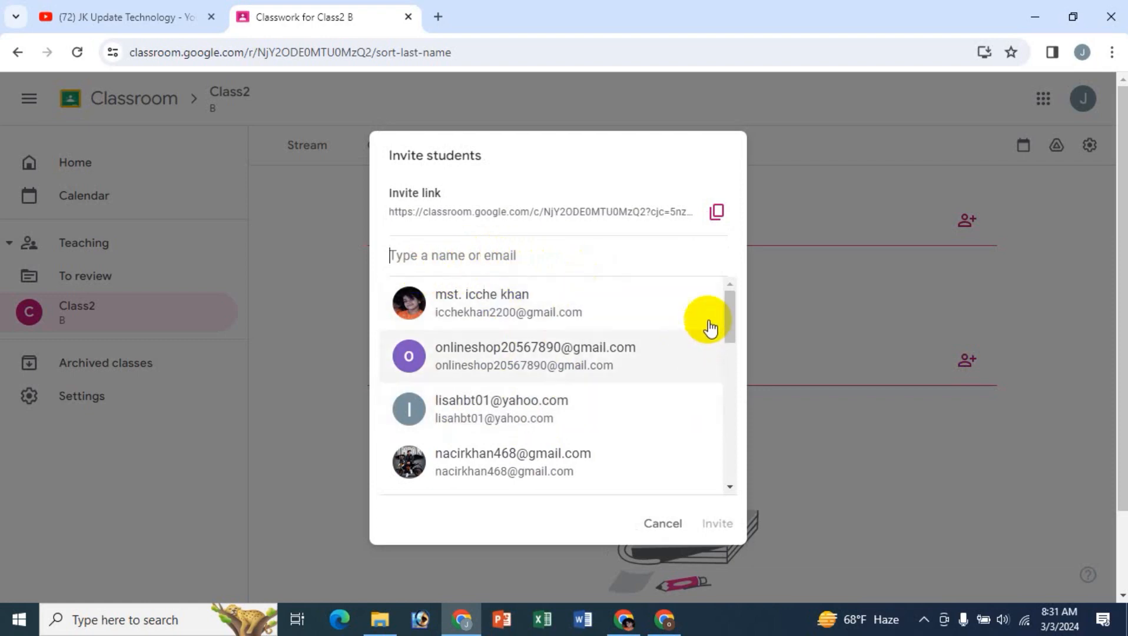
pyautogui.moveTo(728, 311); pyautogui.dragTo(727, 275)
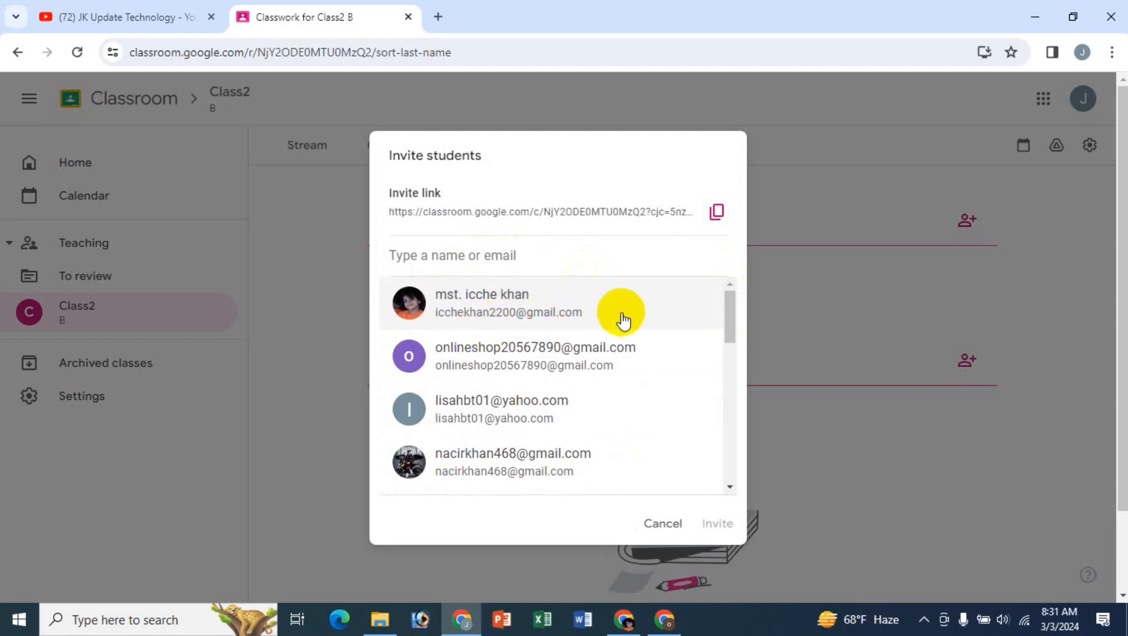
pyautogui.click(475, 305)
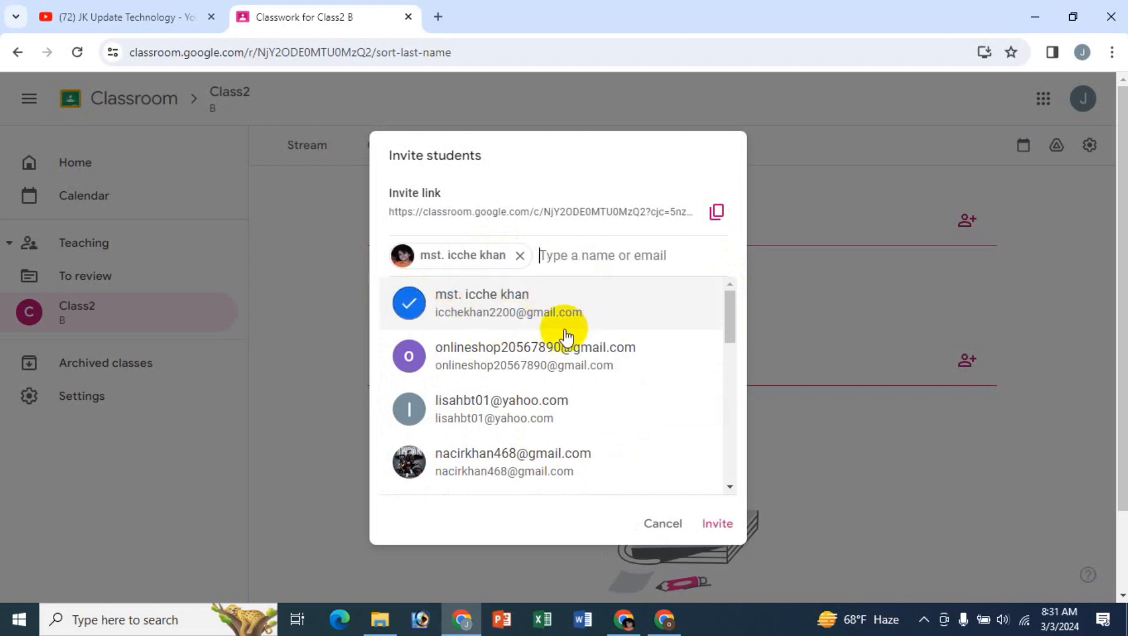
pyautogui.click(664, 619)
pyautogui.click(1087, 128)
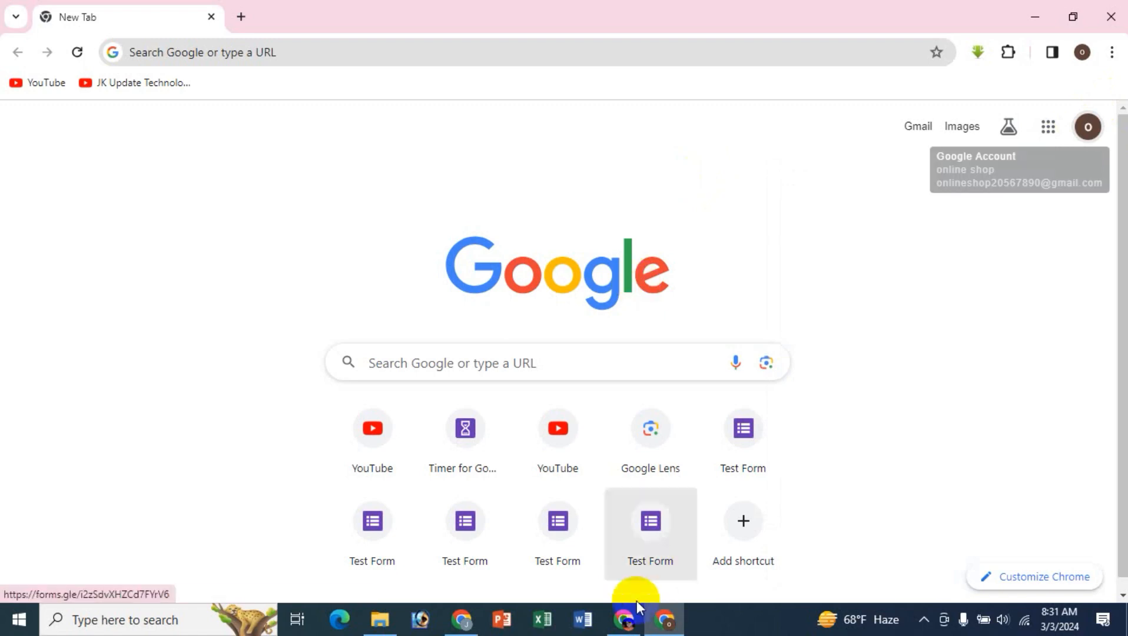
pyautogui.click(463, 618)
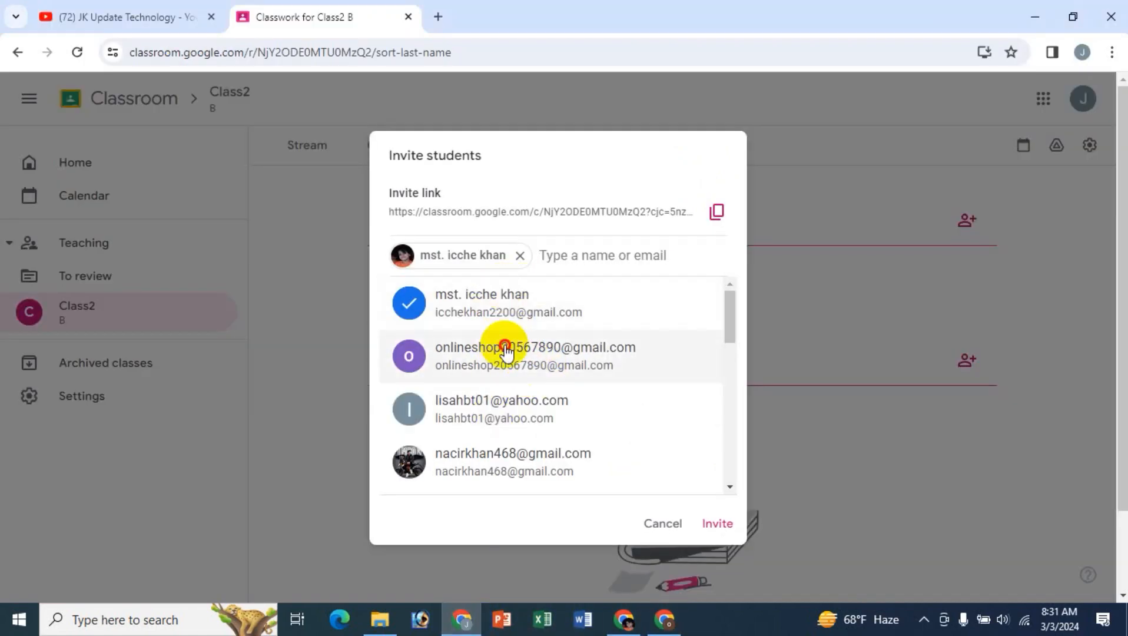
pyautogui.click(505, 348)
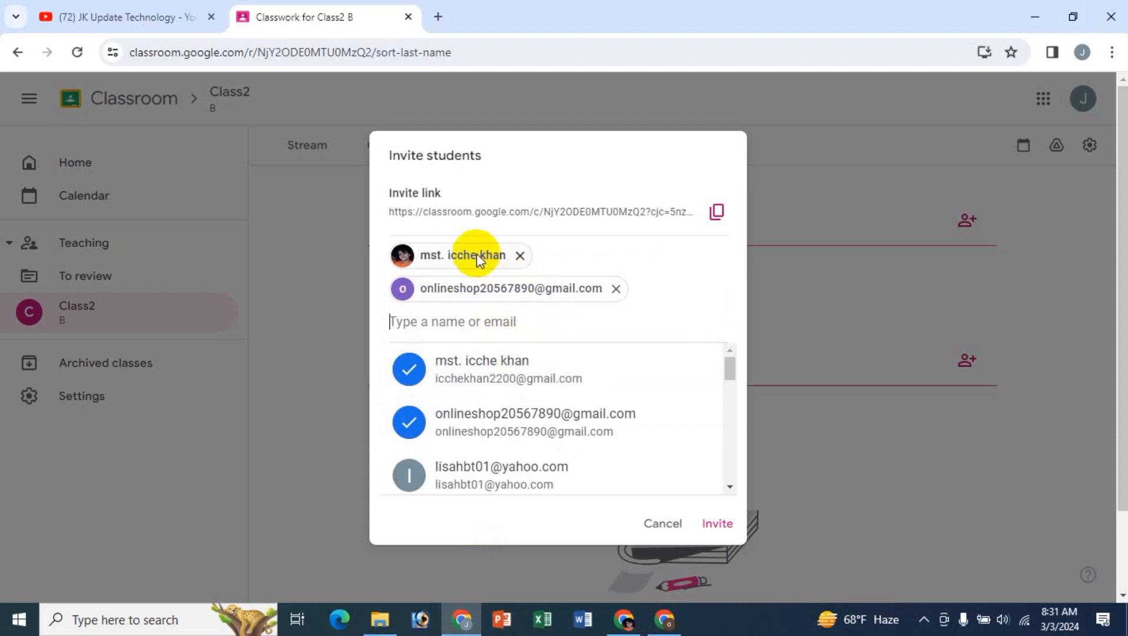
pyautogui.click(717, 523)
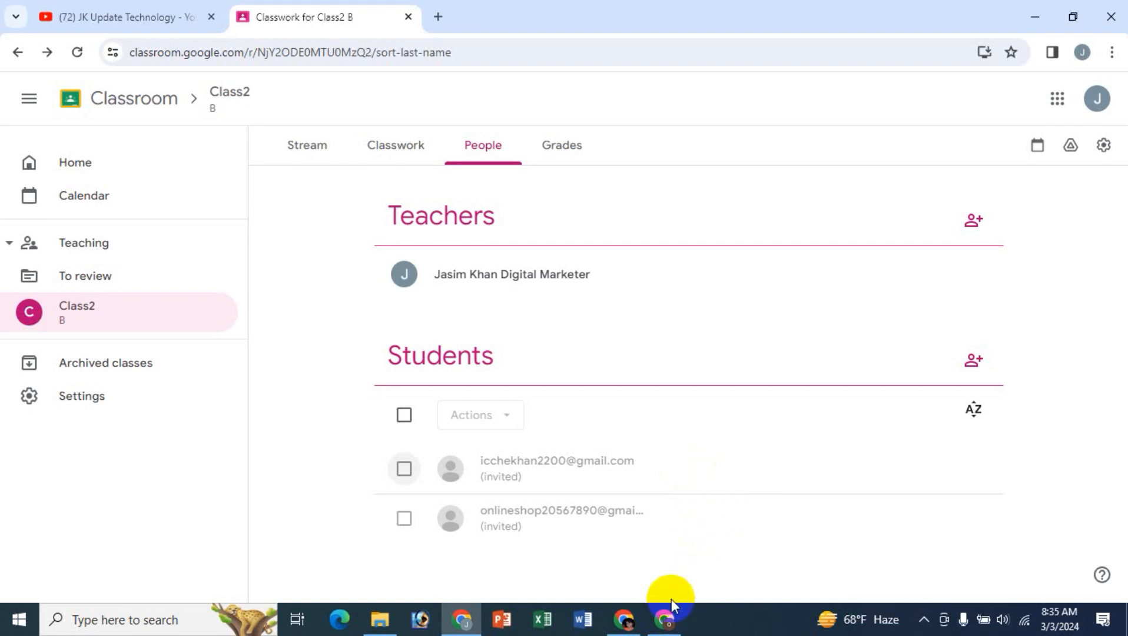
# - Switch to the student's browser profile and join Class2 B from the class invitation email in Gmail, dismissing the introductory tip
pyautogui.click(665, 615)
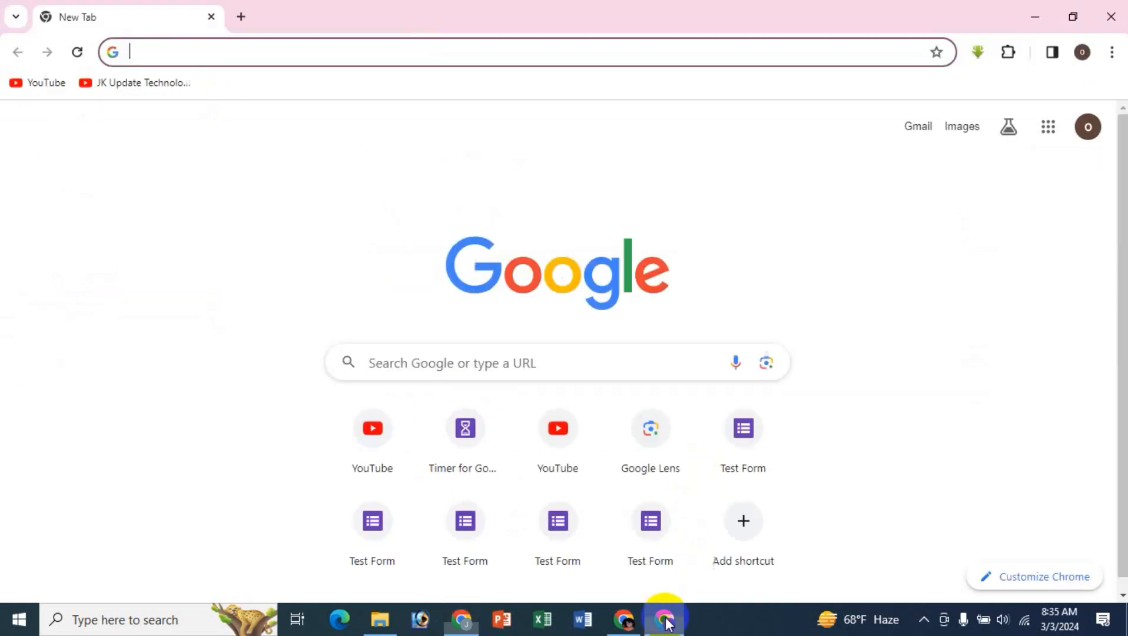
pyautogui.click(914, 128)
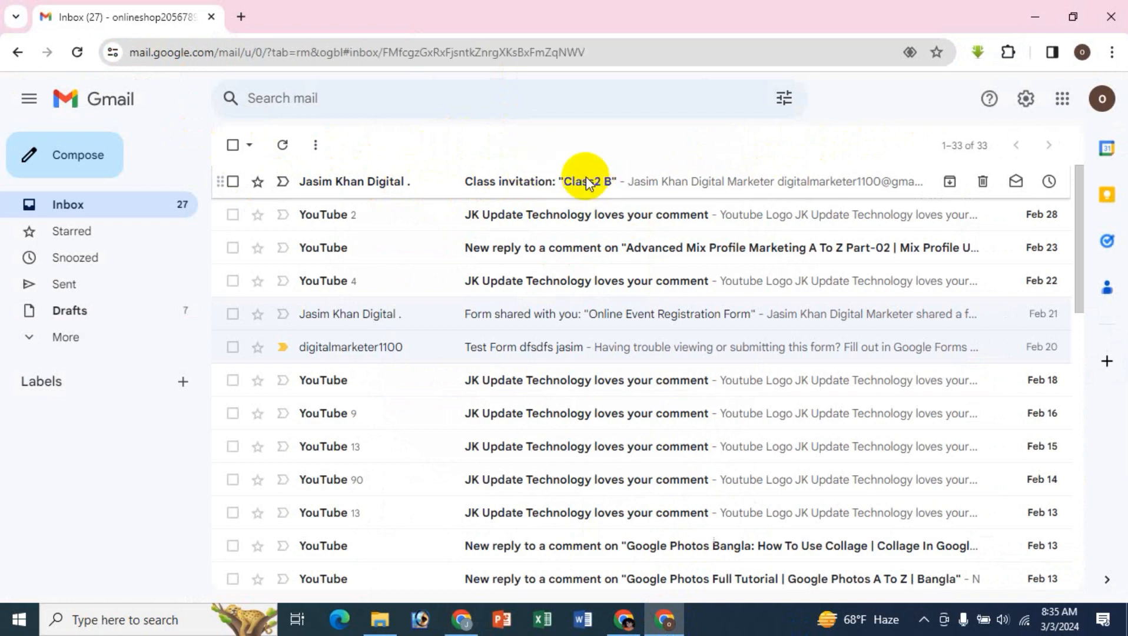
pyautogui.click(587, 181)
pyautogui.scroll(-2, 868, 459)
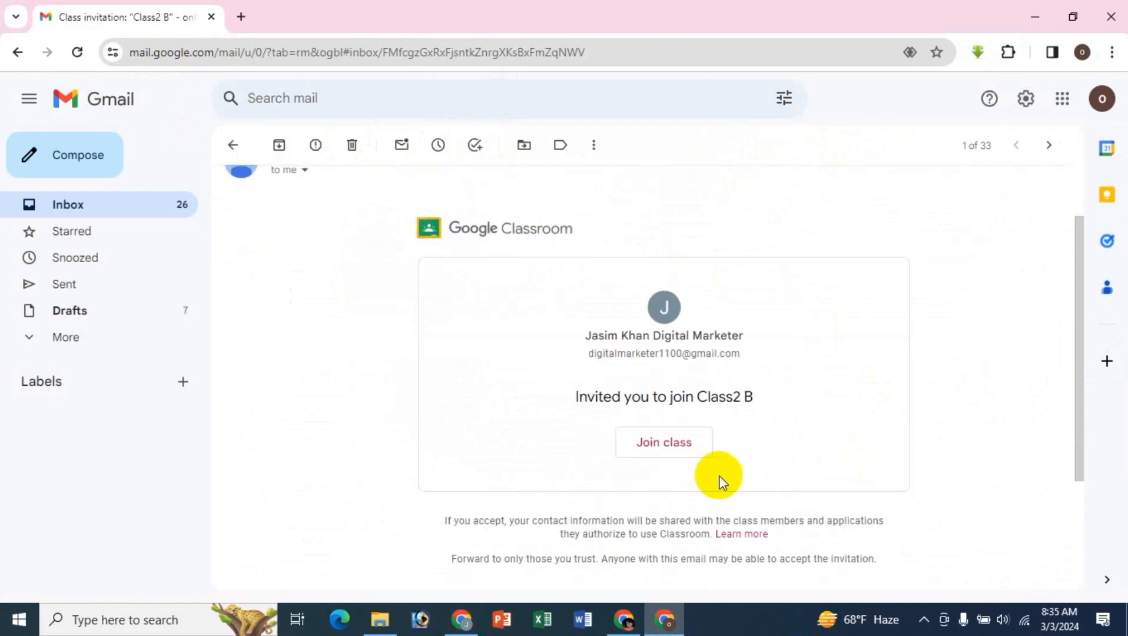
pyautogui.scroll(2, 755, 408)
pyautogui.scroll(-1, 780, 416)
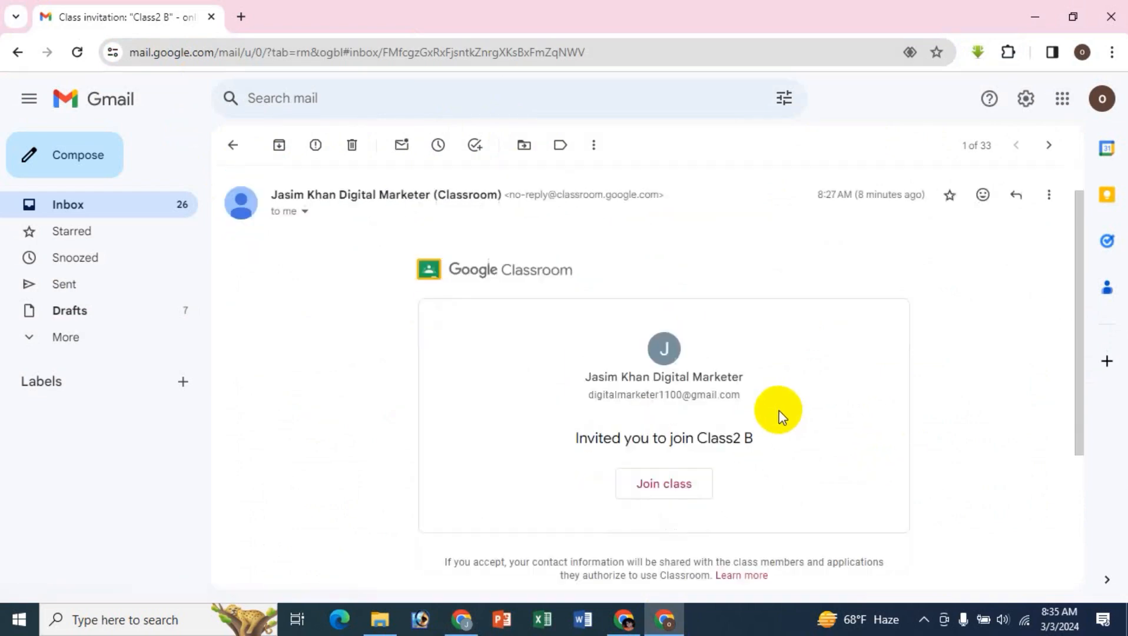
pyautogui.scroll(-1, 765, 423)
pyautogui.click(663, 445)
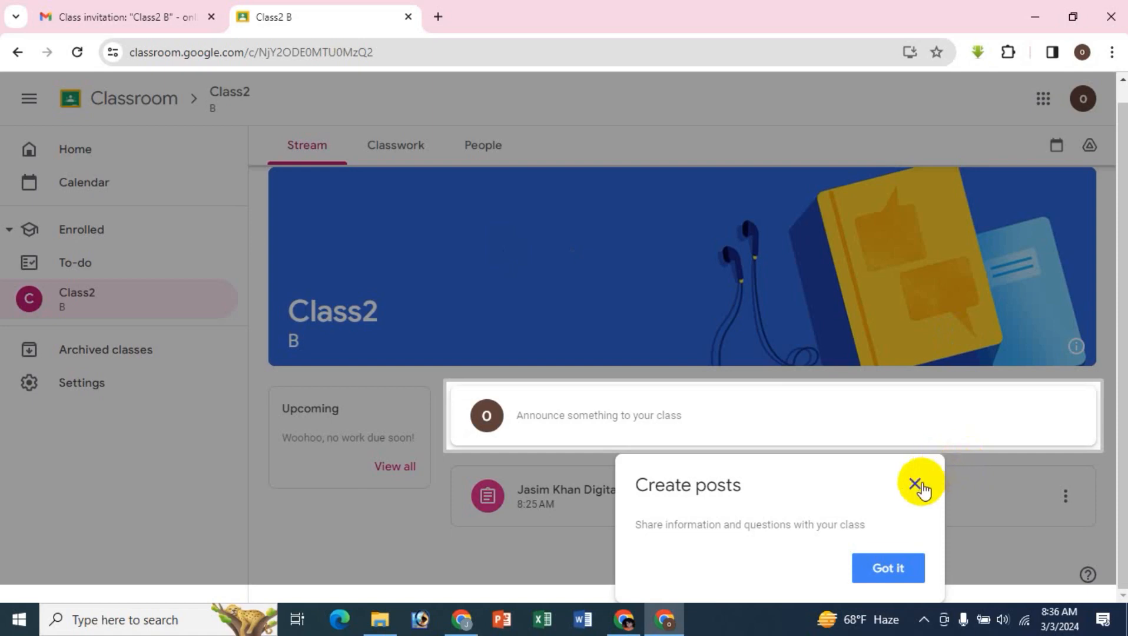
pyautogui.click(889, 569)
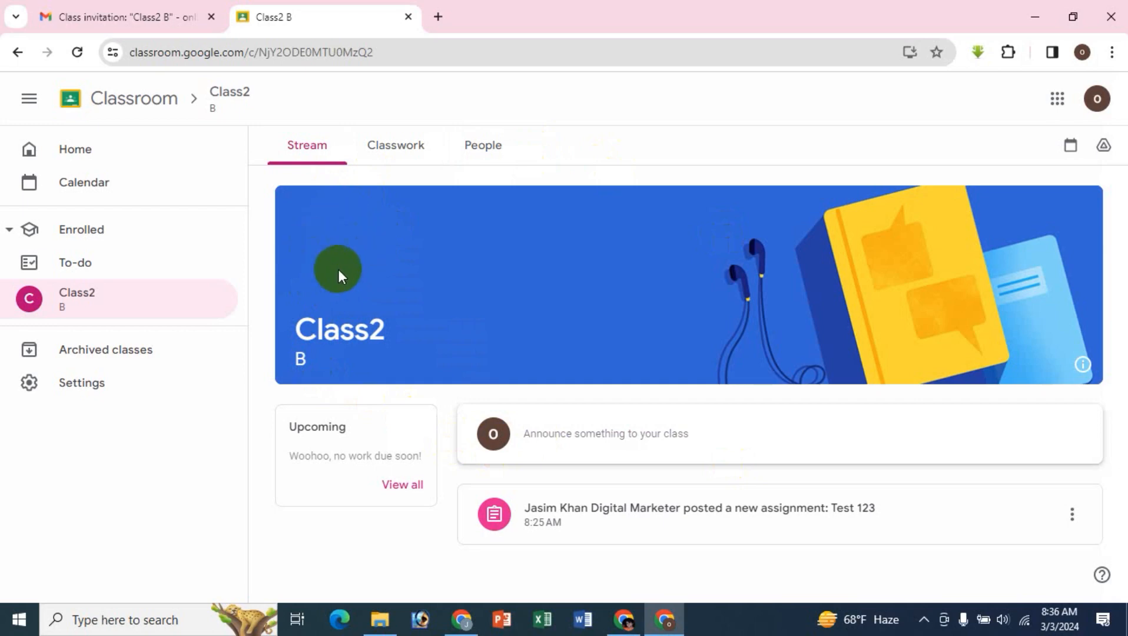
# - Draft the announcement "fdffsd" in the Class2 stream as the student
pyautogui.click(313, 156)
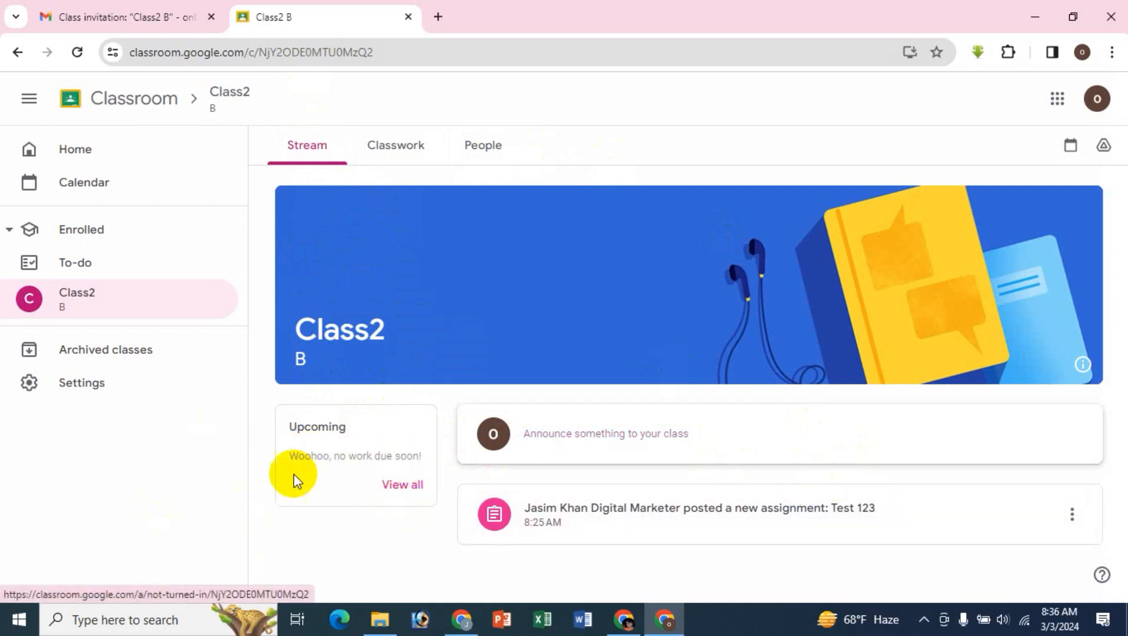
pyautogui.click(599, 438)
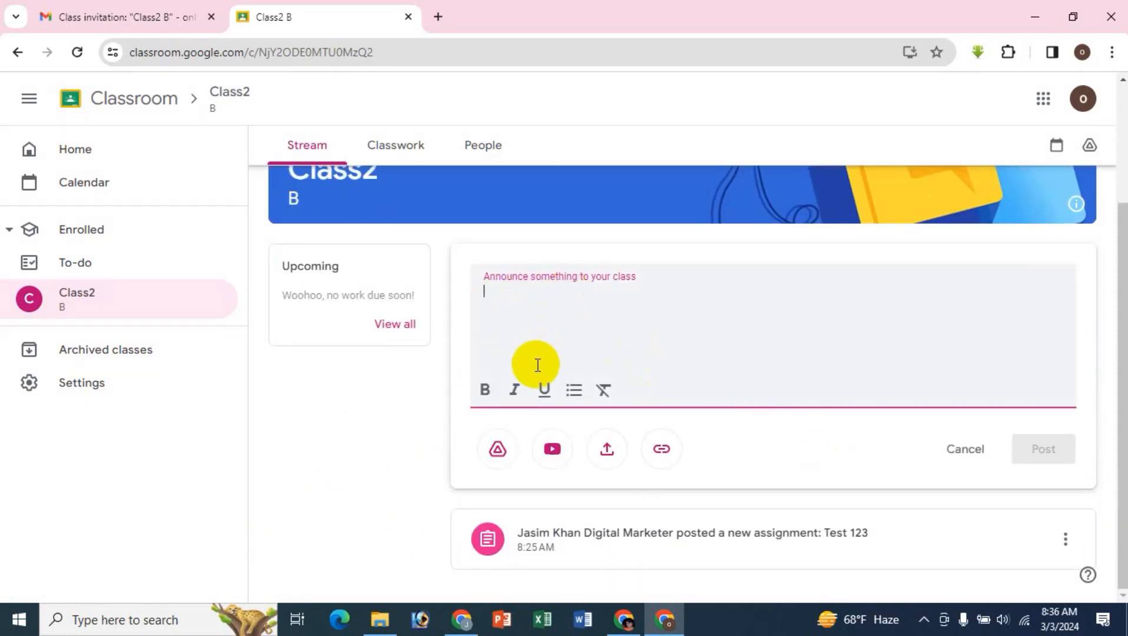
pyautogui.write('sd')
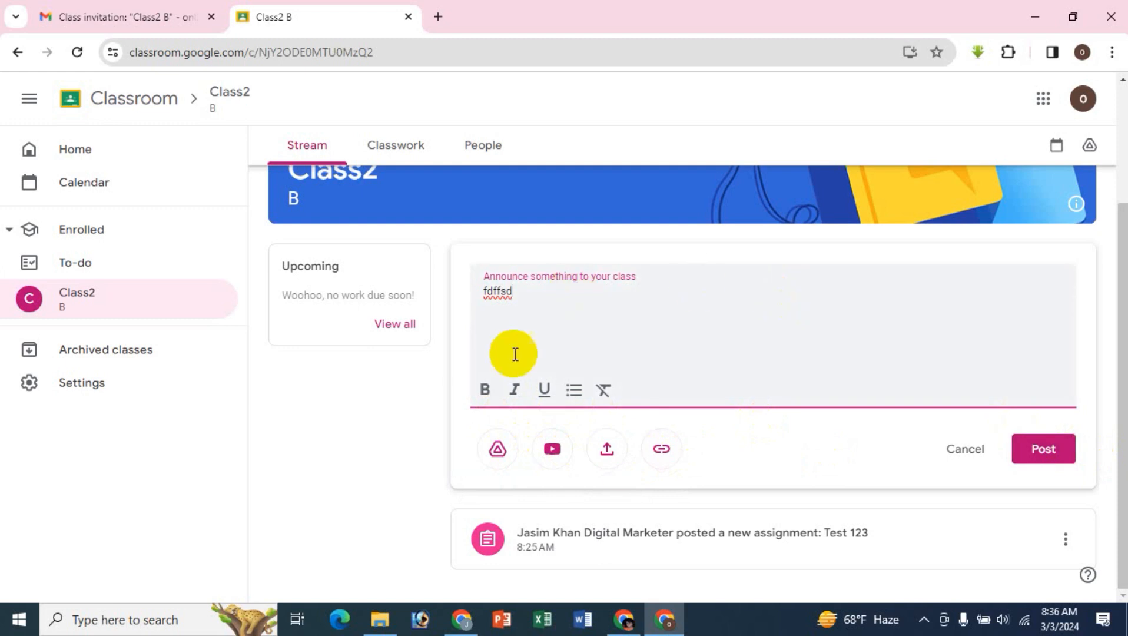
# - Leave the unposted announcement and view the Test 123 assignment's details, dismissing the due-date notice and the file tip
pyautogui.click(599, 538)
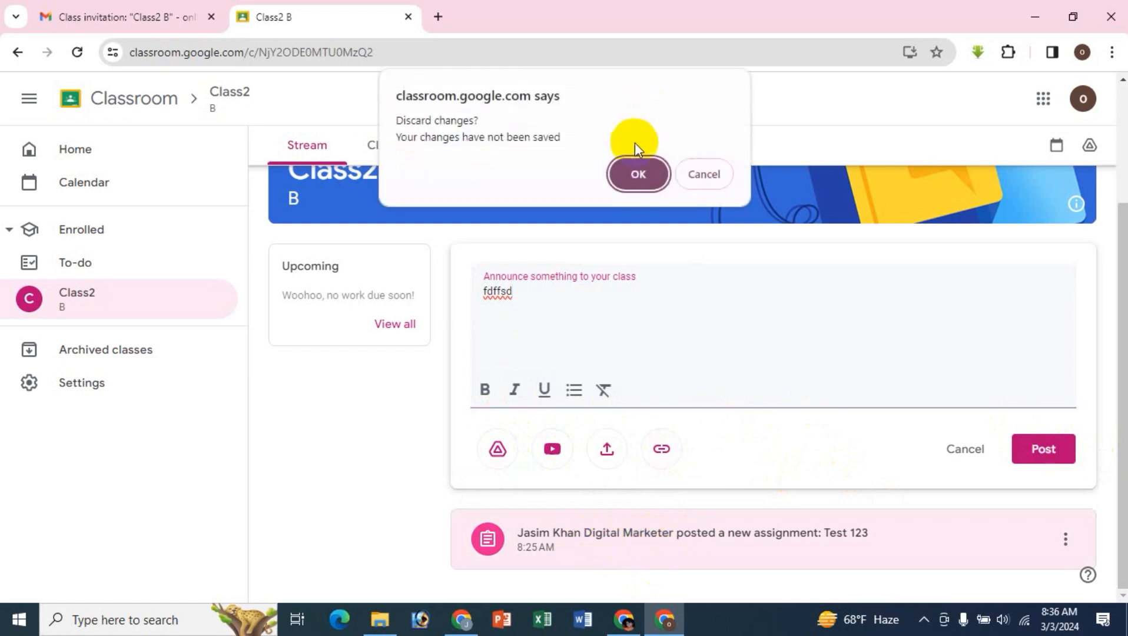
pyautogui.click(632, 176)
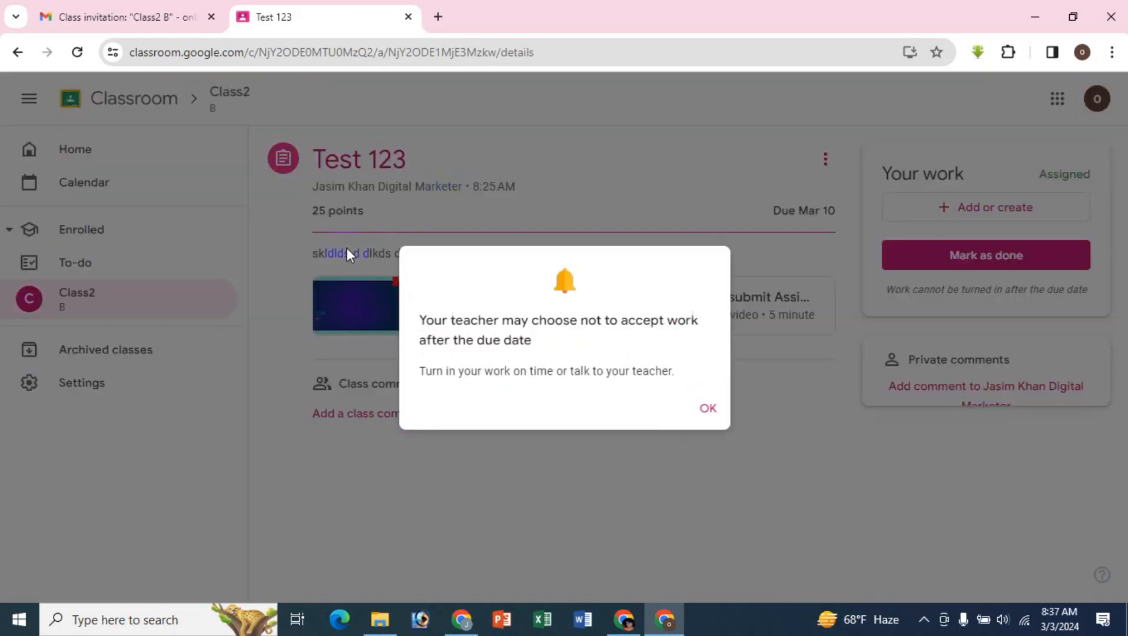
pyautogui.click(708, 409)
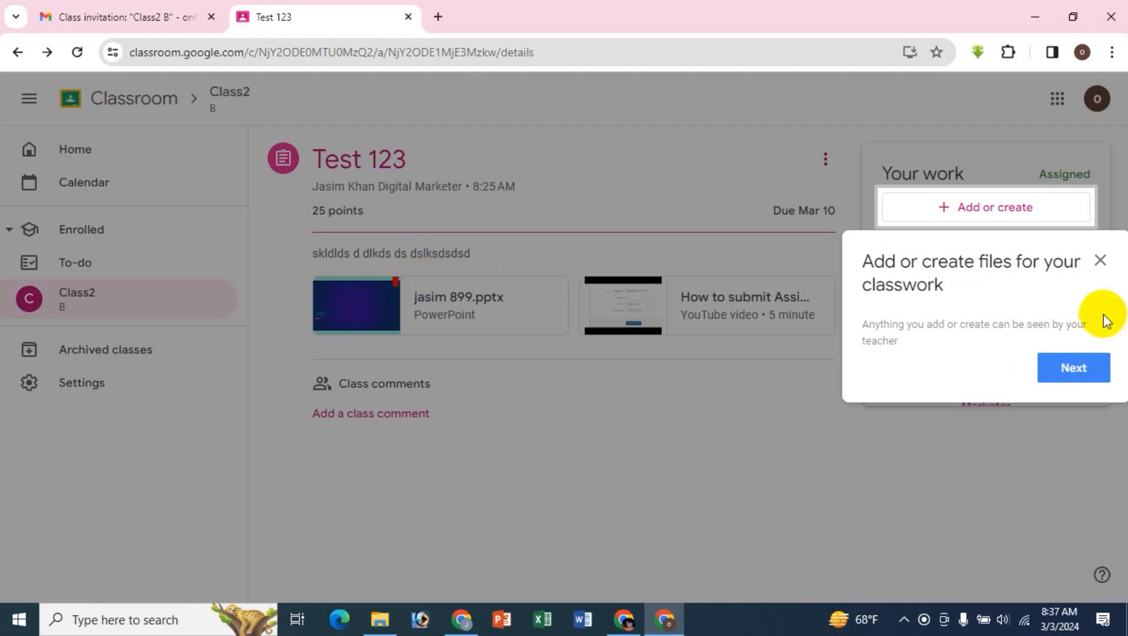
pyautogui.click(1100, 262)
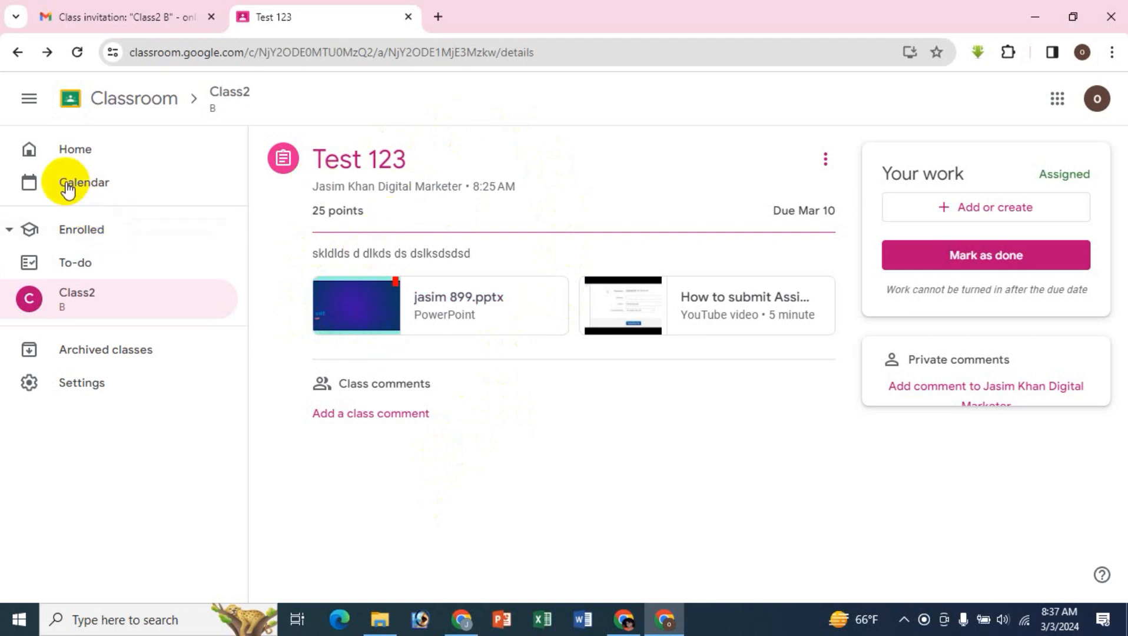
# - Return to the student's Classroom home page, dismiss the navigation notice and reopen Class2
pyautogui.click(73, 155)
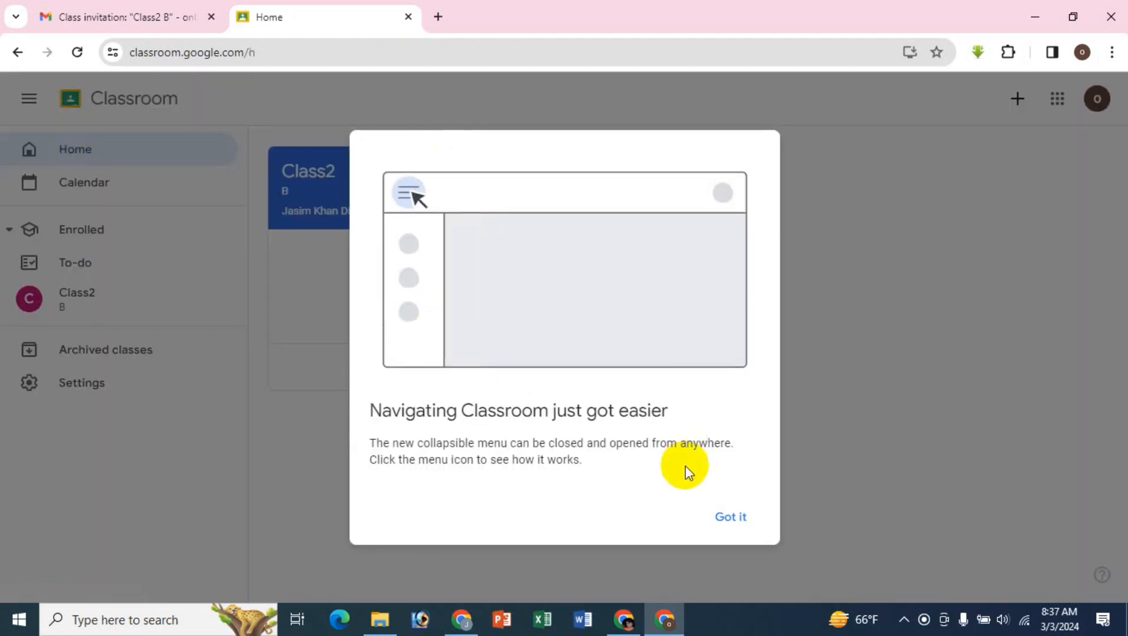
pyautogui.click(730, 516)
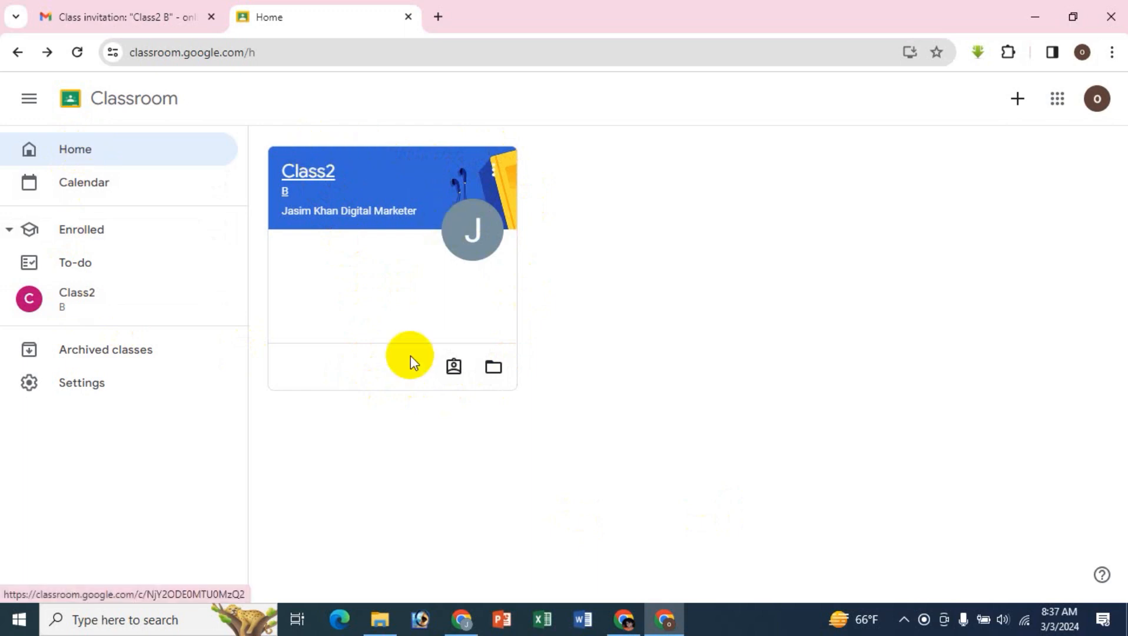
pyautogui.click(315, 173)
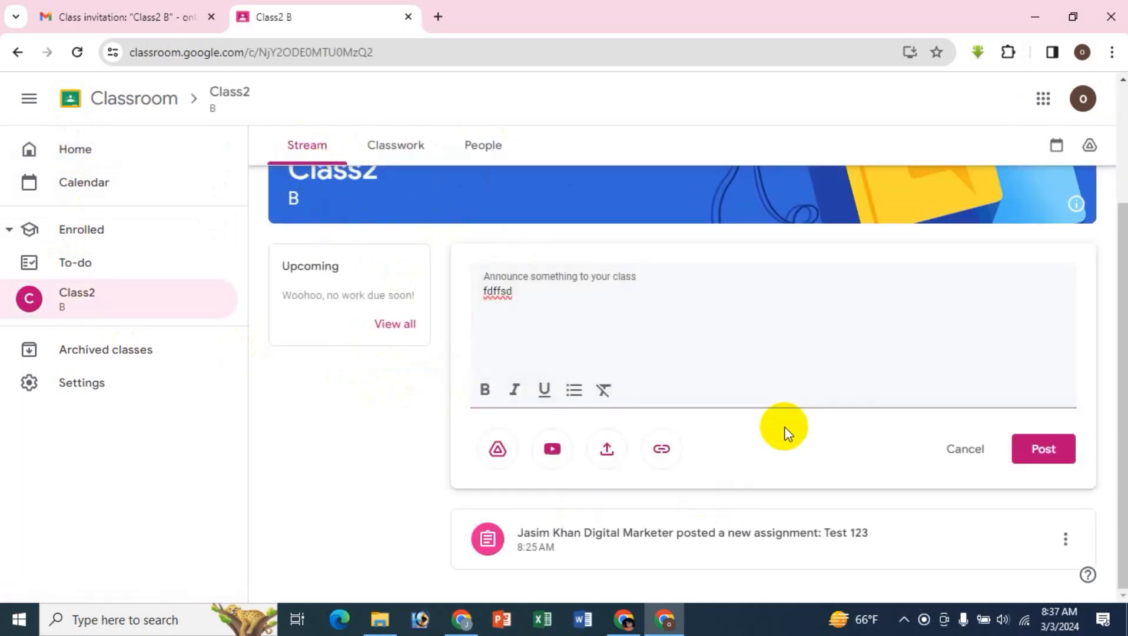
# - Discard the unposted announcement and open Class2's Classwork page, closing the progress-tracking tip
pyautogui.scroll(3, 782, 447)
pyautogui.click(396, 147)
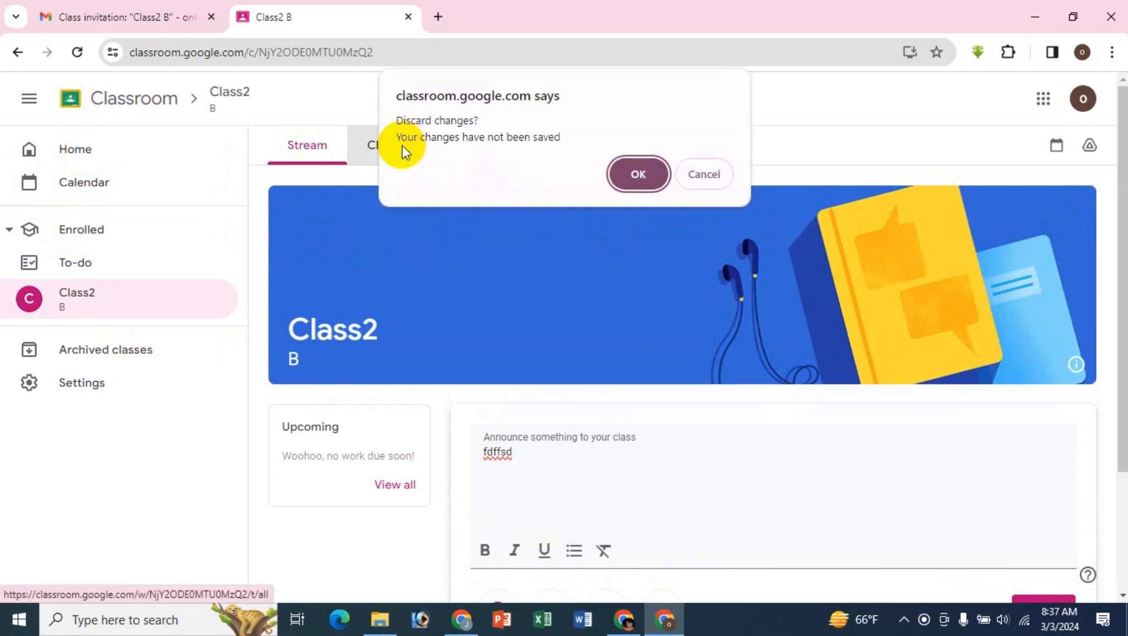
pyautogui.click(636, 174)
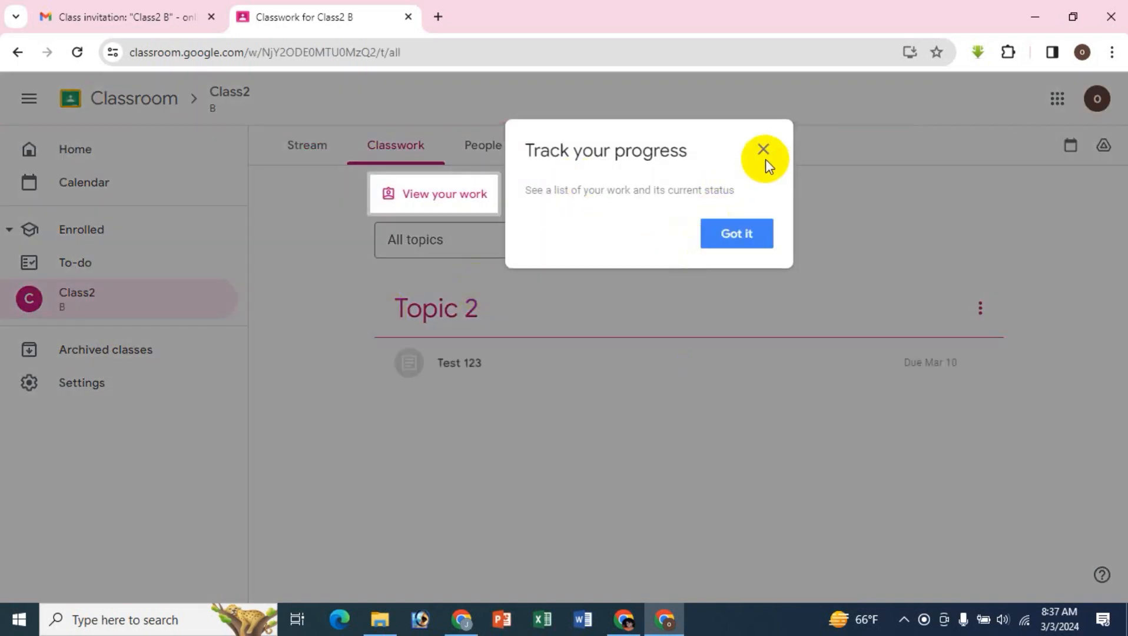
pyautogui.click(764, 156)
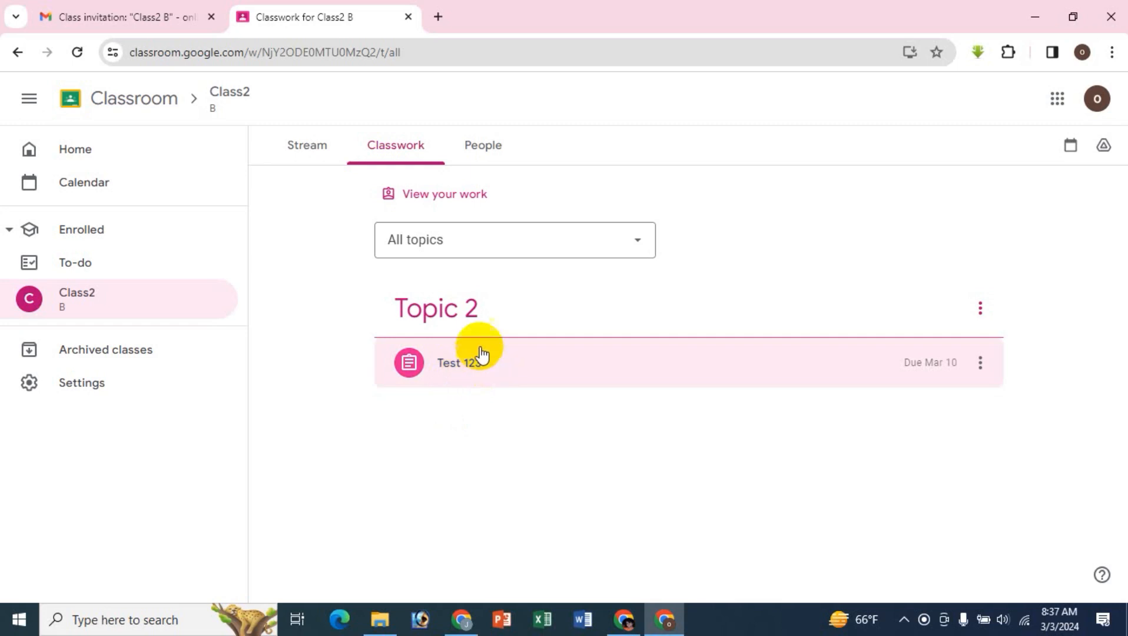
# - Check the student's options for Test 123 and expand the assignment to examine its instructions and attachments
pyautogui.click(981, 363)
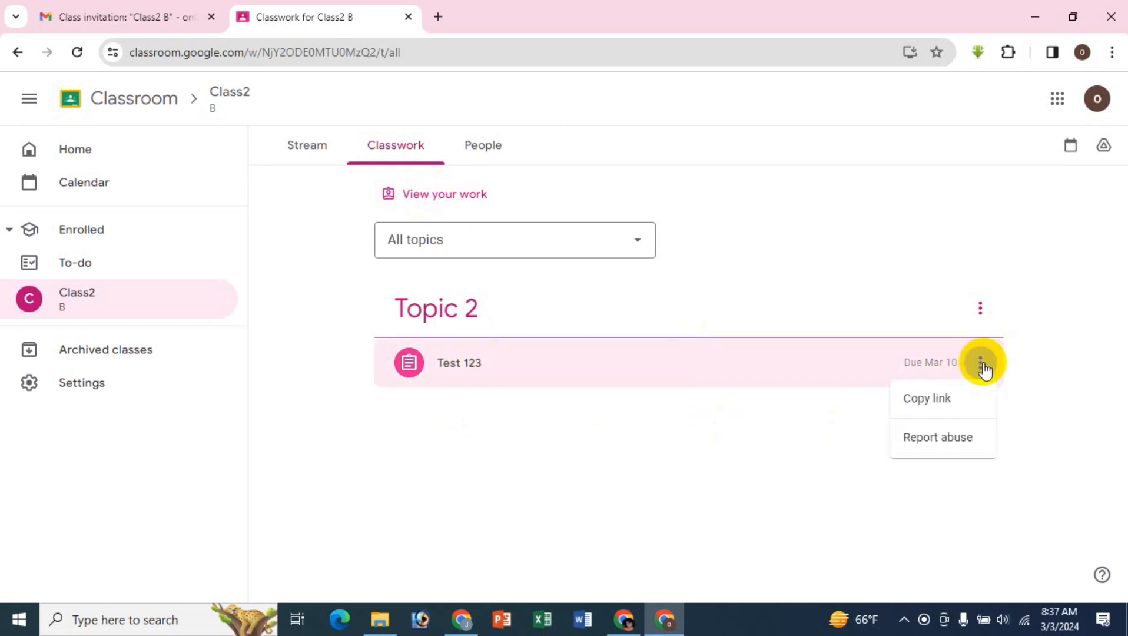
pyautogui.click(730, 451)
pyautogui.click(448, 362)
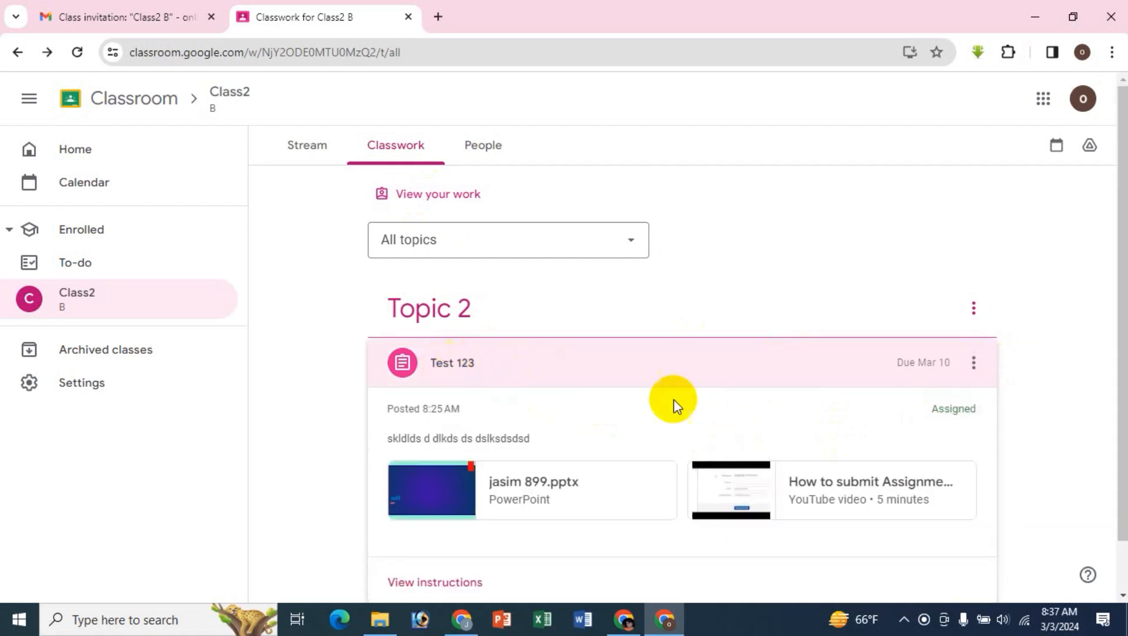
pyautogui.scroll(-1, 698, 508)
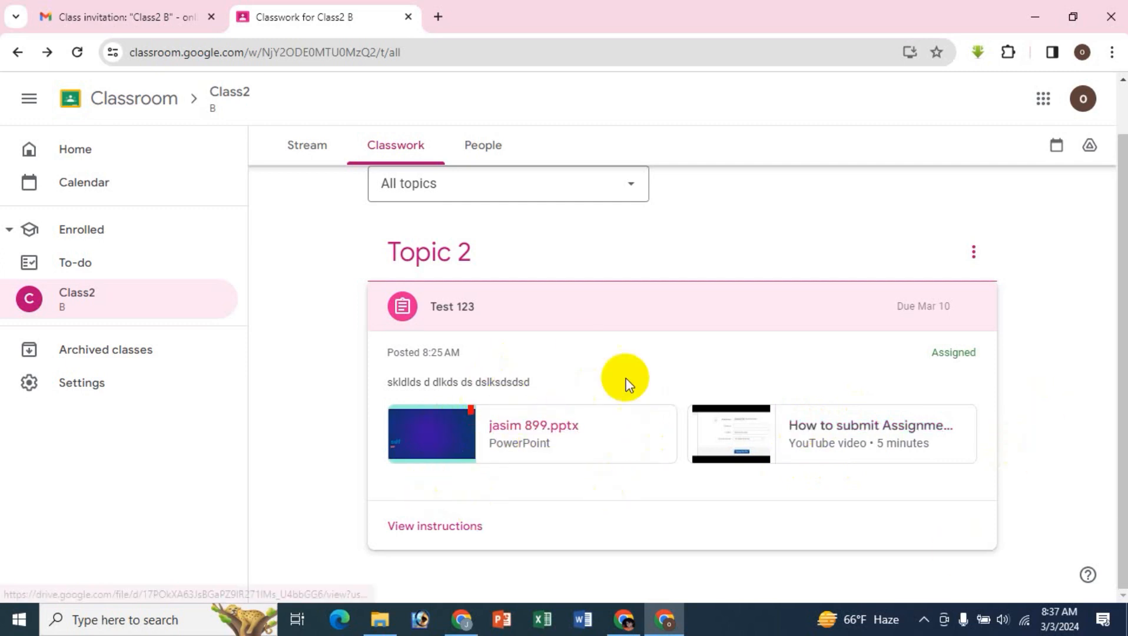
# - View Class2's People page, return to its Classwork page and open the full instructions of the Test 123 assignment
pyautogui.click(477, 145)
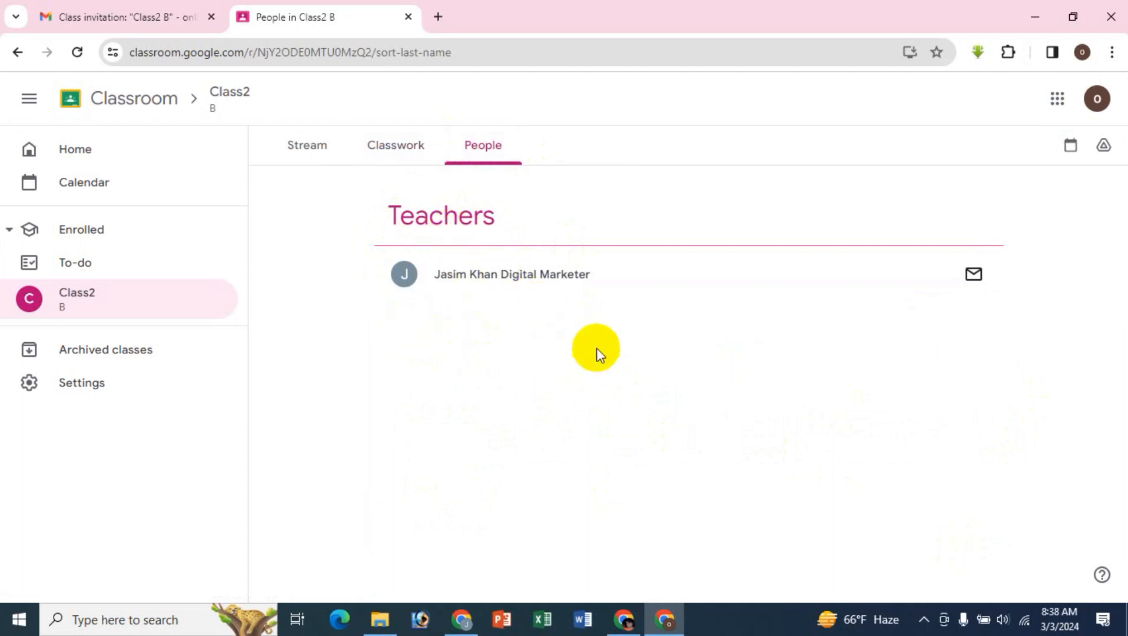
pyautogui.click(383, 148)
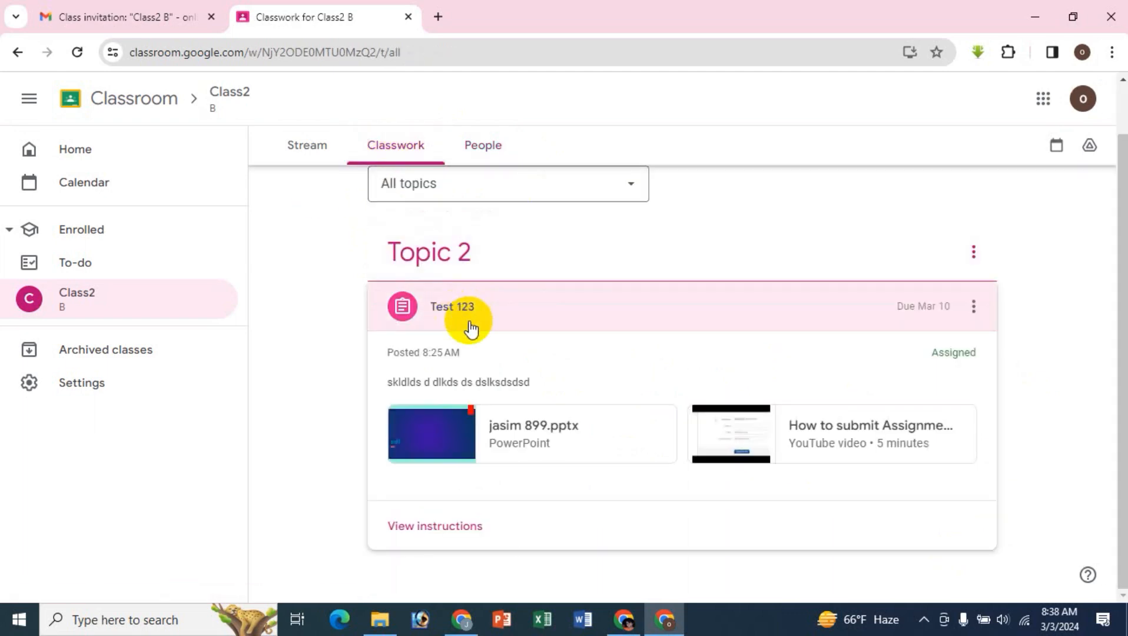
pyautogui.click(445, 306)
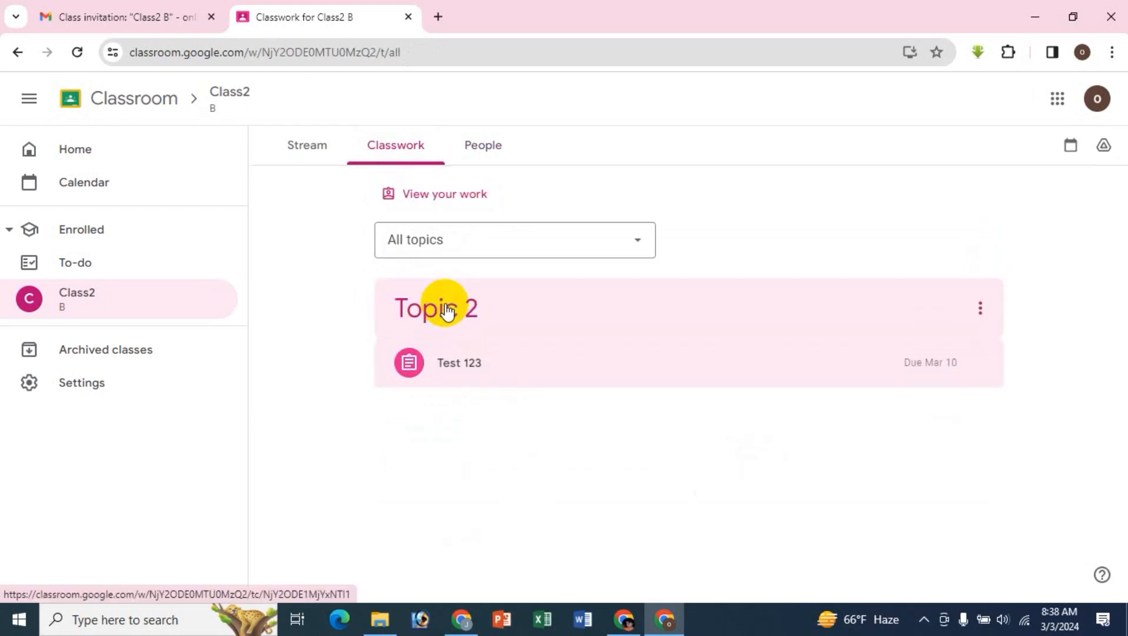
pyautogui.click(471, 365)
pyautogui.scroll(-1, 616, 526)
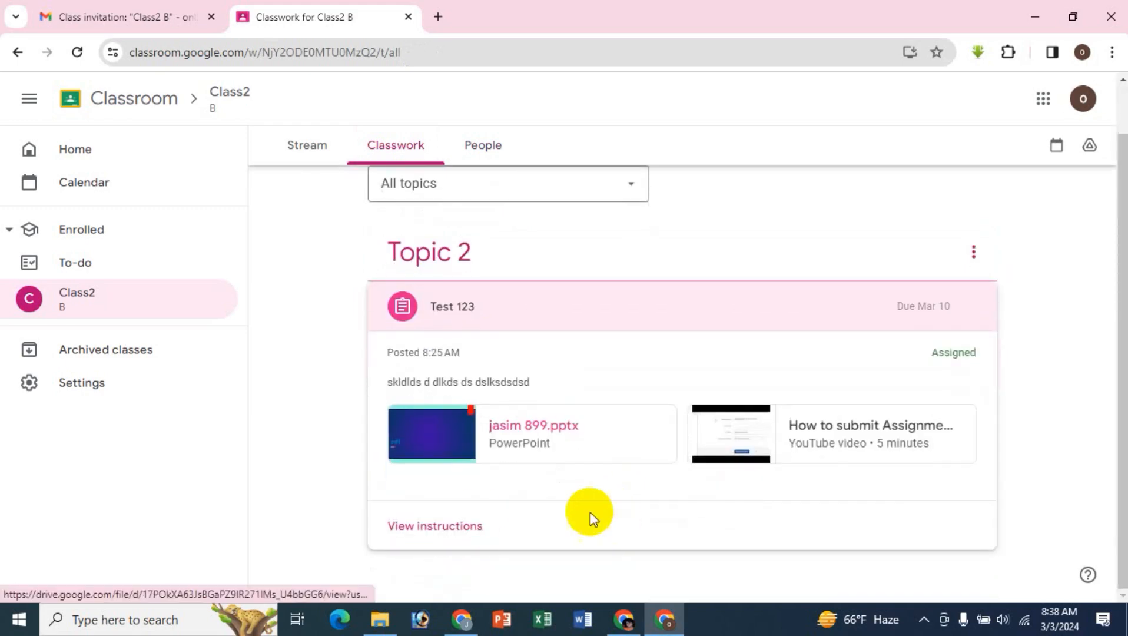
pyautogui.click(465, 523)
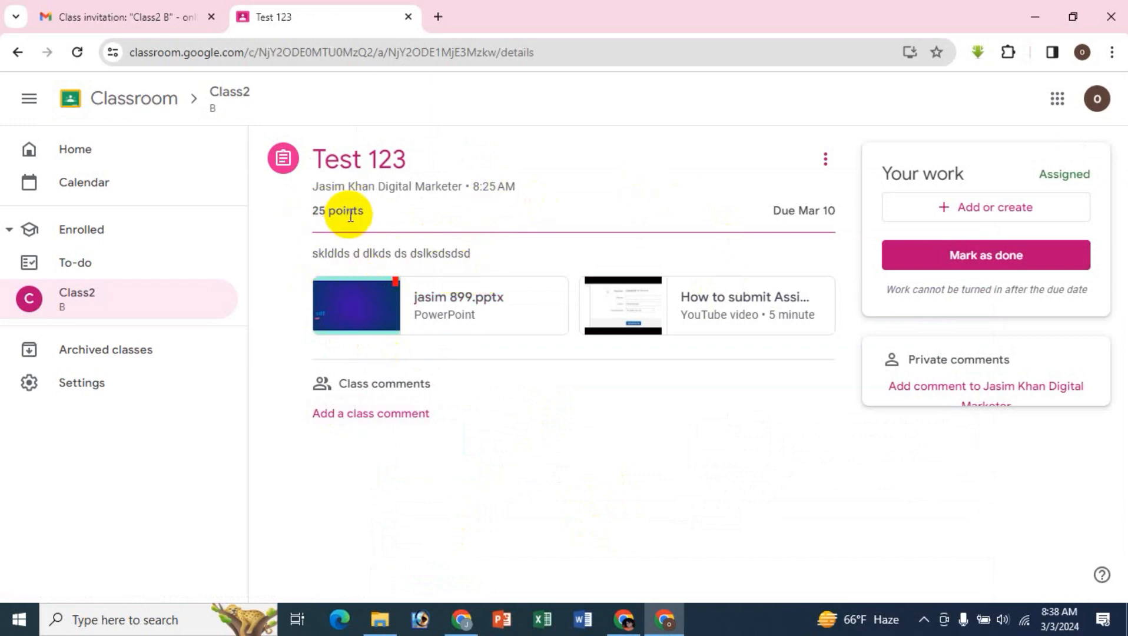
# - Check the Test 123 assignment's extra options and its private comment editor without adding a comment
pyautogui.click(825, 159)
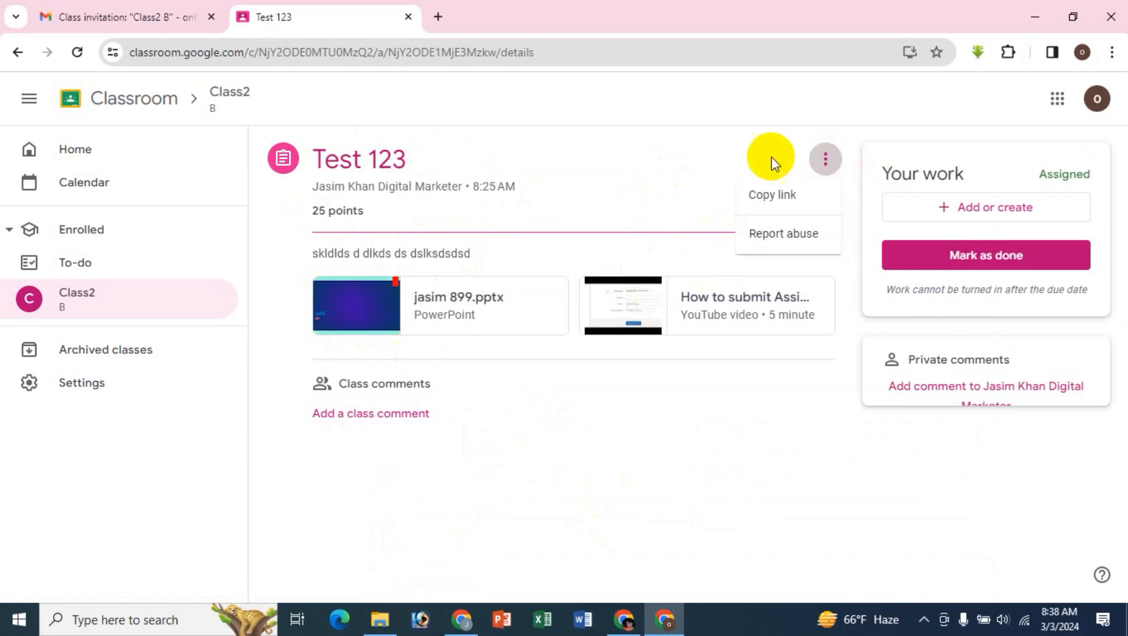
pyautogui.click(693, 138)
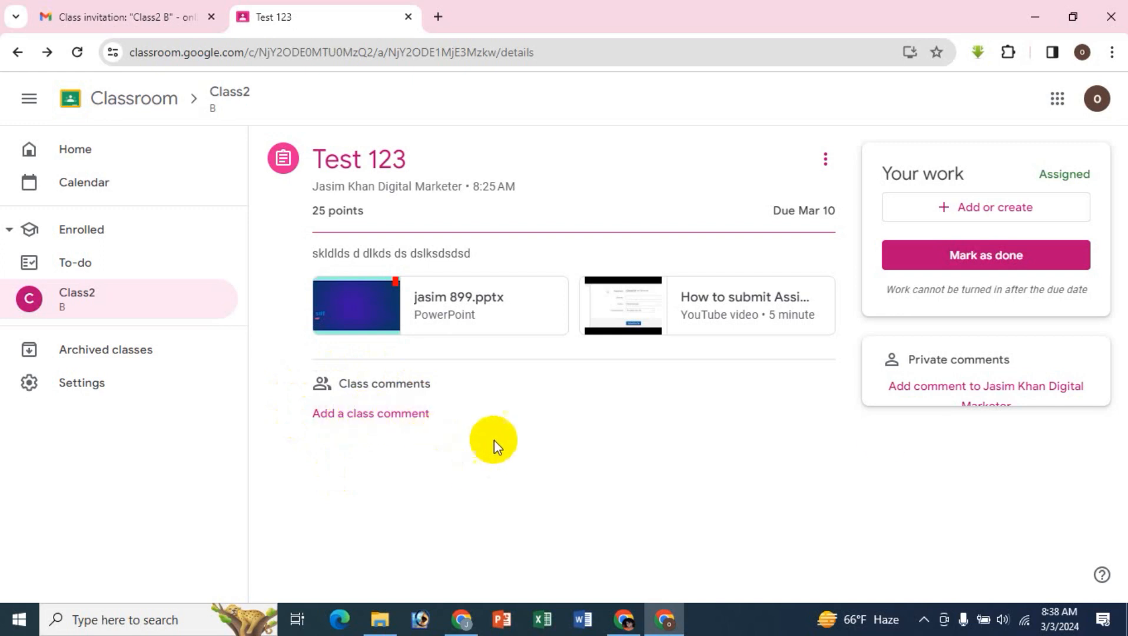
pyautogui.click(927, 391)
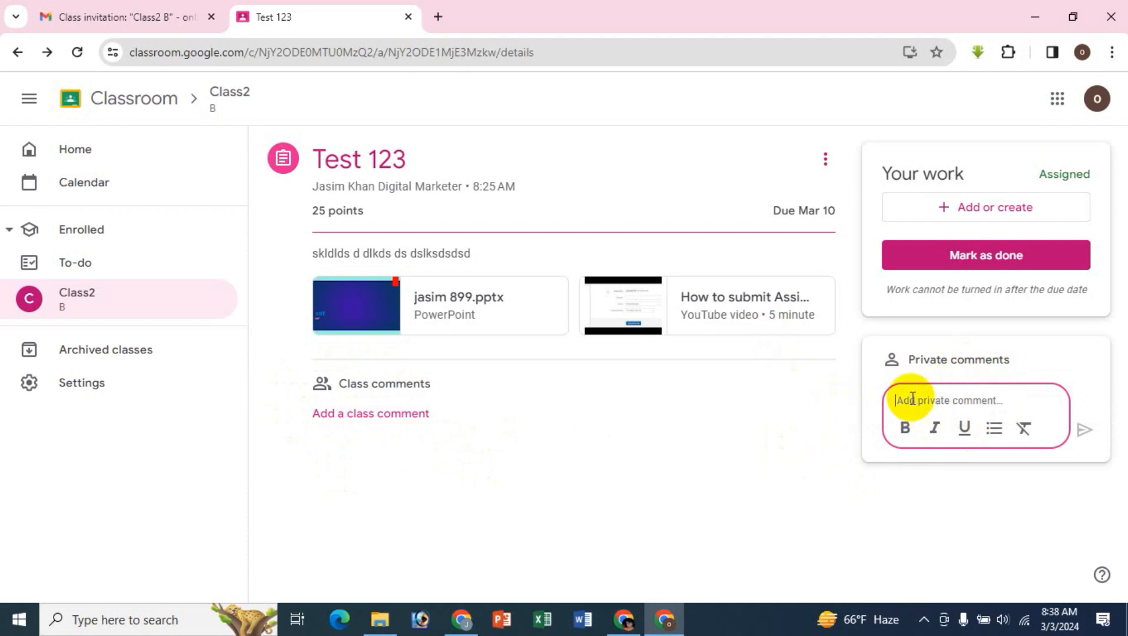
pyautogui.click(874, 107)
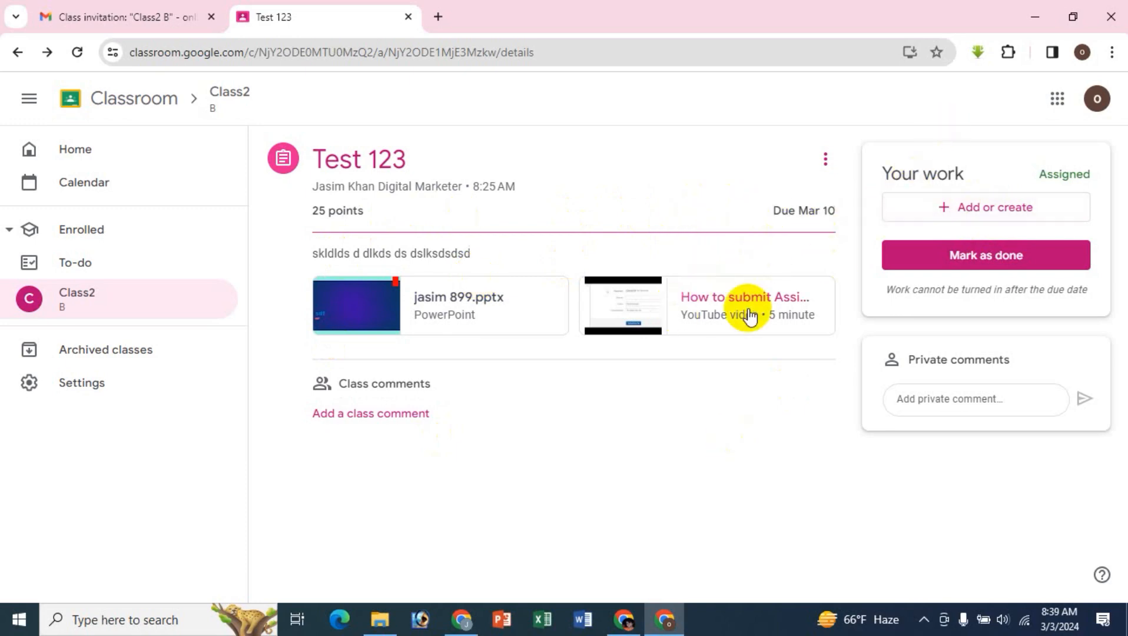
# - Examine the options for adding or creating work on Test 123, including the file upload dialog, without attaching anything
pyautogui.click(988, 213)
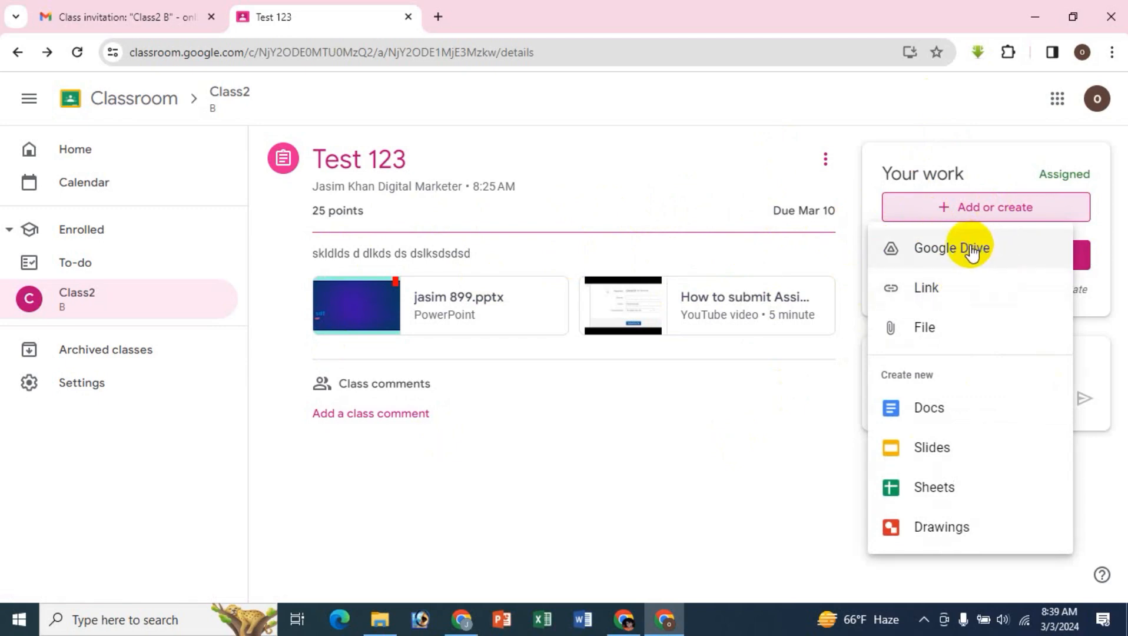
pyautogui.click(925, 328)
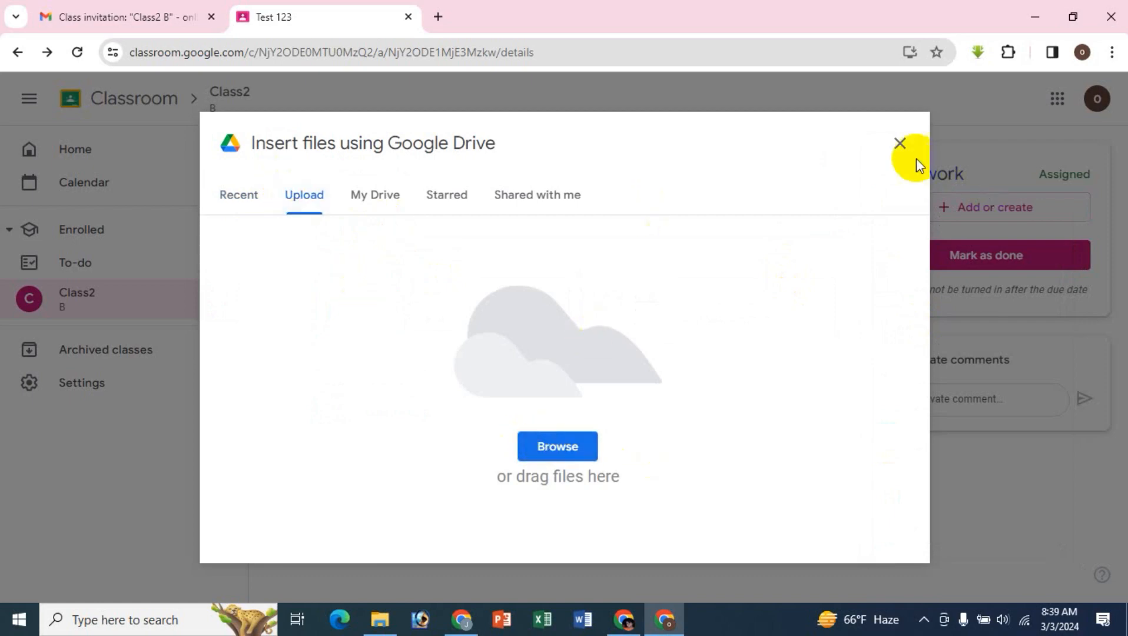
pyautogui.click(899, 143)
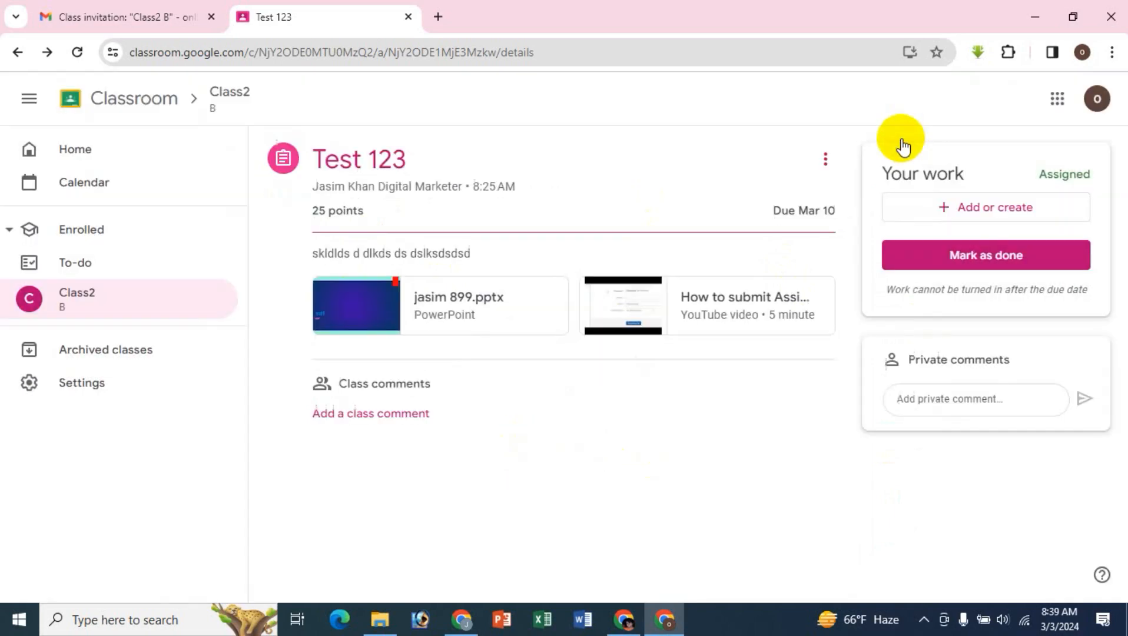
pyautogui.click(1002, 217)
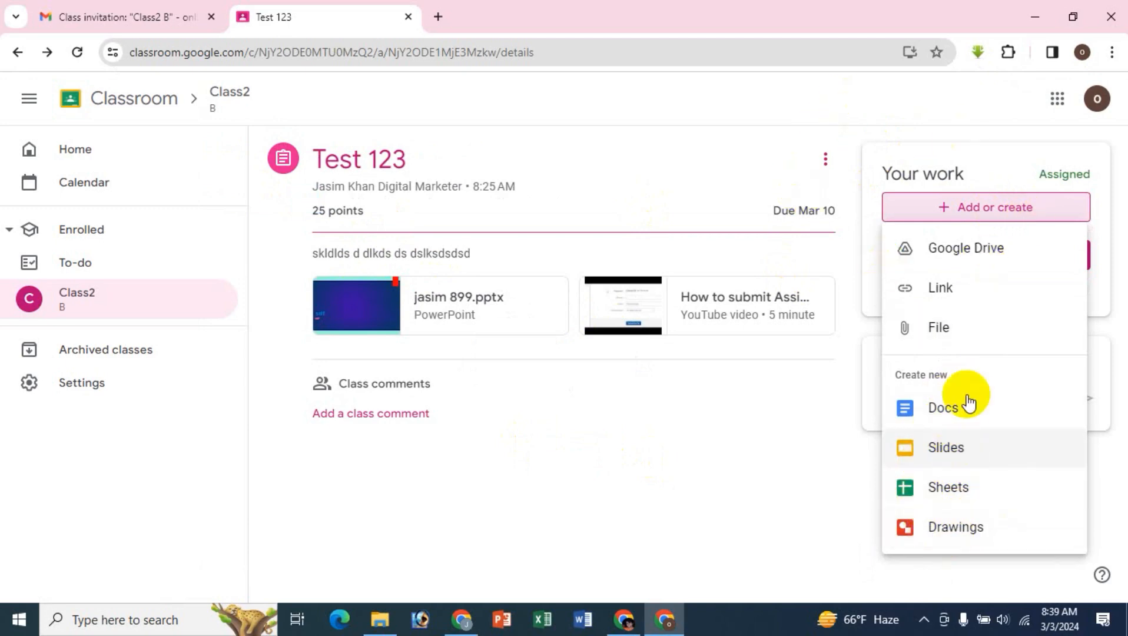
pyautogui.click(836, 100)
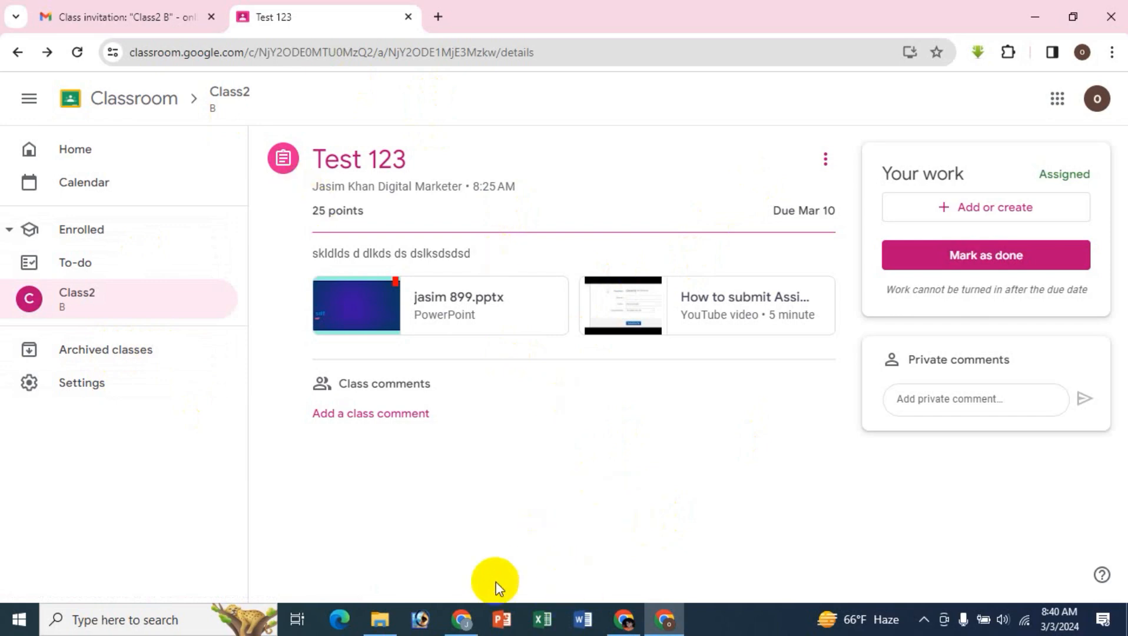
# - Switch to the teacher's Chrome window and remove the first invited student from Class2
pyautogui.click(462, 619)
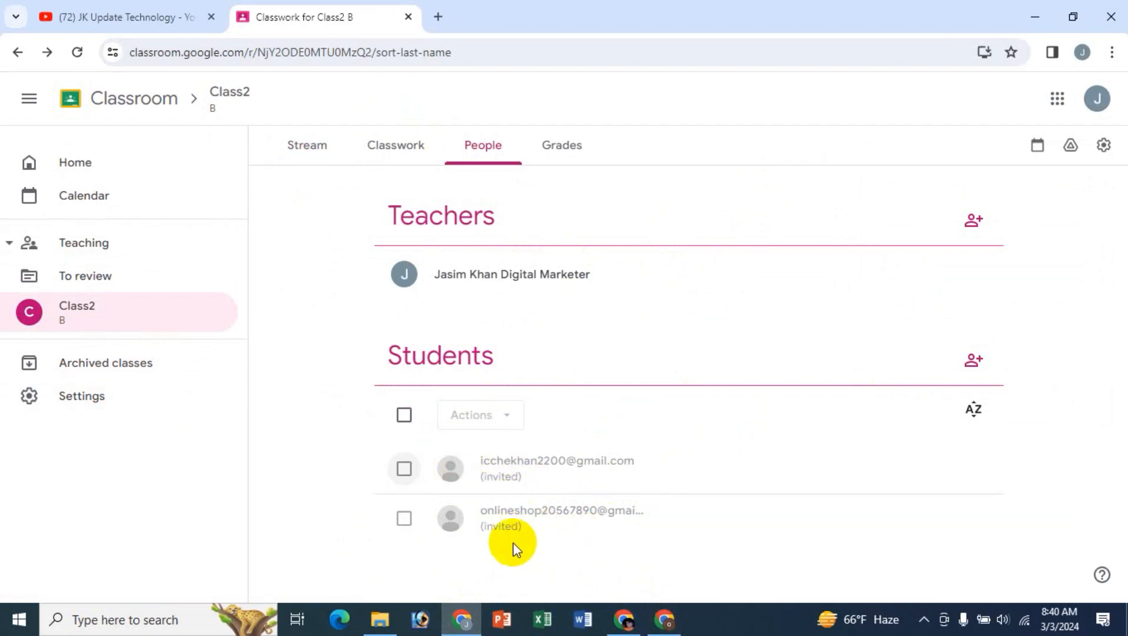
pyautogui.click(405, 469)
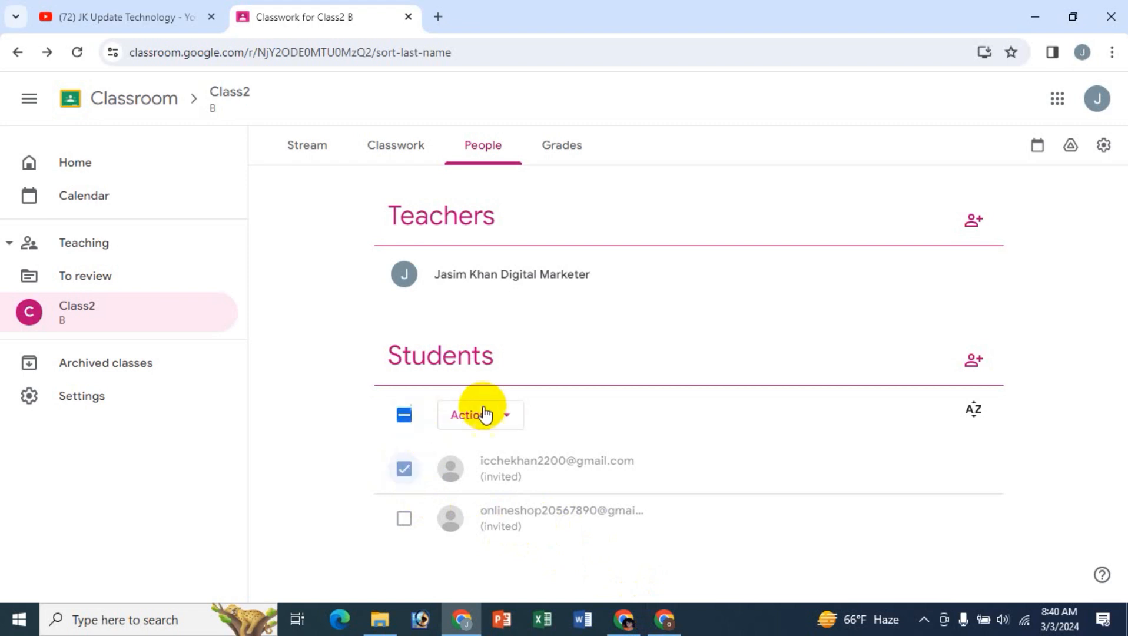
pyautogui.click(482, 417)
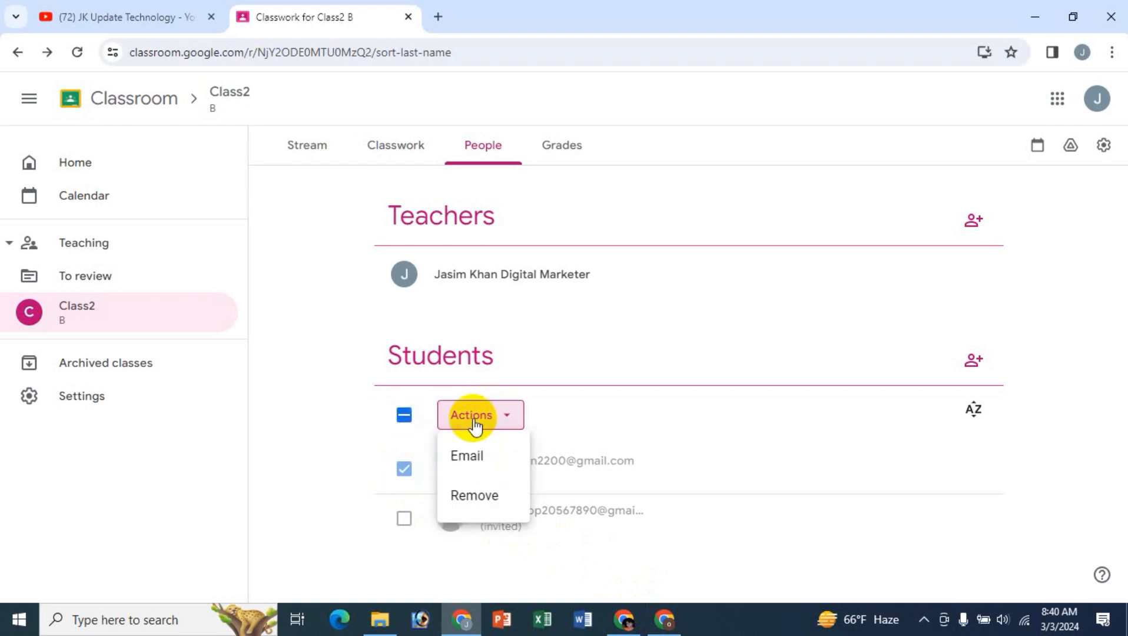
pyautogui.click(474, 500)
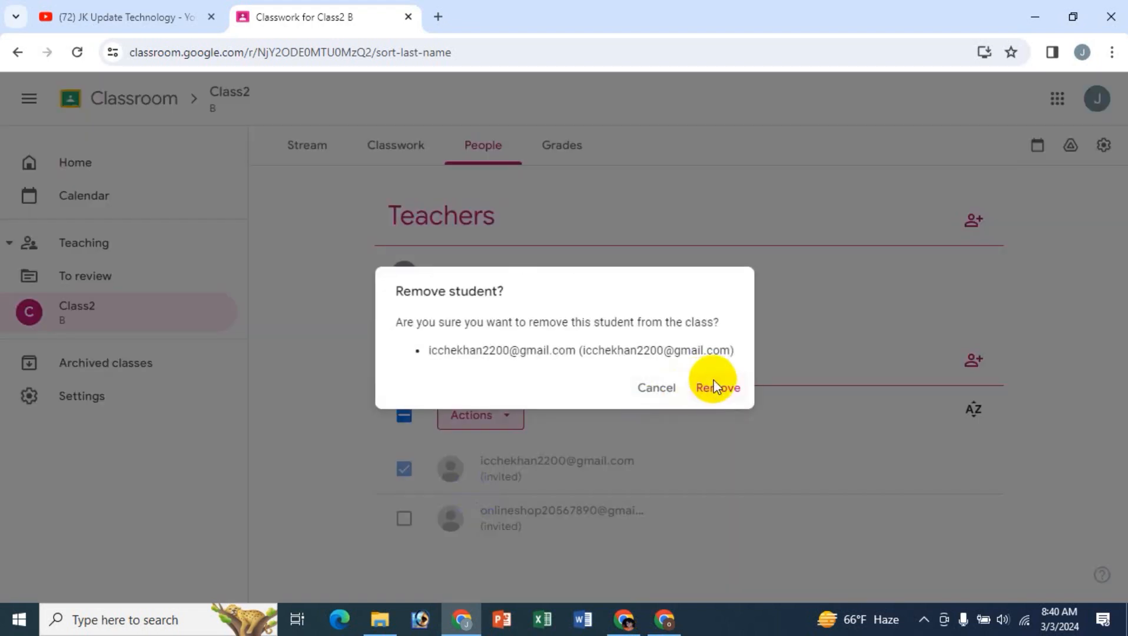
pyautogui.click(714, 386)
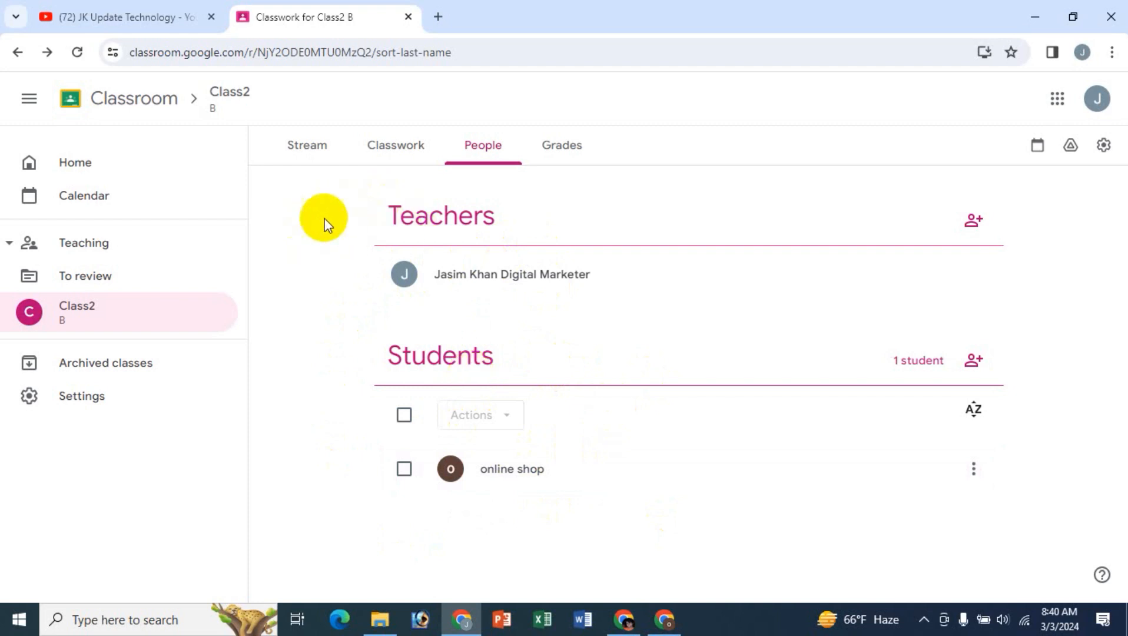
# - Copy the class code from Class2's Stream page, view the code enlarged and close the enlarged display
pyautogui.click(313, 149)
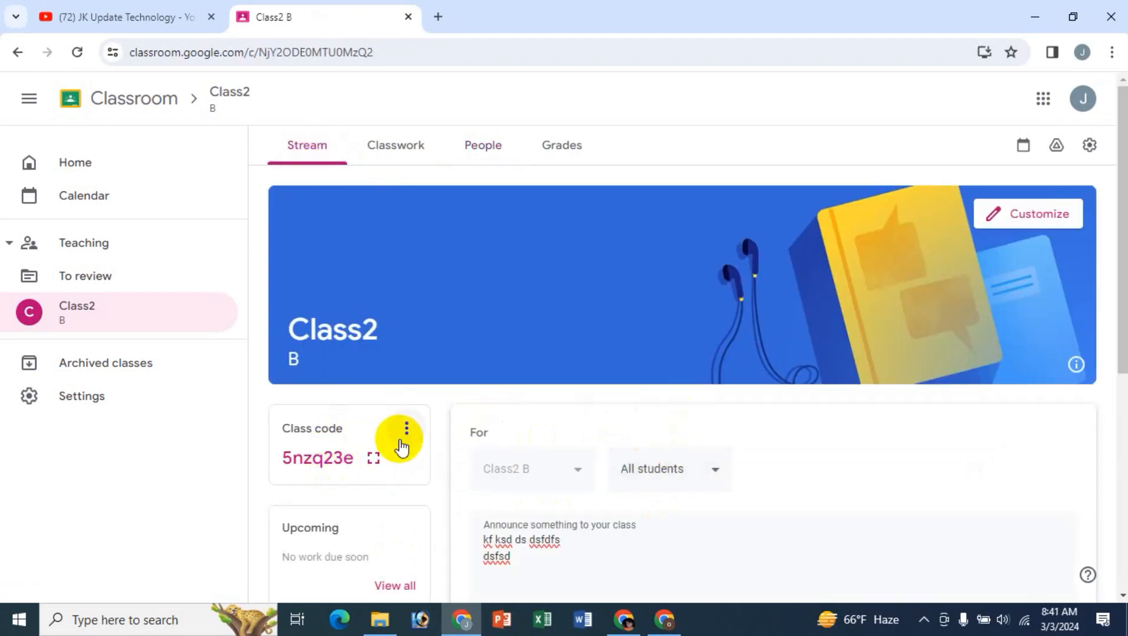
pyautogui.click(406, 428)
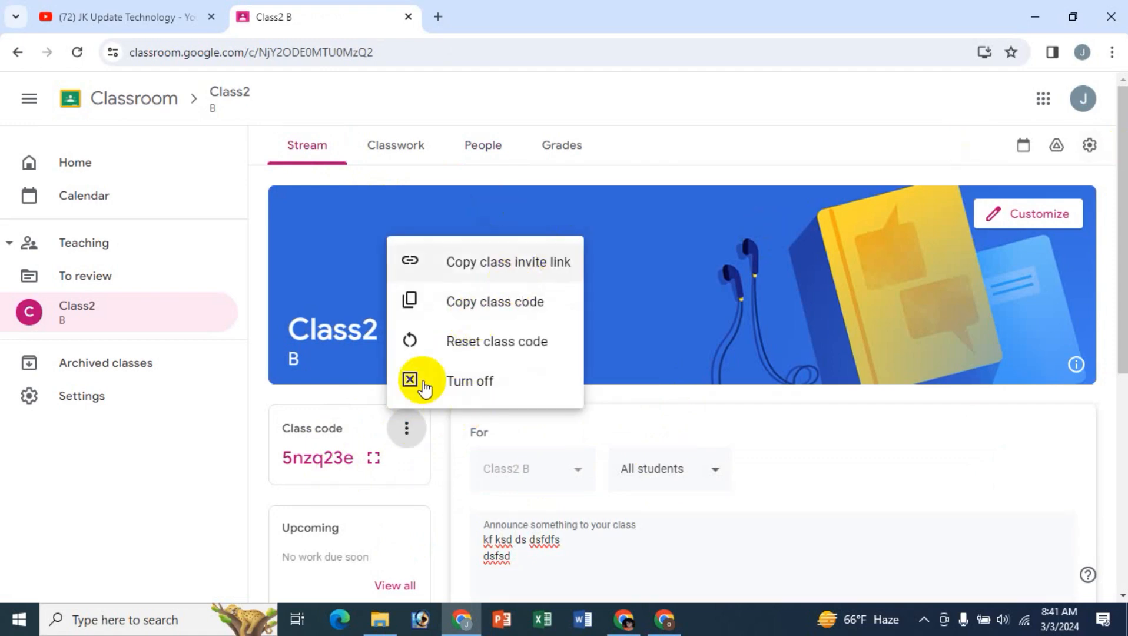
pyautogui.click(508, 309)
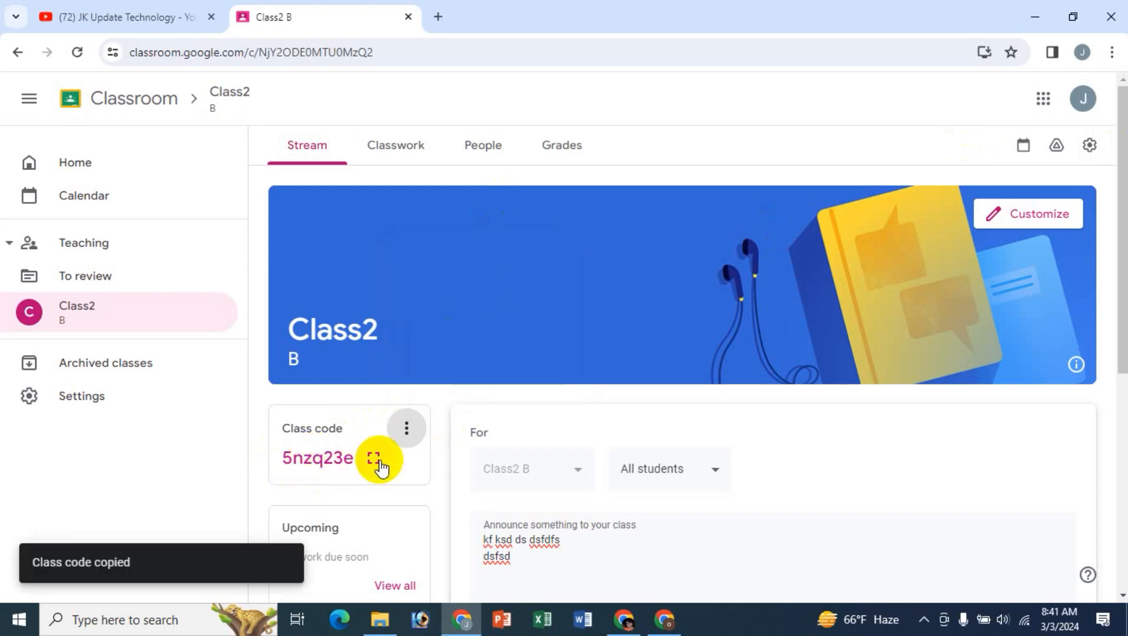
pyautogui.click(377, 459)
pyautogui.moveTo(372, 335); pyautogui.dragTo(748, 342)
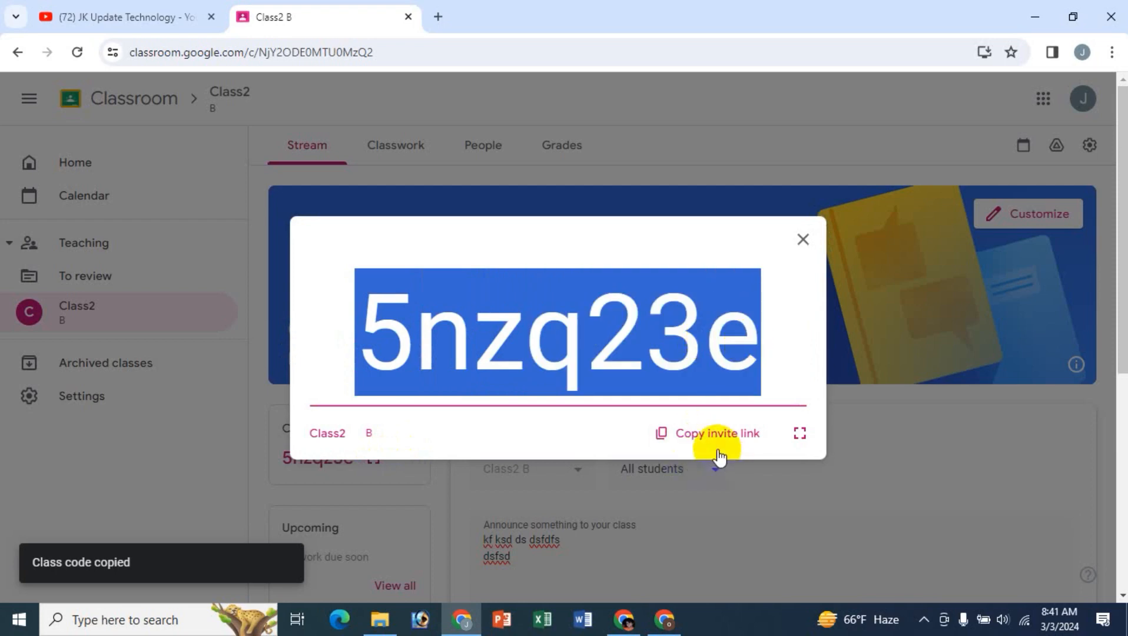
pyautogui.click(802, 241)
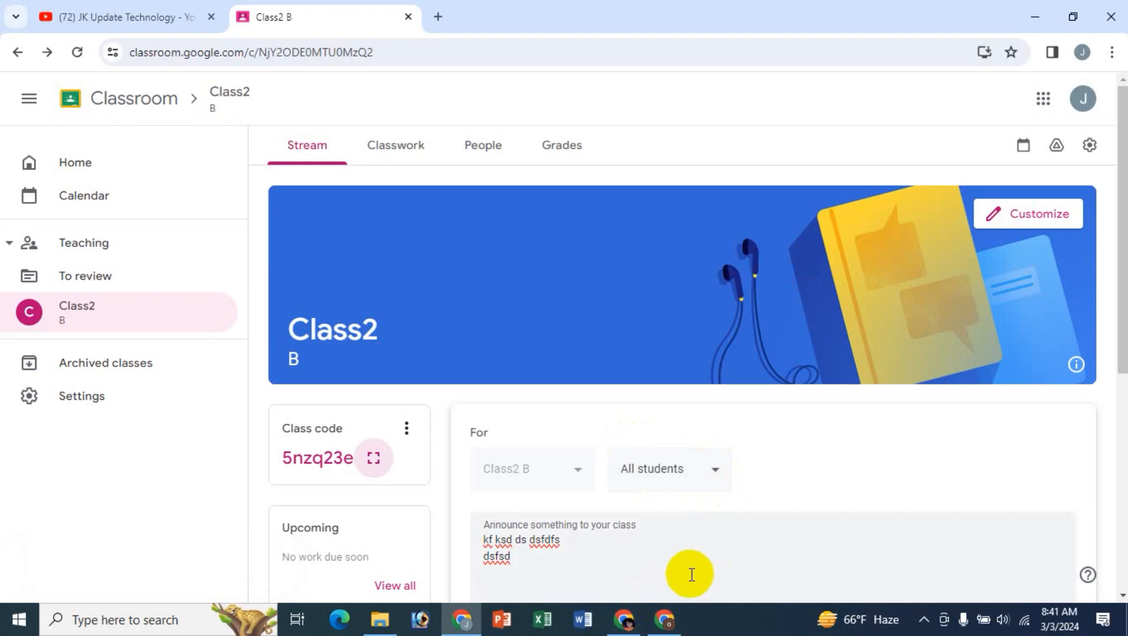
# - Go to the desktop and start Google Chrome with the Online Marketing profile
pyautogui.press('super+d')
pyautogui.rightClick(294, 288)
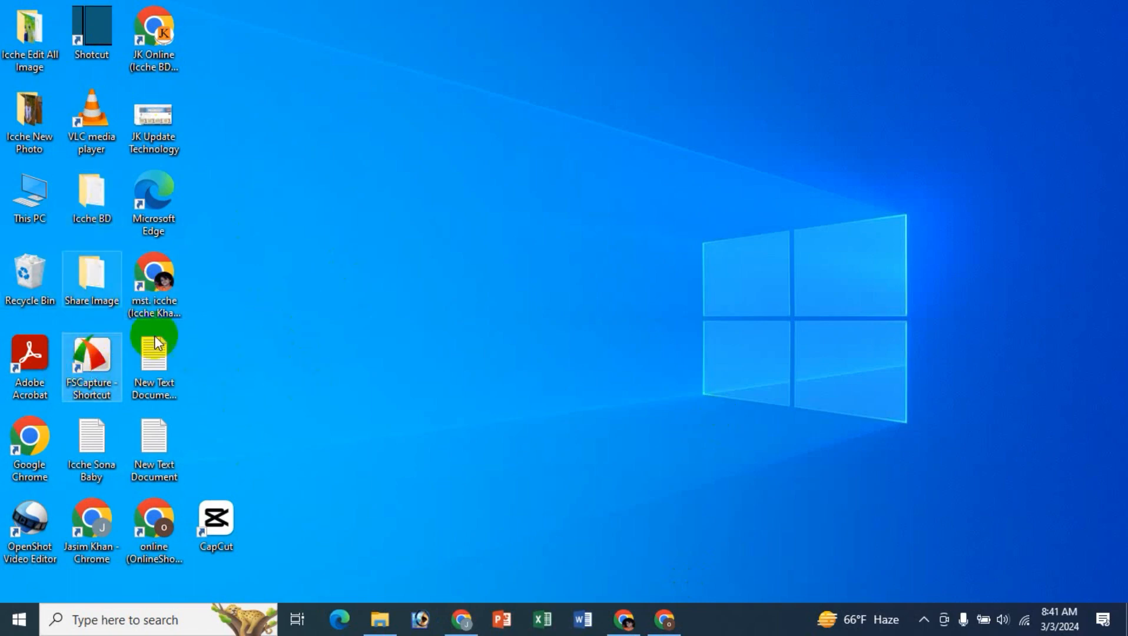
pyautogui.doubleClick(30, 447)
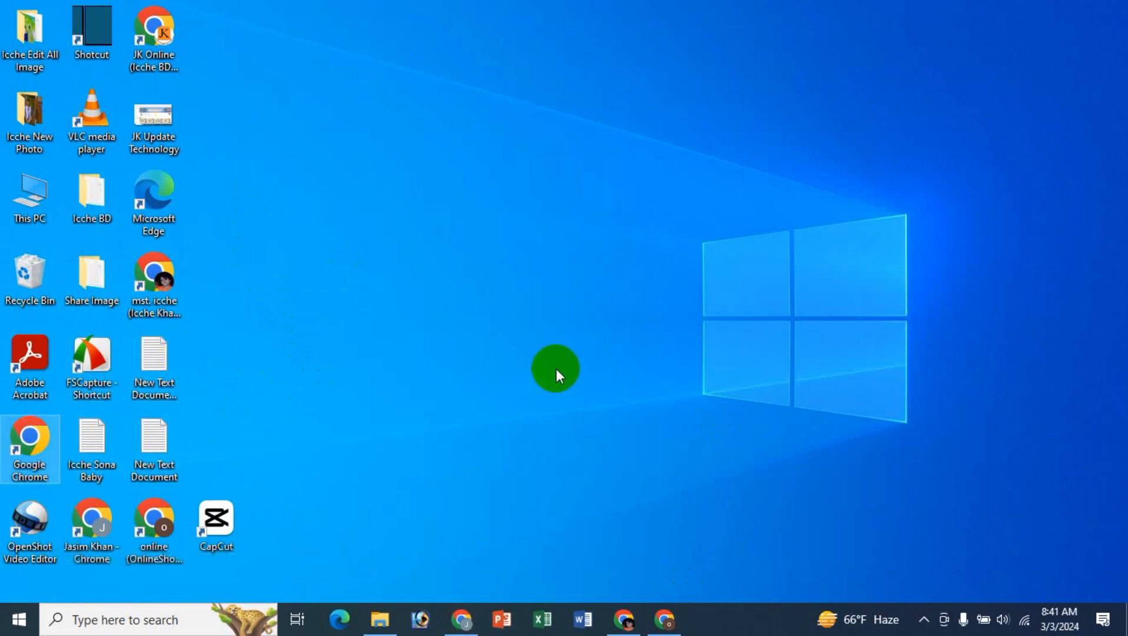
pyautogui.click(625, 272)
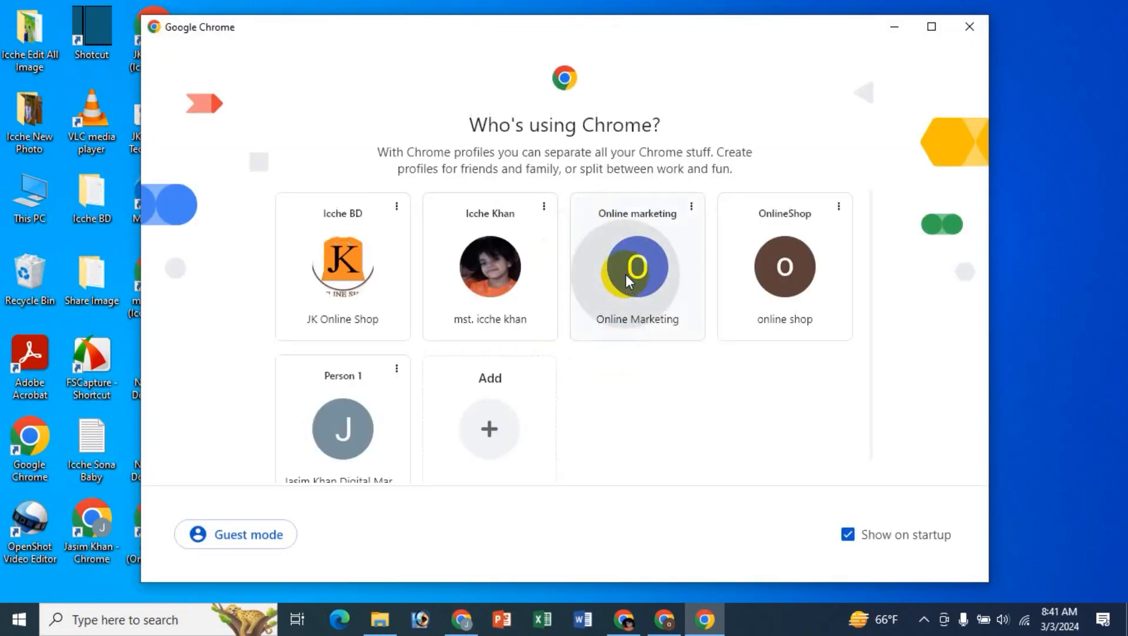
pyautogui.click(202, 255)
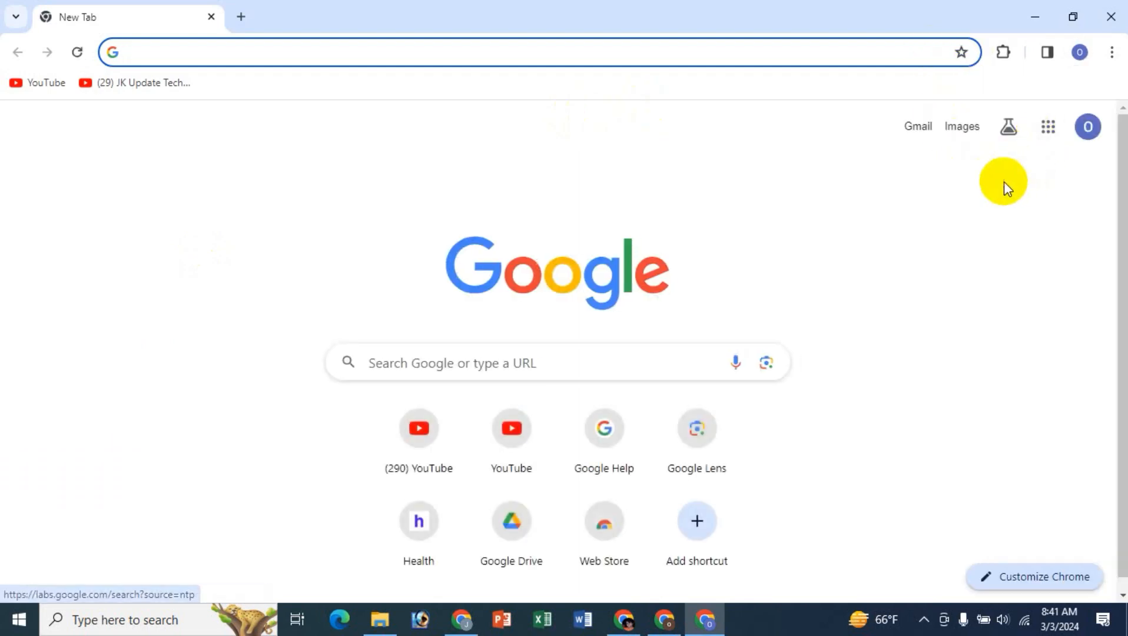
# - Open Google Classroom from the Google apps and continue with the Online Marketing account
pyautogui.click(1048, 127)
pyautogui.scroll(-8, 1014, 391)
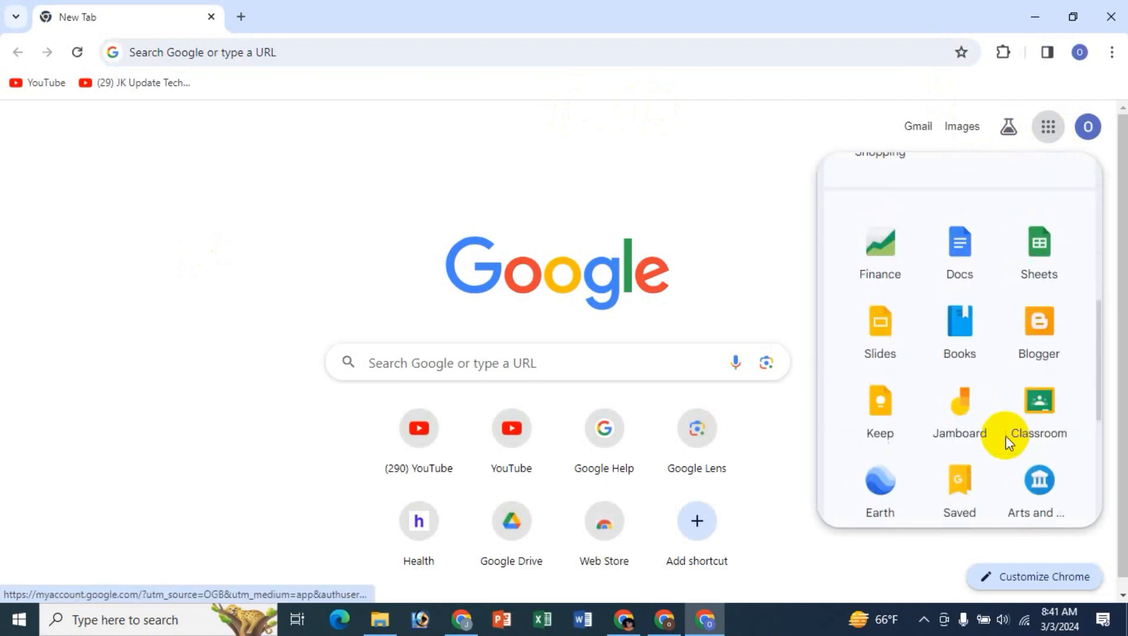
pyautogui.click(1037, 402)
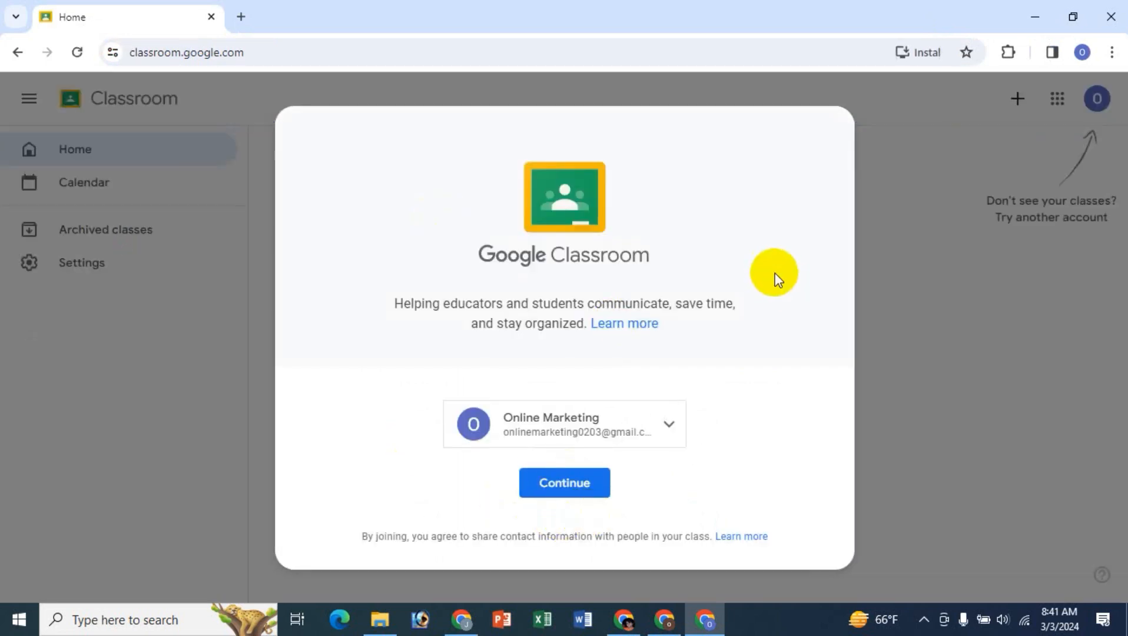
pyautogui.click(577, 484)
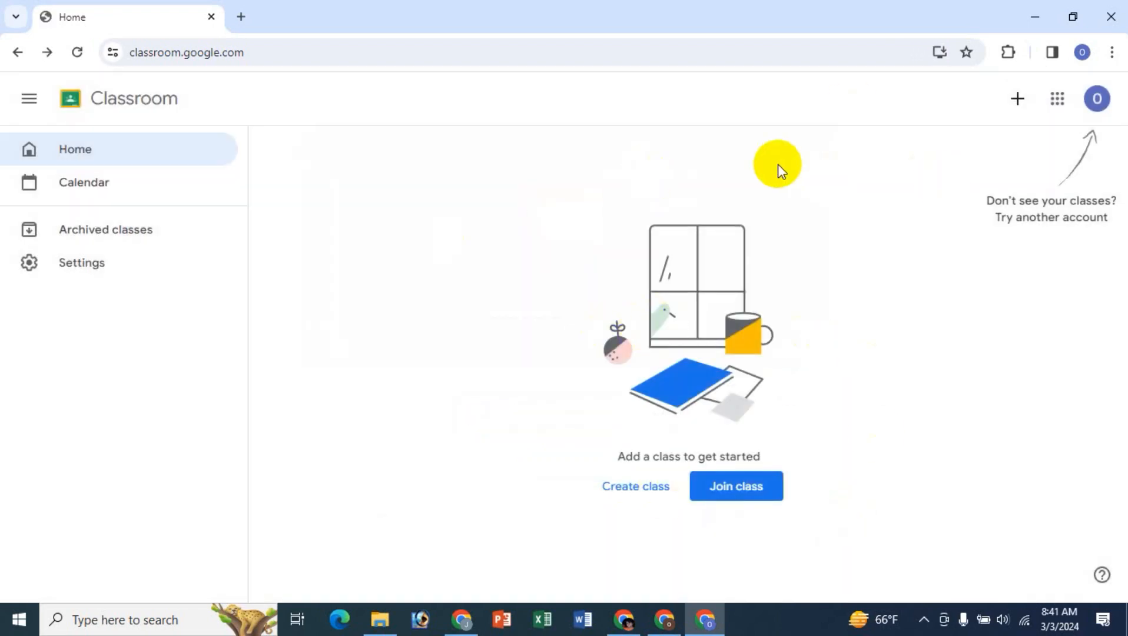
# - Join Class2 as a student by pasting the copied class code
pyautogui.click(1015, 99)
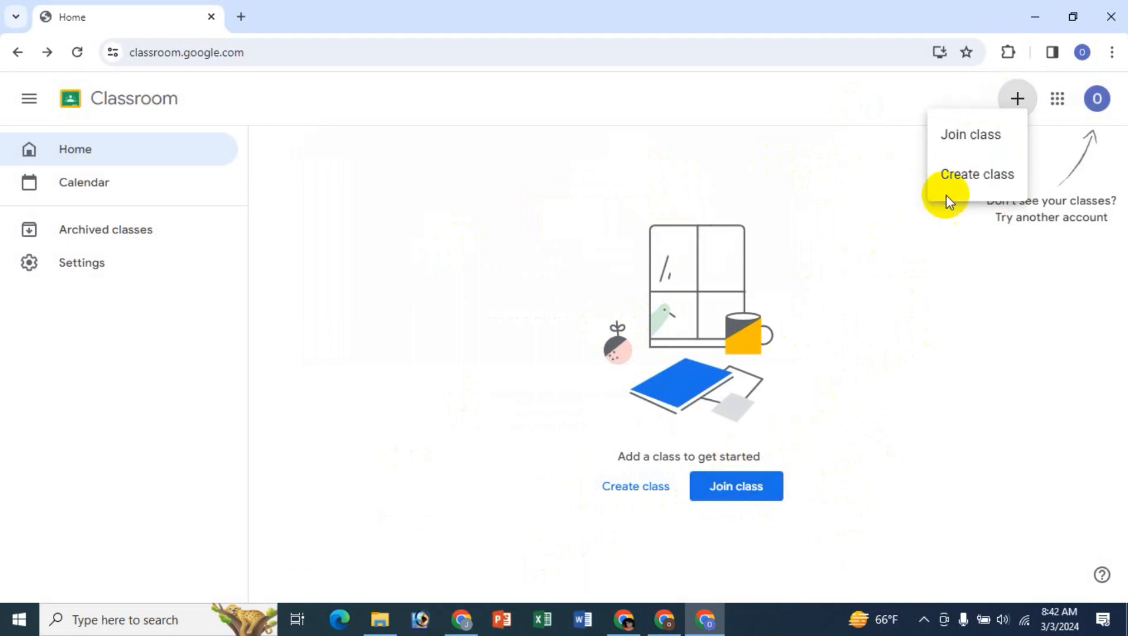
pyautogui.click(966, 135)
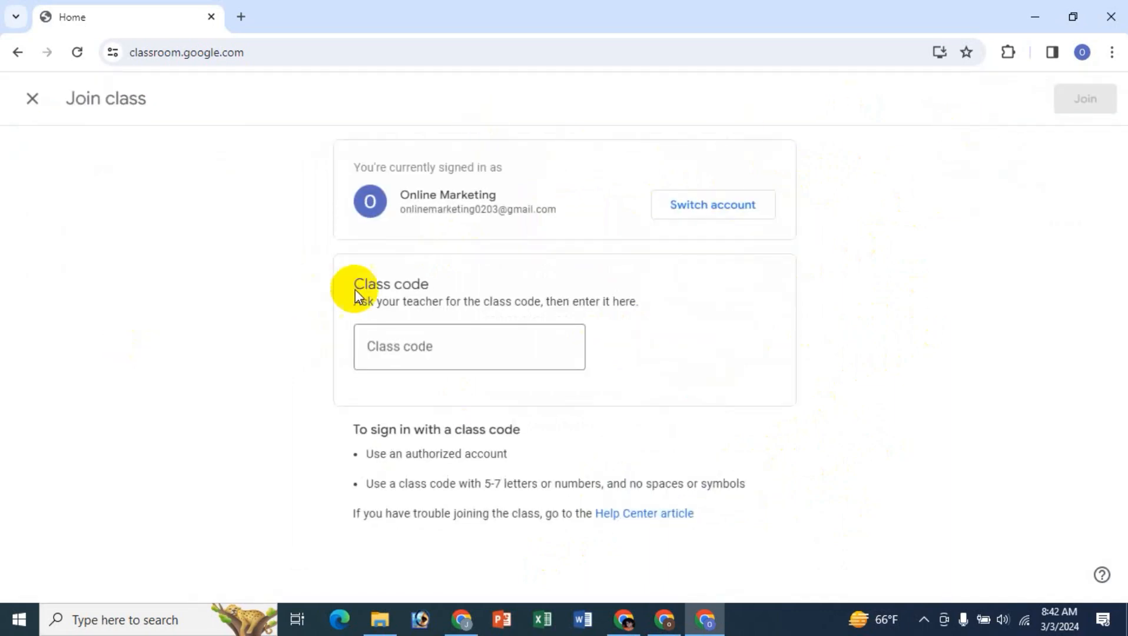
pyautogui.click(397, 351)
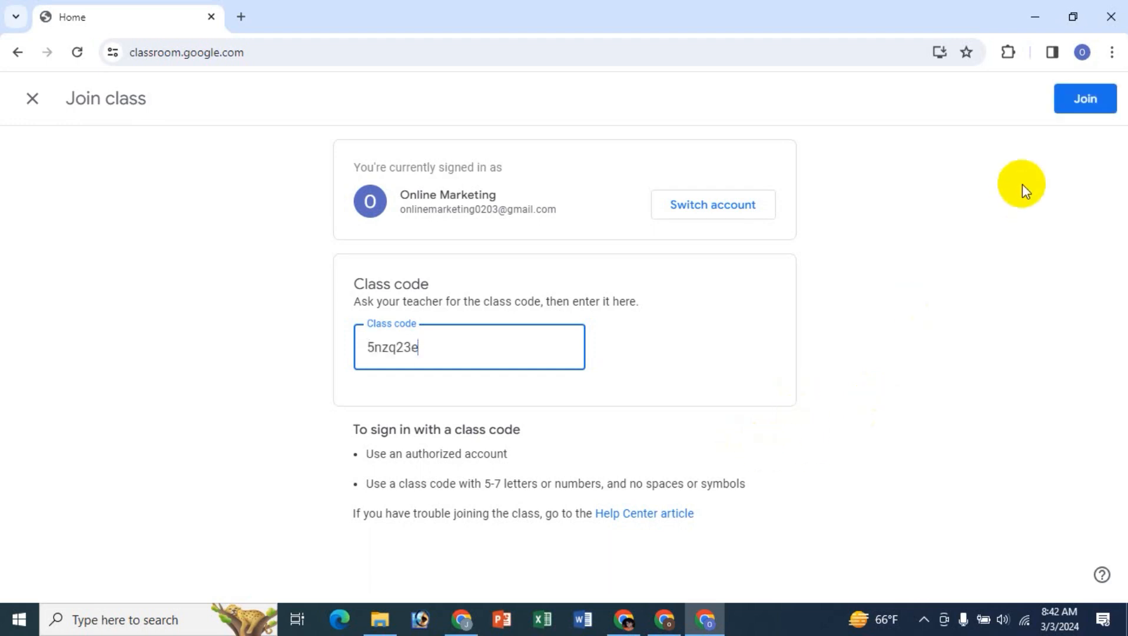
pyautogui.click(1083, 99)
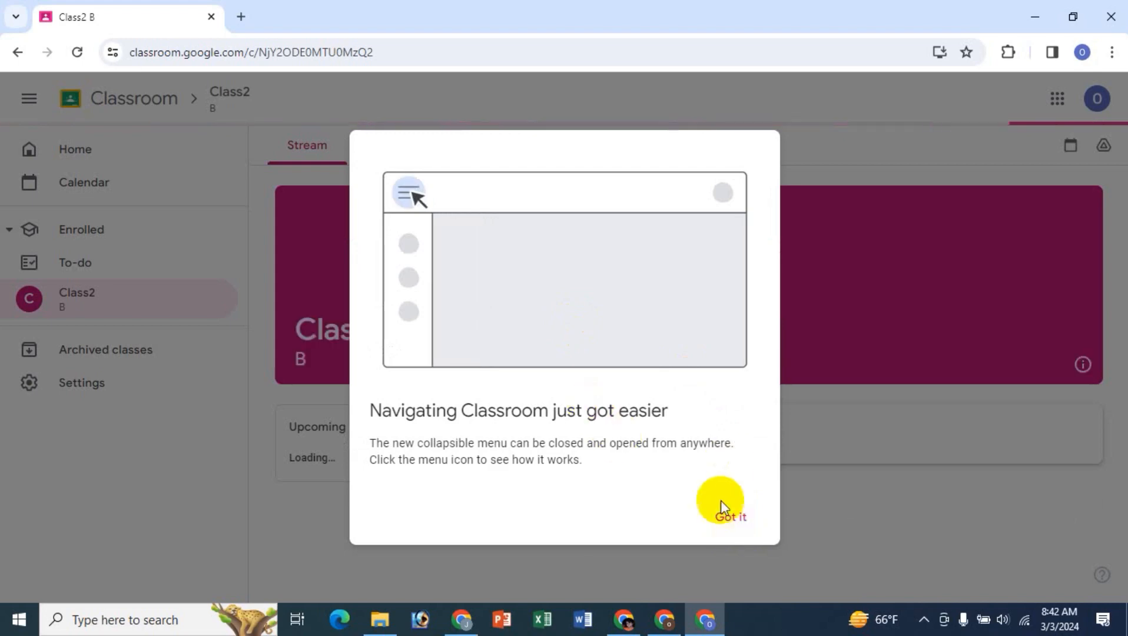
# - Dismiss the introductory tips, open the Test 123 assignment from Class2's Stream and view the options for adding or creating work
pyautogui.click(727, 517)
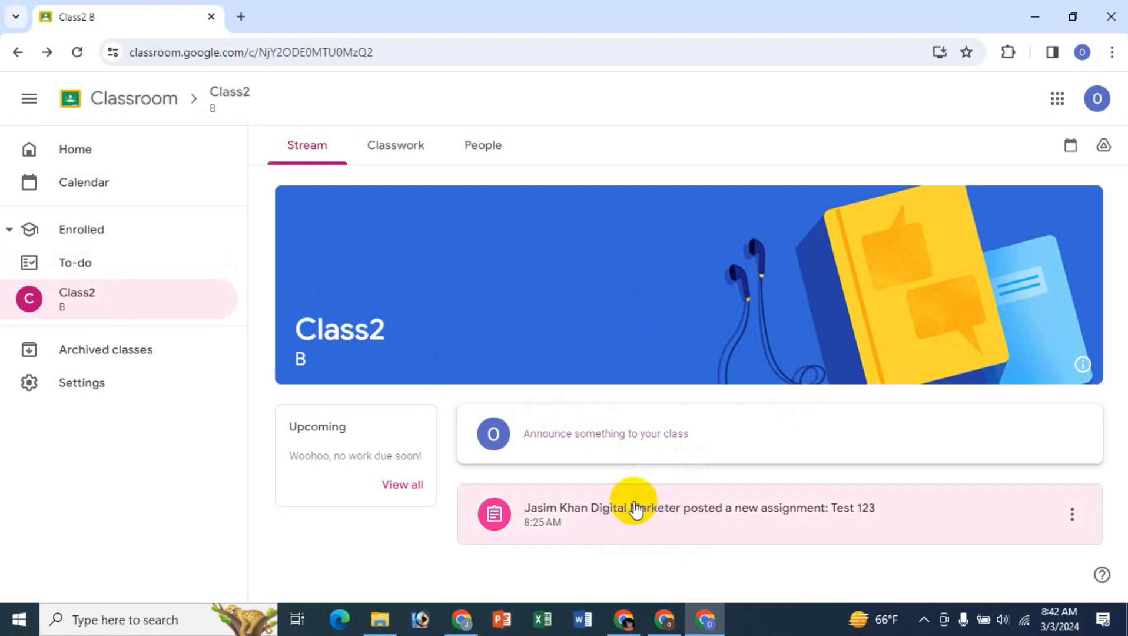
pyautogui.click(603, 516)
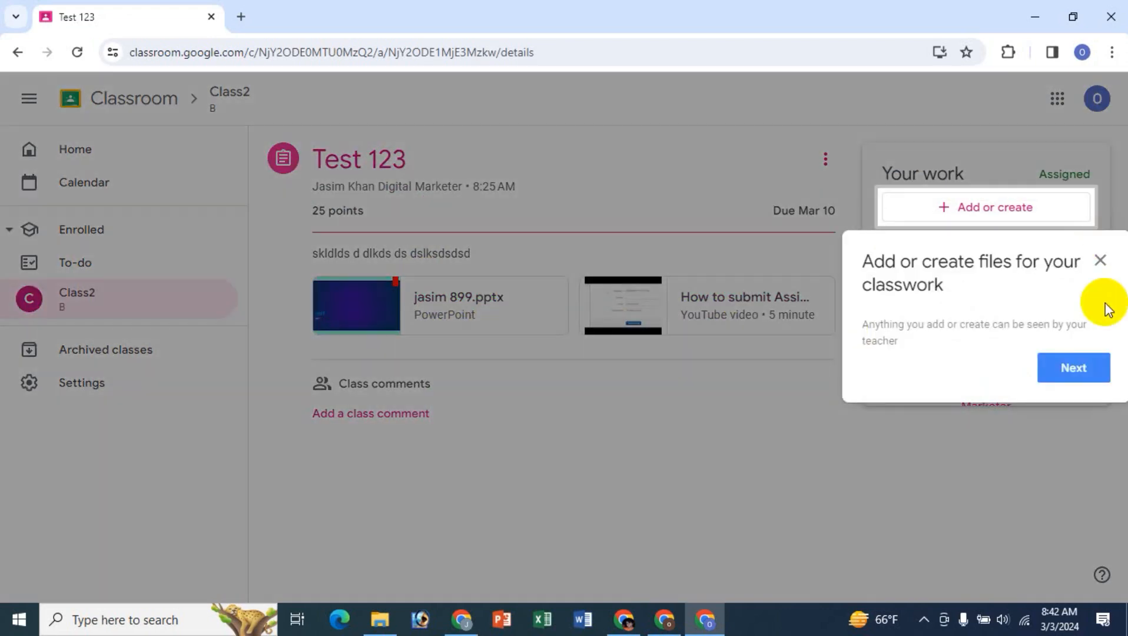
pyautogui.click(1099, 261)
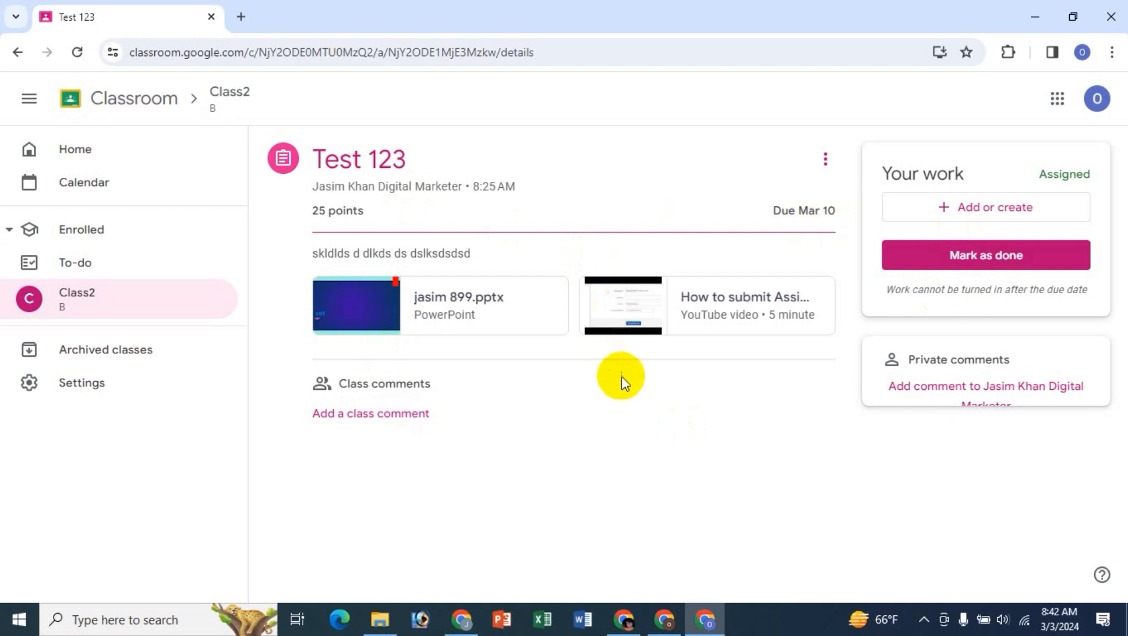
pyautogui.click(980, 209)
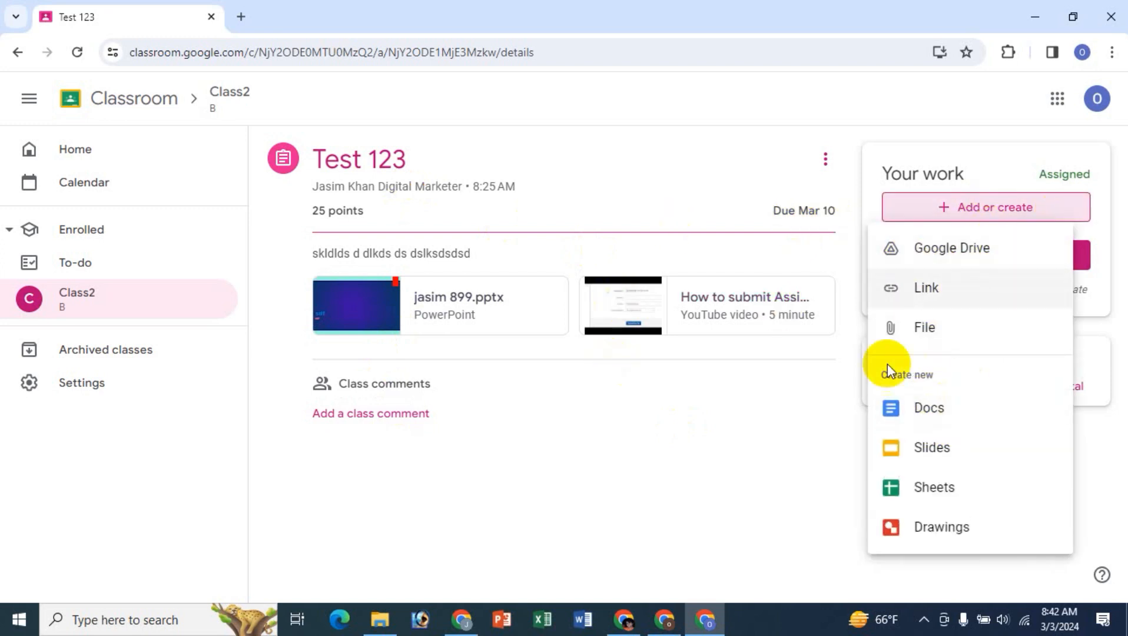
pyautogui.click(733, 486)
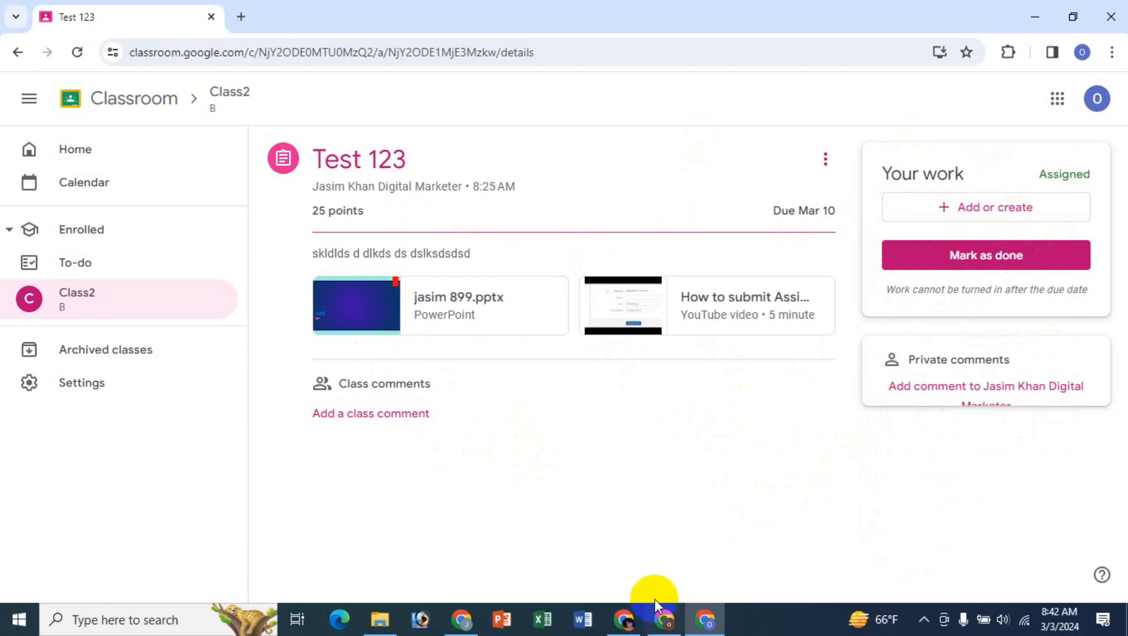
# - Switch to the teacher's Chrome window and view the teachers and students listed for Class2
pyautogui.click(462, 618)
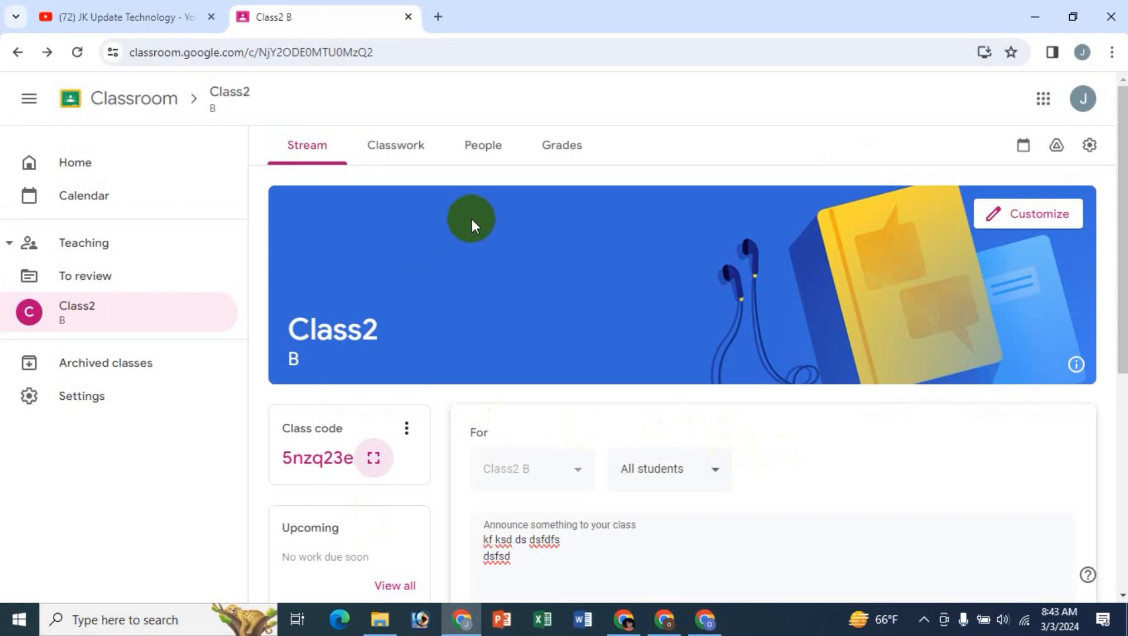
pyautogui.click(484, 146)
pyautogui.click(626, 176)
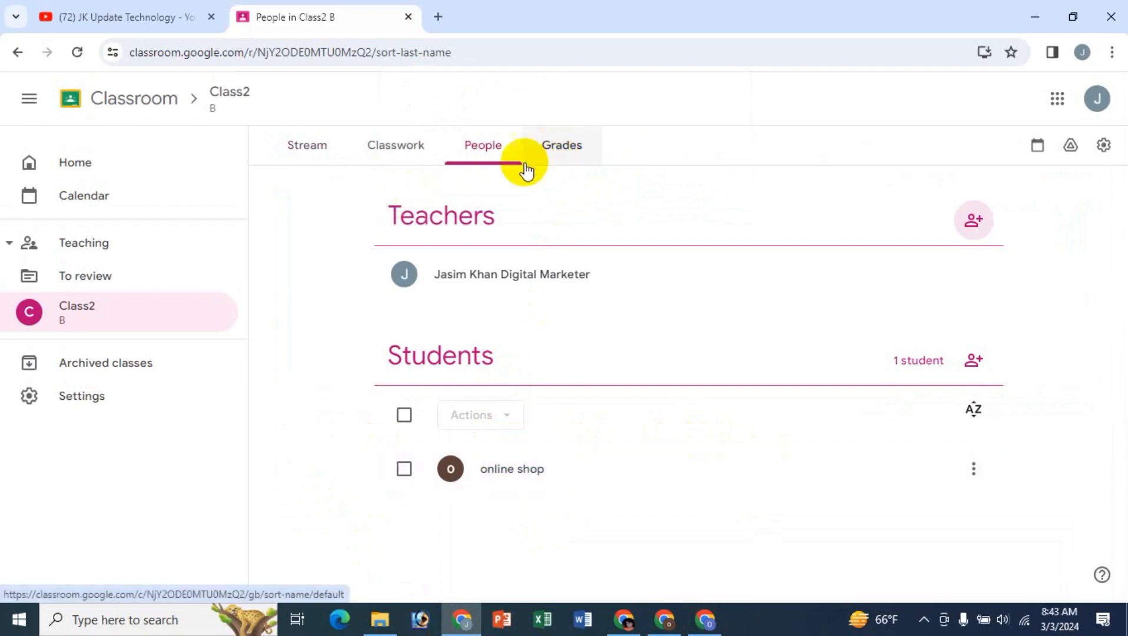
# - Enter a grade of 22 out of 25 for the student's Test 123 in Class2's gradebook and view the submission options
pyautogui.click(553, 153)
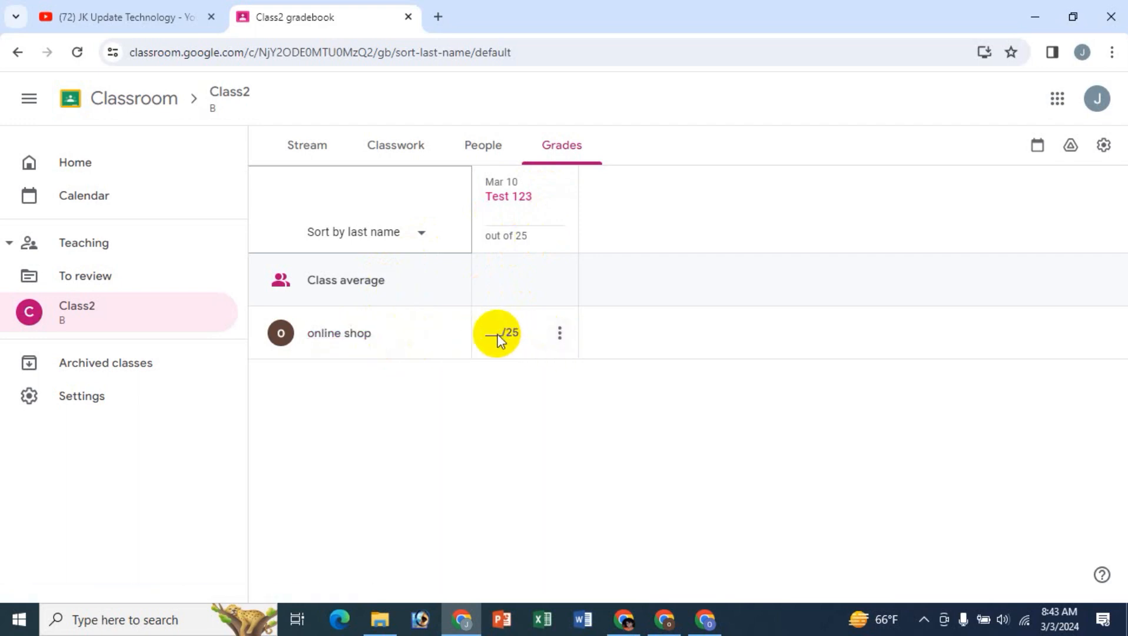
pyautogui.click(498, 339)
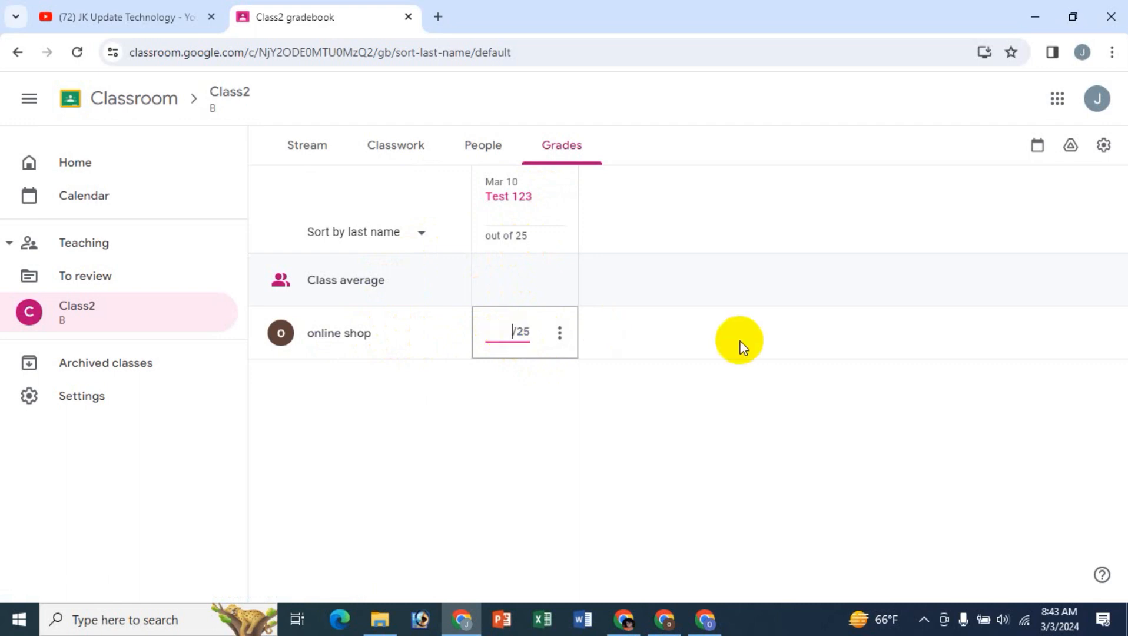
pyautogui.click(560, 333)
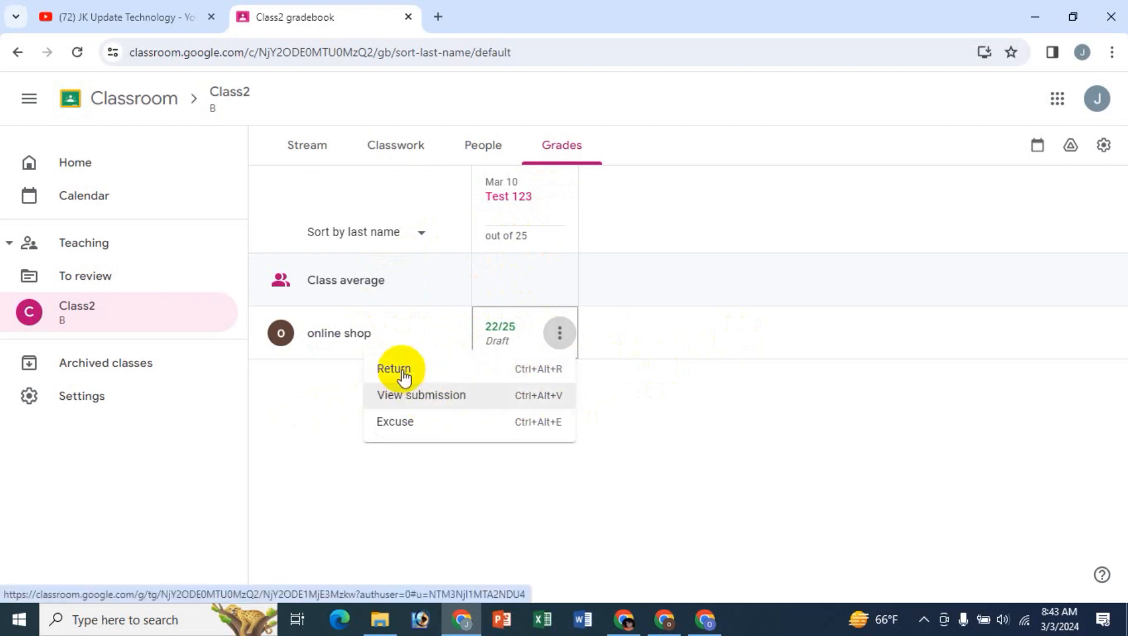
pyautogui.click(663, 445)
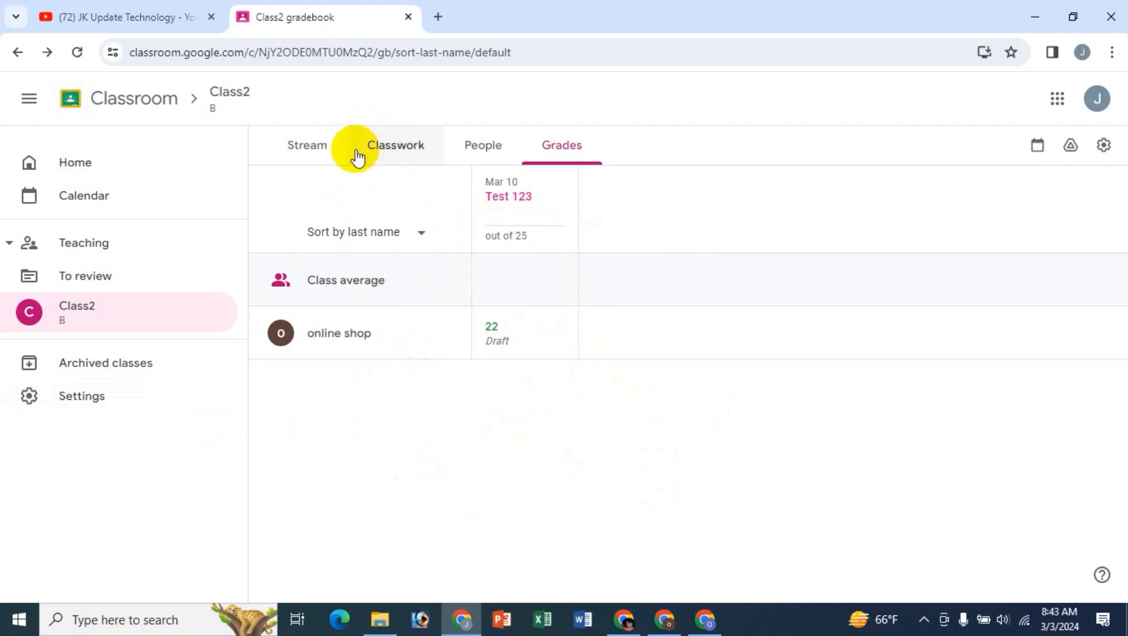
# - Post the drafted announcement with the Contact Information form and YouTube video to all students on Class2's Stream, and review the post
pyautogui.click(483, 154)
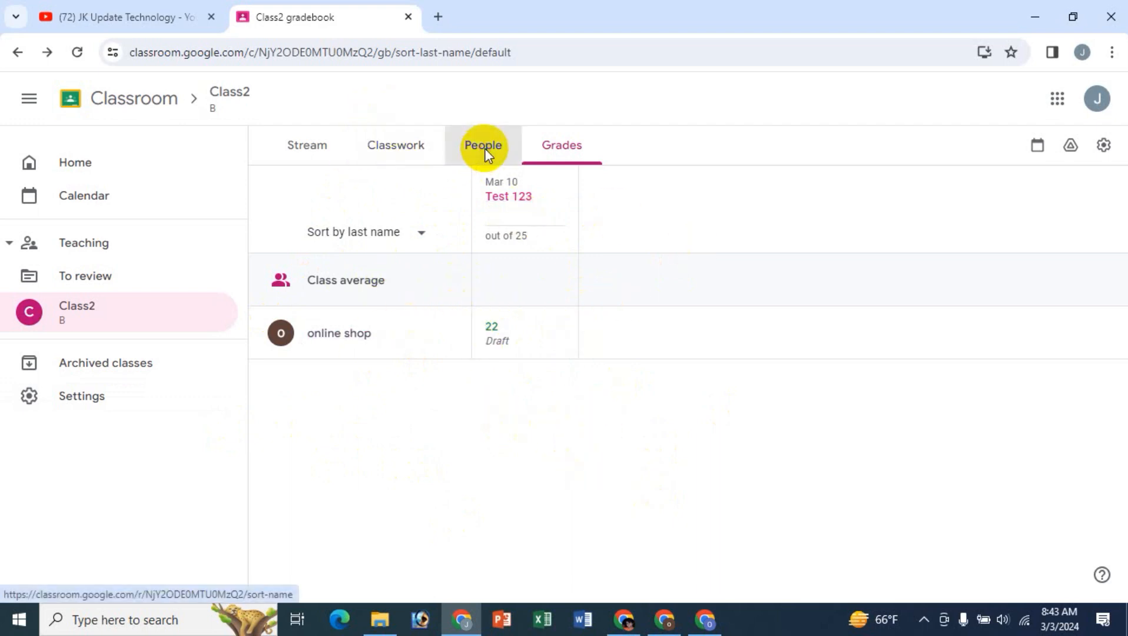
pyautogui.click(397, 154)
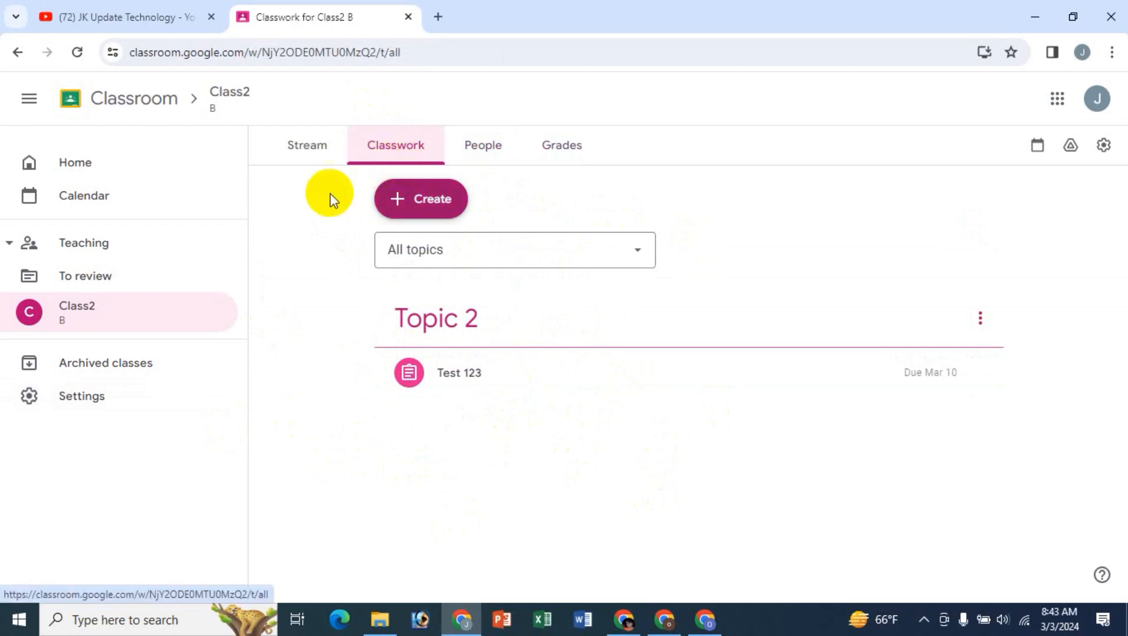
pyautogui.click(316, 145)
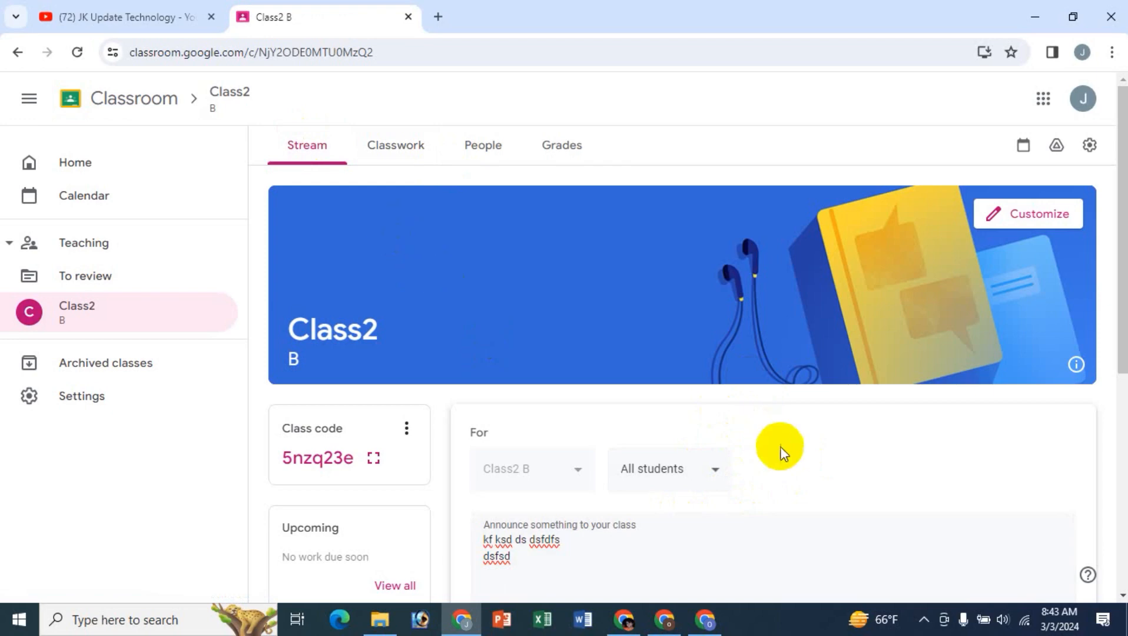
pyautogui.scroll(-4, 781, 453)
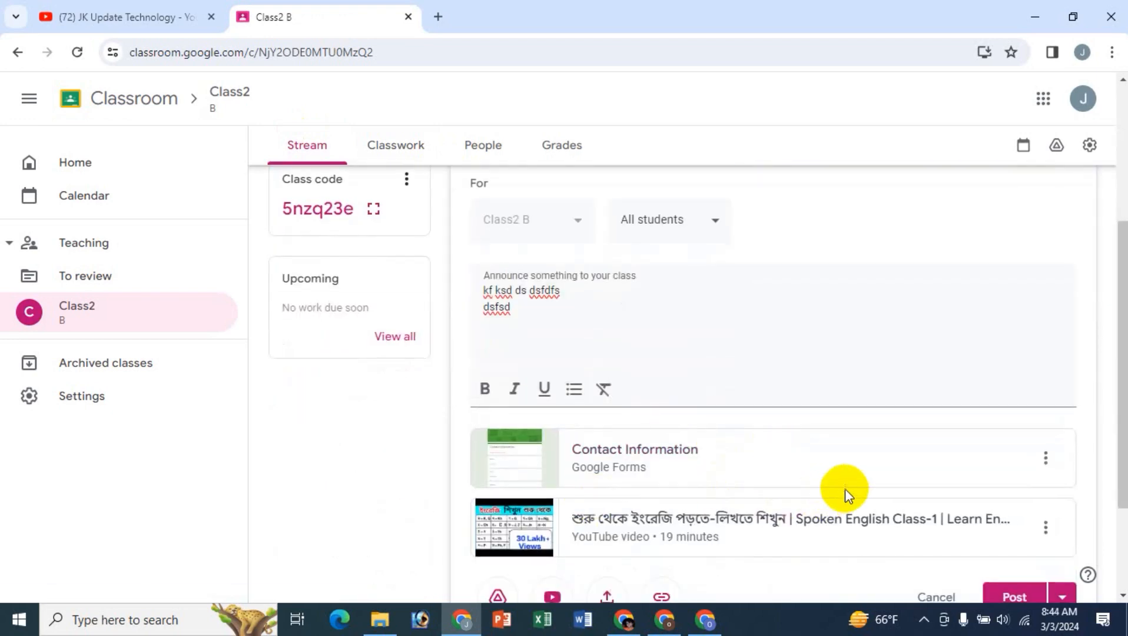
pyautogui.scroll(-2, 843, 489)
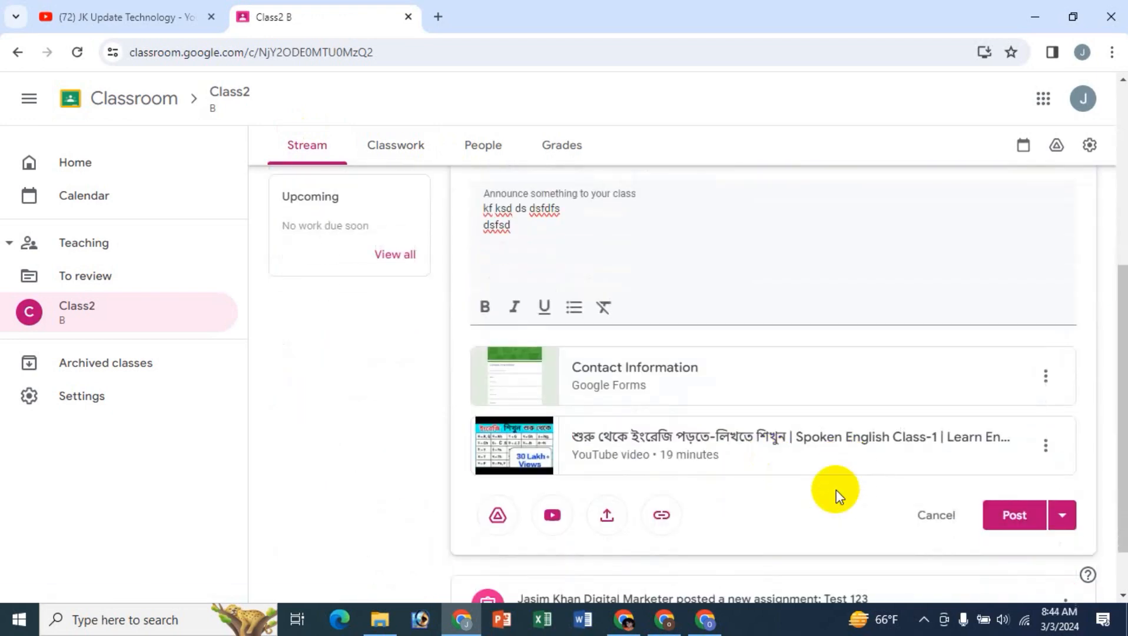
pyautogui.click(1007, 516)
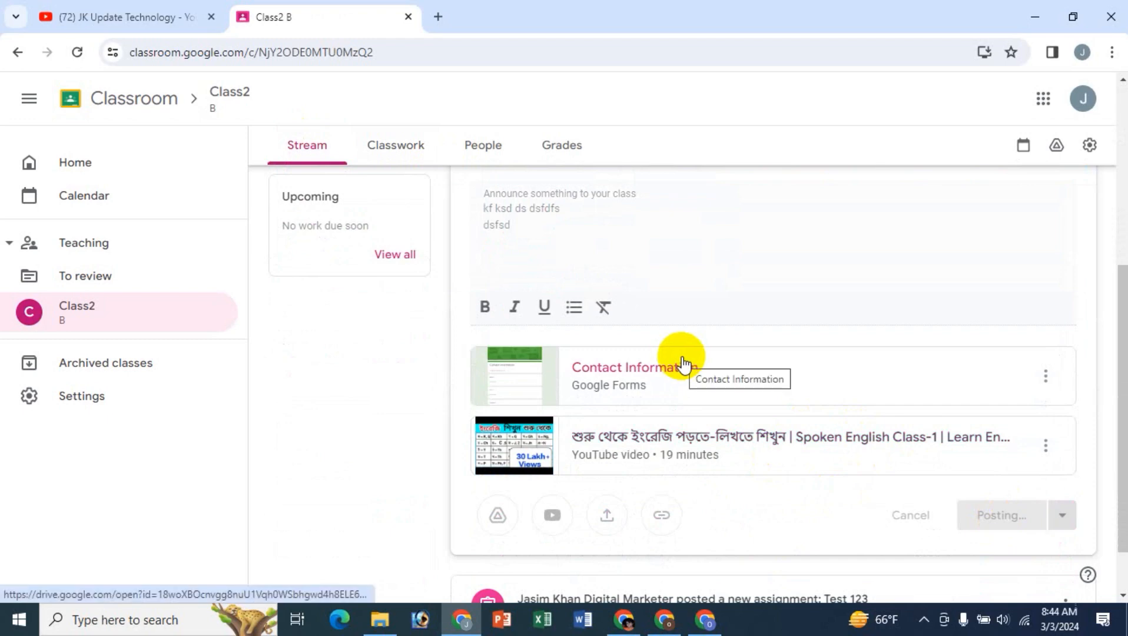
pyautogui.scroll(-1, 809, 458)
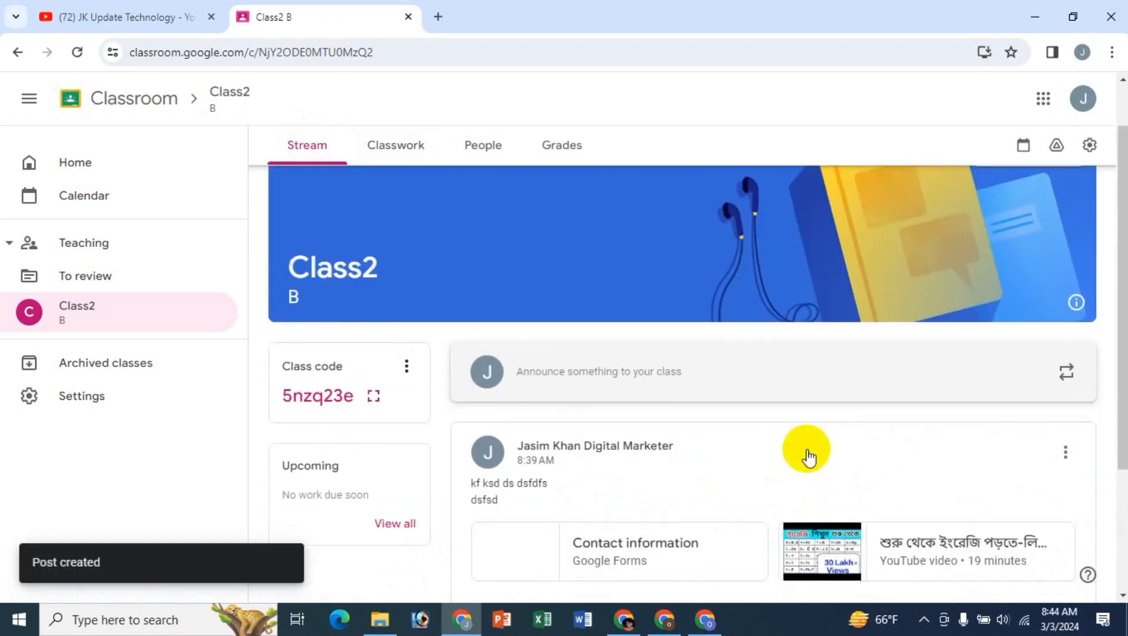
pyautogui.scroll(-3, 808, 456)
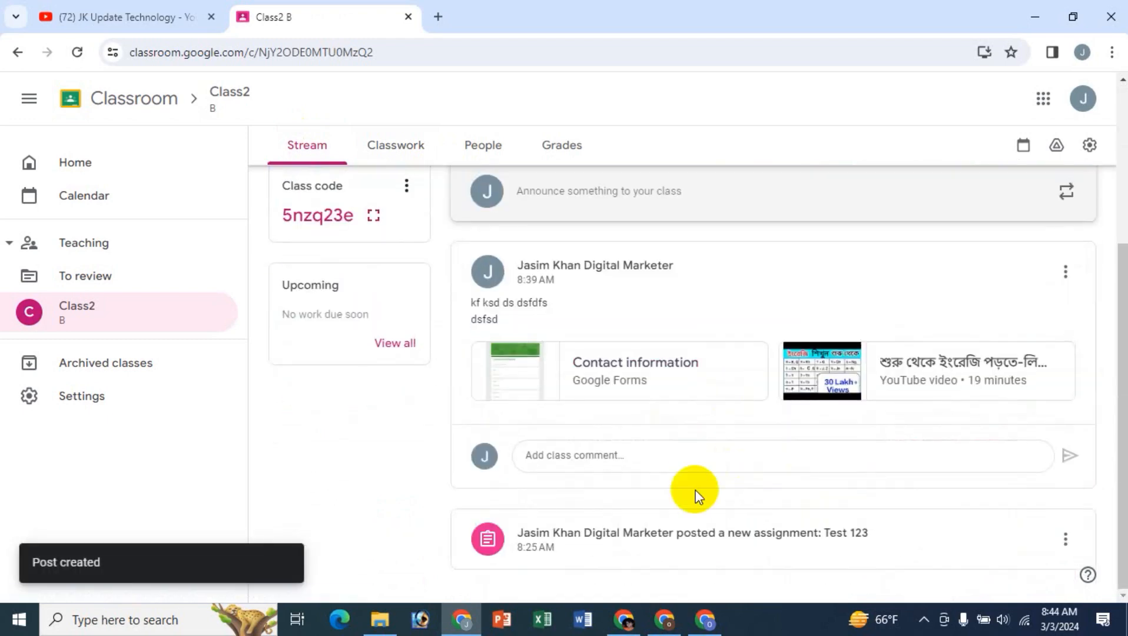
pyautogui.scroll(3, 694, 451)
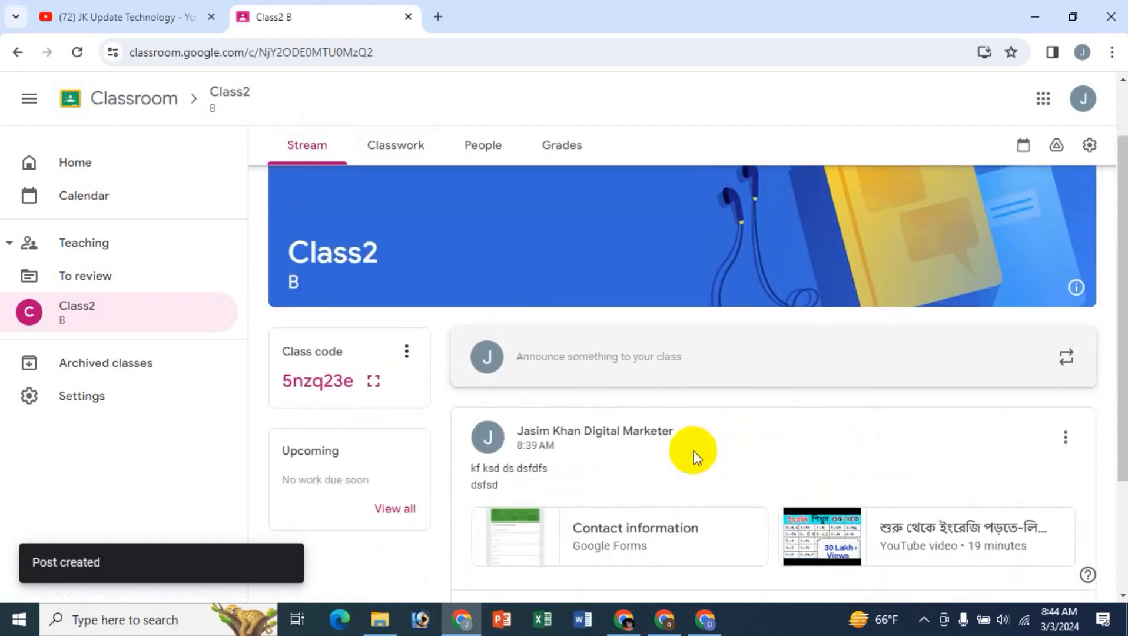
pyautogui.scroll(-1, 693, 450)
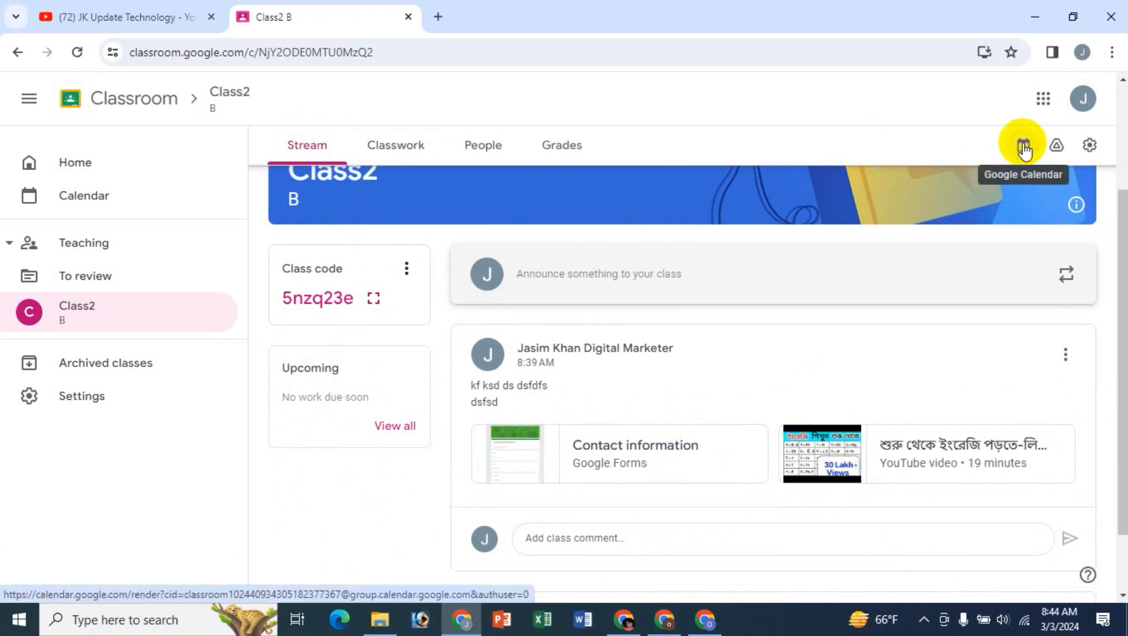
# - Open Class2's Drive folder, view its sharing settings and the teachers' access roles, and close the folder
pyautogui.click(1054, 152)
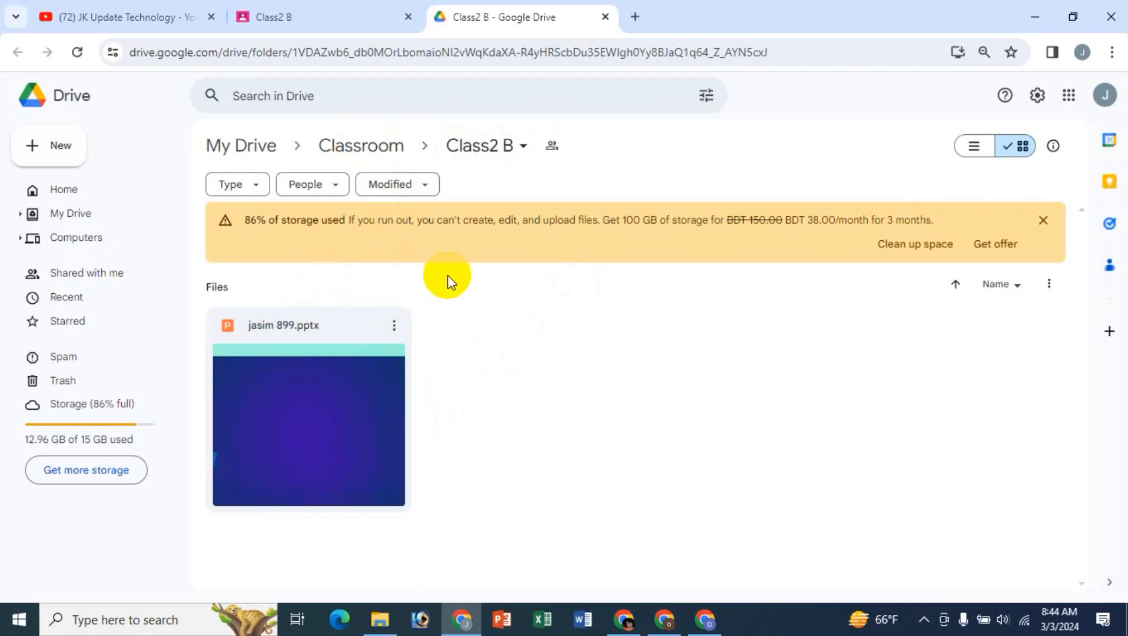
pyautogui.click(552, 147)
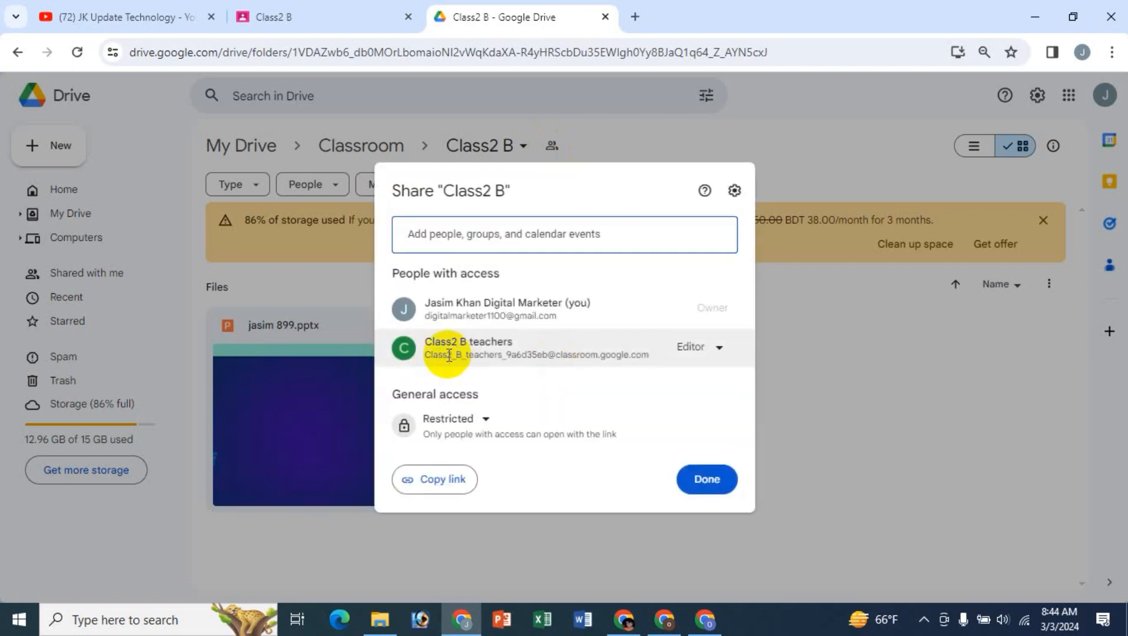
pyautogui.click(713, 350)
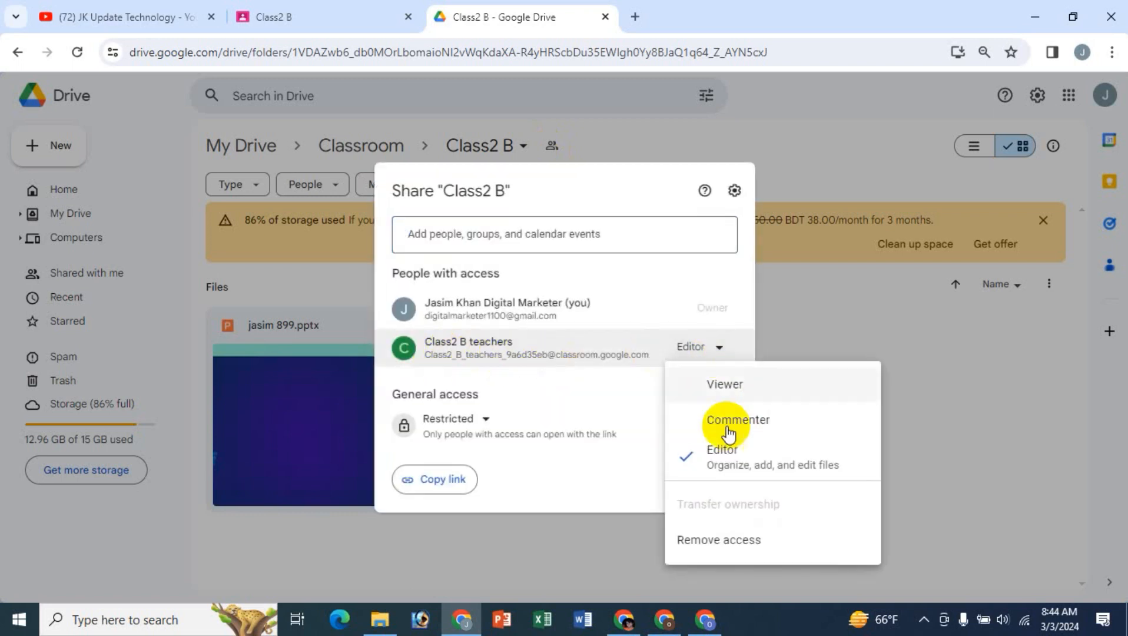
pyautogui.click(642, 178)
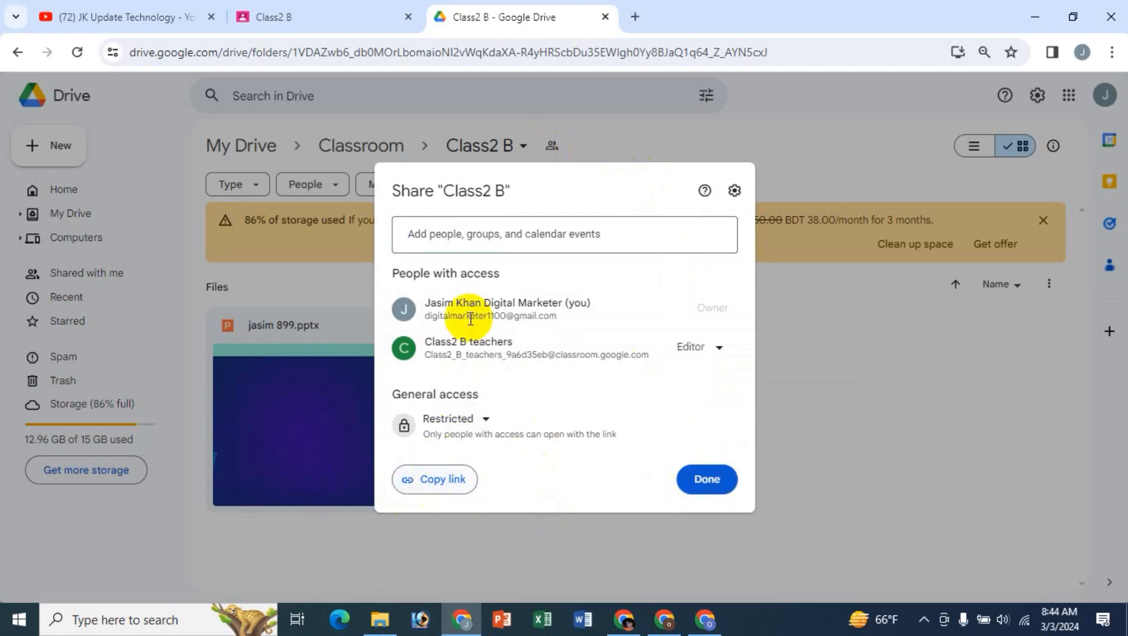
pyautogui.click(758, 123)
pyautogui.click(604, 18)
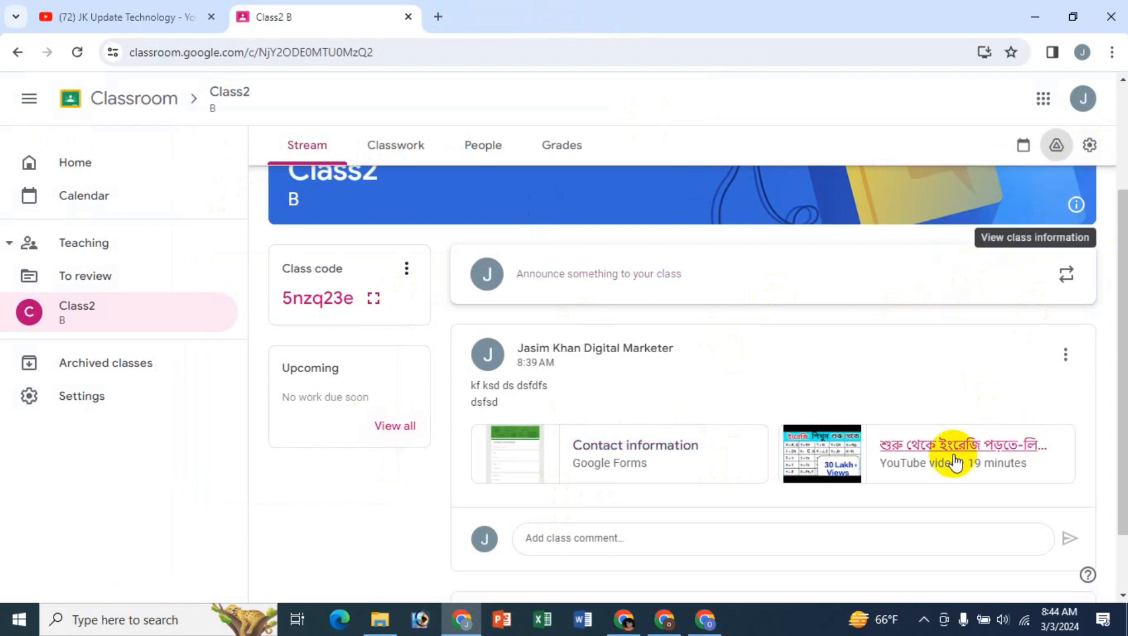
# - Open Class2's class settings, look through the class details and general options, and close them without changes
pyautogui.scroll(-2, 952, 458)
pyautogui.scroll(2, 941, 386)
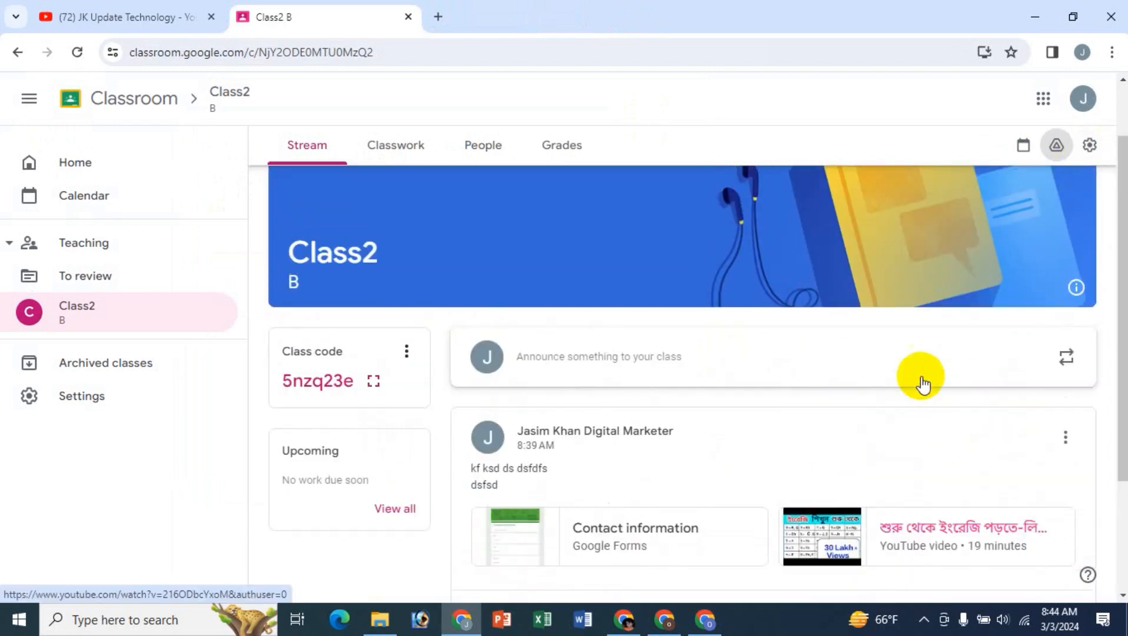
pyautogui.click(1089, 146)
pyautogui.click(525, 302)
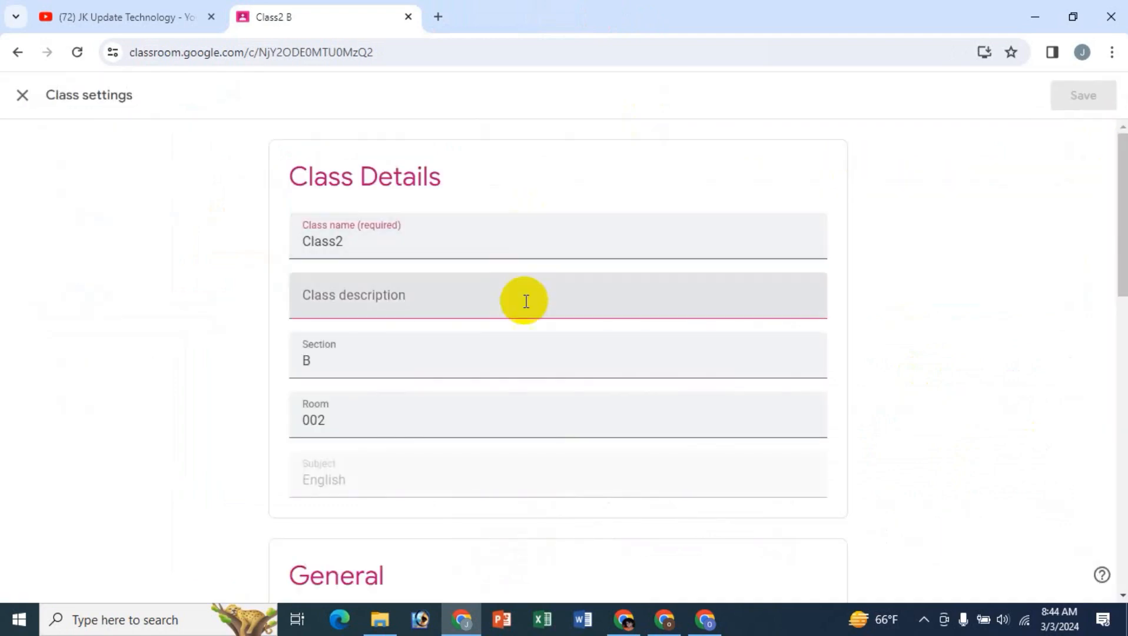
pyautogui.click(440, 477)
pyautogui.scroll(-3, 440, 477)
pyautogui.scroll(-10, 441, 477)
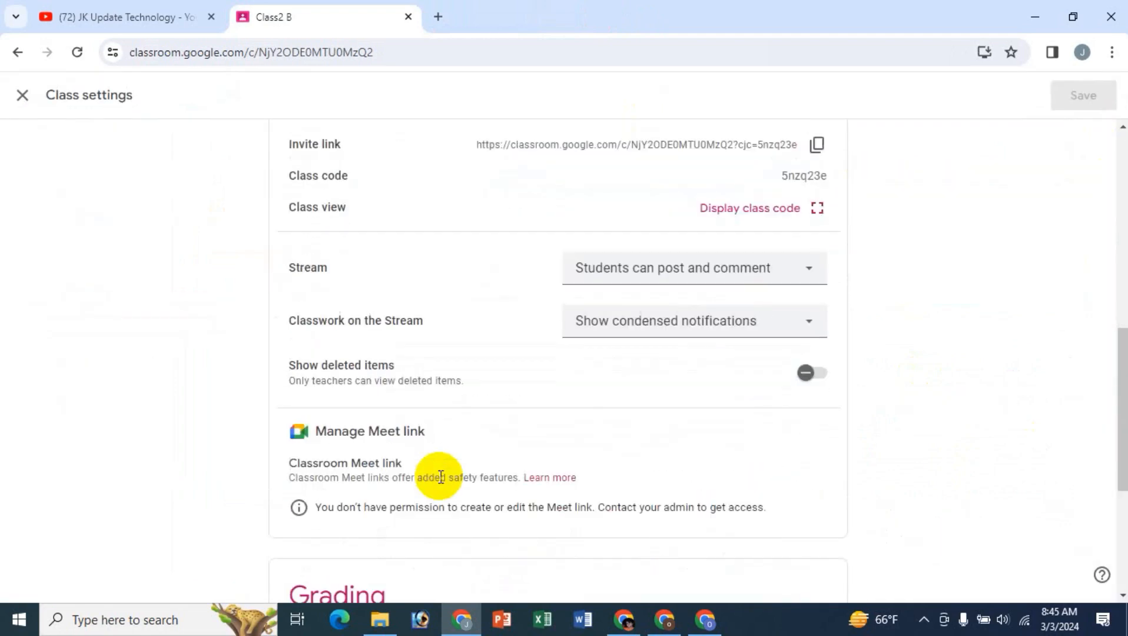
pyautogui.scroll(5, 439, 476)
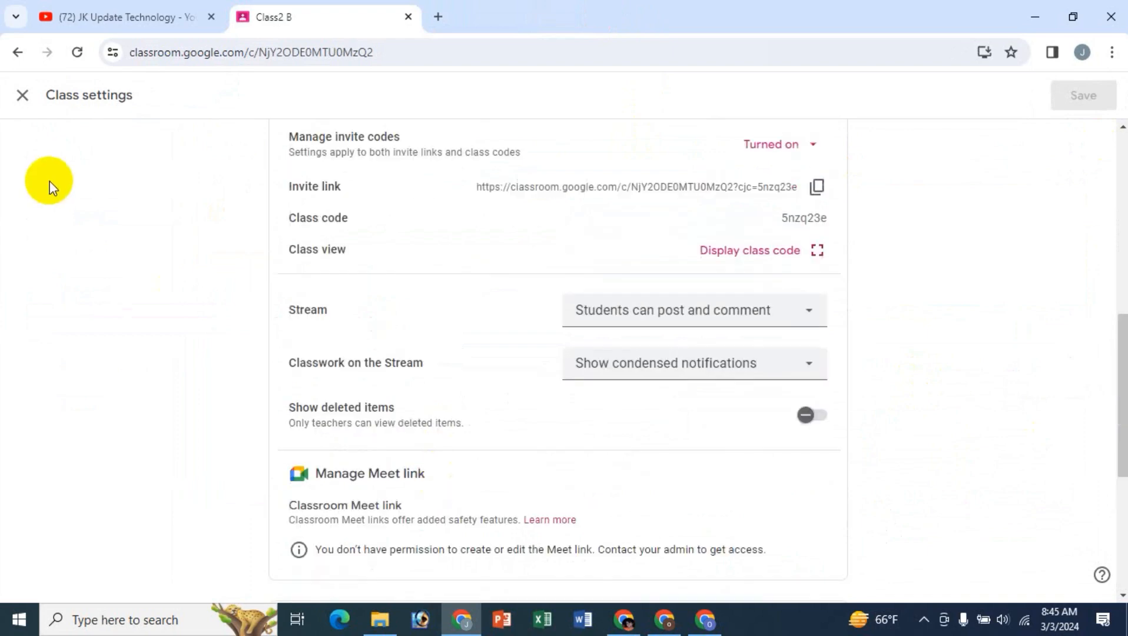
pyautogui.click(22, 95)
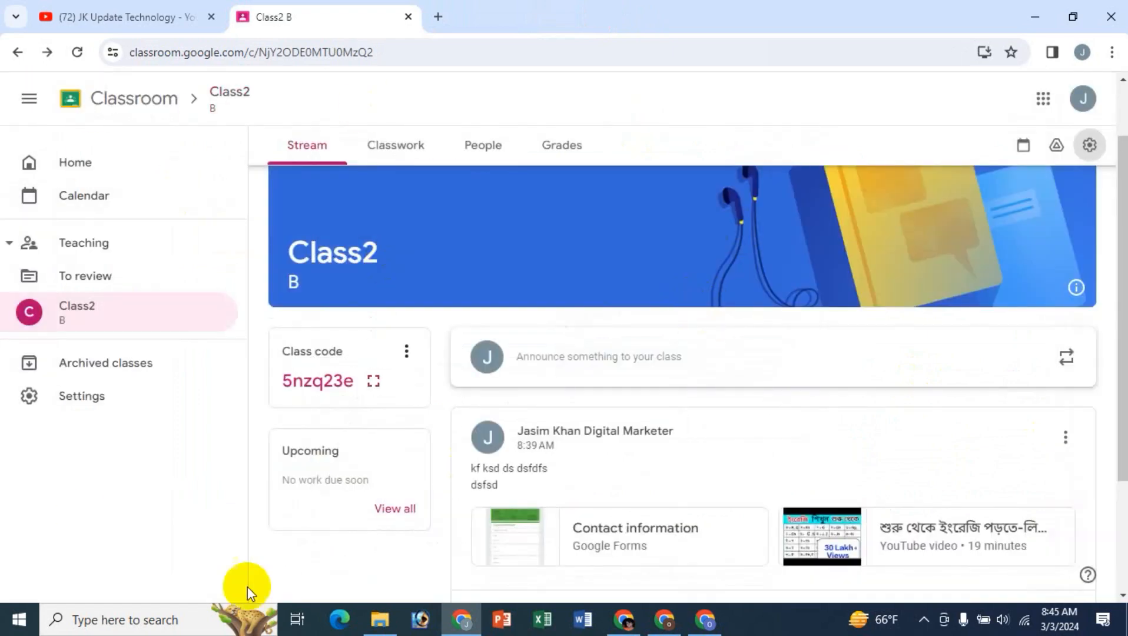
# - Return to the Classroom home page, view Class2's editable details, cancel the edit and show the class card's options
pyautogui.click(82, 167)
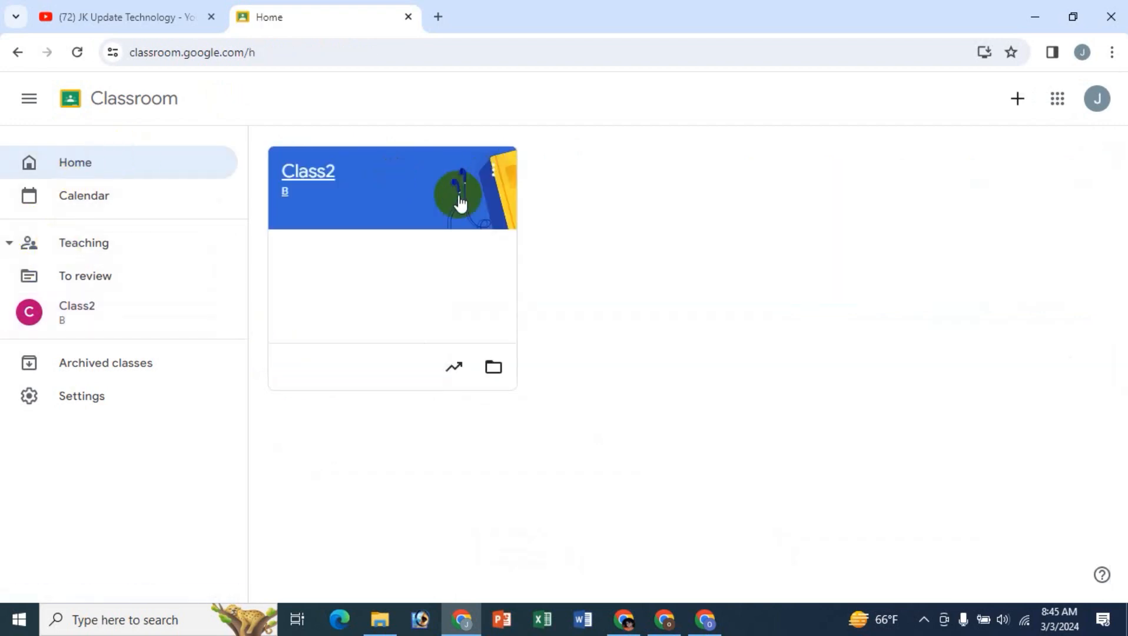
pyautogui.click(492, 175)
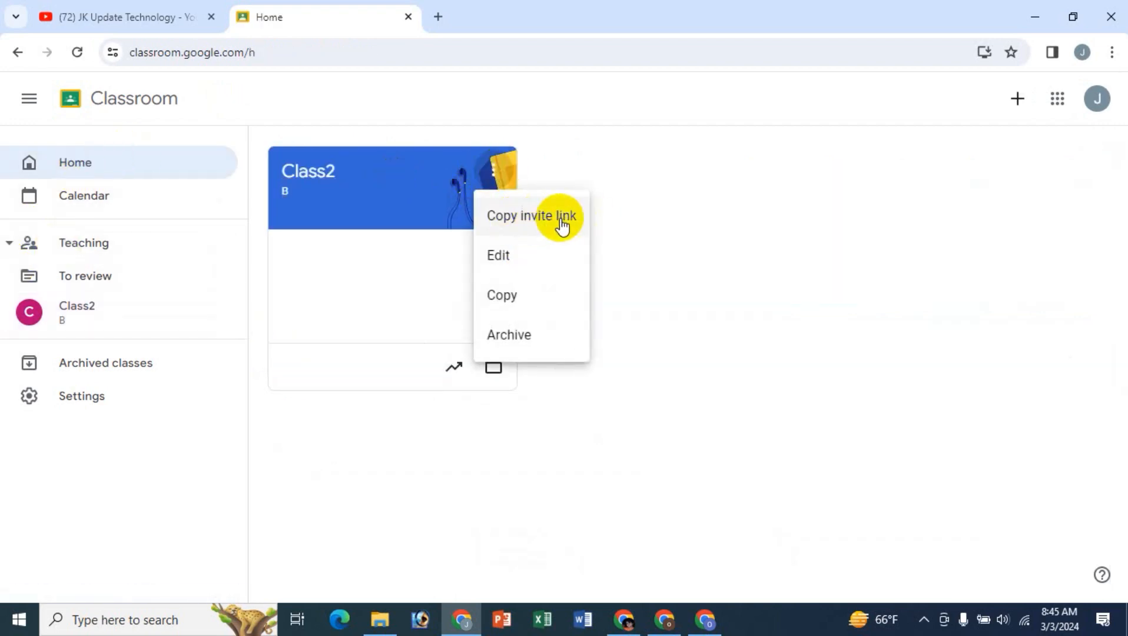
pyautogui.click(497, 257)
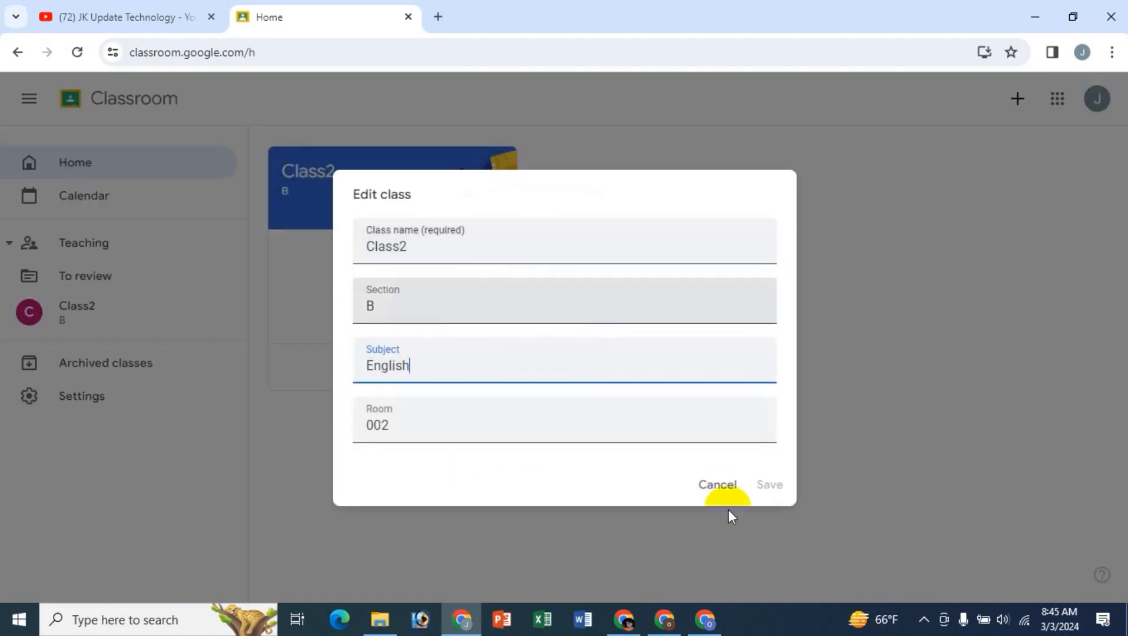
pyautogui.click(725, 492)
pyautogui.click(493, 176)
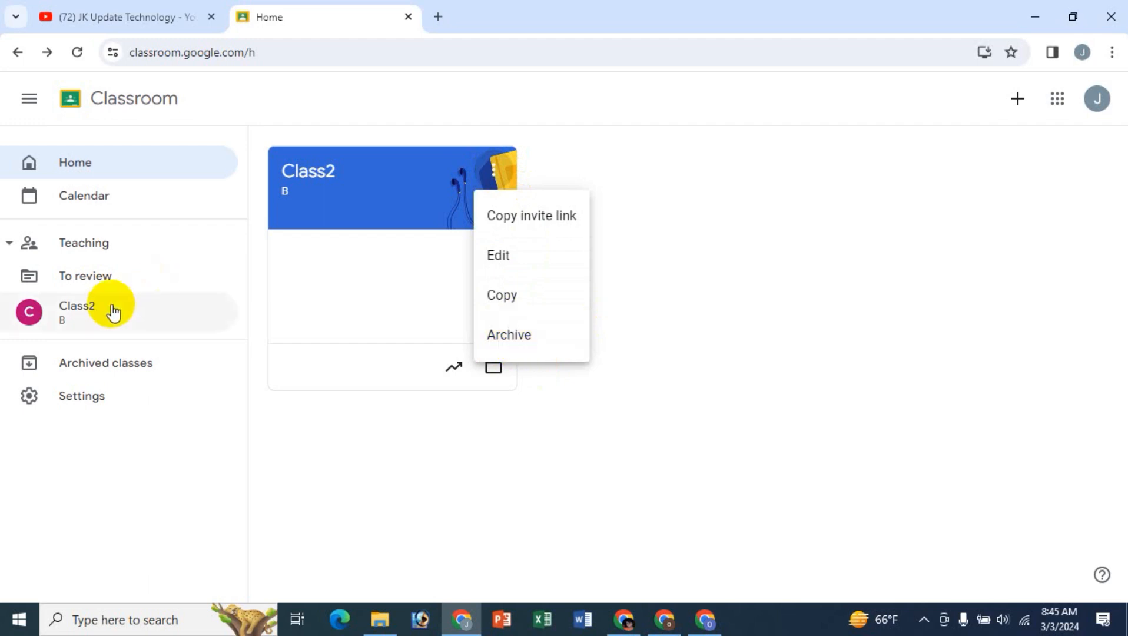
# - Restore class1 from the archived classes and return to the Classroom home page
pyautogui.click(121, 366)
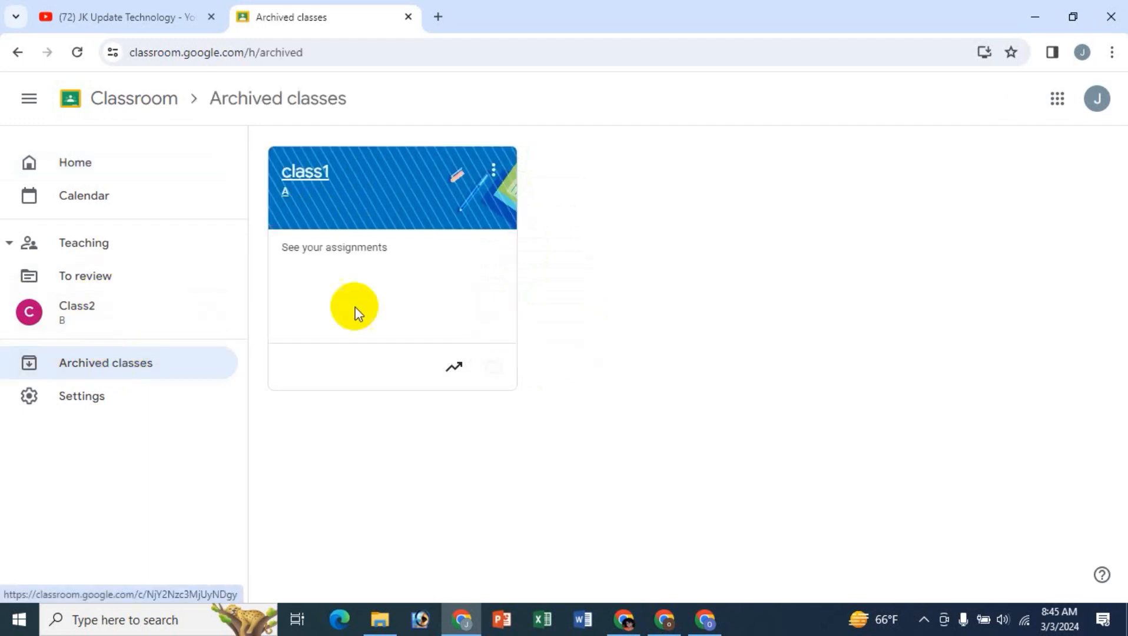
pyautogui.click(493, 172)
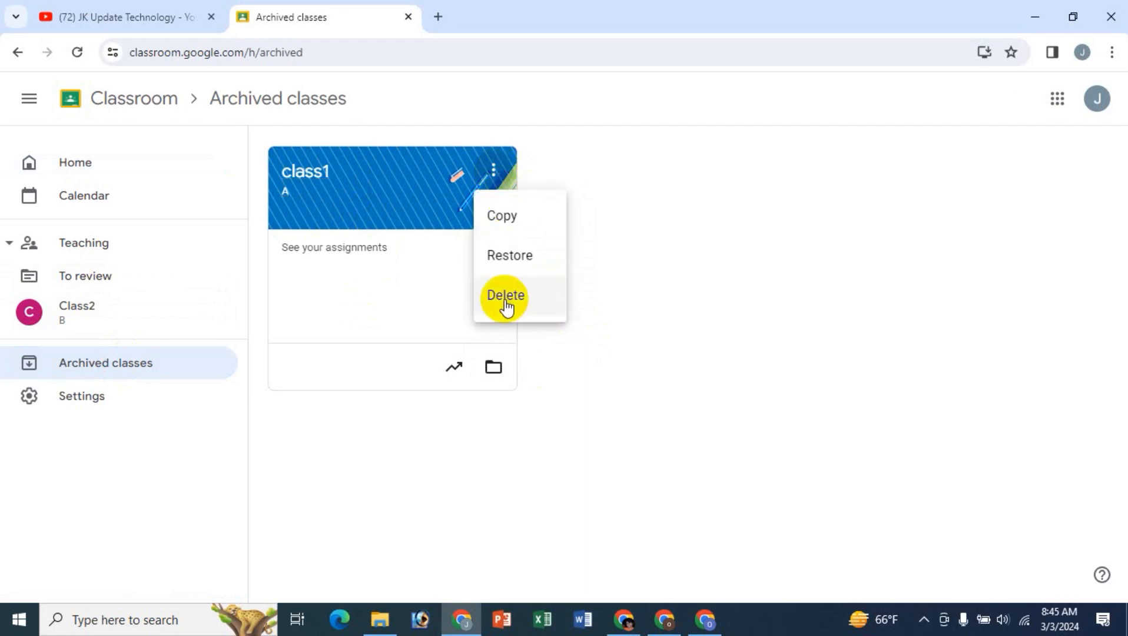
pyautogui.click(509, 258)
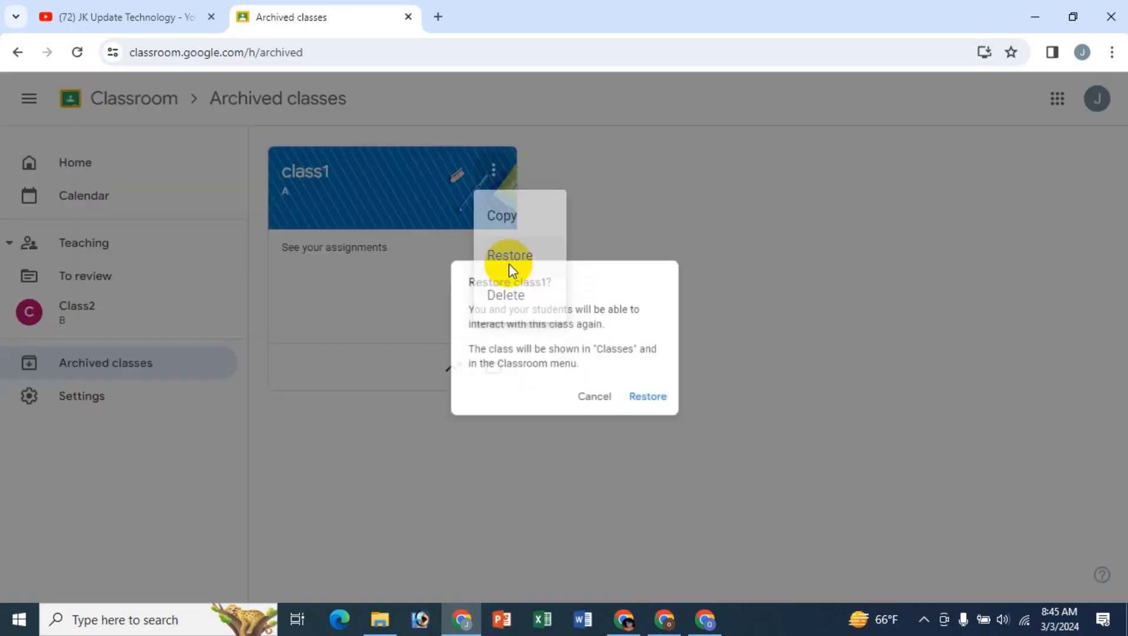
pyautogui.click(636, 407)
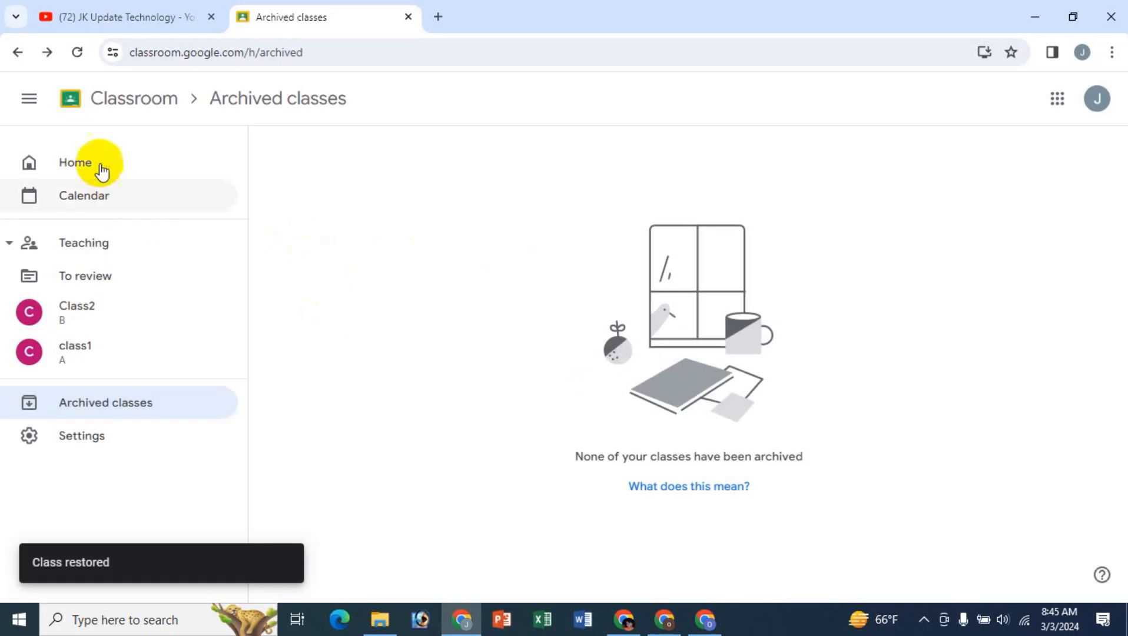
pyautogui.click(101, 171)
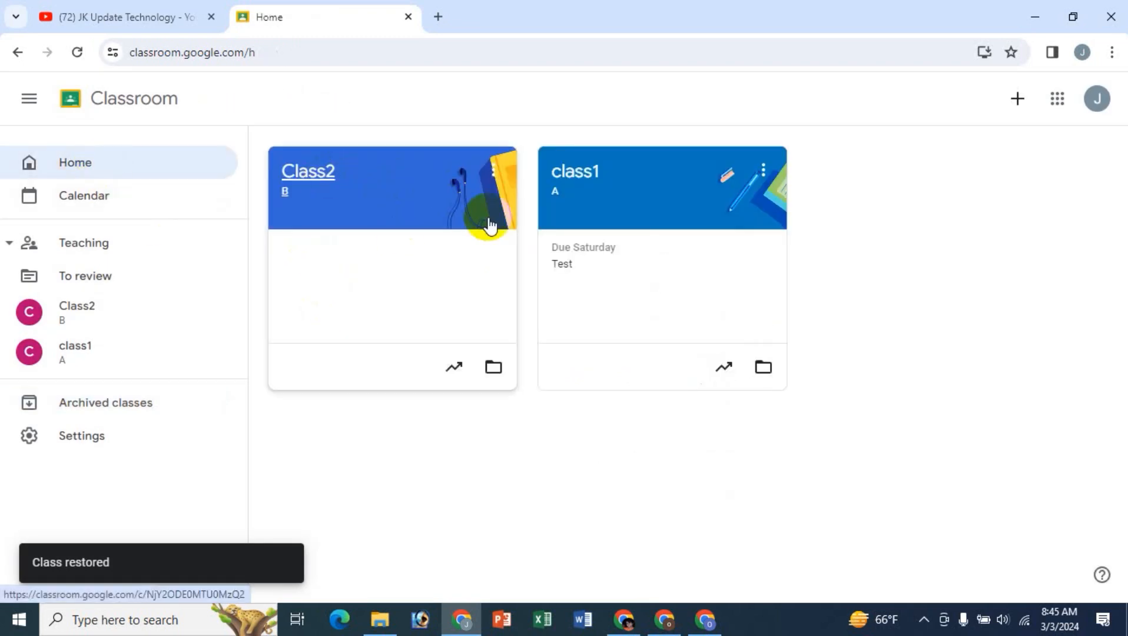
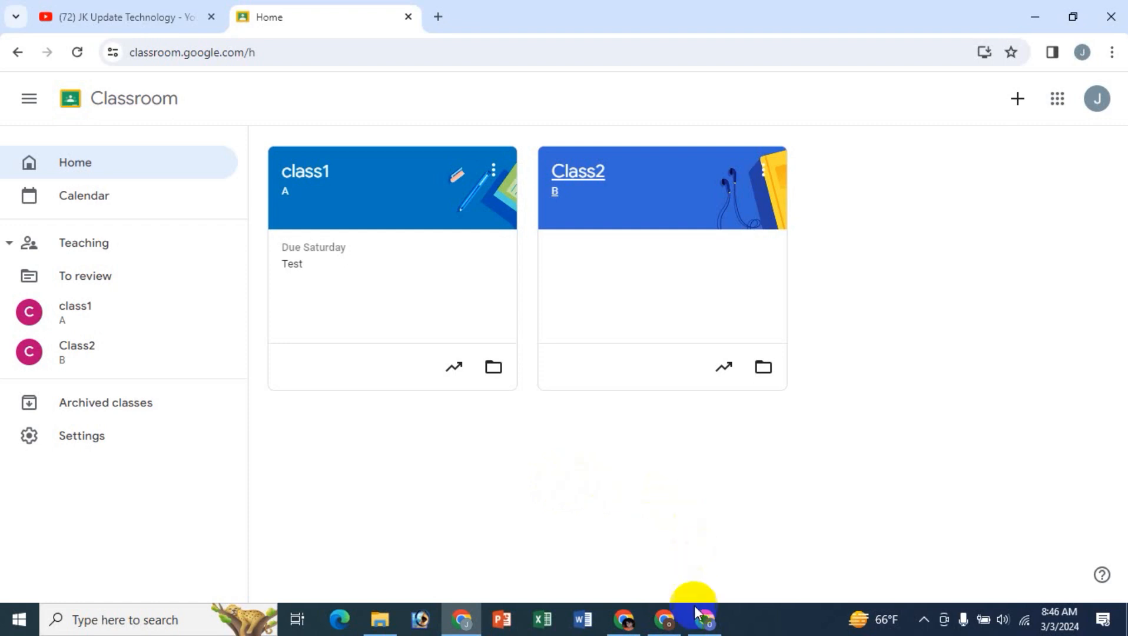
# - View Test 123 in the student's Classroom window, and return to the teacher's browser window to show the JK Update Technology YouTube channel
pyautogui.click(666, 618)
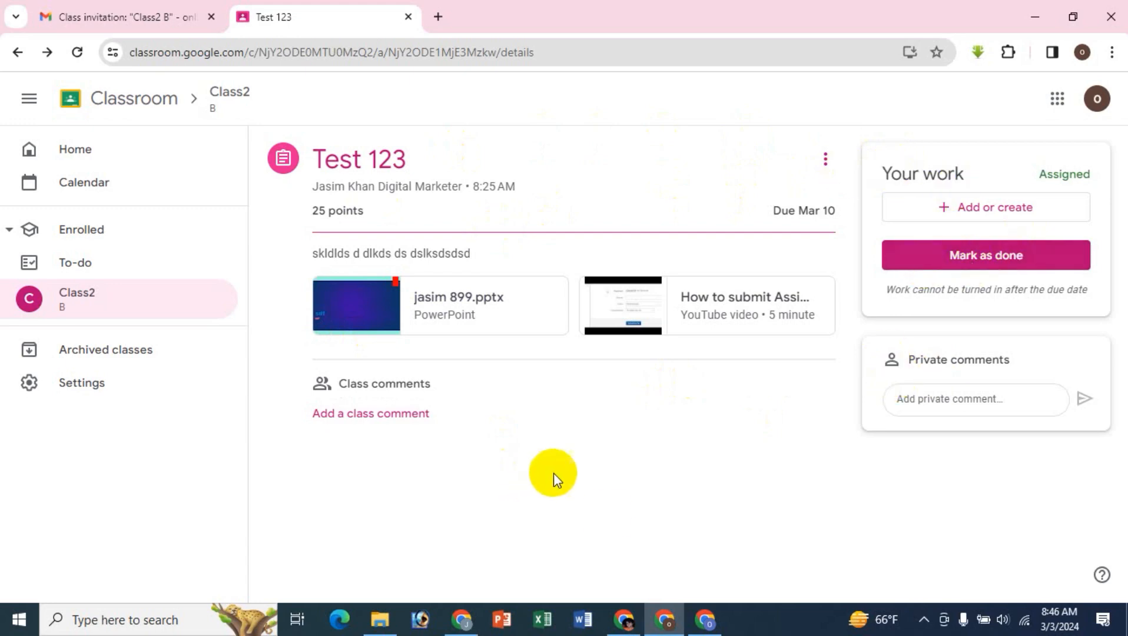
pyautogui.click(470, 627)
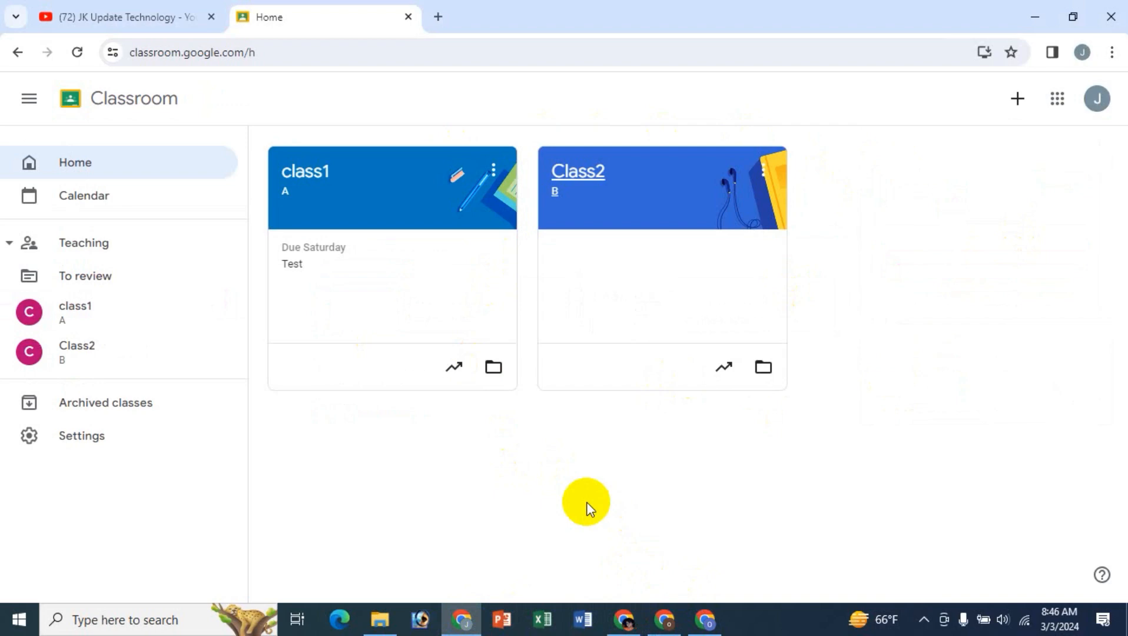
pyautogui.click(148, 11)
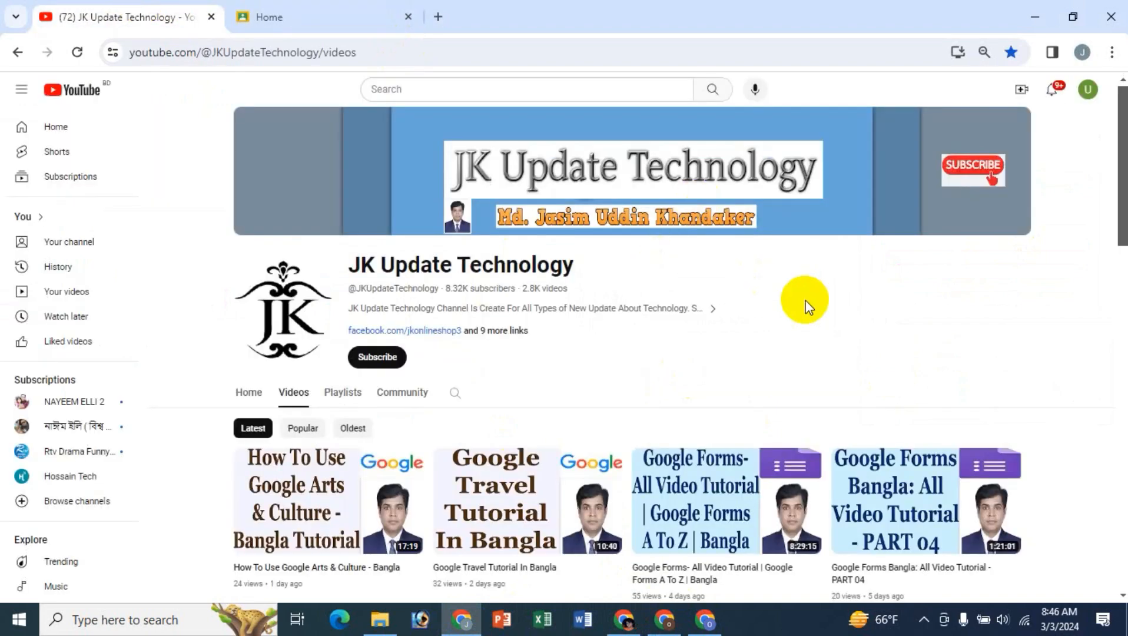